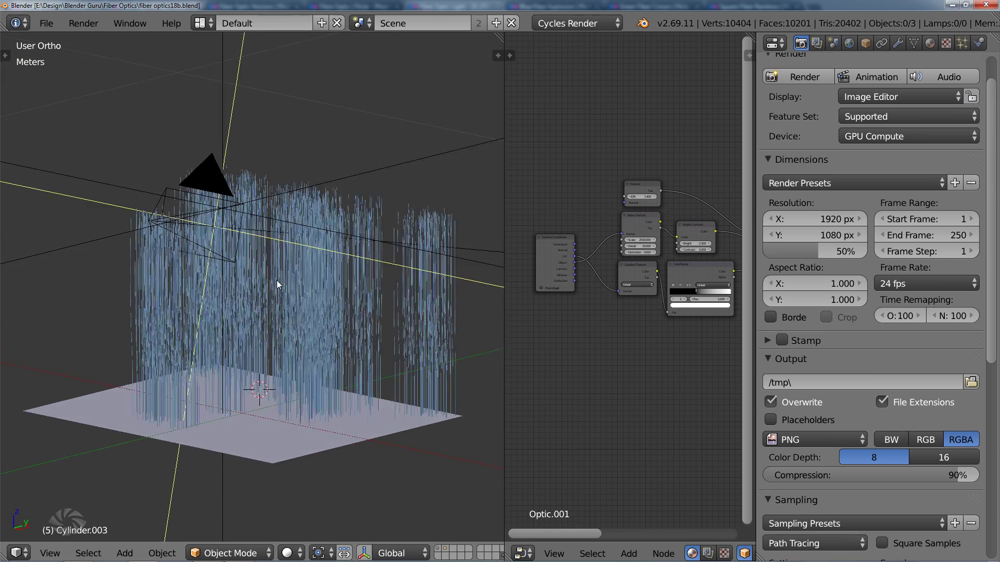
# Examine the finished fiber optics scene from several angles, including the plane with its strands and the camera
pyautogui.keyDown('shift'); pyautogui.moveTo(322, 414); pyautogui.dragTo(297, 353, button='middle'); pyautogui.keyUp('shift')
pyautogui.scroll(2, 297, 353)
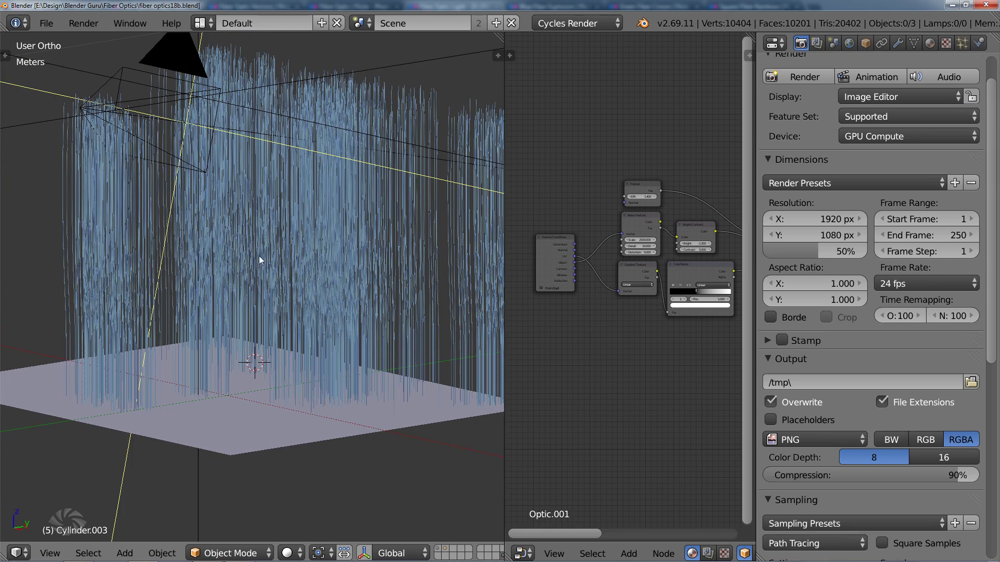
pyautogui.moveTo(298, 257); pyautogui.dragTo(282, 159, button='middle')
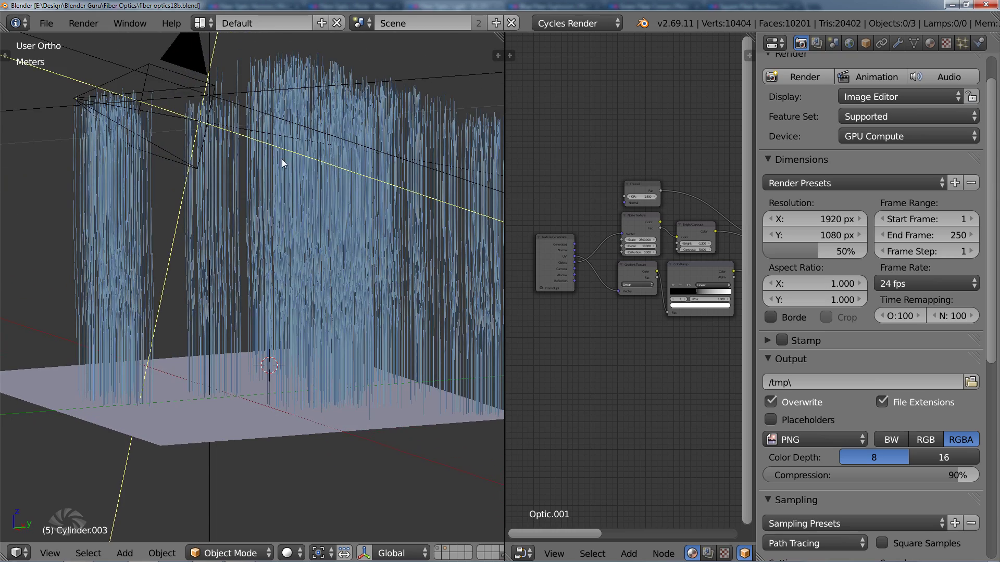
pyautogui.rightClick(237, 385)
pyautogui.moveTo(278, 262); pyautogui.dragTo(306, 319, button='middle')
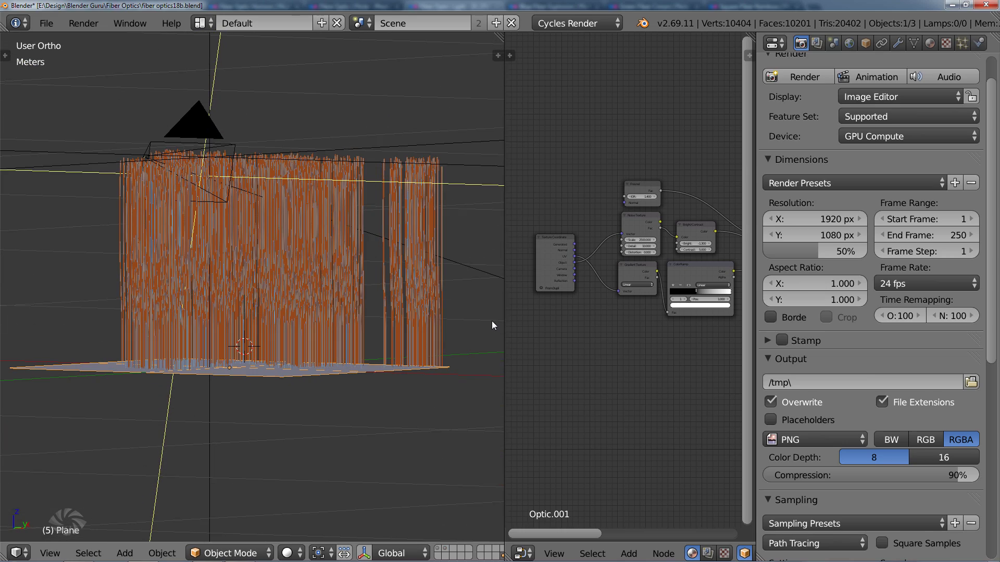
pyautogui.moveTo(503, 321); pyautogui.dragTo(349, 310)
pyautogui.moveTo(504, 308); pyautogui.dragTo(465, 303, button='middle')
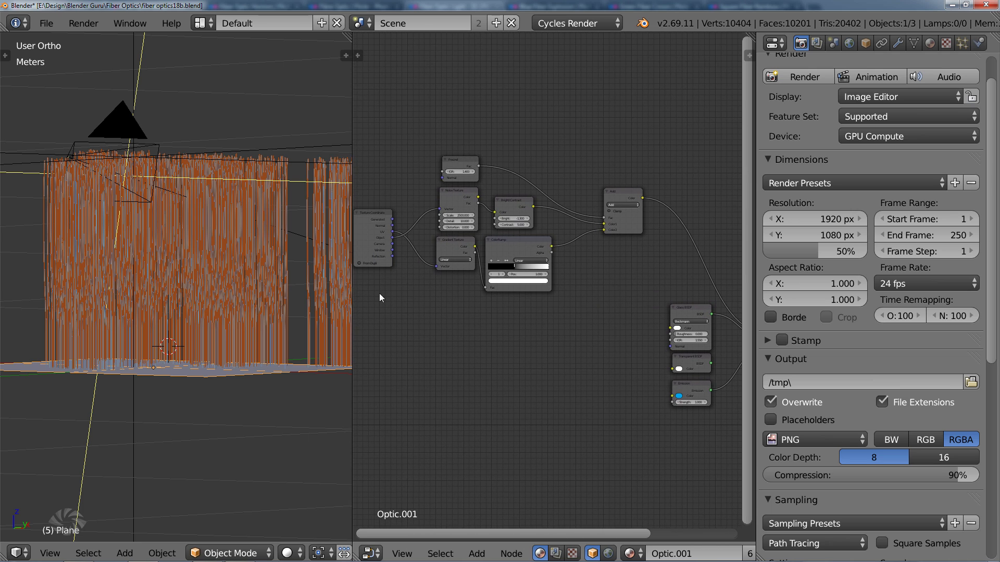
pyautogui.moveTo(354, 286); pyautogui.dragTo(536, 308)
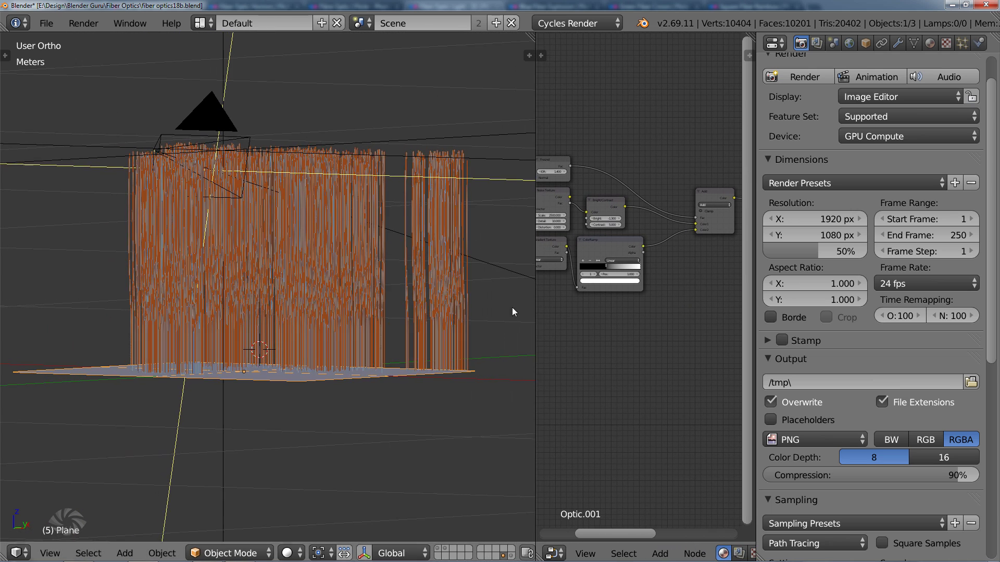
pyautogui.moveTo(512, 311); pyautogui.dragTo(341, 307, button='middle')
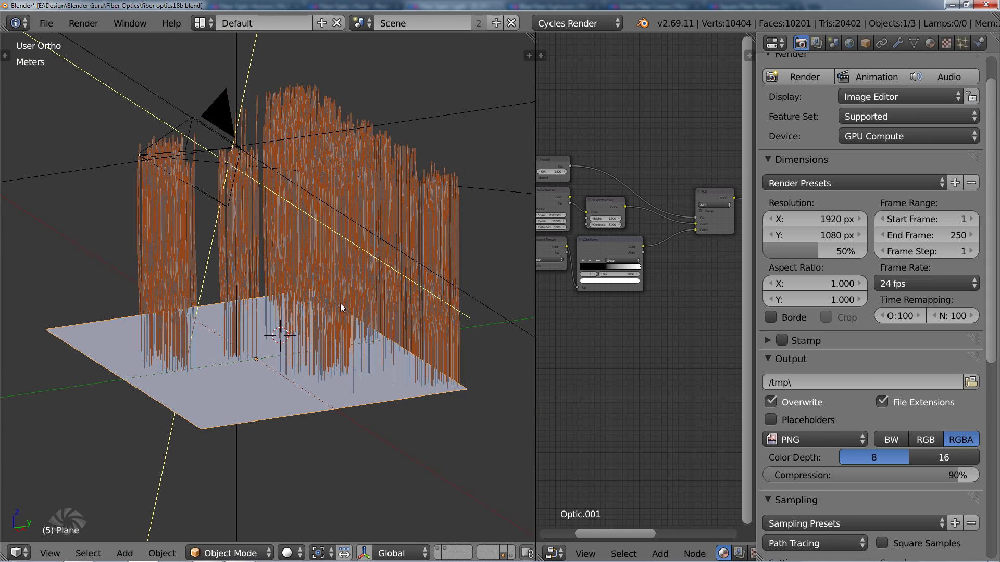
pyautogui.rightClick(186, 130)
pyautogui.moveTo(328, 237); pyautogui.dragTo(283, 313, button='middle')
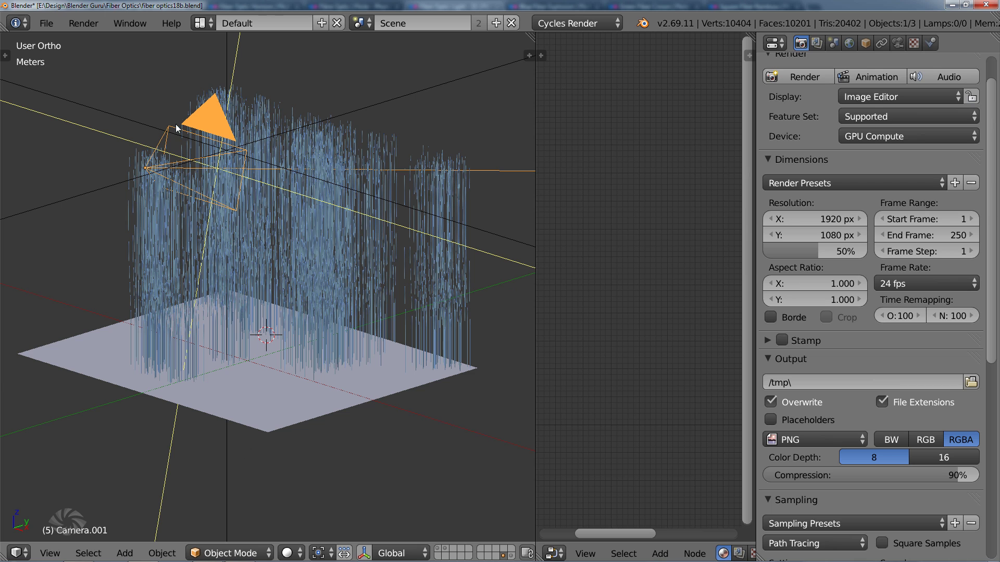
# Launch a second Blender instance with a fresh default scene and dismiss the splash screen
pyautogui.rightClick(142, 554)
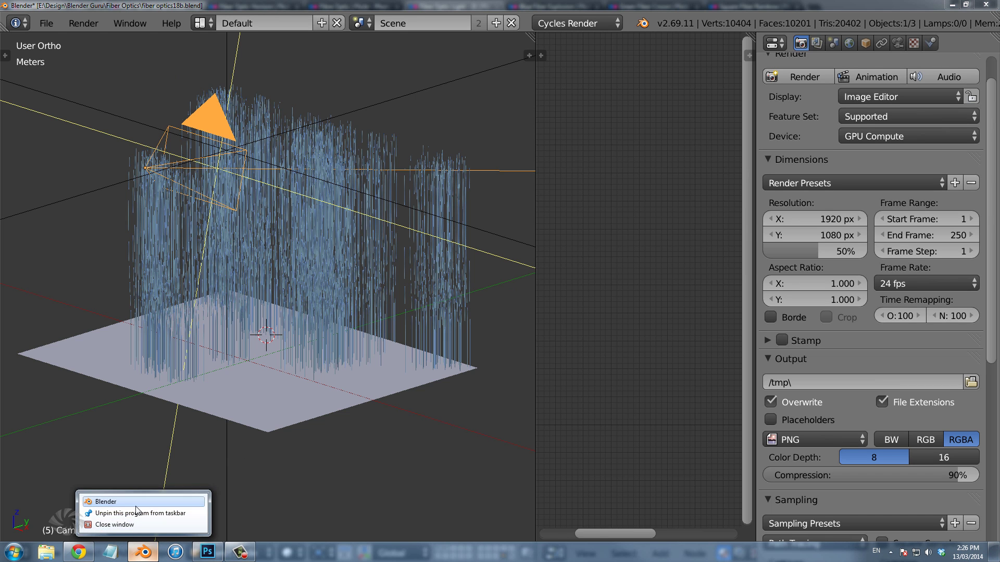
pyautogui.click(135, 504)
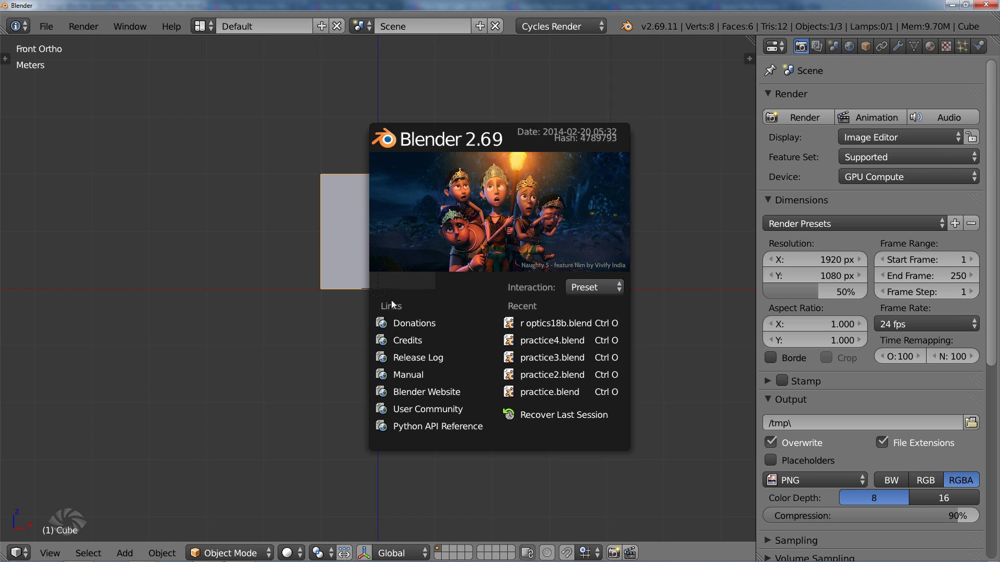
pyautogui.click(424, 281)
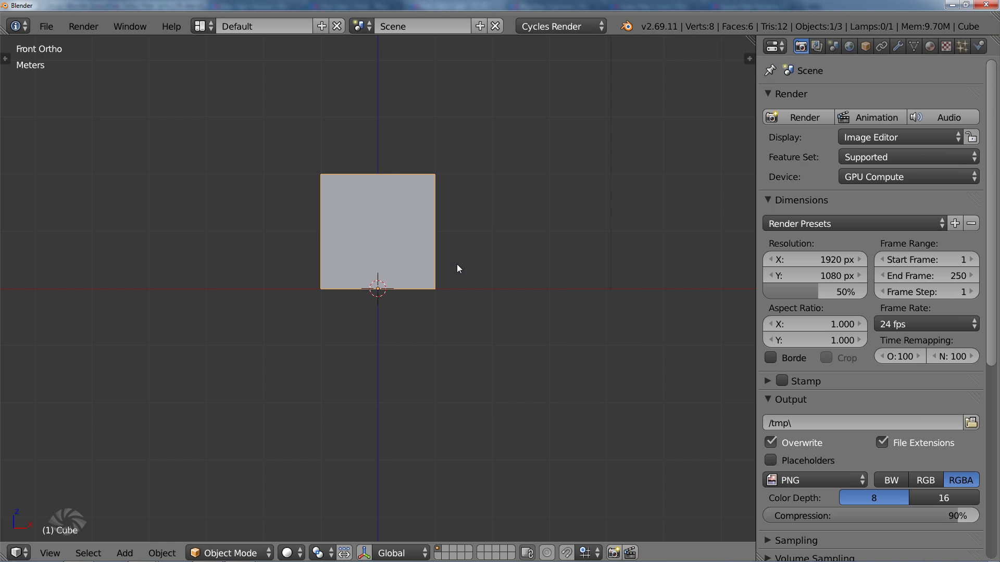
# Turn on the Screencast Keys display in the 3D view
pyautogui.press('n')
pyautogui.scroll(-15, 649, 363)
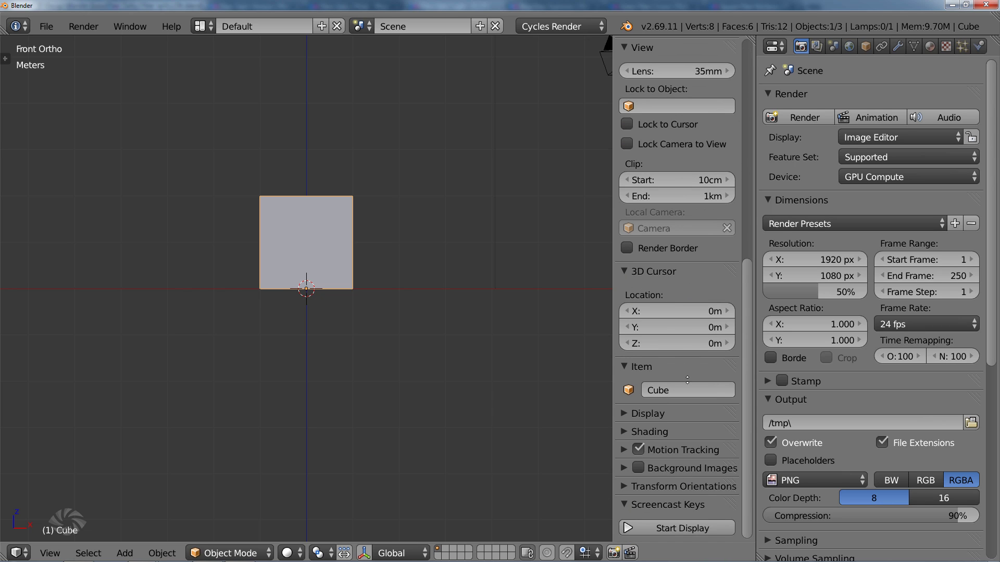
pyautogui.click(688, 527)
pyautogui.press('n')
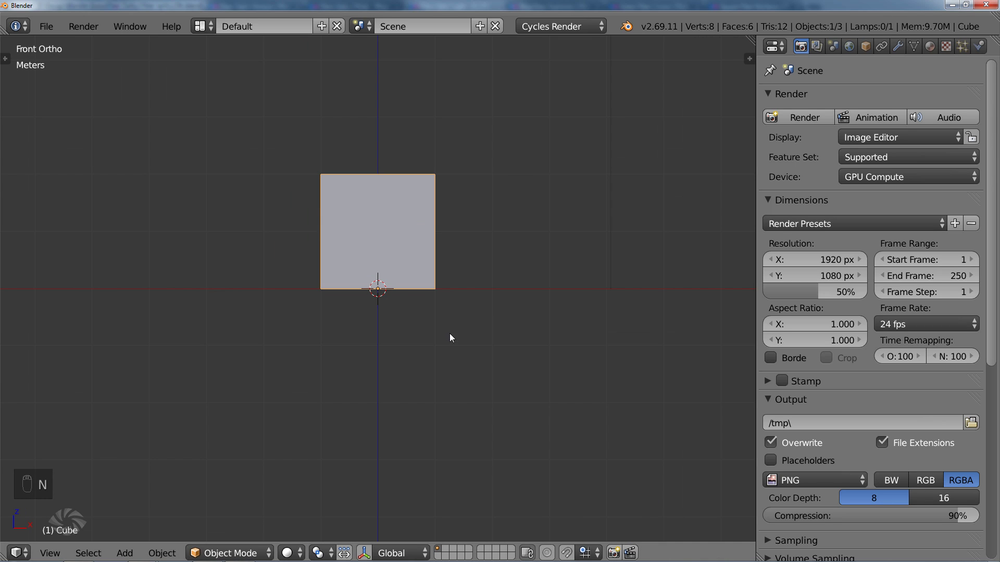
# Delete all the default objects from the scene
pyautogui.scroll(-2, 443, 292)
pyautogui.press('a')
pyautogui.press('a')
pyautogui.press('a')
pyautogui.press('x')
pyautogui.click(442, 290)
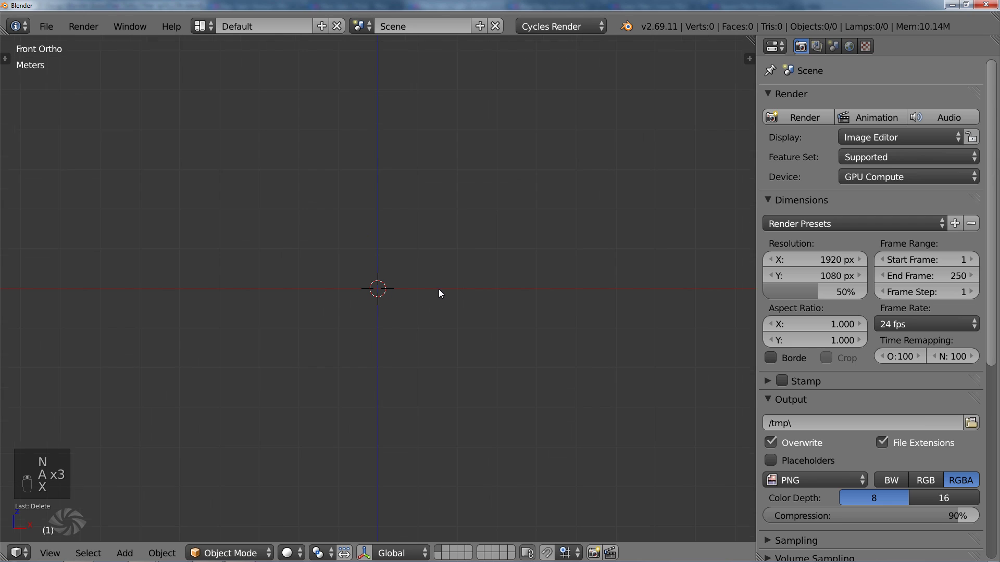
# Add a cylinder mesh at the scene origin and set its vertex count to 8
pyautogui.moveTo(439, 289); pyautogui.dragTo(443, 247, button='middle')
pyautogui.hotkey('shift', 'a')
pyautogui.moveTo(443, 249)
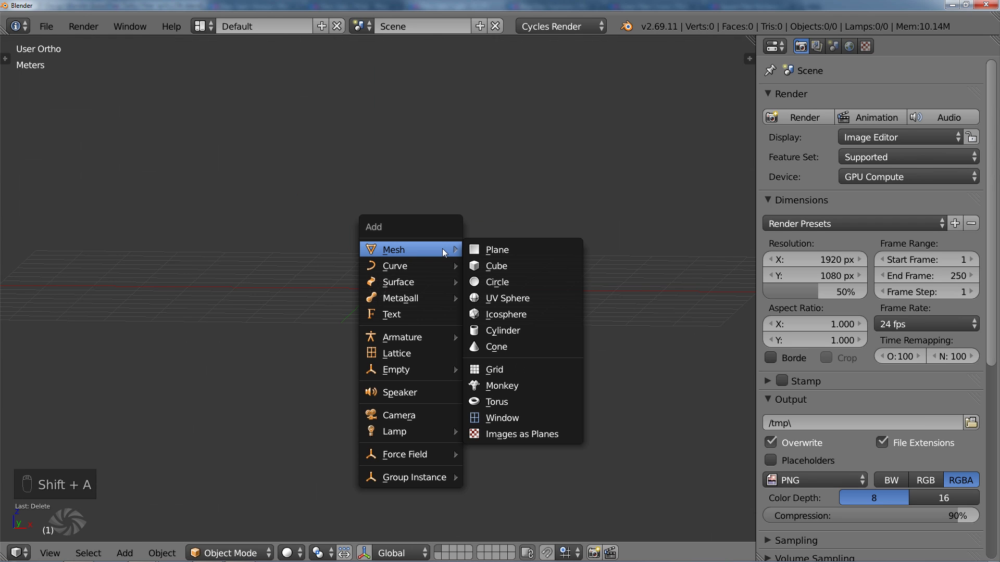
pyautogui.click(521, 326)
pyautogui.scroll(2, 521, 326)
pyautogui.press('t')
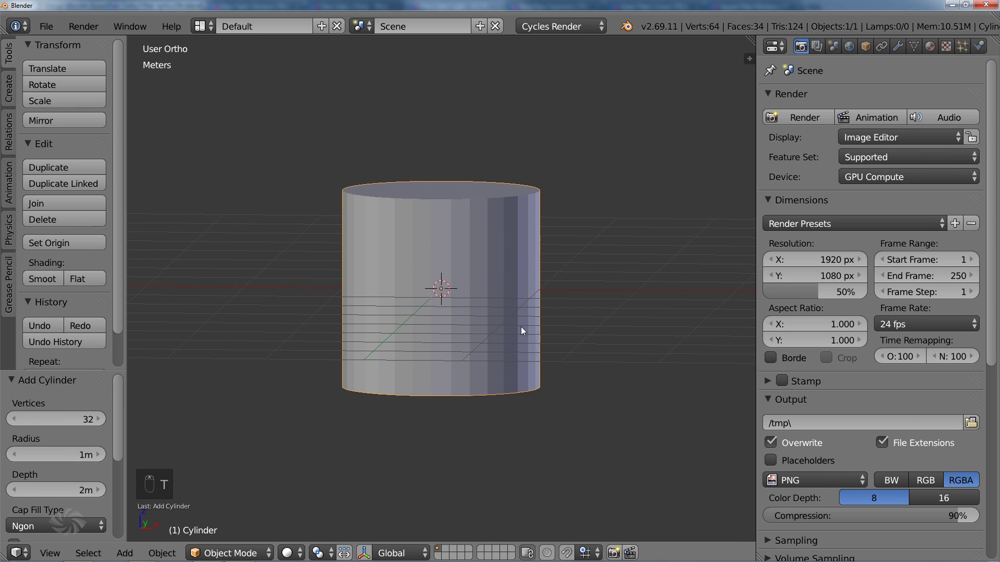
pyautogui.moveTo(104, 373); pyautogui.dragTo(79, 247)
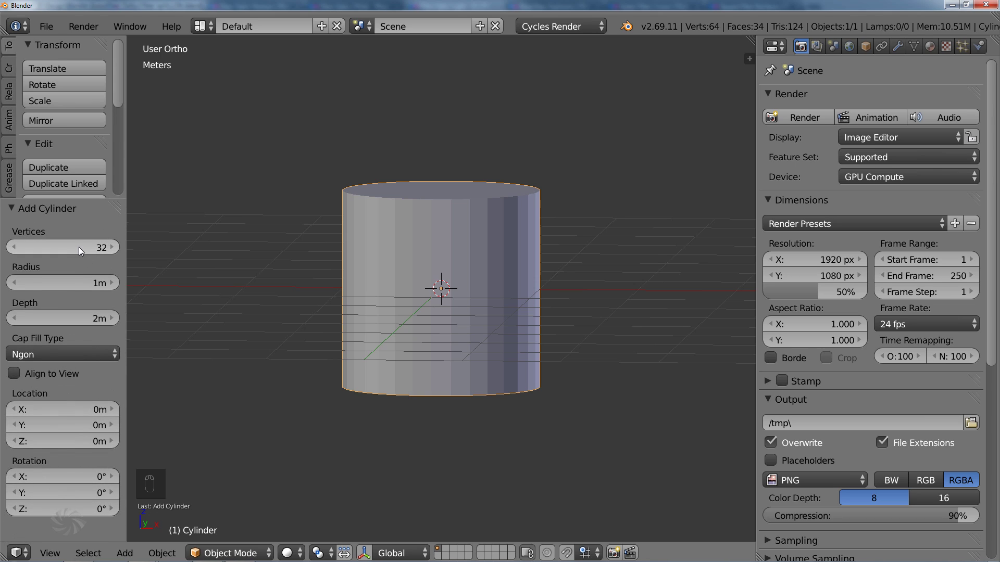
pyautogui.click(79, 247)
pyautogui.write('8')
pyautogui.press('Return')
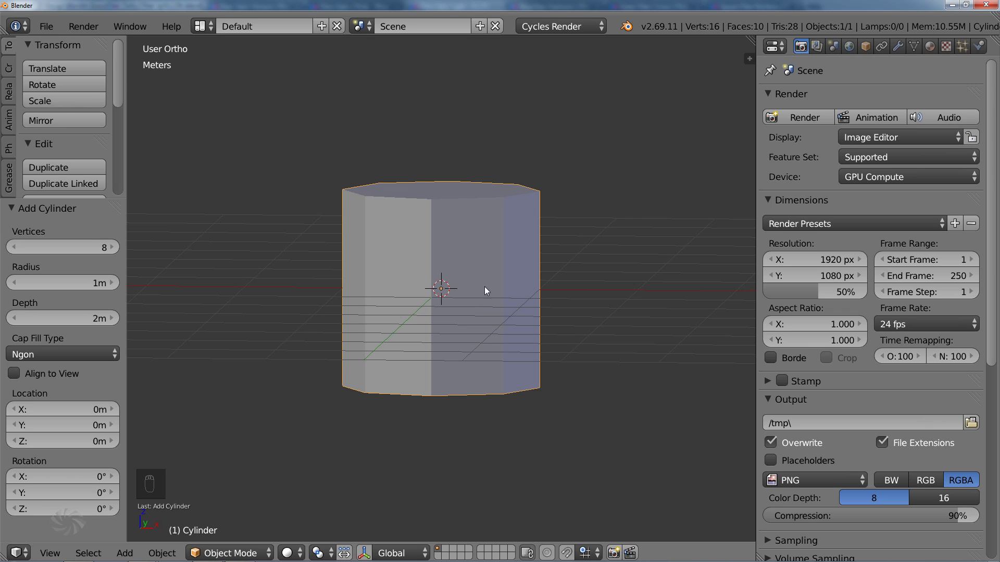
# Set the new cylinder's radius to 0.1 mm
pyautogui.moveTo(528, 323); pyautogui.dragTo(503, 326, button='middle')
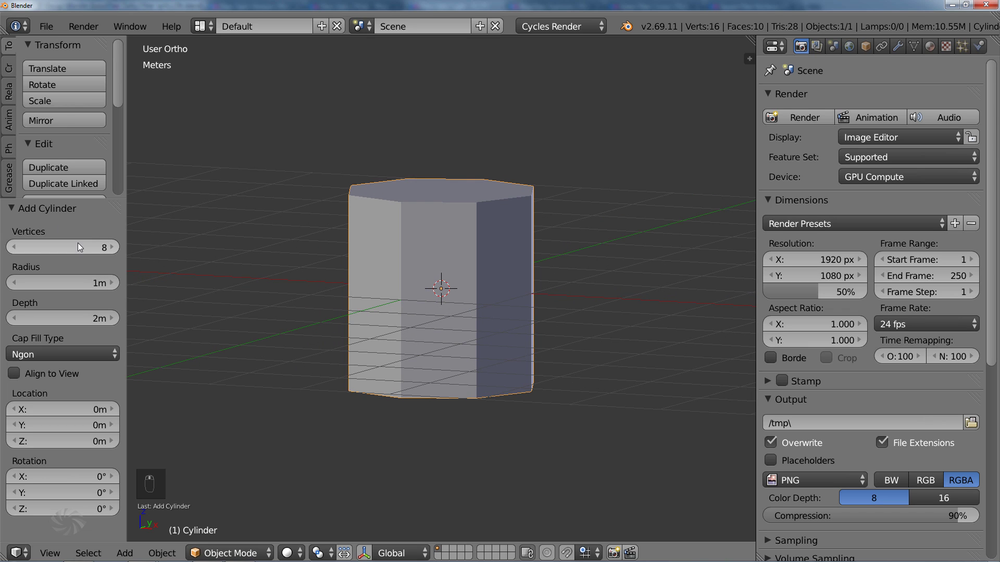
pyautogui.click(77, 285)
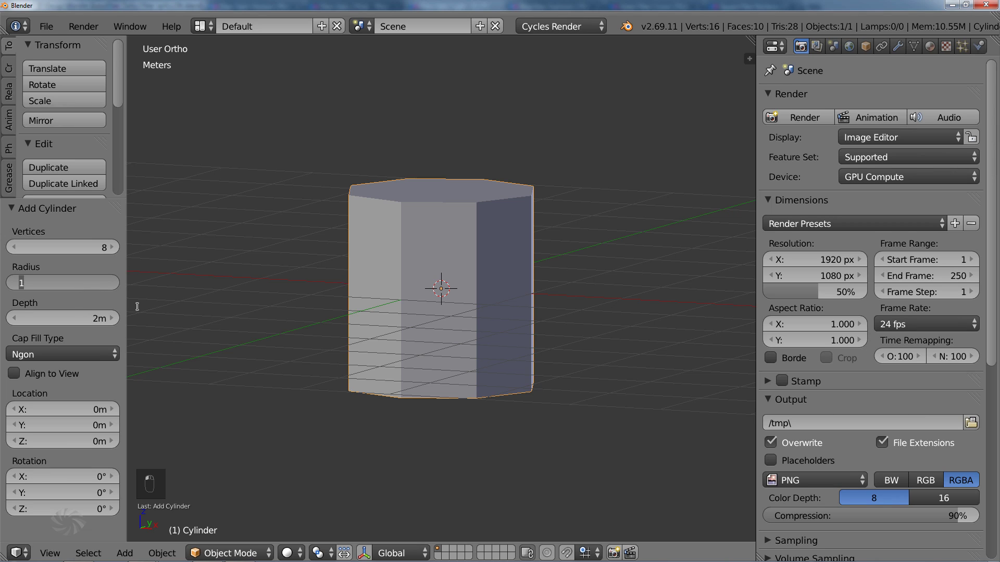
pyautogui.write('.1mm')
pyautogui.press('Return')
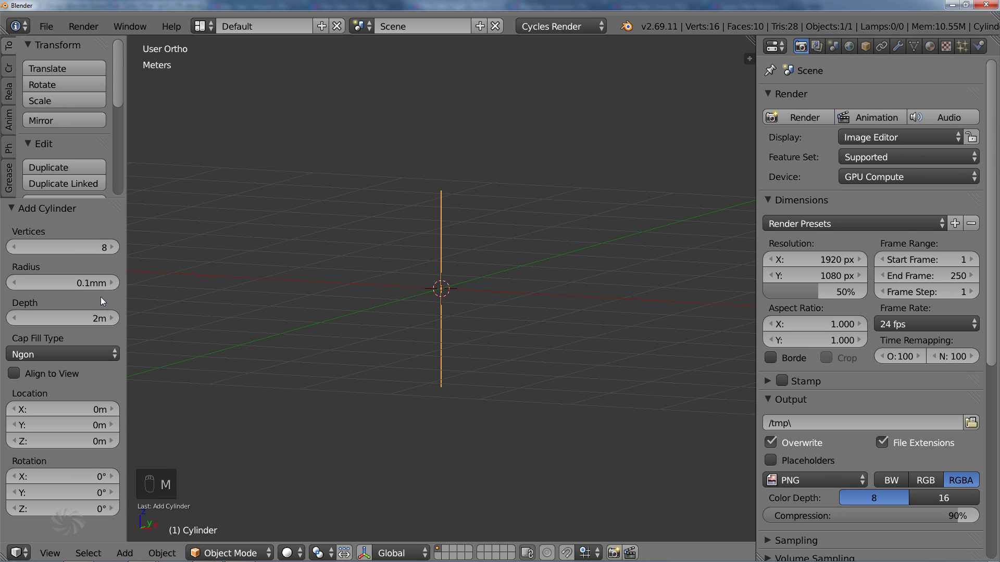
# Check the scene's unit system and set the cylinder's depth to 20 cm
pyautogui.click(833, 46)
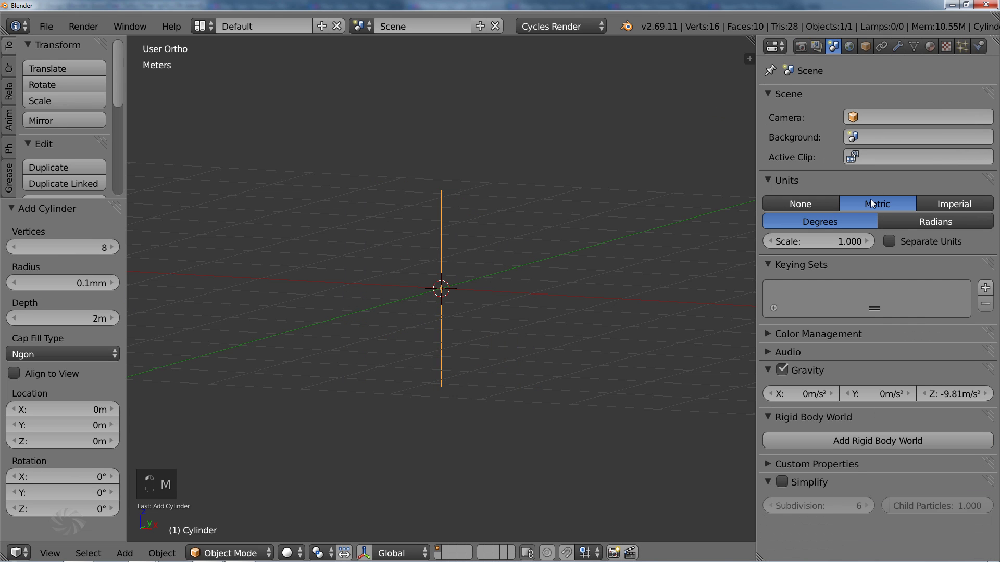
pyautogui.scroll(3, 471, 202)
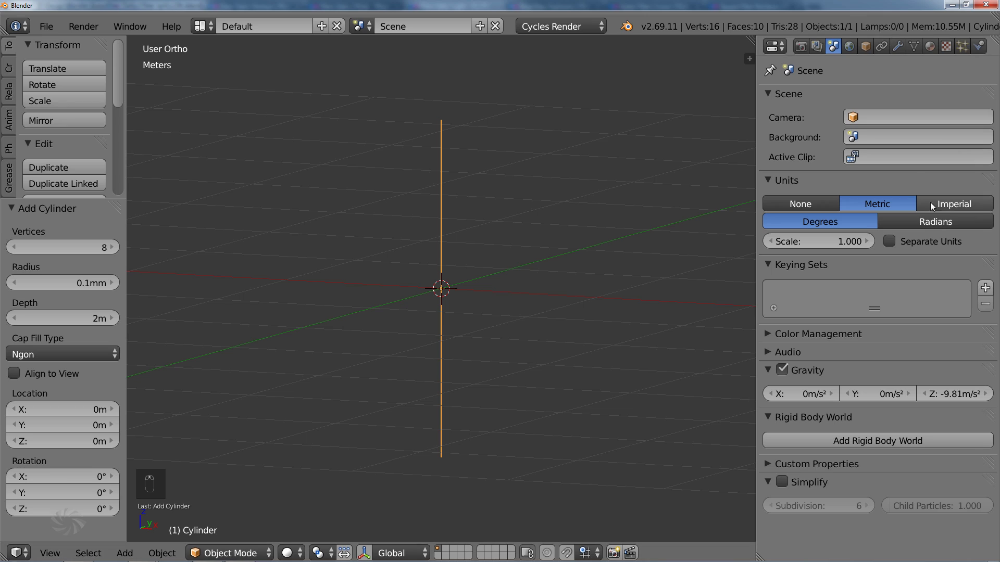
pyautogui.click(78, 319)
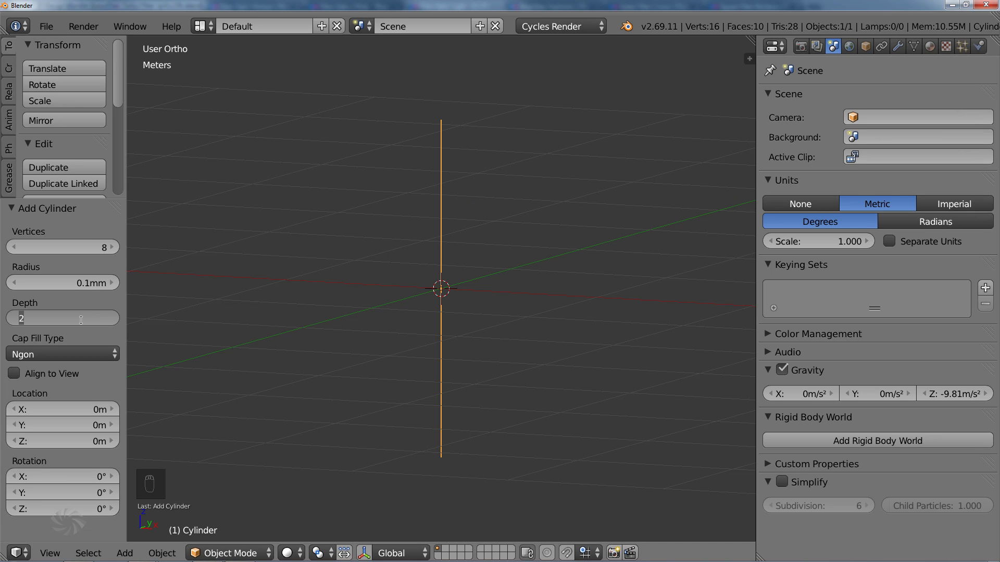
pyautogui.write('20cm')
pyautogui.press('Return')
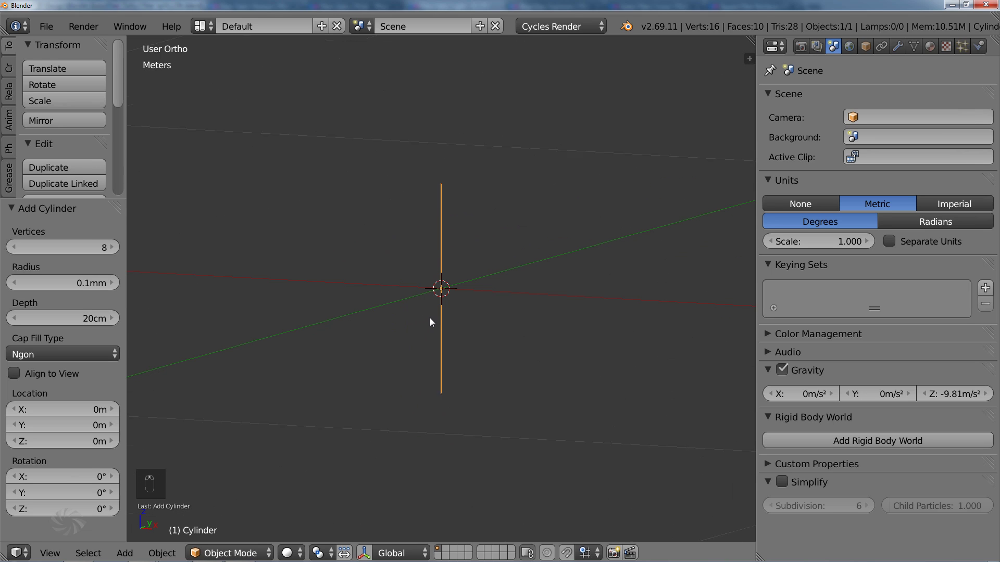
# Move the cylinder's whole mesh up 10 cm along Z in Edit Mode so its base sits at the object origin
pyautogui.scroll(1, 430, 319)
pyautogui.moveTo(498, 276)
pyautogui.mouseDown(button='middle')
pyautogui.moveTo(465, 274)
pyautogui.moveTo(493, 283)
pyautogui.mouseUp(button='middle')
pyautogui.press('t')
pyautogui.press('KP_1')
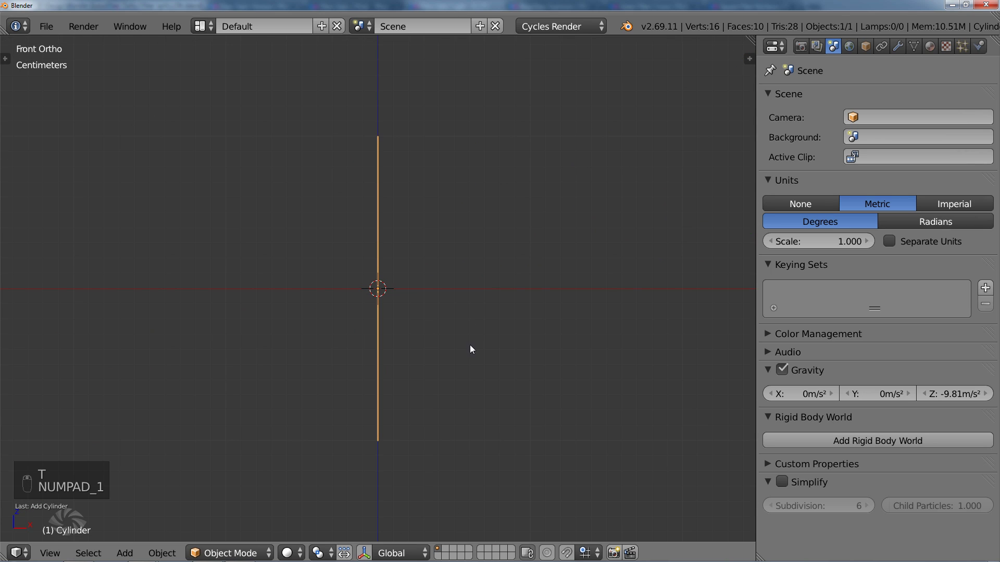
pyautogui.press('Tab')
pyautogui.press('g')
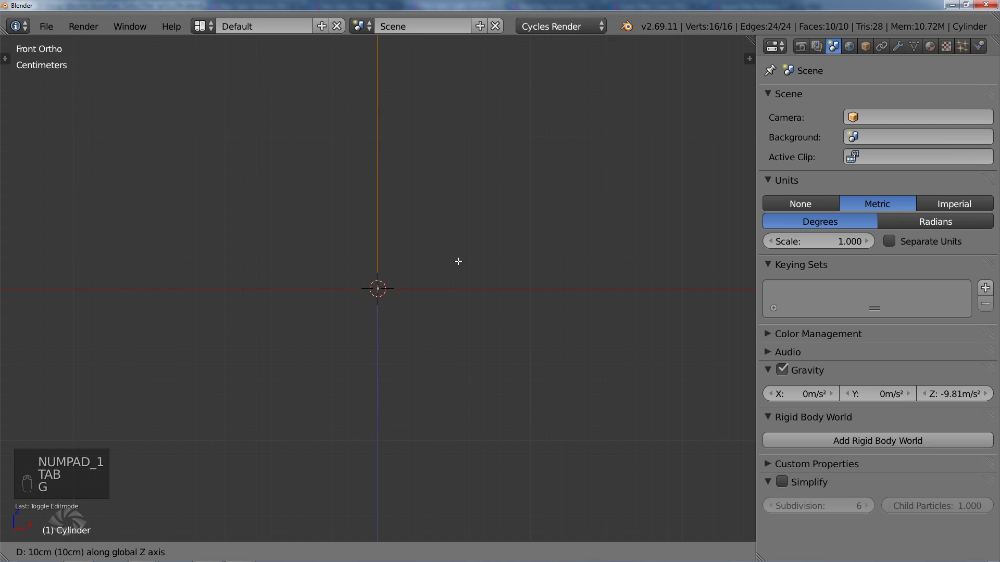
pyautogui.keyDown('ctrl'); pyautogui.click(458, 261); pyautogui.keyUp('ctrl')
pyautogui.scroll(2, 453, 245)
pyautogui.keyDown('shift'); pyautogui.moveTo(444, 207); pyautogui.dragTo(443, 338, button='middle'); pyautogui.keyUp('shift')
pyautogui.press('Tab')
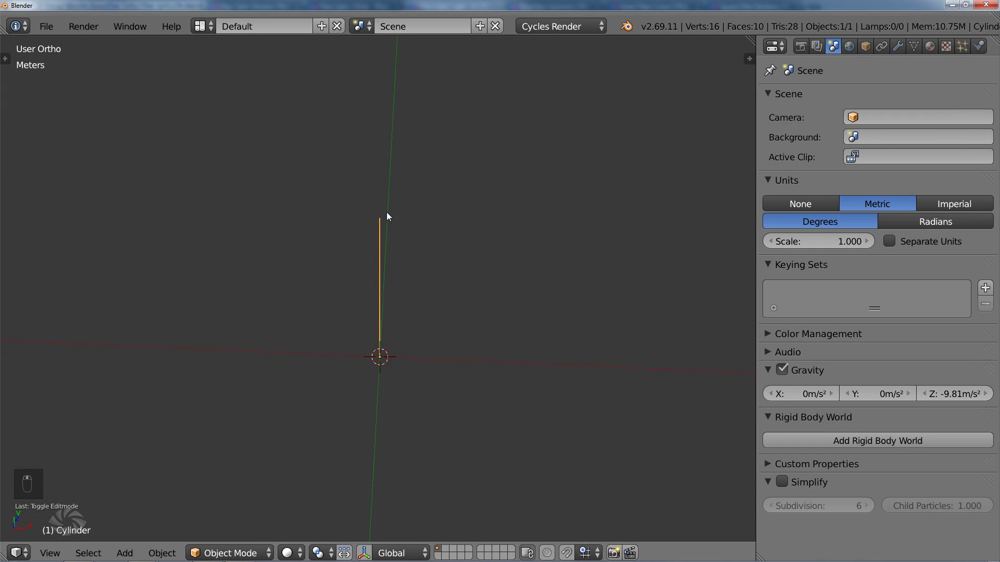
pyautogui.scroll(3, 387, 235)
pyautogui.press('Tab')
pyautogui.moveTo(389, 216); pyautogui.dragTo(402, 254, button='middle')
pyautogui.press('Tab')
pyautogui.press('KP_1')
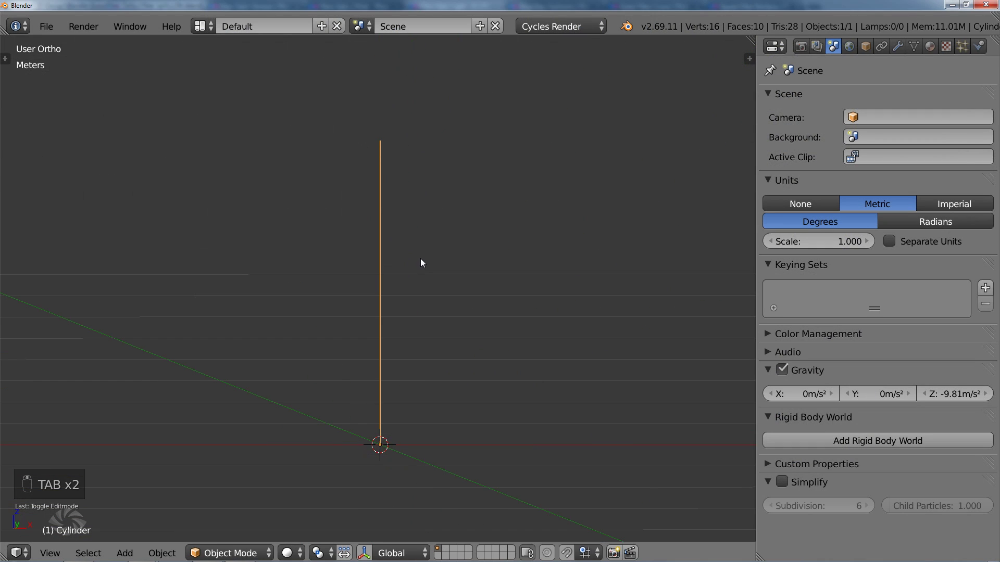
pyautogui.scroll(2, 386, 241)
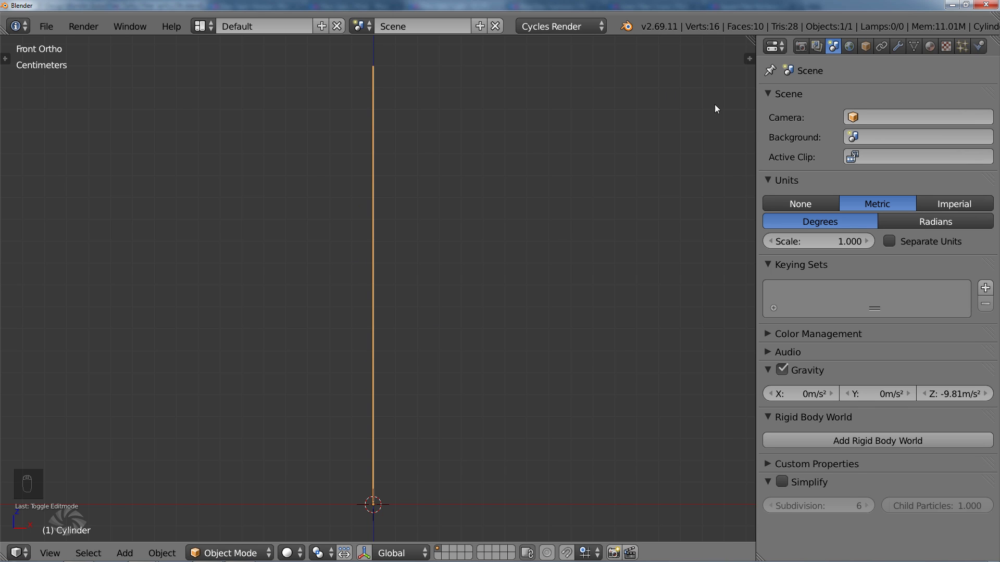
# Open a Node Editor beside the 3D view and create a new material for the cylinder
pyautogui.moveTo(750, 41); pyautogui.dragTo(406, 73)
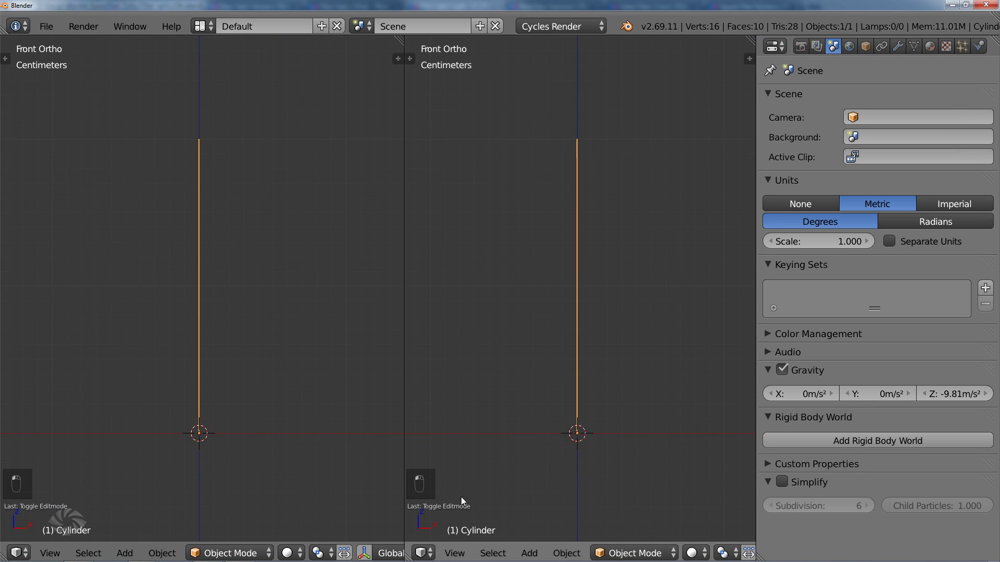
pyautogui.click(423, 553)
pyautogui.click(466, 364)
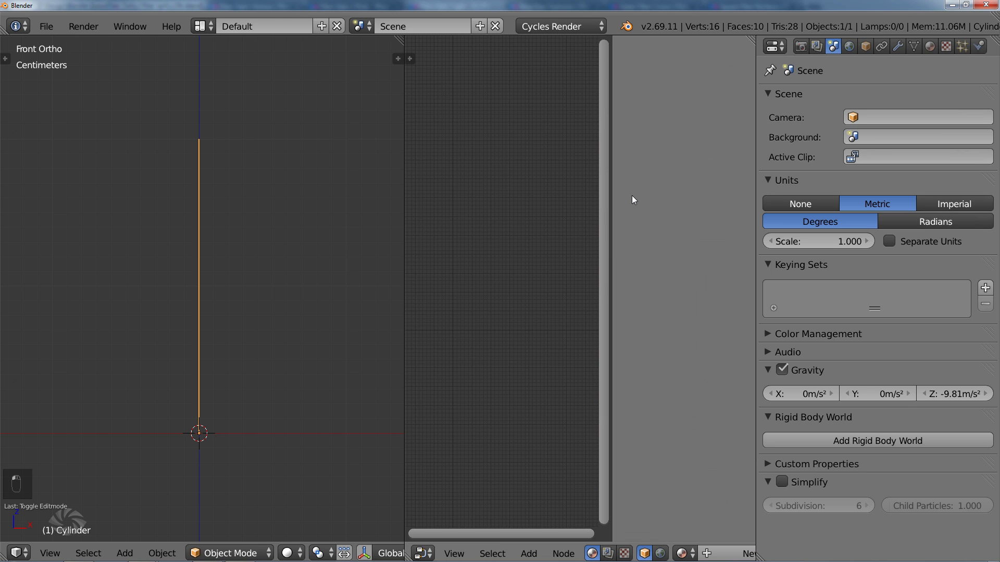
pyautogui.press('n')
pyautogui.click(712, 554)
pyautogui.scroll(4, 556, 358)
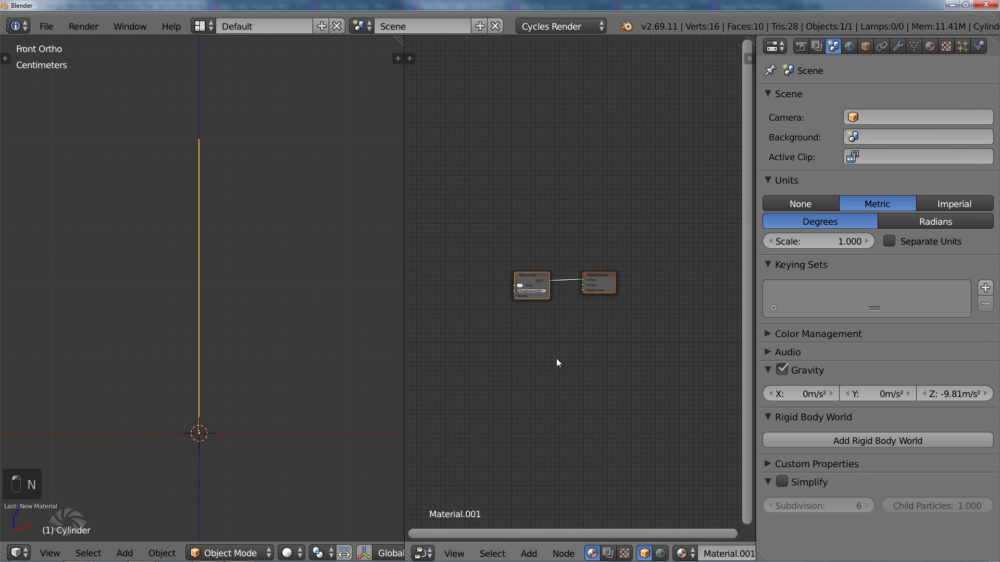
# Replace the Diffuse shader with an Emission node linked to the Material Output's Surface input
pyautogui.click(578, 271)
pyautogui.press('x')
pyautogui.hotkey('shift', 'a')
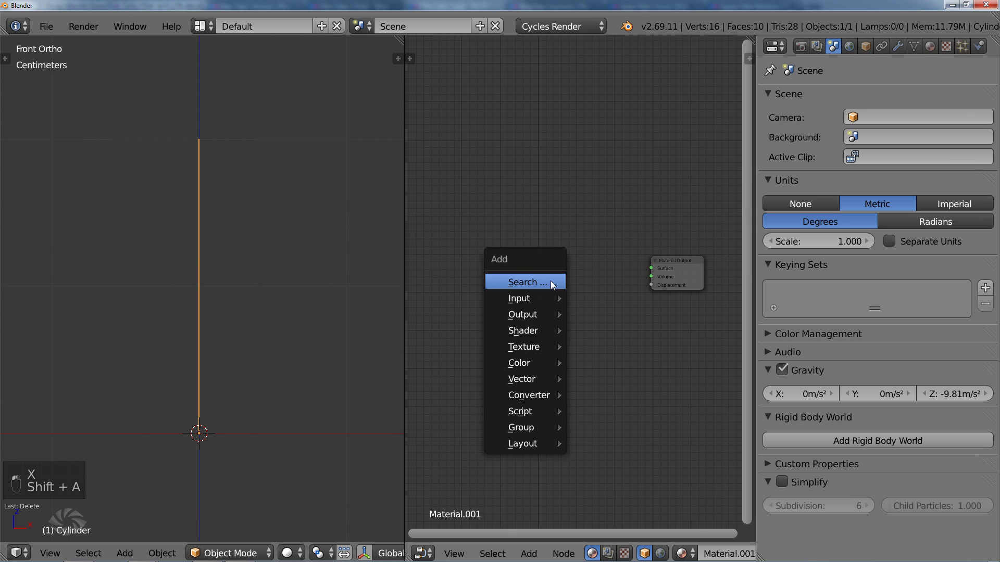
pyautogui.moveTo(535, 334)
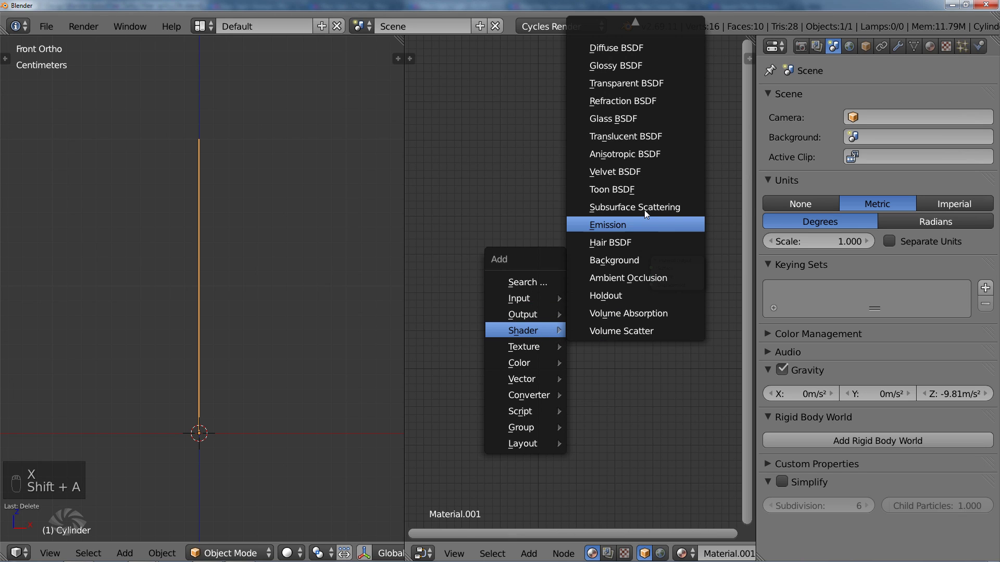
pyautogui.click(633, 226)
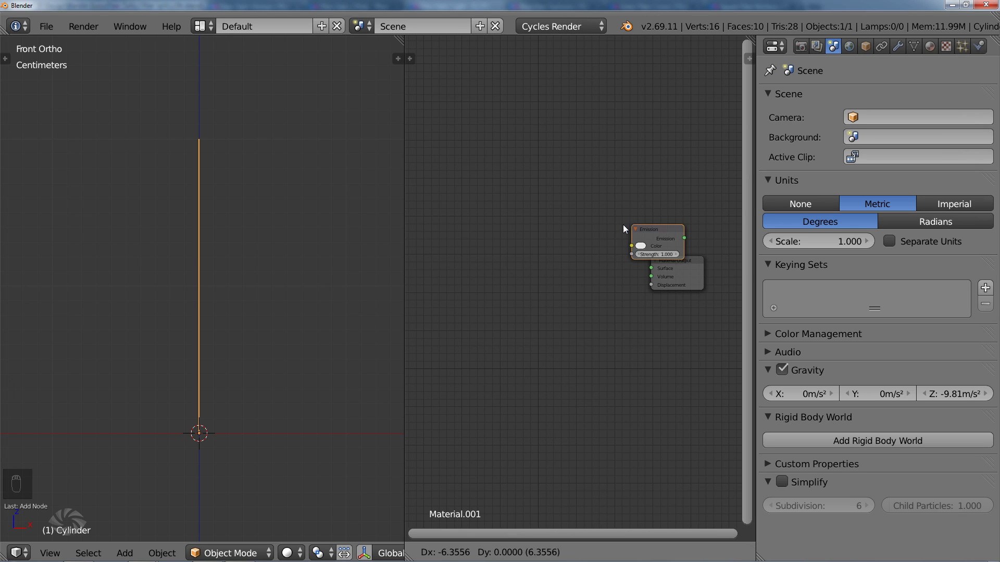
pyautogui.click(573, 263)
pyautogui.moveTo(577, 269); pyautogui.dragTo(651, 268)
# Set the Emission node's color to a bright saturated blue
pyautogui.scroll(2, 599, 283)
pyautogui.click(513, 272)
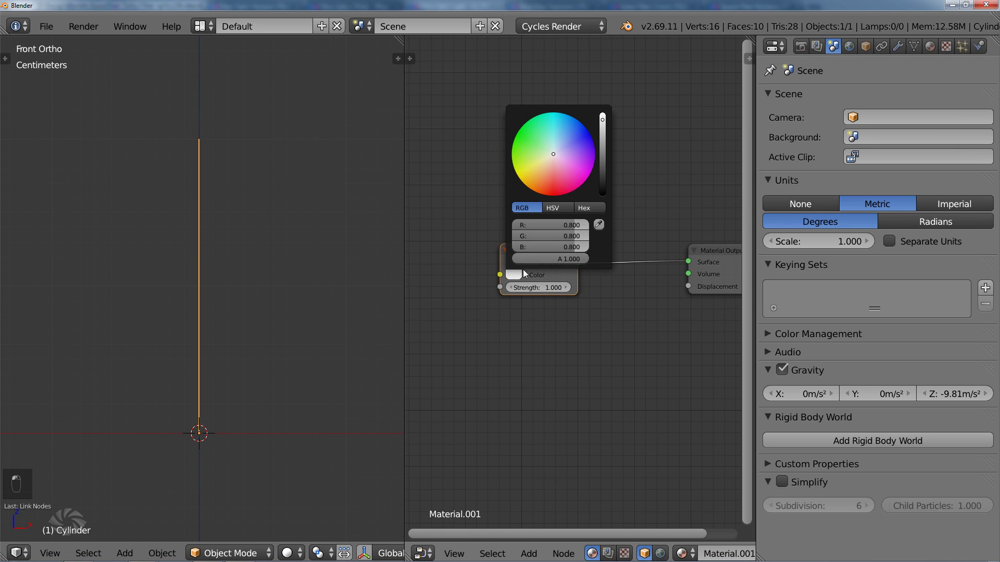
pyautogui.moveTo(562, 165); pyautogui.dragTo(581, 124)
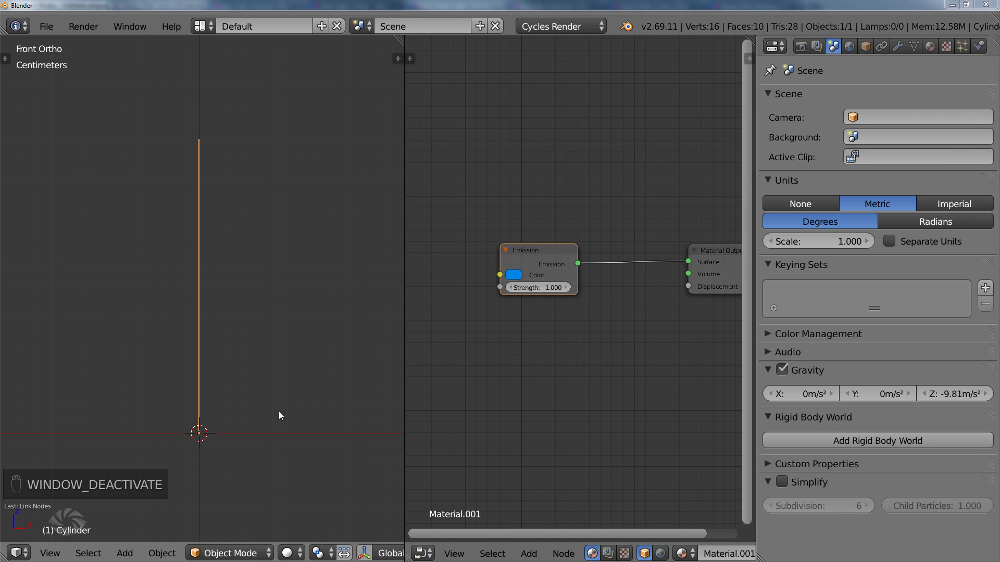
# Preview the glowing strand from an angled view with the 3D view in Rendered shading
pyautogui.moveTo(250, 413); pyautogui.dragTo(250, 414, button='middle')
pyautogui.click(286, 552)
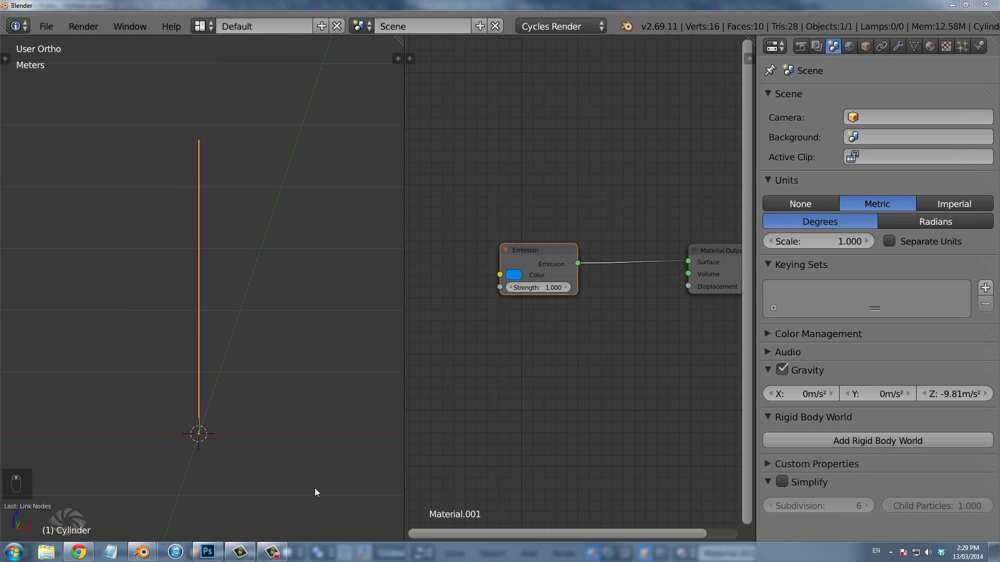
pyautogui.click(287, 553)
pyautogui.click(314, 442)
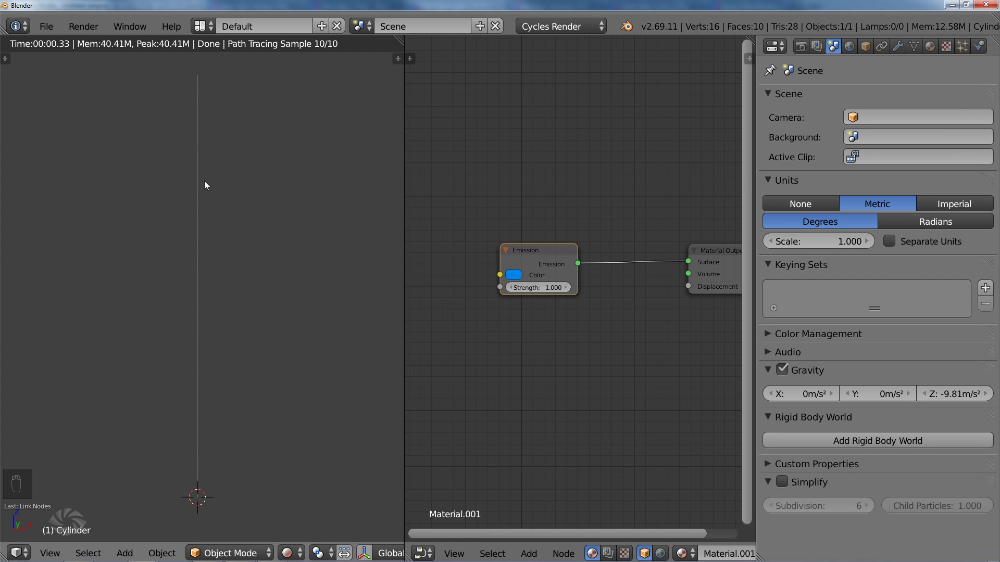
pyautogui.moveTo(209, 254); pyautogui.dragTo(214, 254, button='middle')
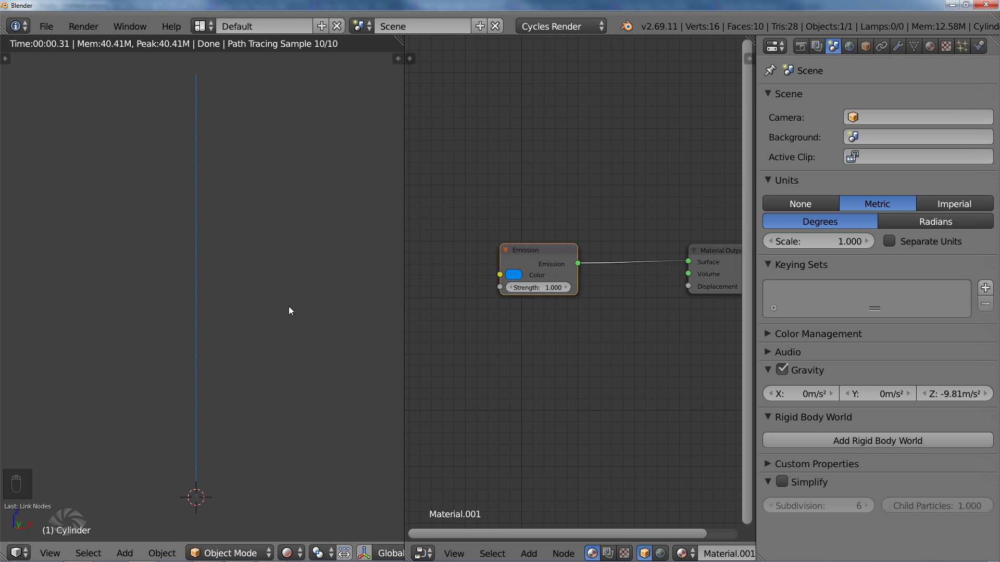
# Maximize the Node Editor and place a Gradient Texture node ahead of the Emission node
pyautogui.moveTo(495, 332); pyautogui.dragTo(562, 321, button='middle')
pyautogui.scroll(-2, 588, 350)
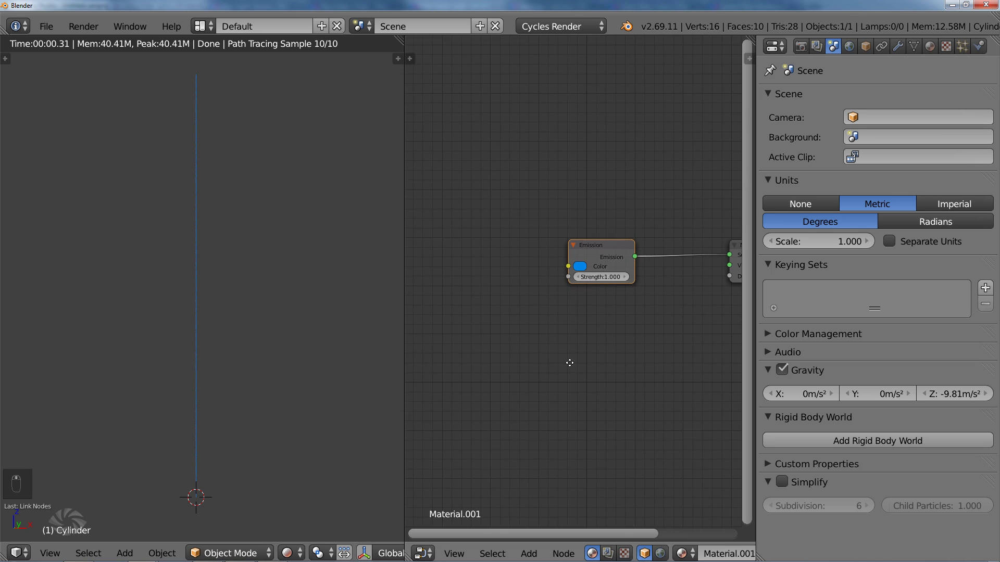
pyautogui.moveTo(570, 363); pyautogui.dragTo(600, 350, button='middle')
pyautogui.scroll(-1, 567, 348)
pyautogui.moveTo(538, 340); pyautogui.dragTo(504, 331, button='middle')
pyautogui.scroll(-2, 525, 320)
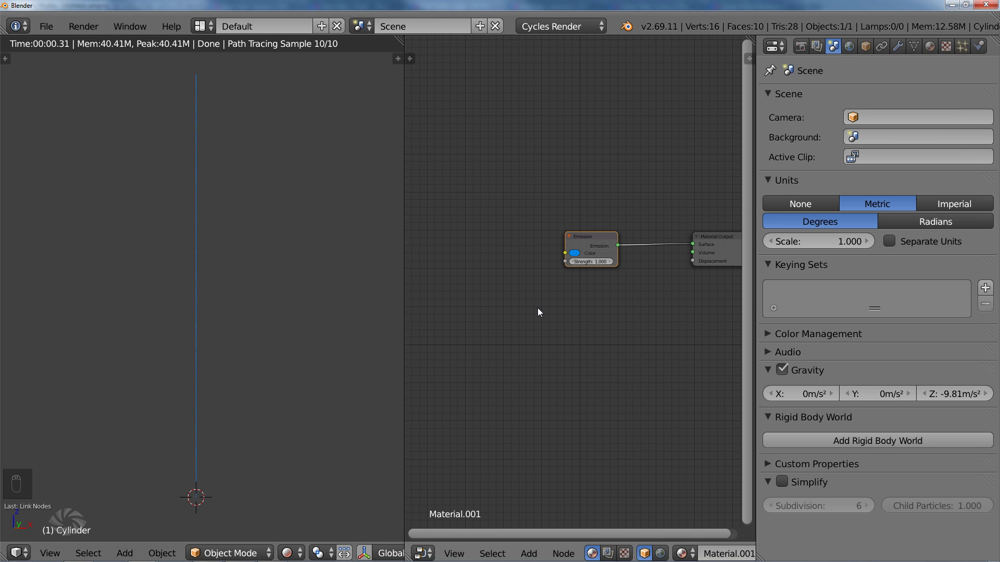
pyautogui.hotkey('ctrl', 'Up')
pyautogui.hotkey('shift', 'a')
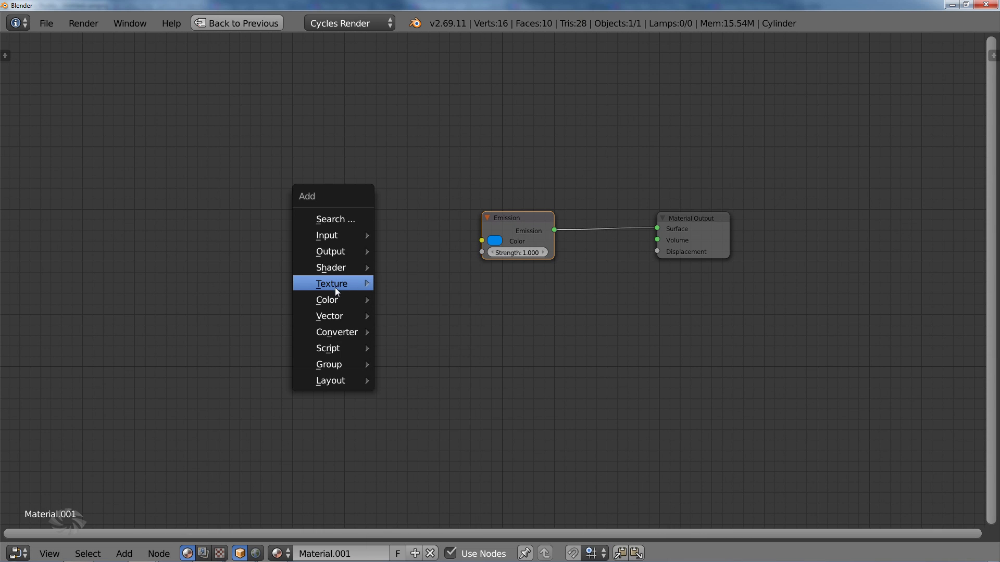
pyautogui.moveTo(339, 285)
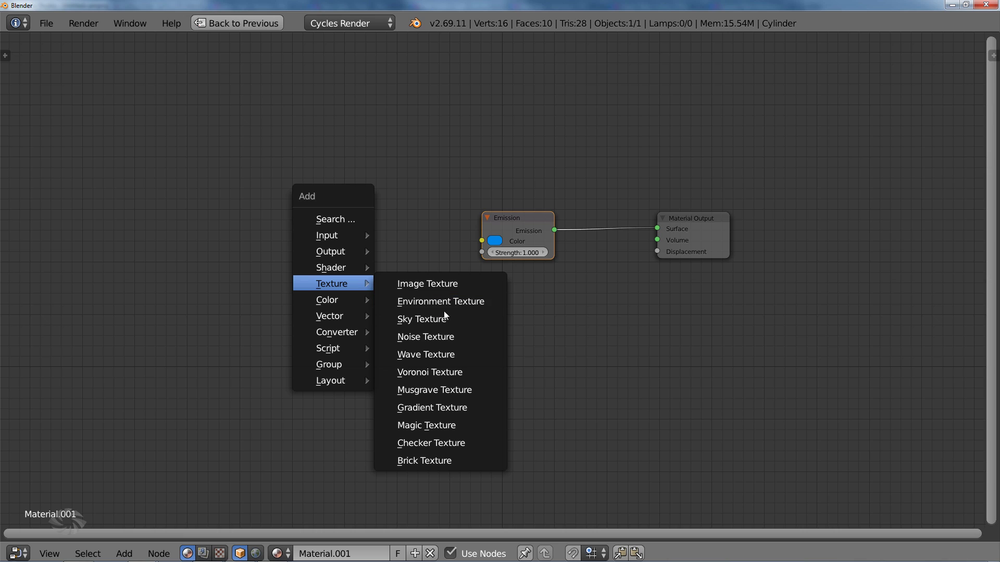
pyautogui.click(460, 408)
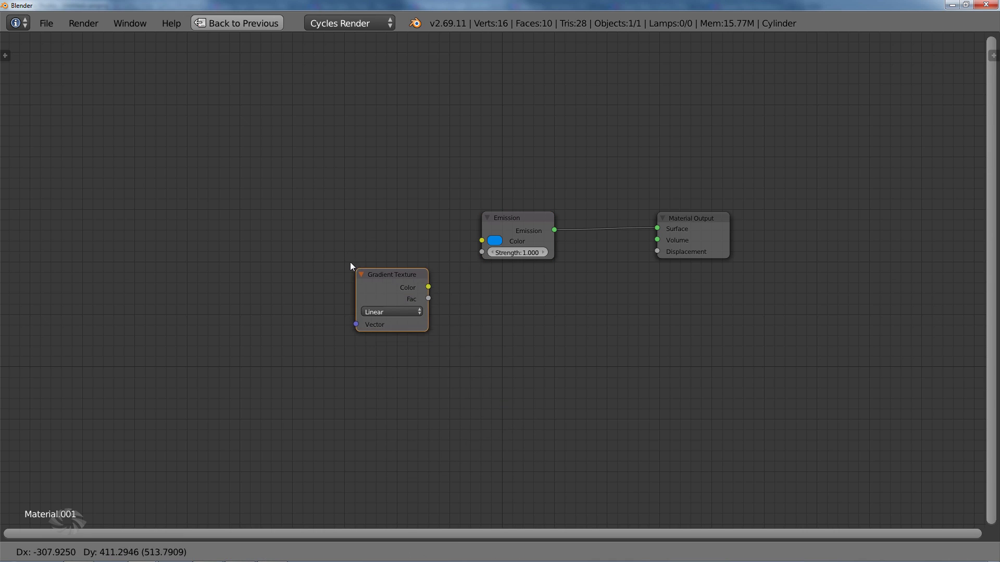
pyautogui.click(284, 206)
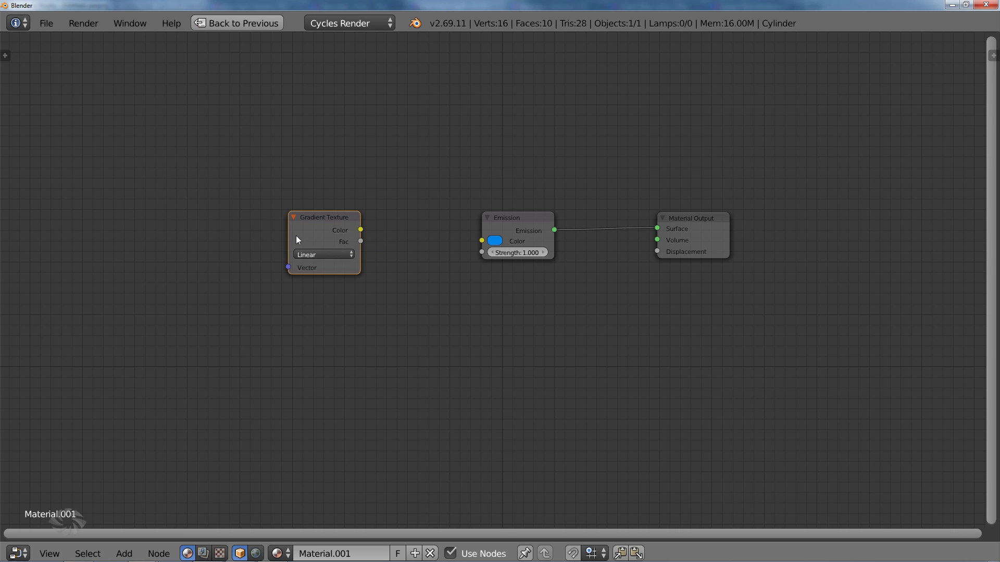
# Add a Texture Coordinate node and link its UV output to the Gradient Texture's Vector input
pyautogui.moveTo(296, 236); pyautogui.dragTo(392, 239, button='middle')
pyautogui.hotkey('shift', 'a')
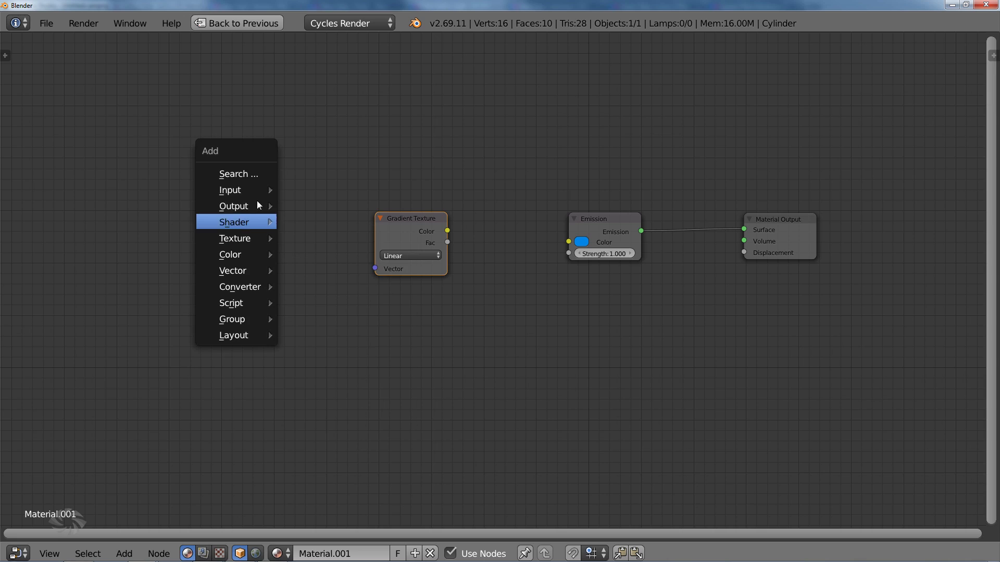
pyautogui.moveTo(266, 192)
pyautogui.click(314, 190)
pyautogui.click(245, 209)
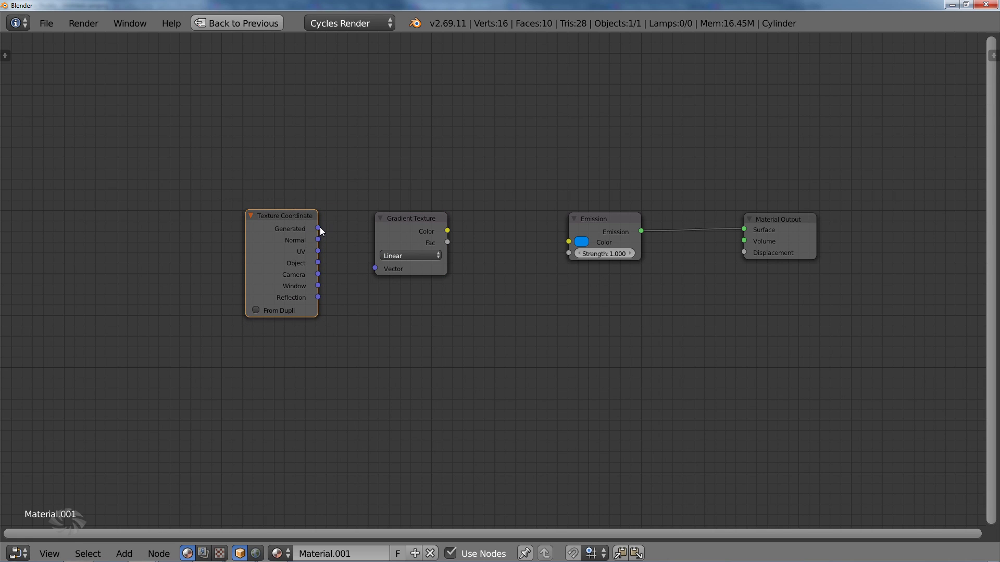
pyautogui.moveTo(343, 261); pyautogui.dragTo(337, 262)
pyautogui.moveTo(317, 252); pyautogui.dragTo(374, 268)
# Restore the split layout with the 3D view in Solid shading and a UV/Image Editor replacing the Node Editor
pyautogui.click(226, 26)
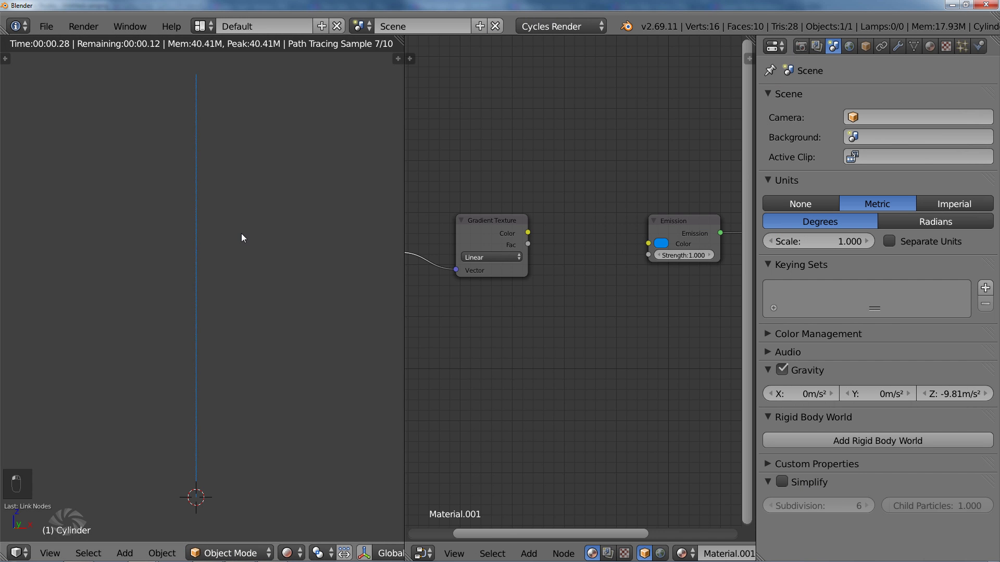
pyautogui.click(287, 553)
pyautogui.click(307, 492)
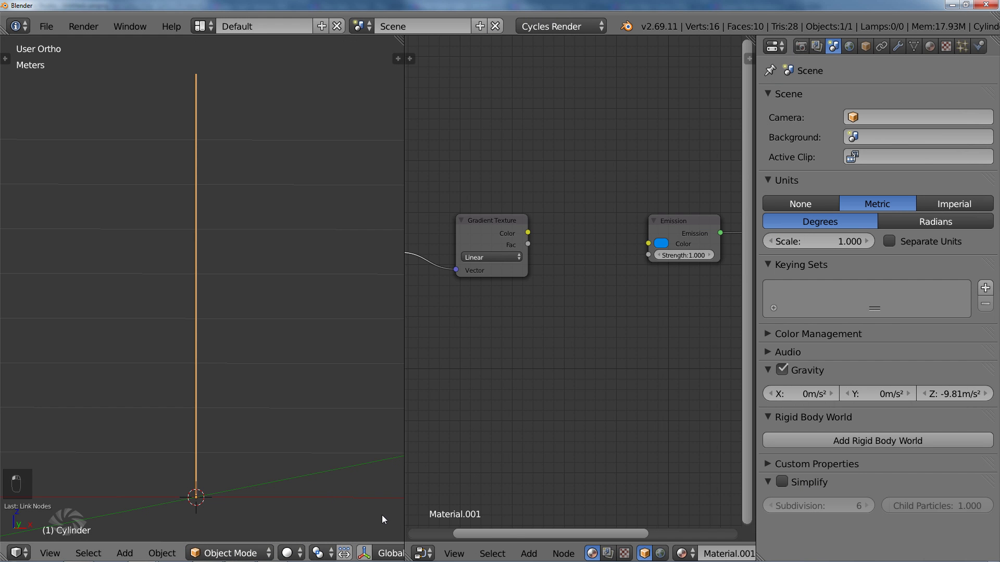
pyautogui.click(422, 553)
pyautogui.click(468, 429)
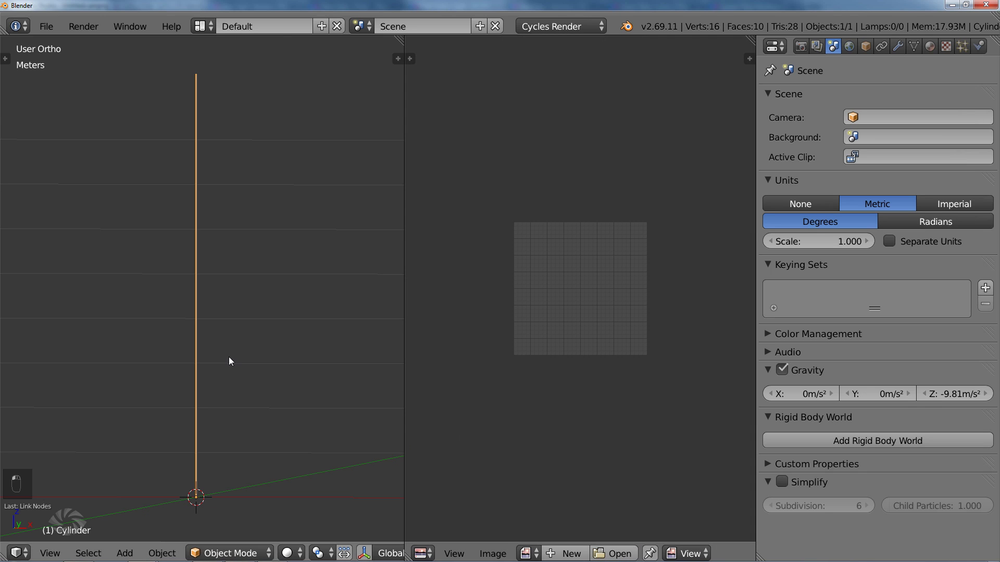
# Unwrap the cylinder's whole mesh from the front view using Project From View
pyautogui.press('KP_1')
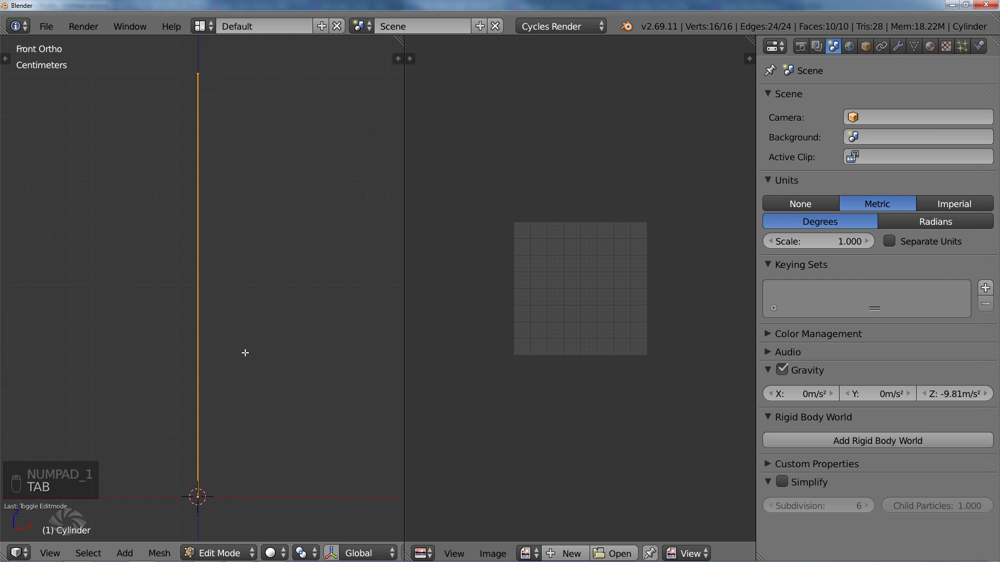
pyautogui.press('u')
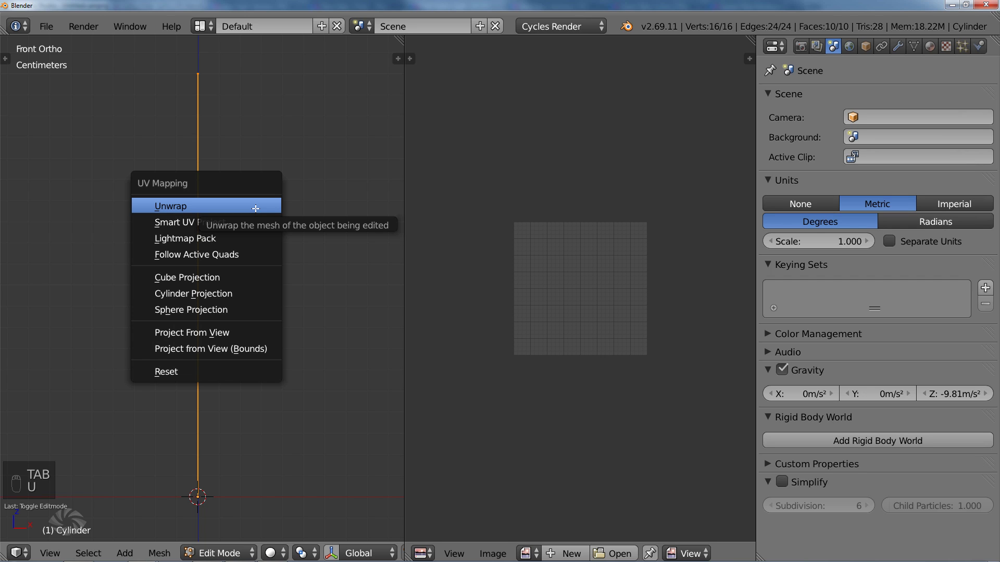
pyautogui.click(241, 332)
# Rotate the cylinder's UV layout so the strip lies horizontally in the UV grid
pyautogui.scroll(2, 594, 293)
pyautogui.press('r')
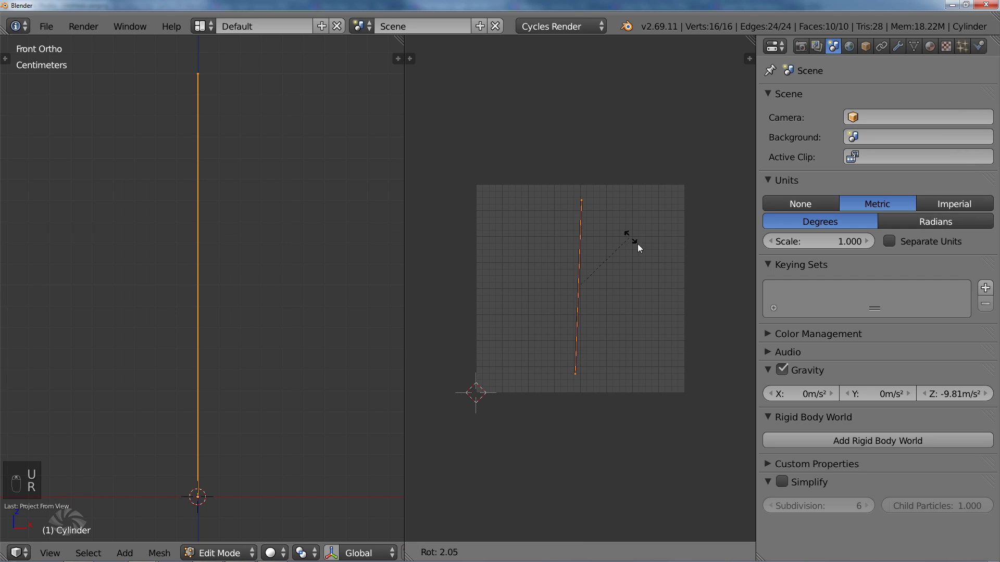
pyautogui.click(655, 364)
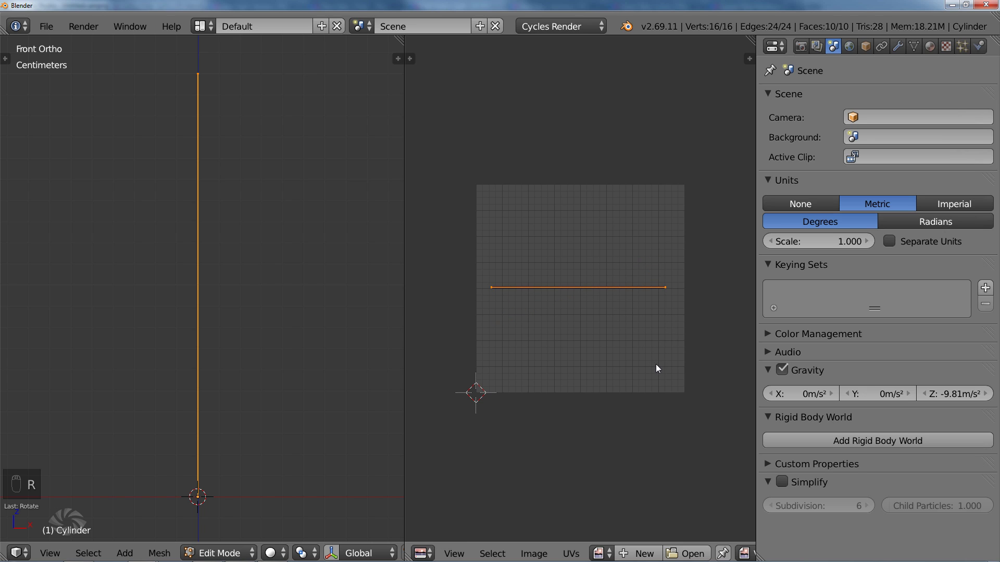
# Scale the horizontal UV strip to span nearly the full width of the grid, and return to Object Mode
pyautogui.scroll(1, 670, 295)
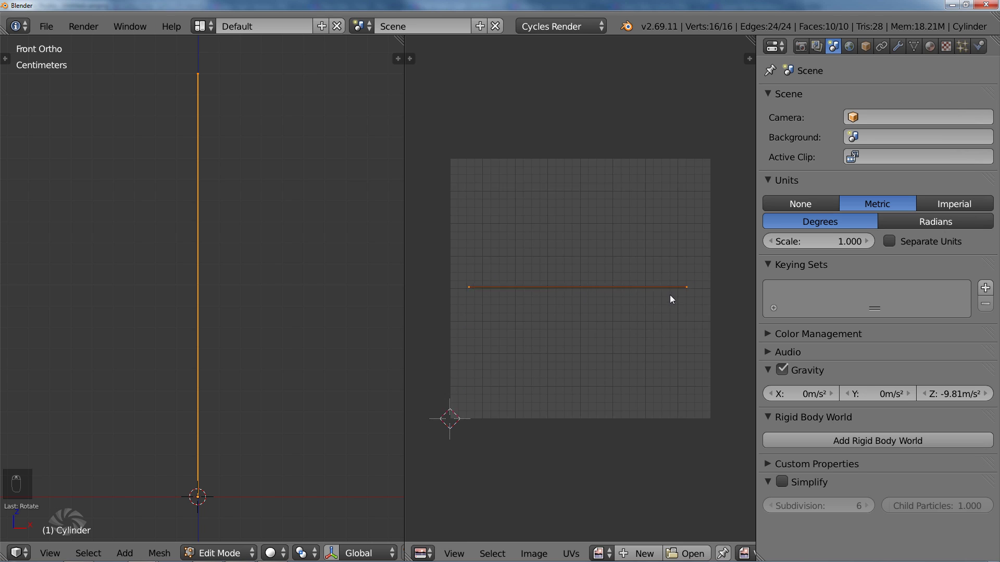
pyautogui.scroll(1, 670, 295)
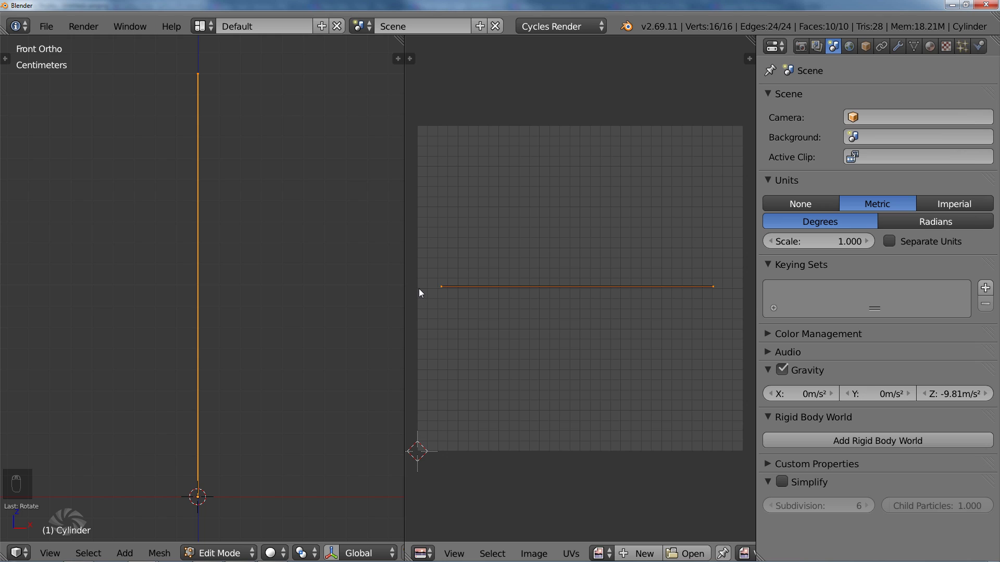
pyautogui.press('s')
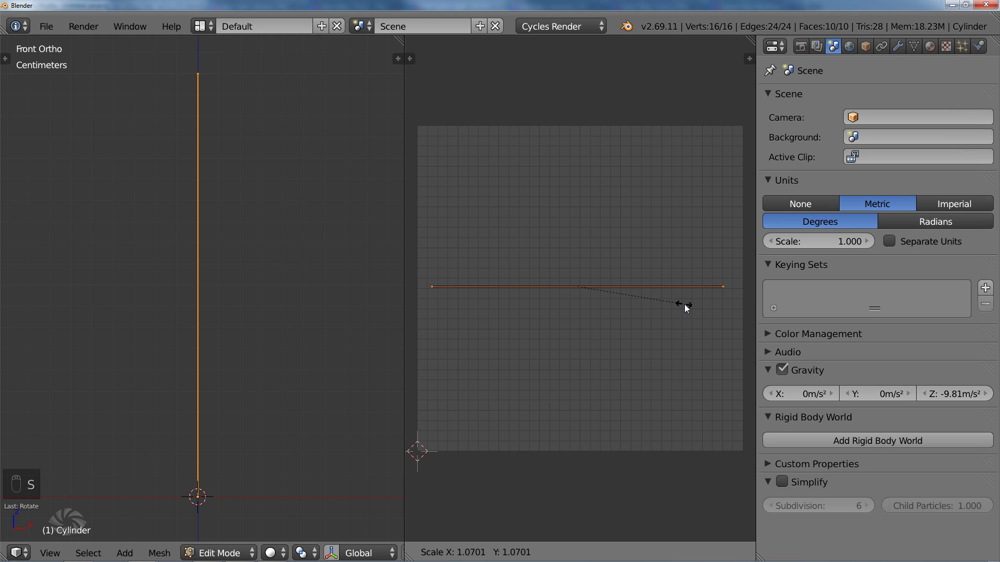
pyautogui.click(693, 307)
pyautogui.press('g')
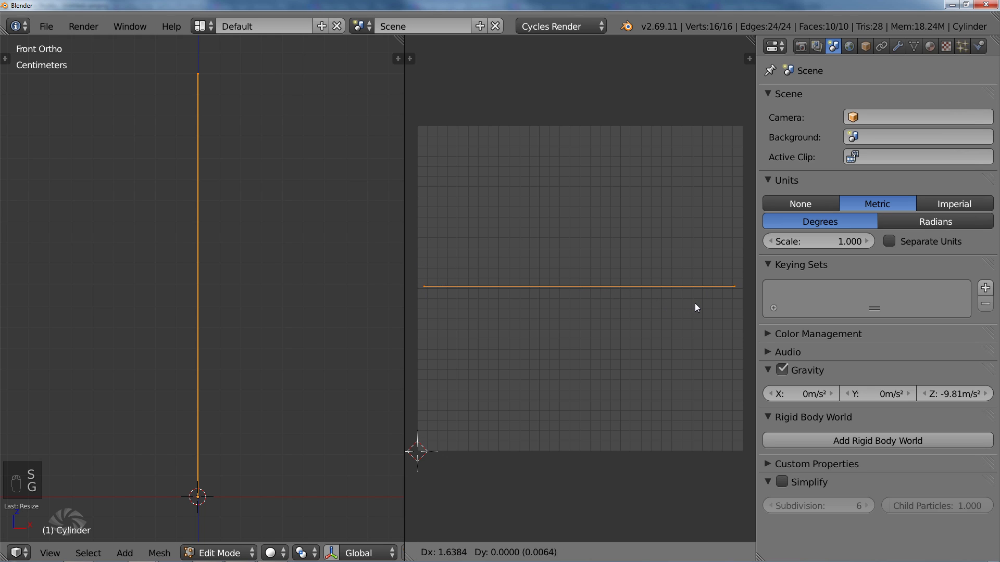
pyautogui.press('s')
pyautogui.click(699, 302)
pyautogui.press('Tab')
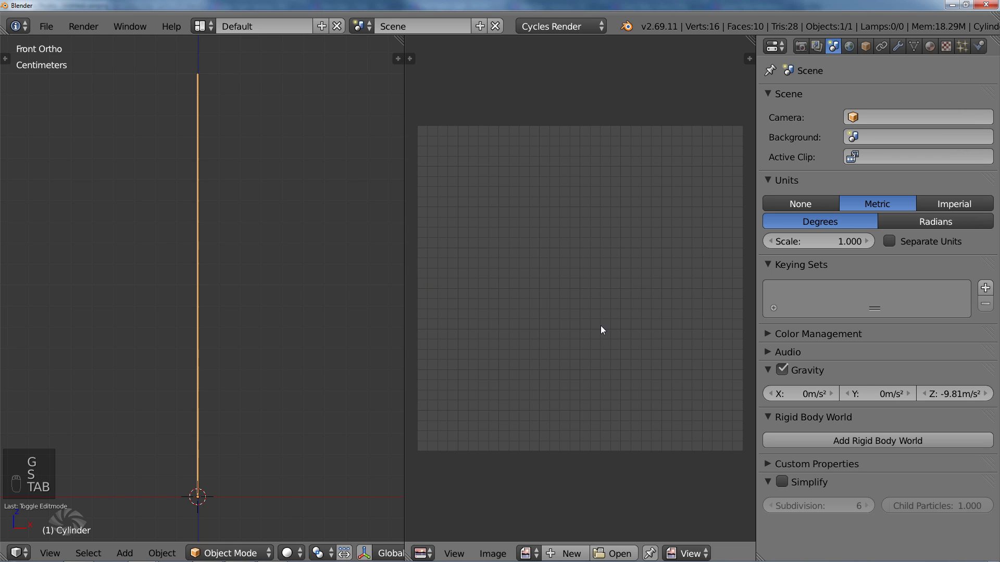
# Bring back the Node Editor full-screen and move the Gradient Texture node closer to the Texture Coordinate node
pyautogui.click(423, 553)
pyautogui.click(516, 357)
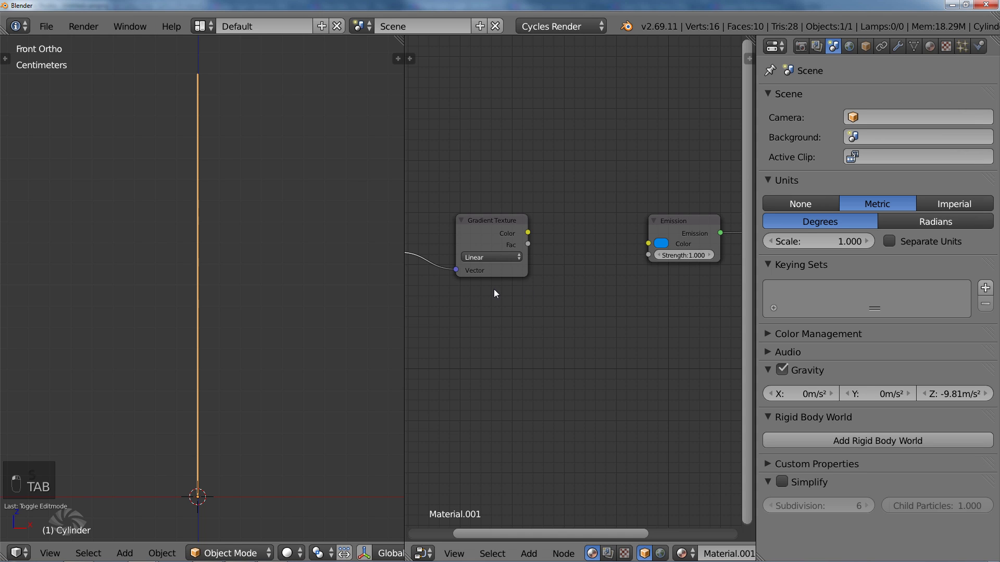
pyautogui.moveTo(493, 289); pyautogui.dragTo(545, 287, button='middle')
pyautogui.hotkey('shift', 'space')
pyautogui.scroll(3, 470, 280)
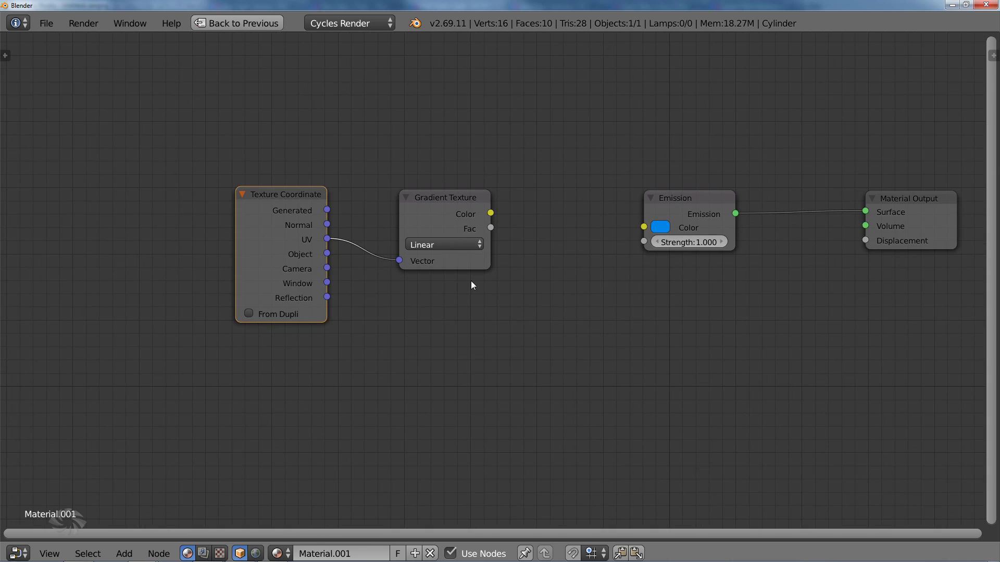
pyautogui.moveTo(472, 285); pyautogui.dragTo(407, 289, button='middle')
pyautogui.moveTo(333, 230); pyautogui.dragTo(304, 229)
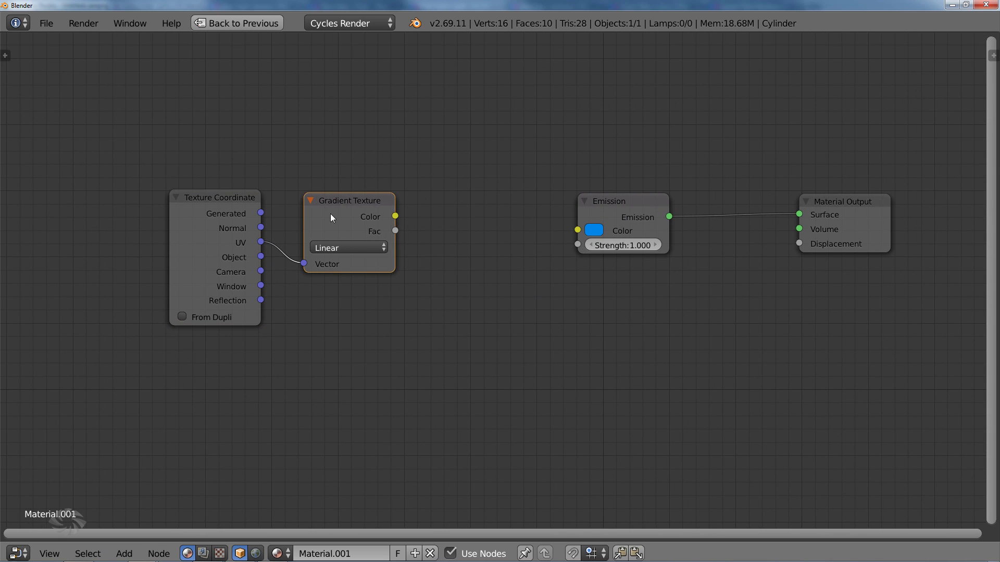
# Add a ColorRamp node between the Gradient Texture and Emission nodes
pyautogui.hotkey('shift', 'a')
pyautogui.moveTo(397, 353)
pyautogui.click(448, 370)
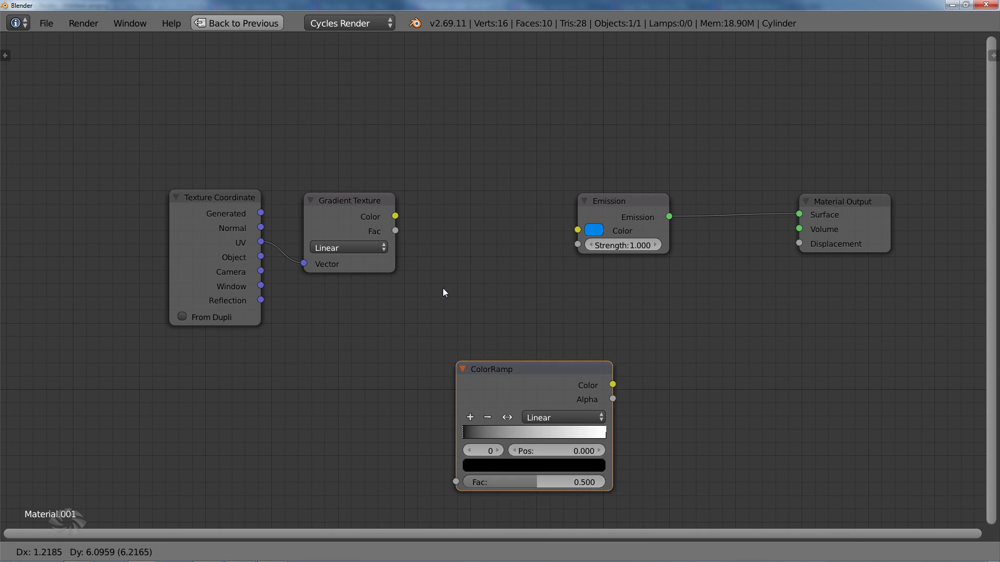
pyautogui.click(406, 198)
# Space out the nodes around the ColorRamp and link the Gradient Texture's Fac output to the ColorRamp's Fac input
pyautogui.click(230, 219)
pyautogui.keyDown('shift'); pyautogui.click(340, 214); pyautogui.keyUp('shift')
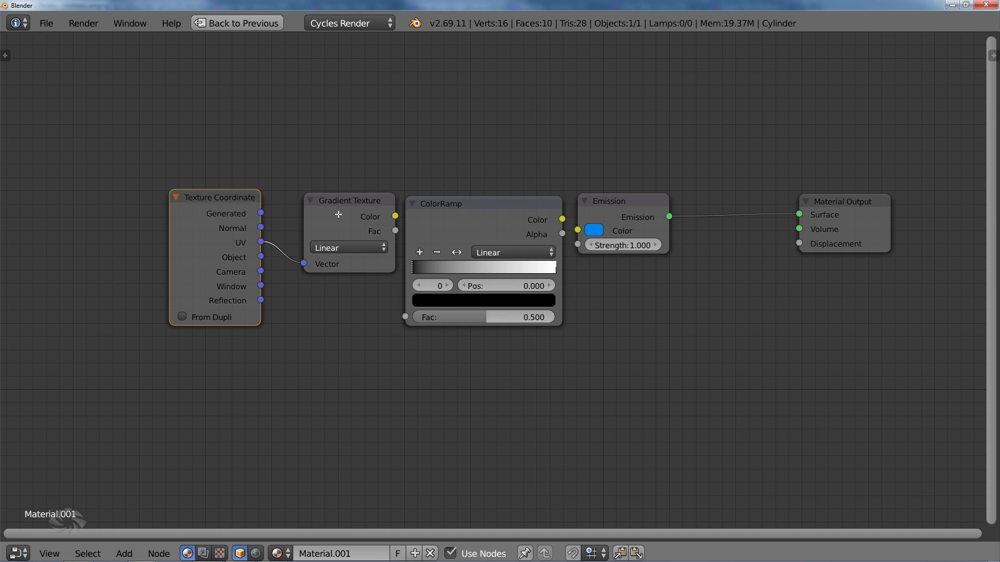
pyautogui.press('g')
pyautogui.click(261, 208)
pyautogui.press('a')
pyautogui.moveTo(424, 211); pyautogui.dragTo(397, 214)
pyautogui.moveTo(322, 230); pyautogui.dragTo(365, 162)
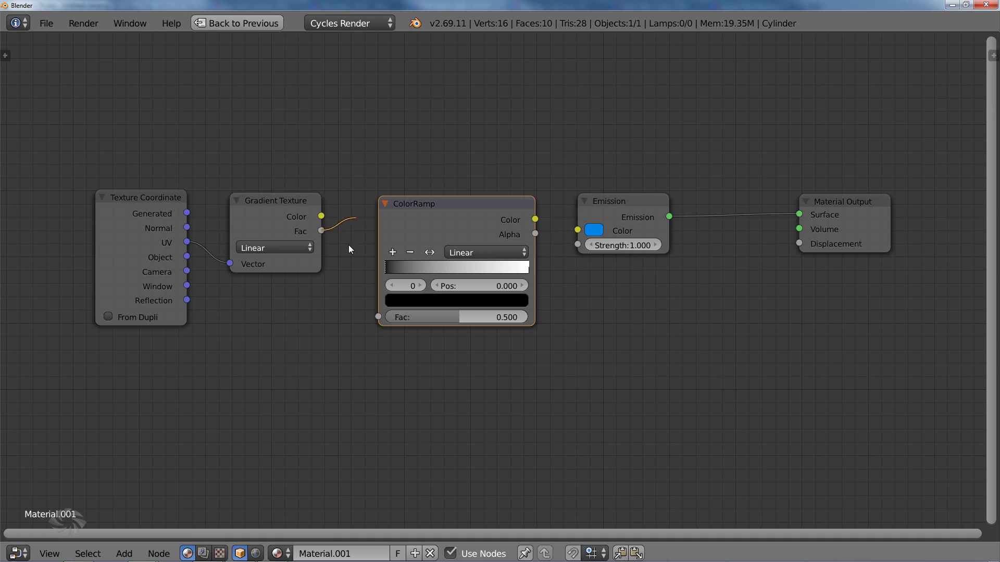
pyautogui.moveTo(349, 245); pyautogui.dragTo(379, 317)
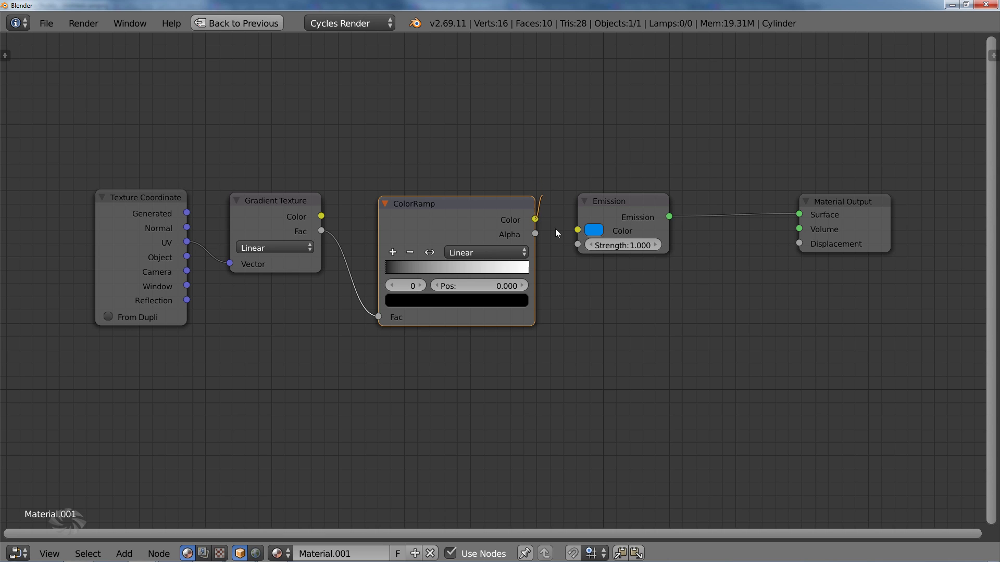
# Link the ColorRamp's Color output to the Emission's Strength input, then restore the full layout and switch the 3D view to rendered shading
pyautogui.moveTo(580, 245); pyautogui.dragTo(580, 245)
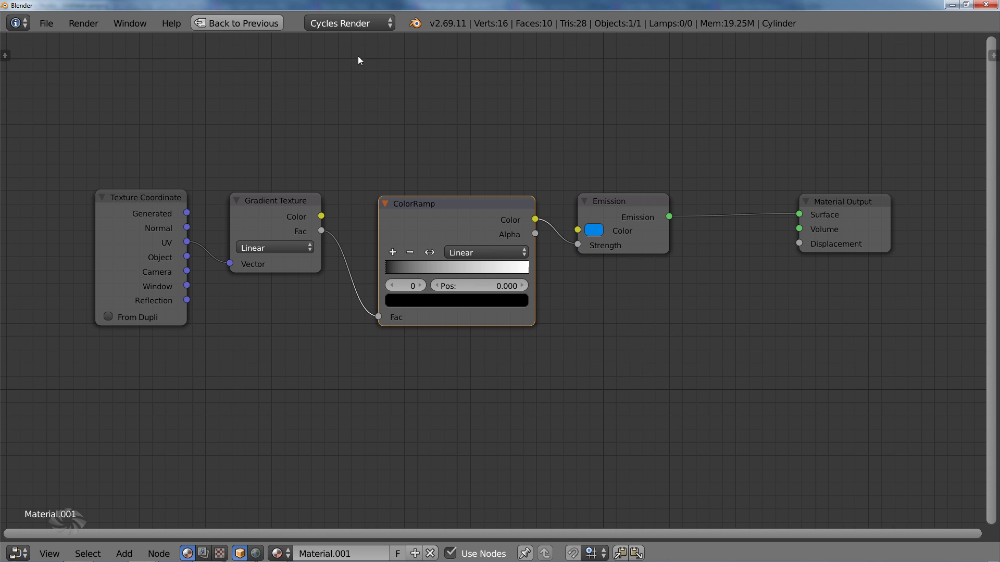
pyautogui.click(251, 24)
pyautogui.click(199, 462)
pyautogui.hotkey('shift', 'z')
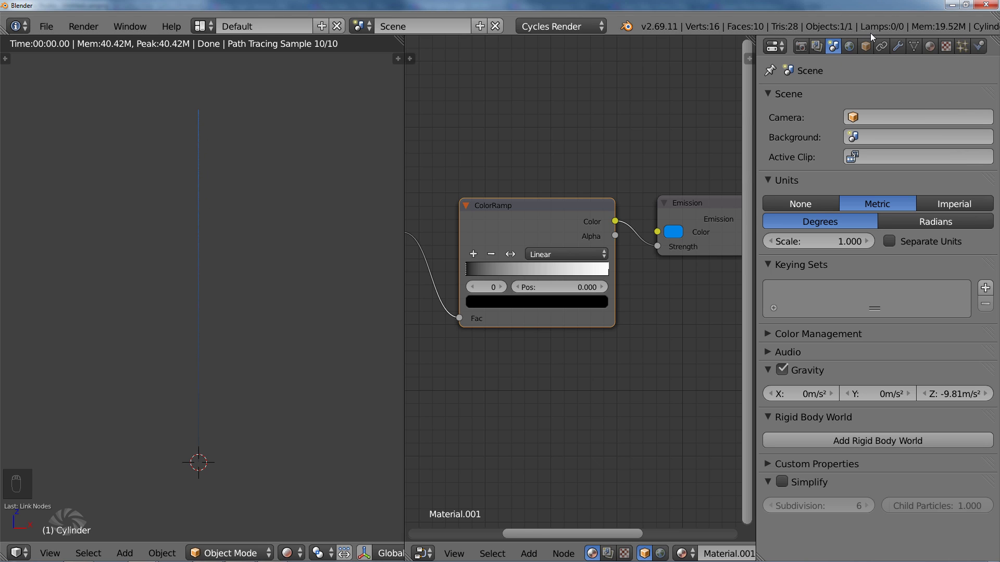
# Set the world background color to black and frame the whole strand in the rendered view
pyautogui.click(849, 45)
pyautogui.click(931, 201)
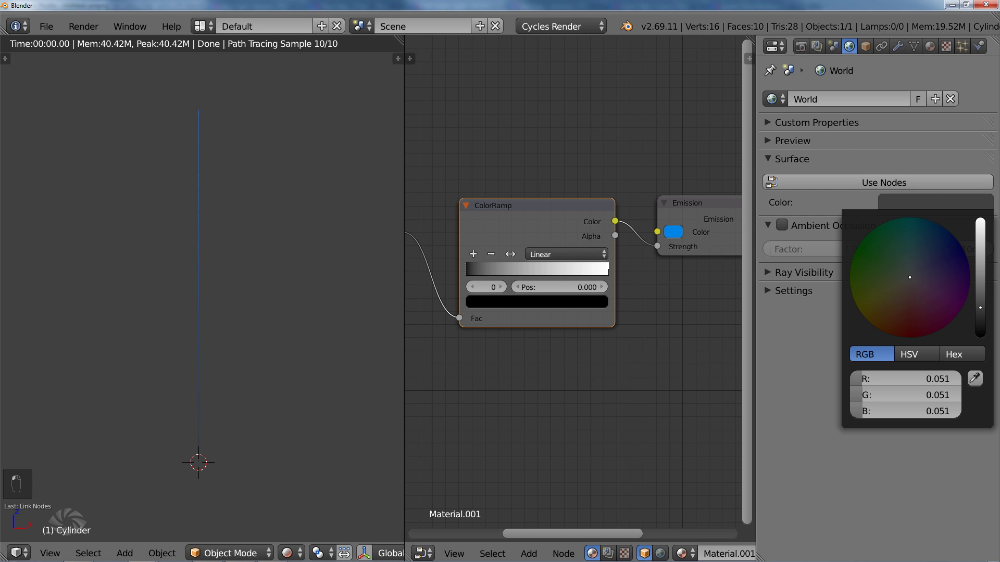
pyautogui.moveTo(980, 308); pyautogui.dragTo(980, 337)
pyautogui.scroll(3, 267, 216)
pyautogui.keyDown('shift'); pyautogui.moveTo(239, 148); pyautogui.dragTo(235, 261, button='middle'); pyautogui.keyUp('shift')
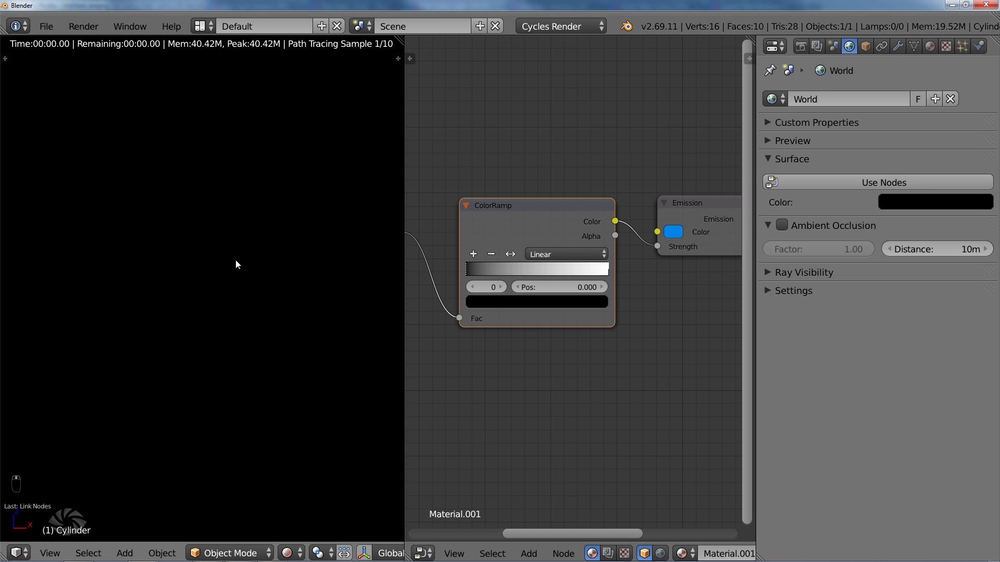
pyautogui.scroll(-4, 236, 260)
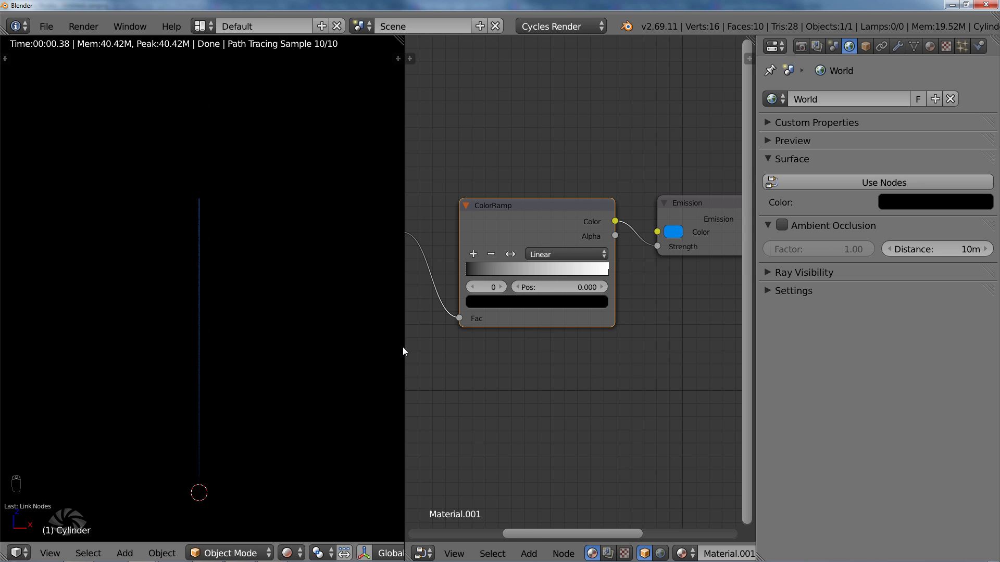
# Widen the Node Editor and move the ColorRamp's black stop to position 0.649
pyautogui.moveTo(402, 350); pyautogui.dragTo(259, 345)
pyautogui.scroll(2, 407, 311)
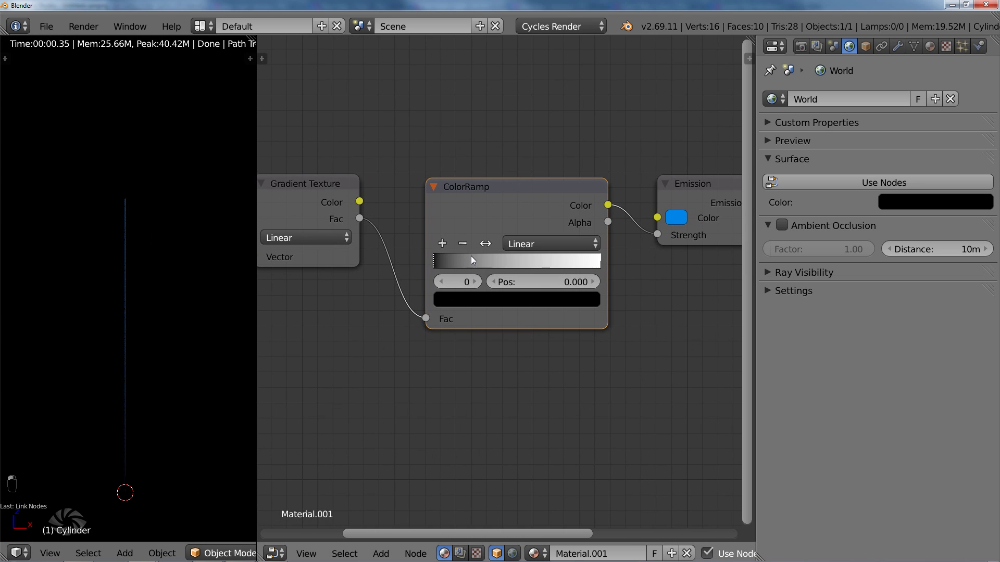
pyautogui.moveTo(437, 261); pyautogui.dragTo(575, 260)
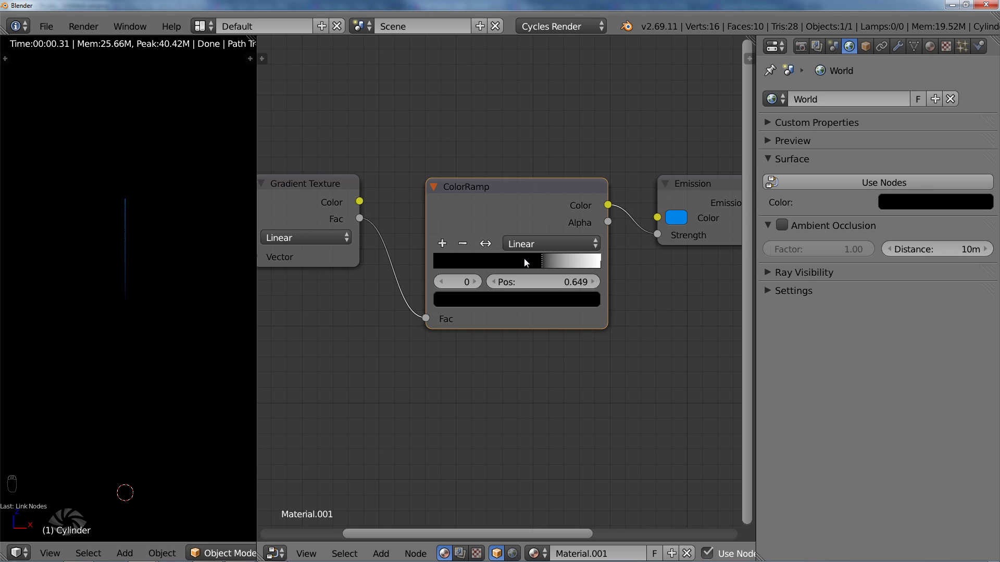
# Add a ColorRamp stop at position 0.000 and make its color white
pyautogui.click(442, 243)
pyautogui.moveTo(573, 261); pyautogui.dragTo(332, 296)
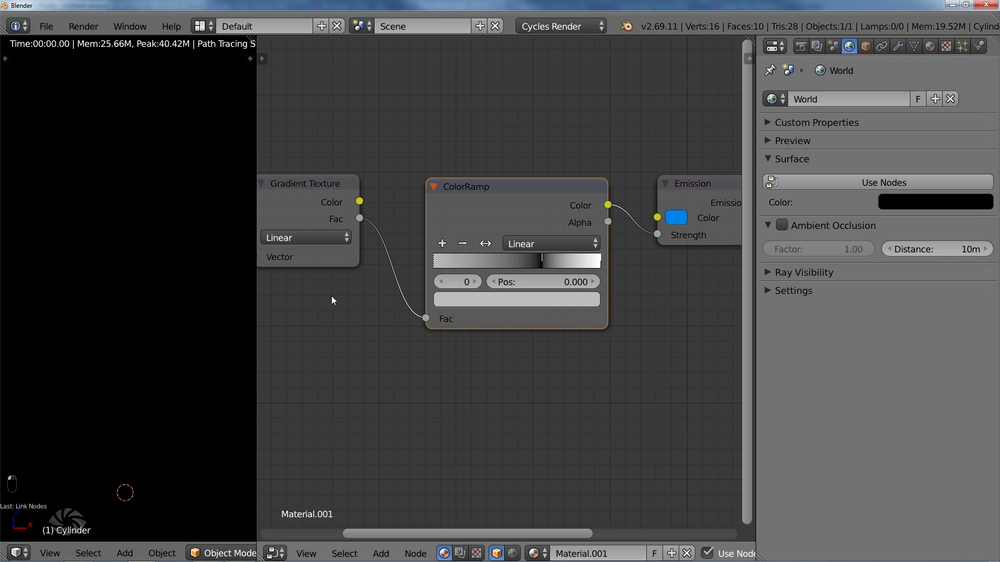
pyautogui.click(521, 299)
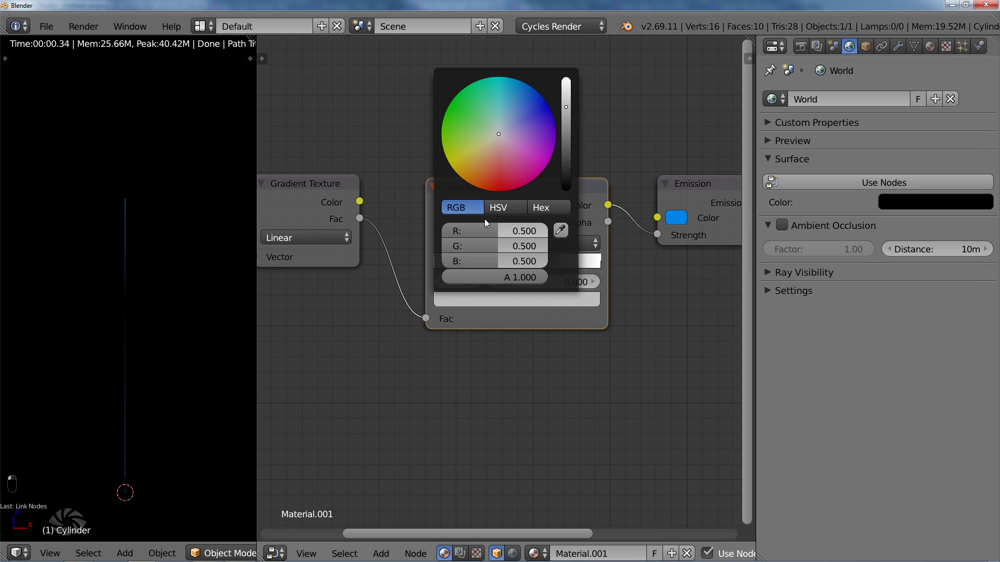
pyautogui.click(498, 208)
pyautogui.click(484, 298)
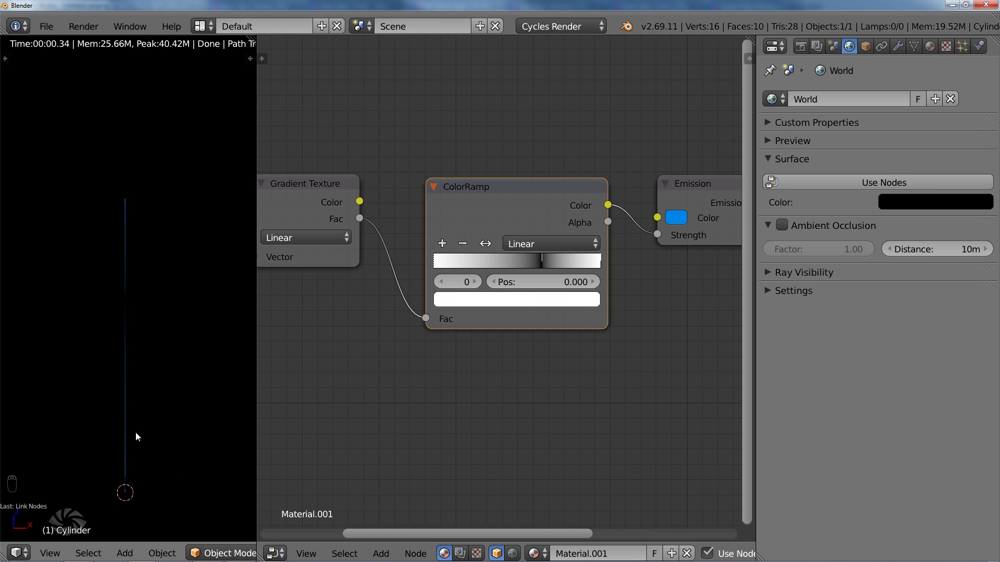
# Lower the HSV value of the ColorRamp's end stop at position 1.000 to 0.700
pyautogui.click(570, 261)
pyautogui.click(549, 302)
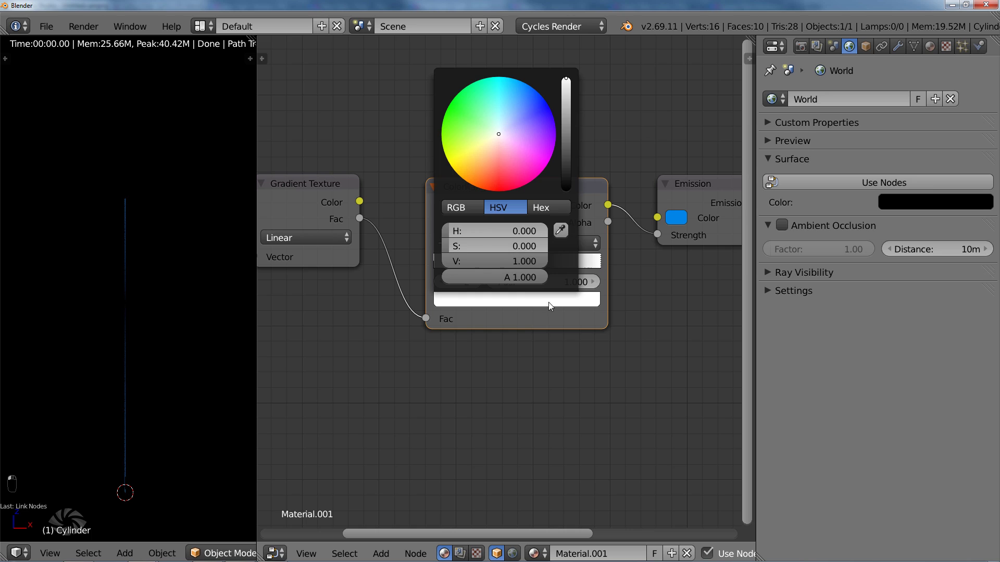
pyautogui.click(481, 209)
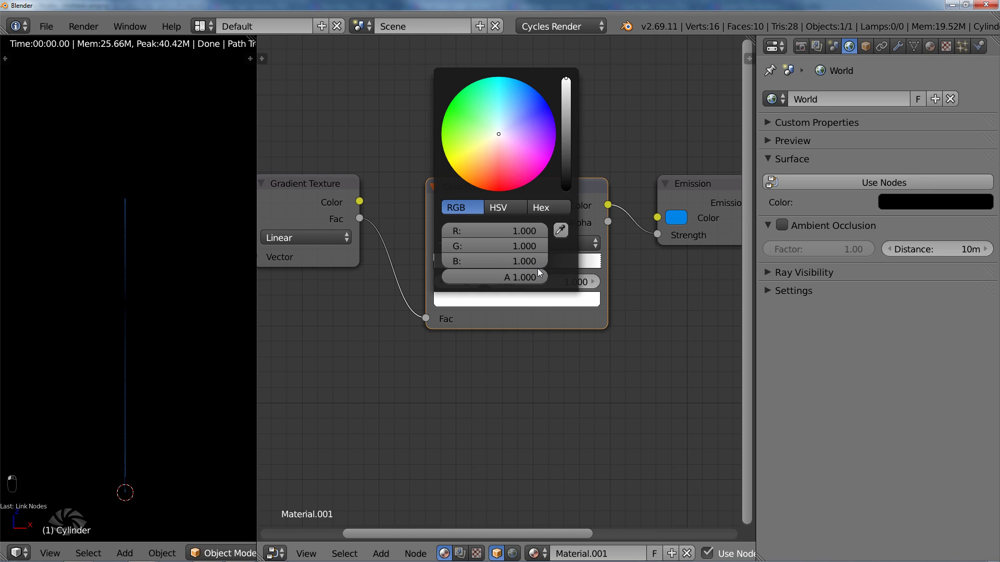
pyautogui.click(510, 211)
pyautogui.moveTo(521, 261); pyautogui.dragTo(489, 261)
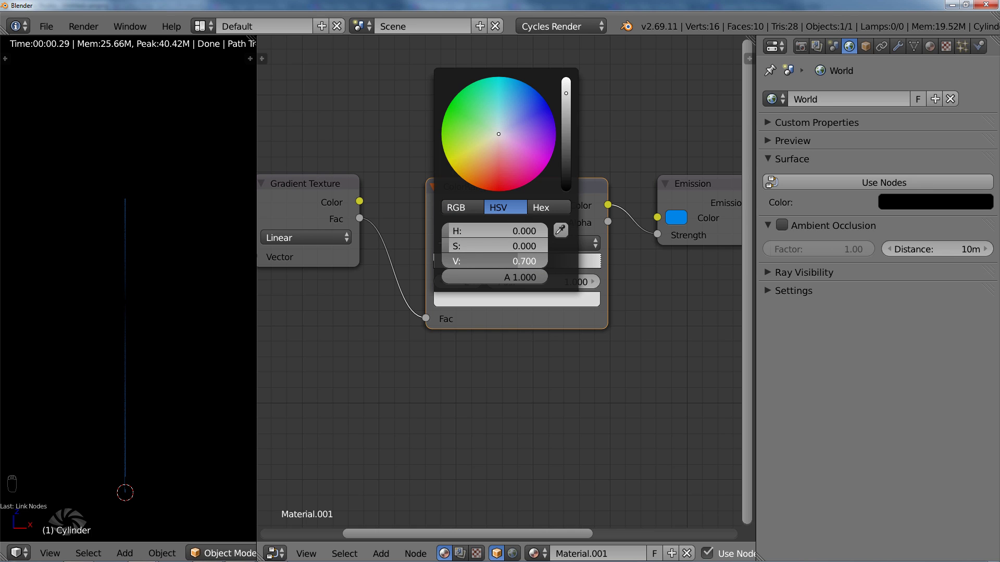
# Brighten the ColorRamp's middle stop from black to a dark grey
pyautogui.click(542, 263)
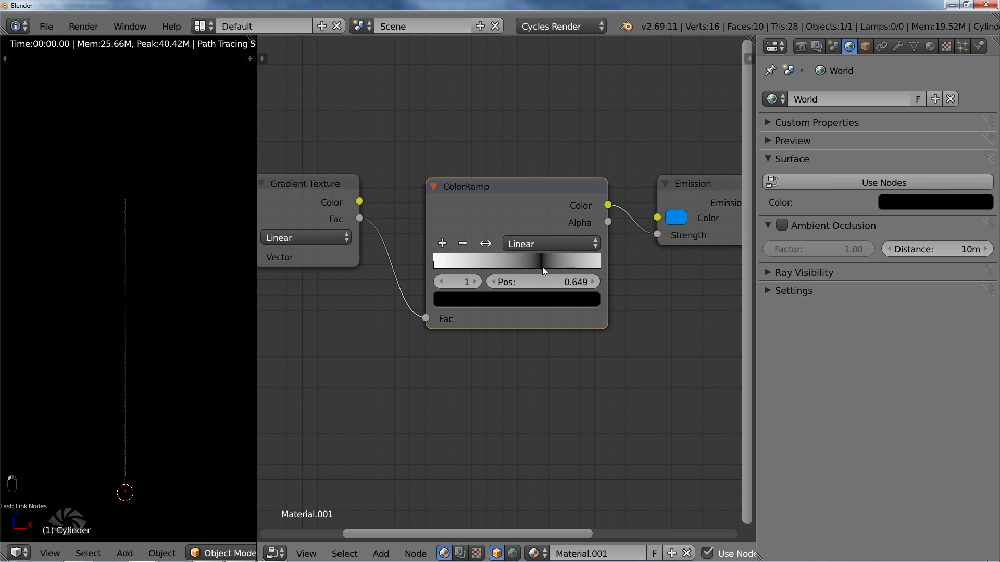
pyautogui.click(536, 293)
pyautogui.click(471, 207)
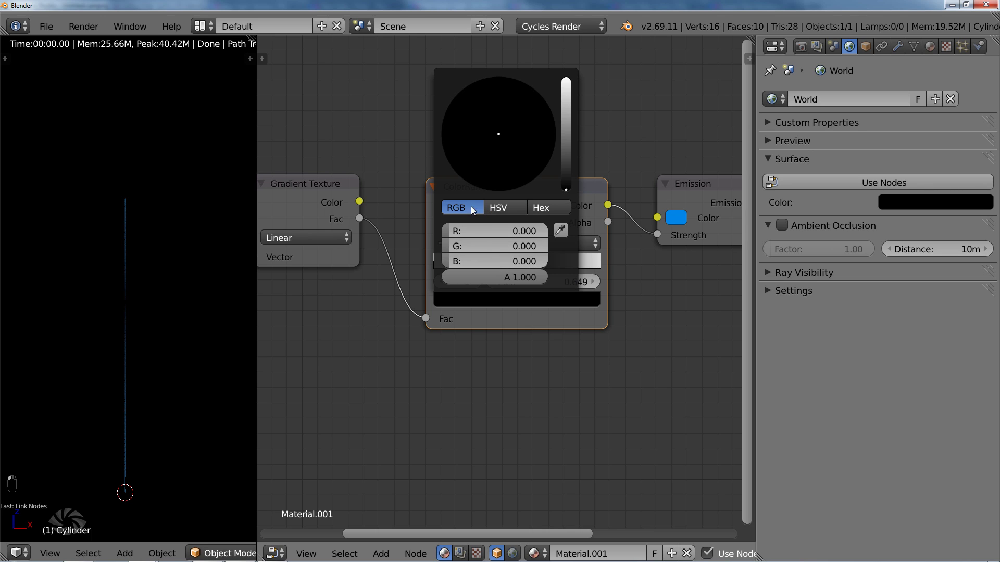
pyautogui.click(508, 211)
pyautogui.moveTo(516, 262); pyautogui.dragTo(527, 262)
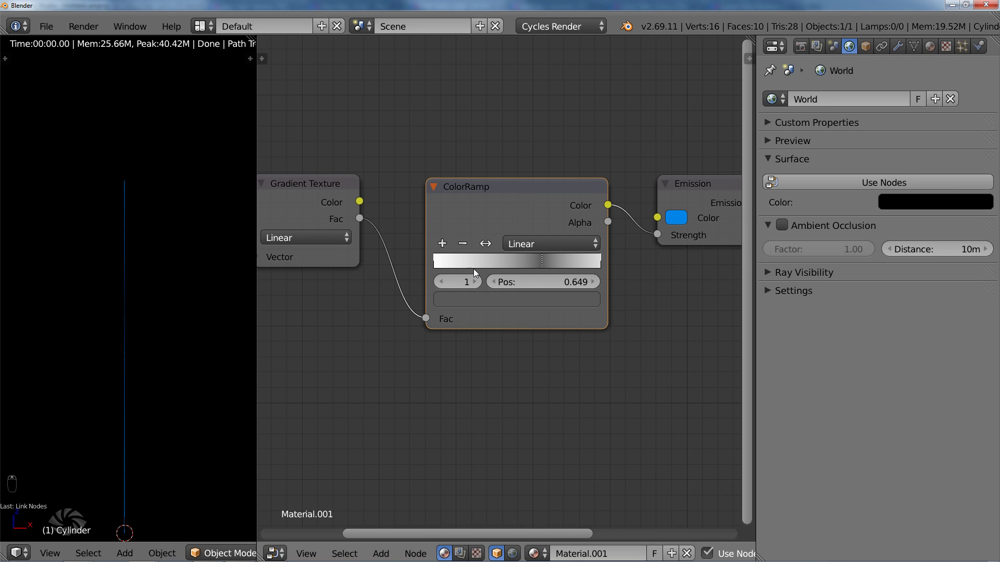
pyautogui.click(588, 269)
pyautogui.click(561, 294)
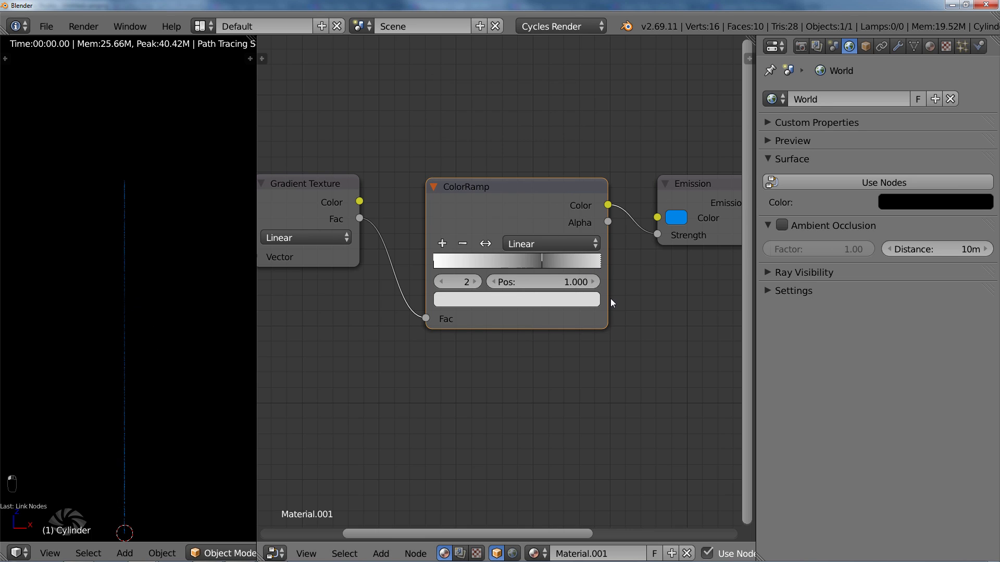
pyautogui.click(548, 261)
pyautogui.click(535, 296)
pyautogui.moveTo(499, 261); pyautogui.dragTo(508, 261)
# Set the ColorRamp's interpolation to Ease and move the middle stop to position 0.634
pyautogui.click(568, 242)
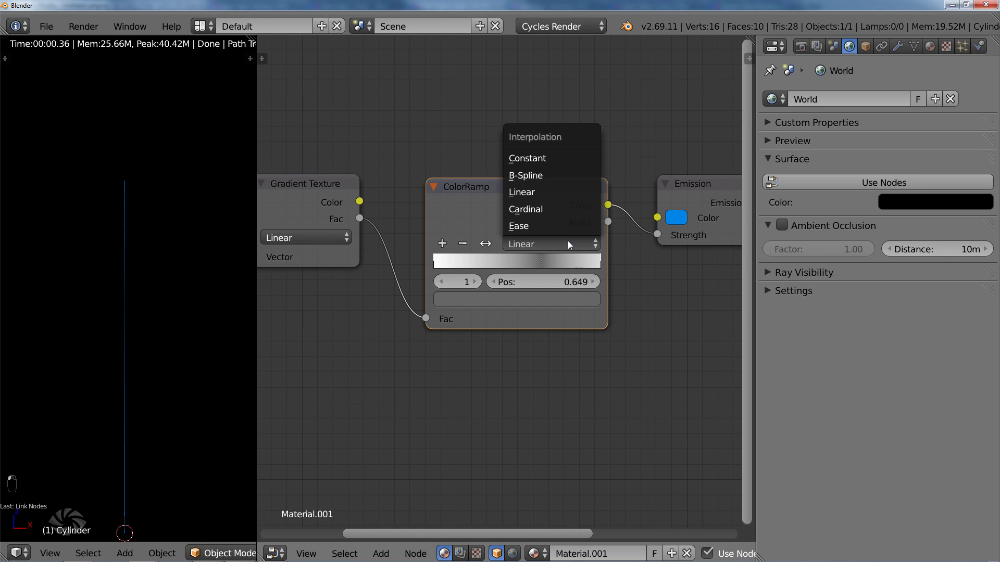
pyautogui.click(529, 227)
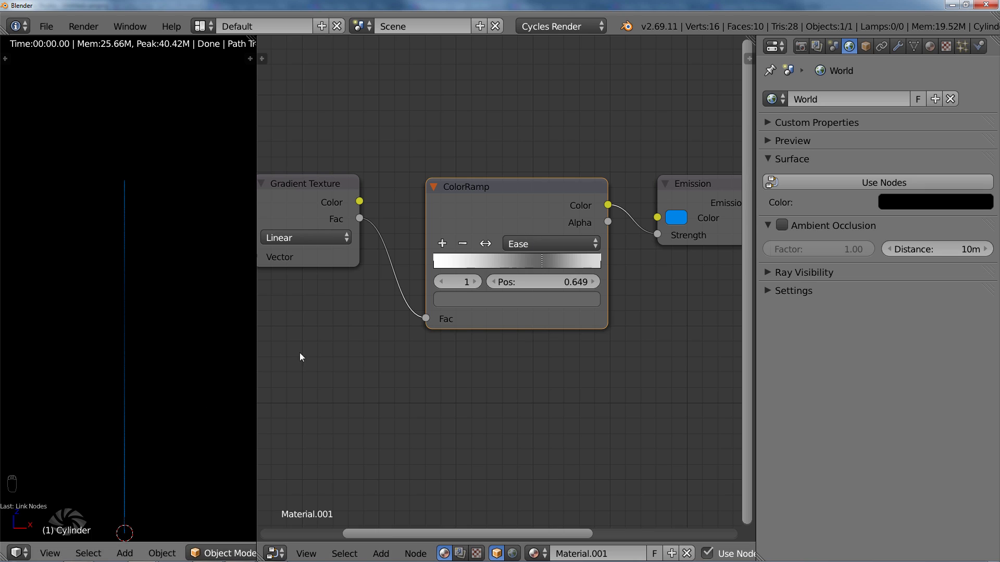
pyautogui.moveTo(542, 262); pyautogui.dragTo(539, 259)
pyautogui.scroll(-3, 141, 323)
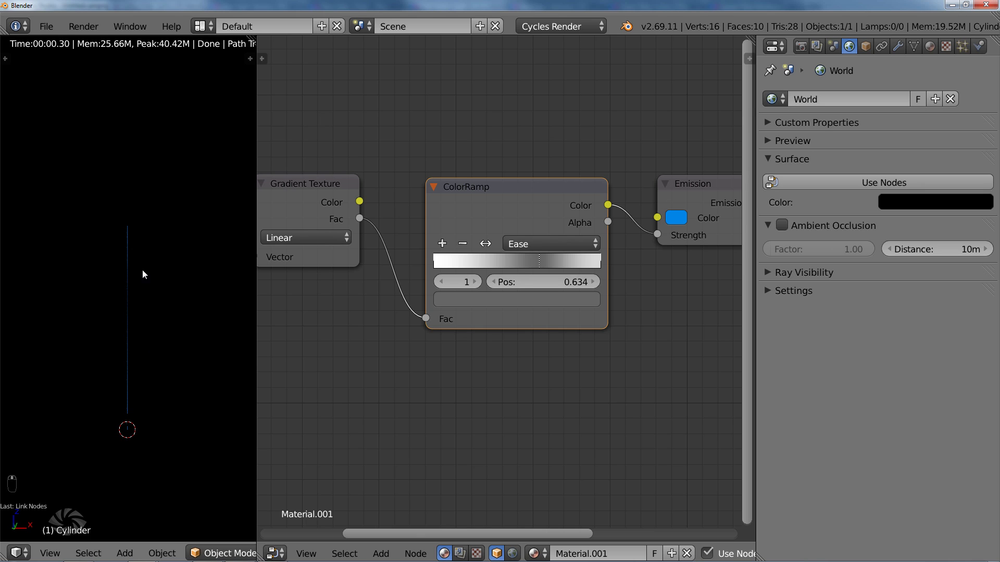
pyautogui.scroll(-3, 464, 308)
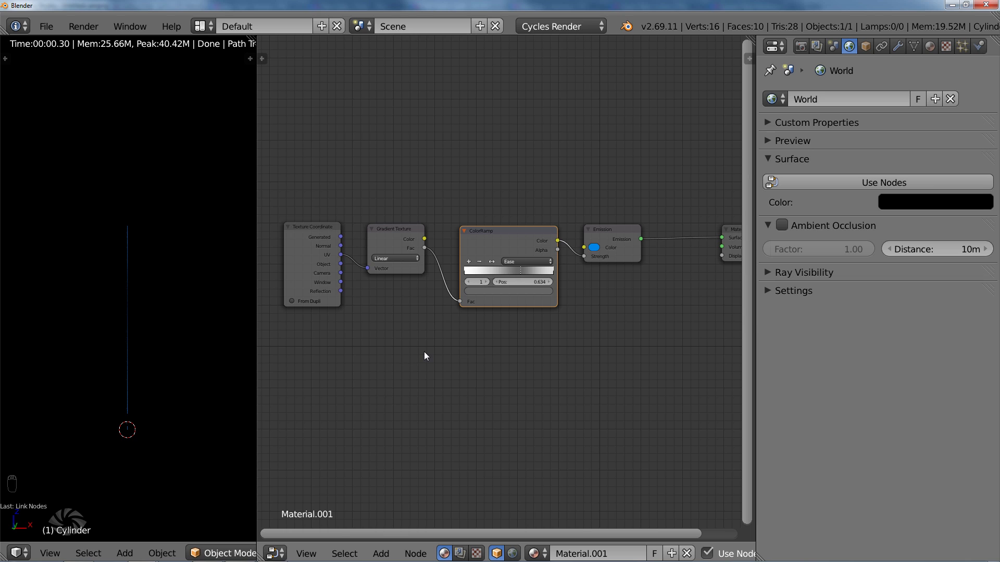
# Switch to the browser and examine the Green Fiber Crown and Blue Fiber Explosion reference photos on Flickr
pyautogui.hotkey('alt', 'Tab')
pyautogui.hotkey('alt', 'Tab')
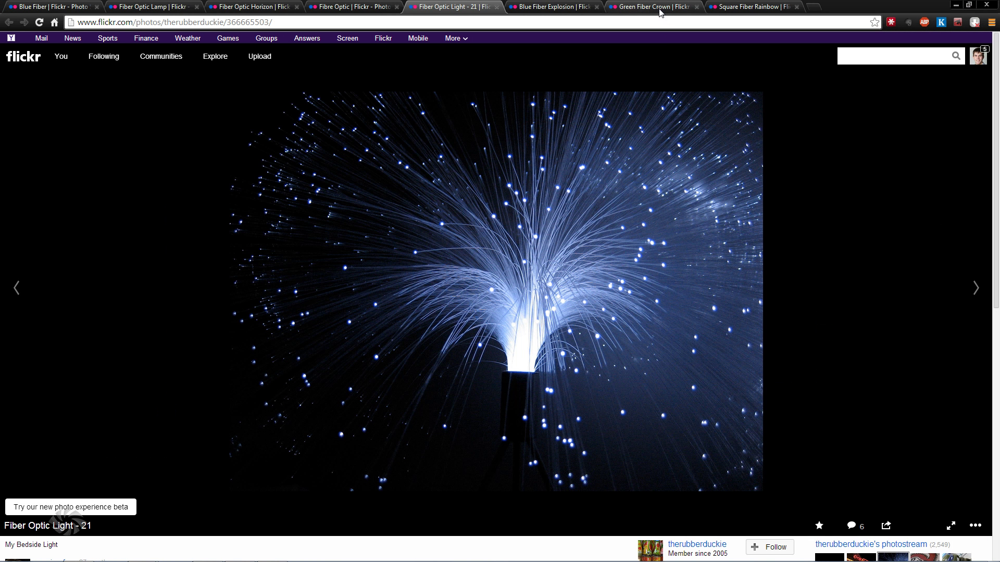
pyautogui.click(661, 10)
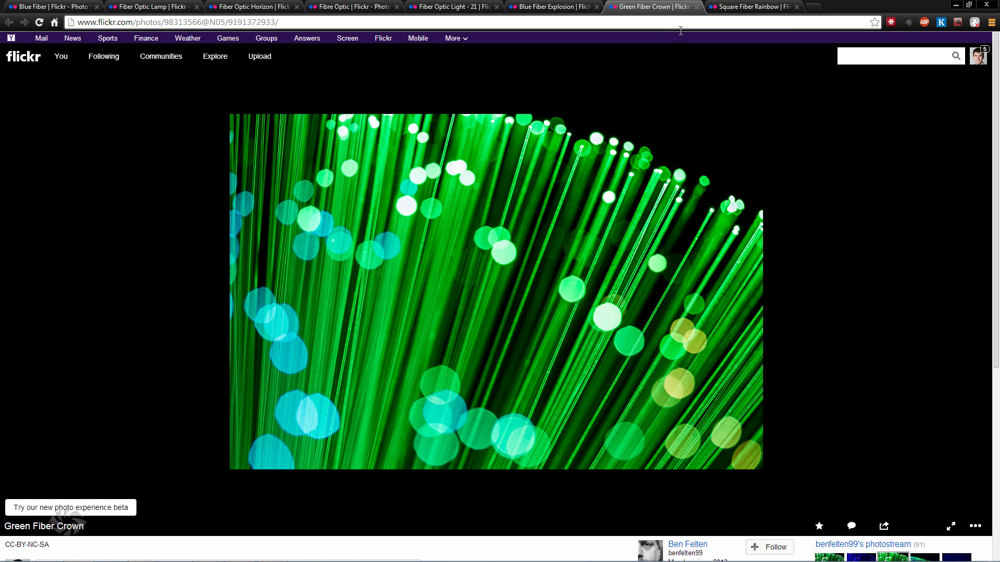
pyautogui.click(562, 8)
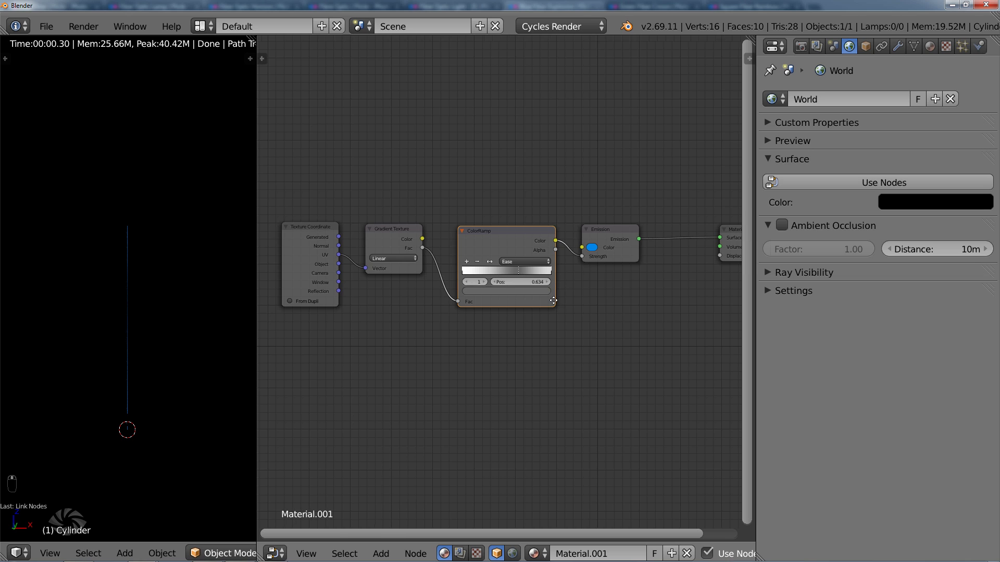
# Back in Blender, move the Material Output node horizontally farther away from the Emission node
pyautogui.scroll(-2, 577, 291)
pyautogui.moveTo(553, 300)
pyautogui.mouseDown(button='middle')
pyautogui.moveTo(534, 299)
pyautogui.moveTo(571, 292)
pyautogui.moveTo(555, 307)
pyautogui.mouseUp(button='middle')
pyautogui.click(683, 264)
pyautogui.press('g')
pyautogui.press('x')
pyautogui.click(717, 263)
pyautogui.scroll(3, 646, 277)
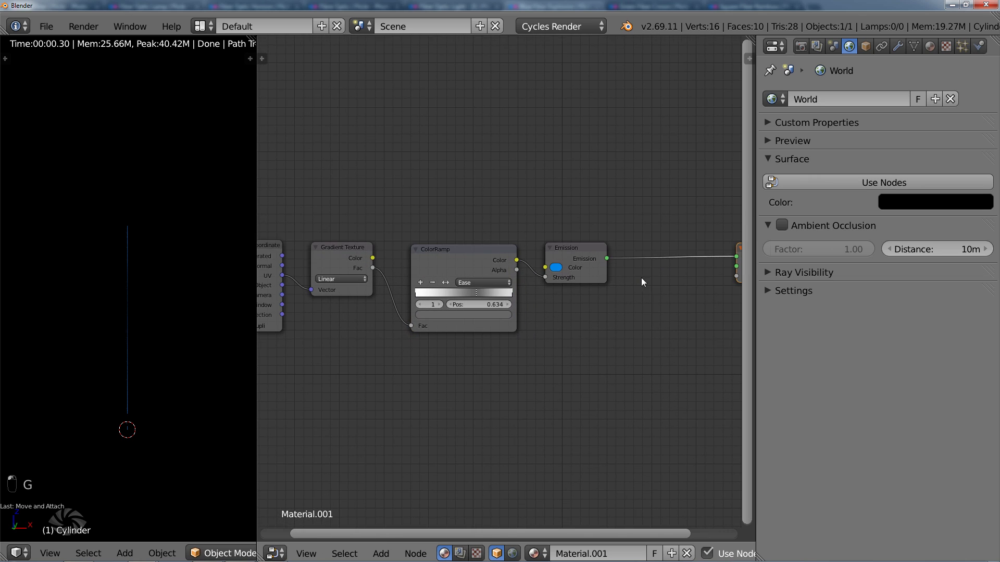
# Shift the Emission node horizontally to leave more room after the ColorRamp
pyautogui.moveTo(614, 277); pyautogui.dragTo(562, 283, button='middle')
pyautogui.click(520, 257)
pyautogui.press('g')
pyautogui.press('x')
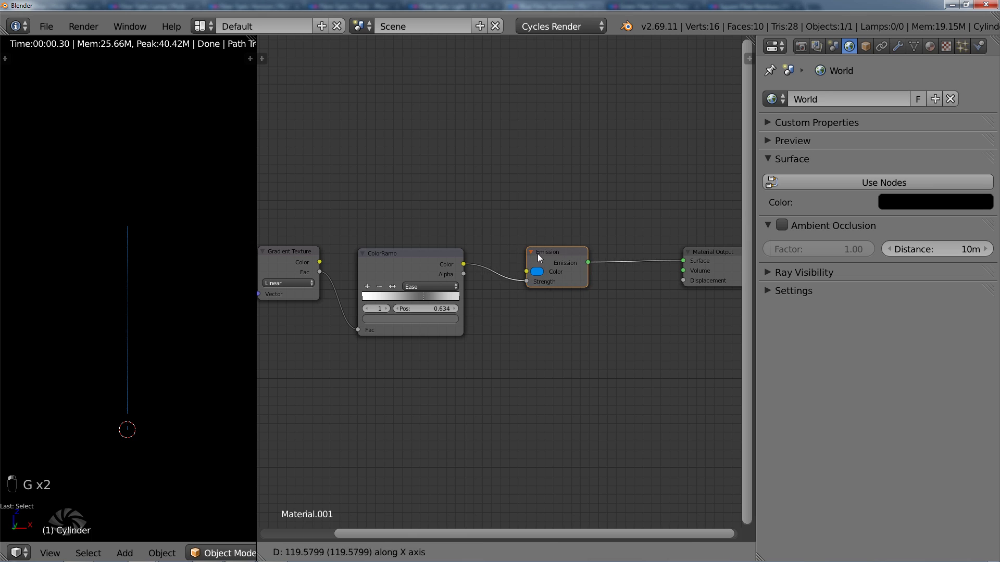
pyautogui.click(532, 254)
# Add a Fresnel input node and place it above the ColorRamp and Emission nodes
pyautogui.moveTo(526, 250); pyautogui.dragTo(660, 269, button='middle')
pyautogui.hotkey('shift', 'a')
pyautogui.moveTo(476, 98)
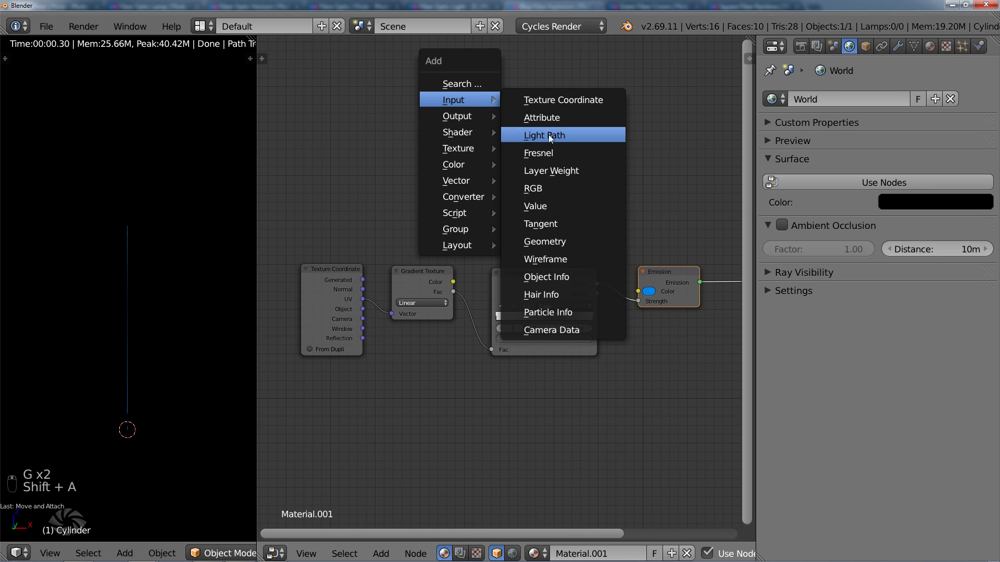
pyautogui.click(551, 154)
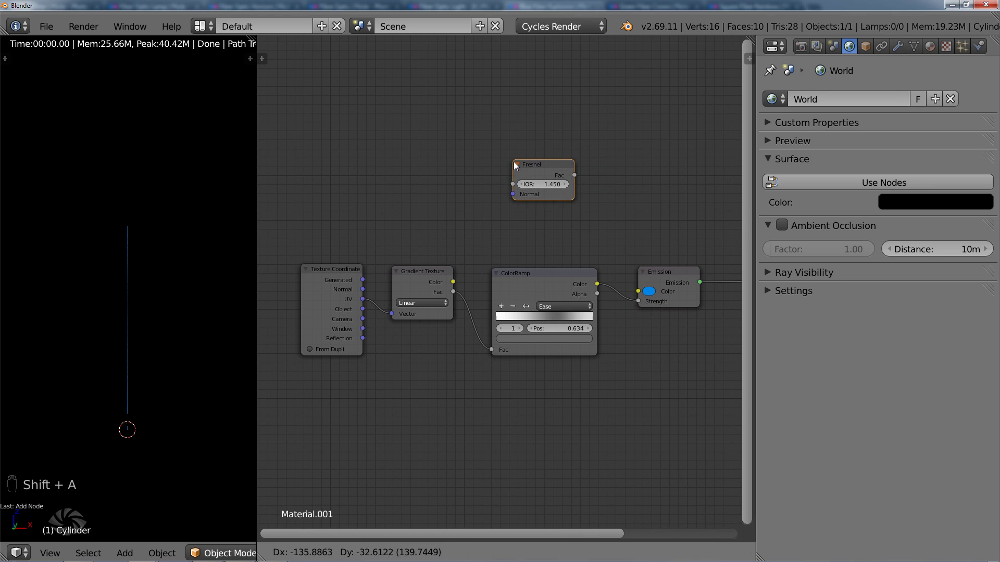
pyautogui.click(513, 162)
pyautogui.moveTo(602, 221); pyautogui.dragTo(468, 219, button='middle')
pyautogui.press('g')
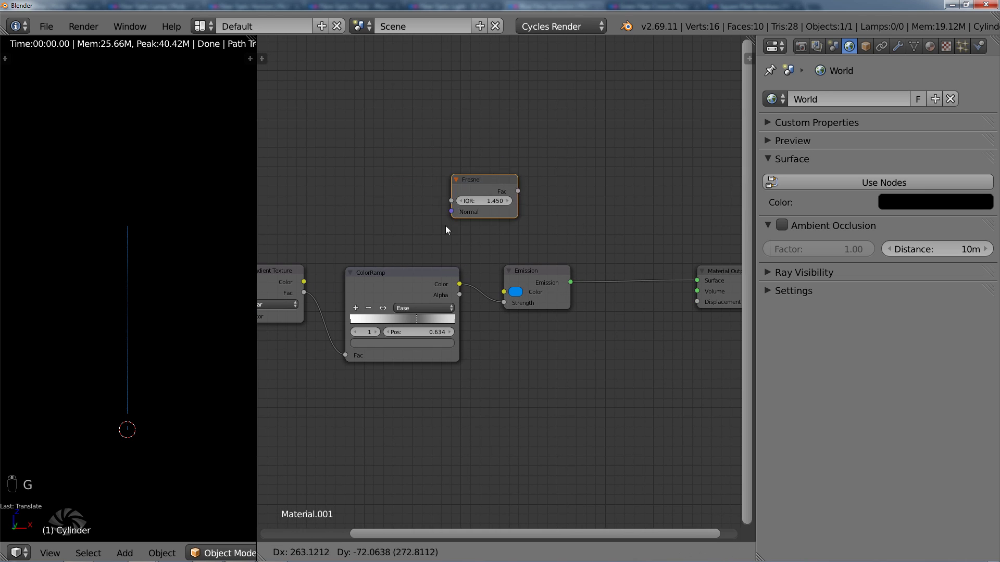
pyautogui.click(449, 231)
# Move the Emission node next to the Material Output and link the Fresnel's Fac output to the Emission's Strength
pyautogui.scroll(-1, 470, 285)
pyautogui.moveTo(470, 284); pyautogui.dragTo(446, 253, button='middle')
pyautogui.rightClick(506, 258)
pyautogui.press('g')
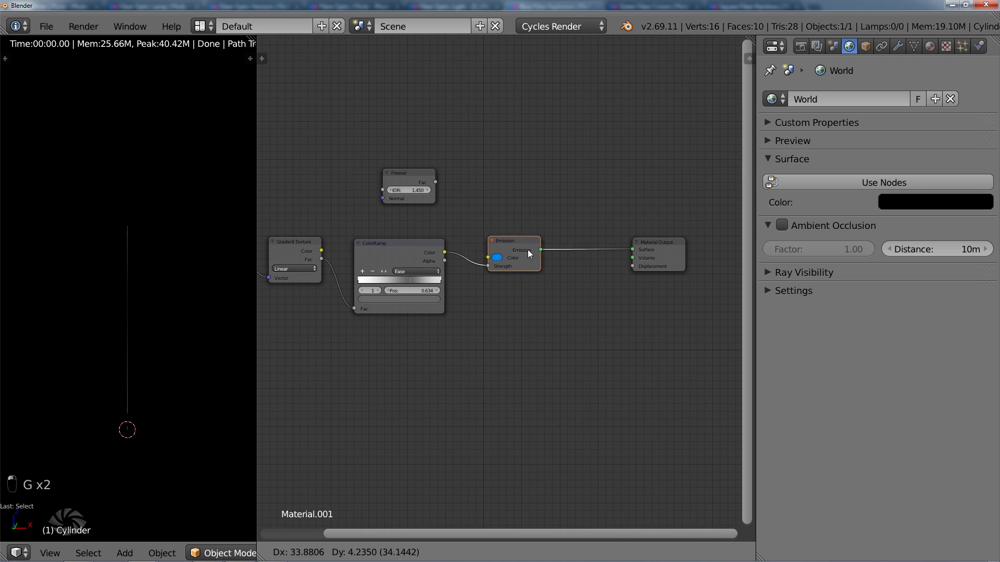
pyautogui.middleClick(542, 250)
pyautogui.click(588, 253)
pyautogui.moveTo(435, 183); pyautogui.dragTo(557, 266)
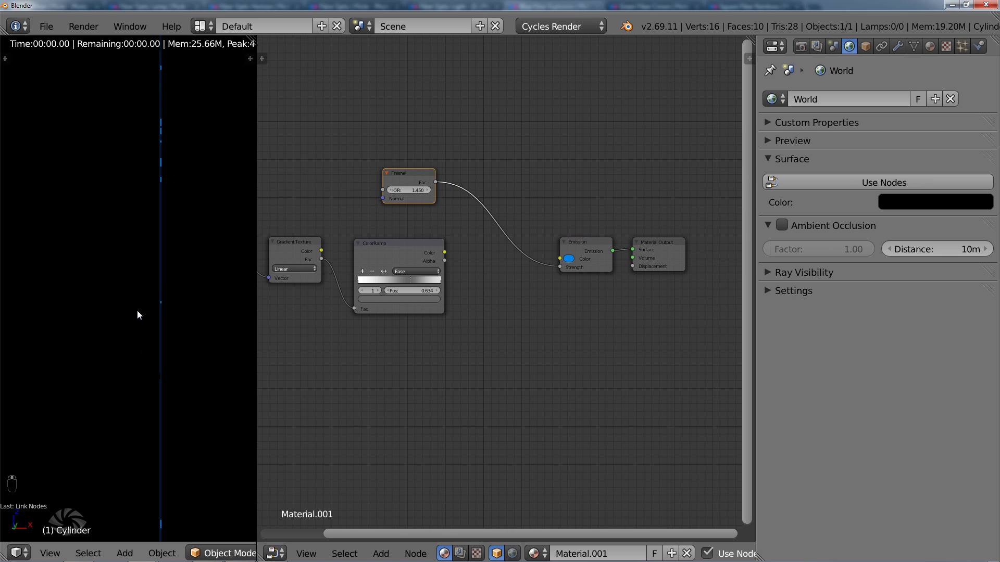
# Examine the Fresnel effect on the strand up close from the front view
pyautogui.moveTo(165, 349); pyautogui.dragTo(132, 323, button='middle')
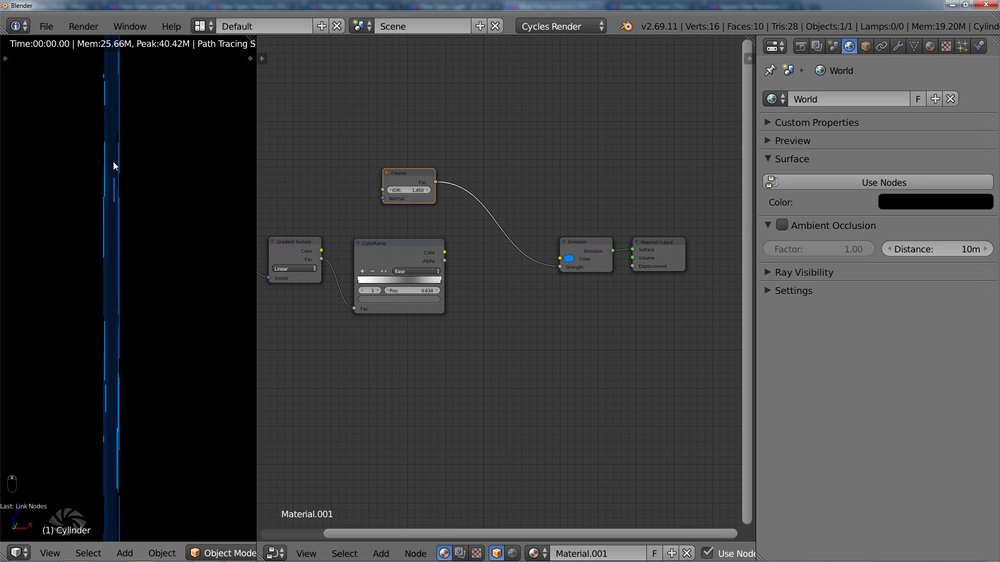
pyautogui.press('KP_1')
pyautogui.press('KP_5')
pyautogui.press('KP_5')
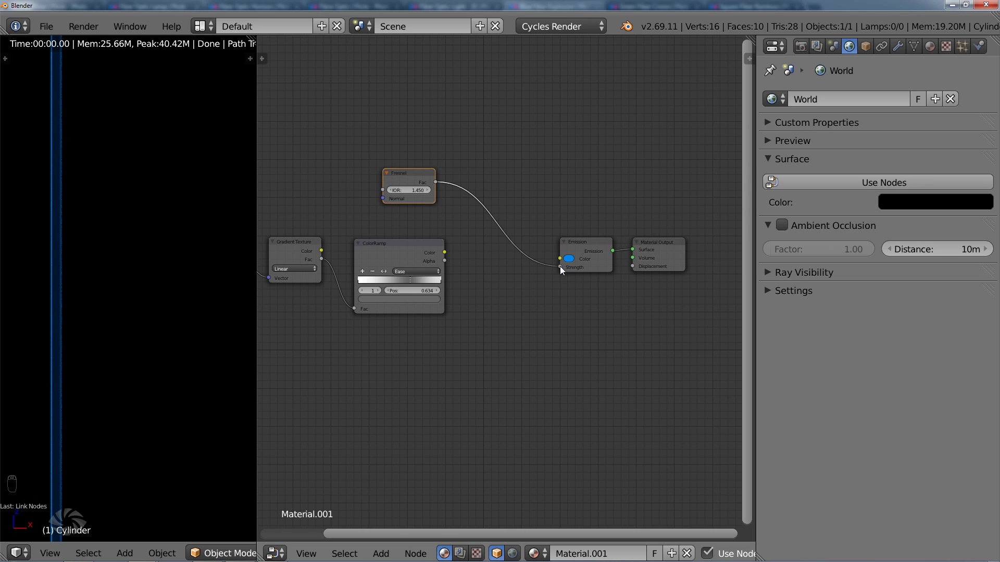
# Unlink the Fresnel from the Emission's Strength and spread the Emission and Material Output nodes apart
pyautogui.moveTo(560, 266); pyautogui.dragTo(543, 268)
pyautogui.press('g')
pyautogui.middleClick(558, 243)
pyautogui.click(527, 243)
pyautogui.hotkey('shift', 'a')
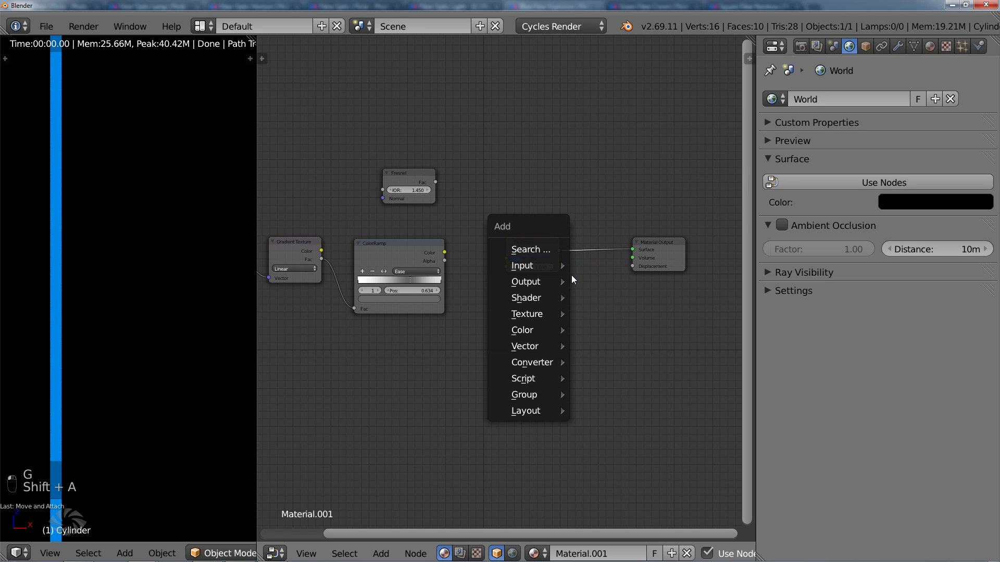
pyautogui.click(664, 252)
pyautogui.press('g')
pyautogui.click(701, 261)
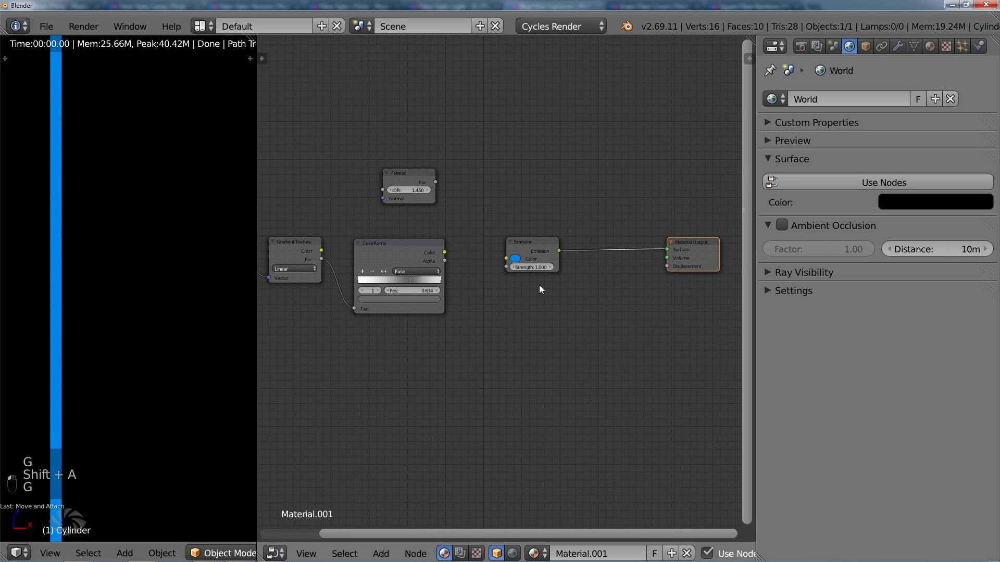
# Move the Material Output and Emission nodes farther along the X axis, away from the ColorRamp
pyautogui.scroll(-3, 540, 286)
pyautogui.press('g')
pyautogui.middleClick(594, 287)
pyautogui.click(611, 285)
pyautogui.click(521, 254)
pyautogui.press('g')
pyautogui.middleClick(539, 252)
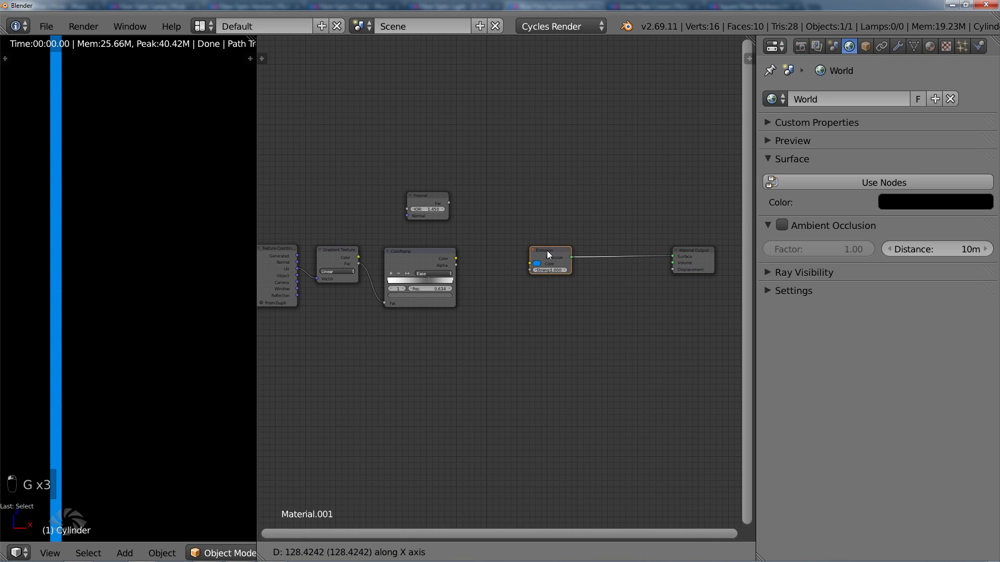
pyautogui.click(549, 255)
pyautogui.scroll(1, 456, 328)
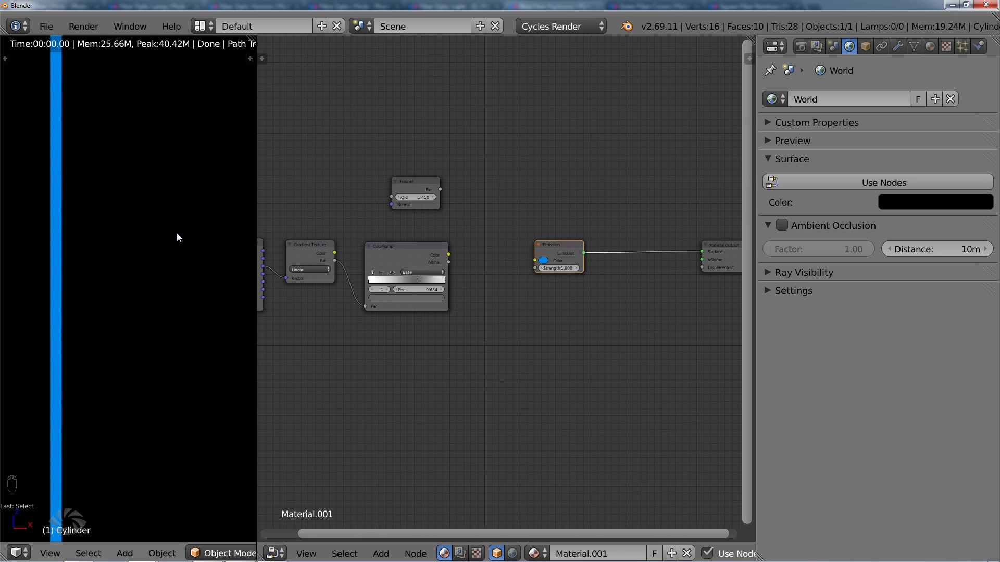
# Add a Glass BSDF shader node and place it directly below the Emission node
pyautogui.hotkey('shift', 'a')
pyautogui.moveTo(554, 290)
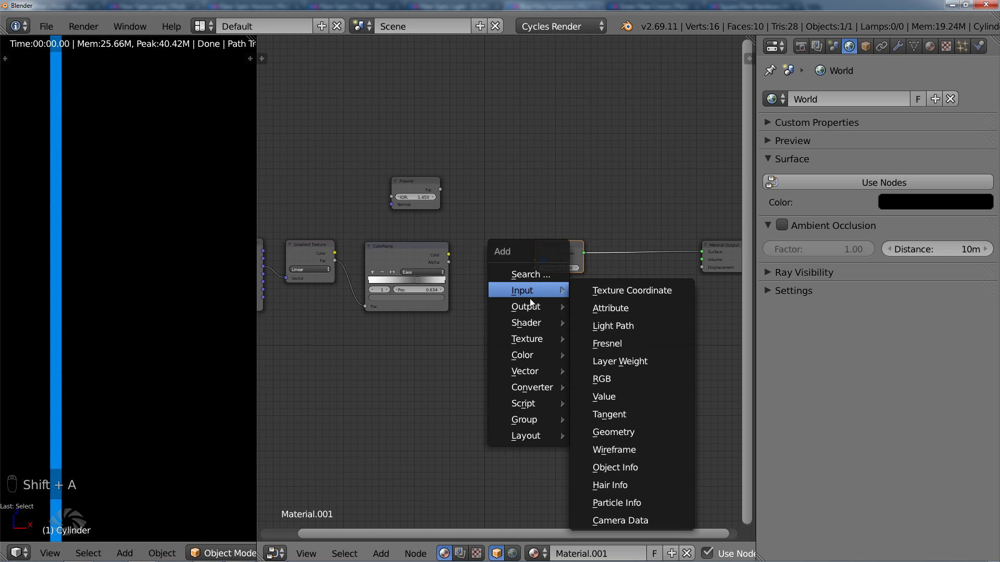
pyautogui.moveTo(527, 318)
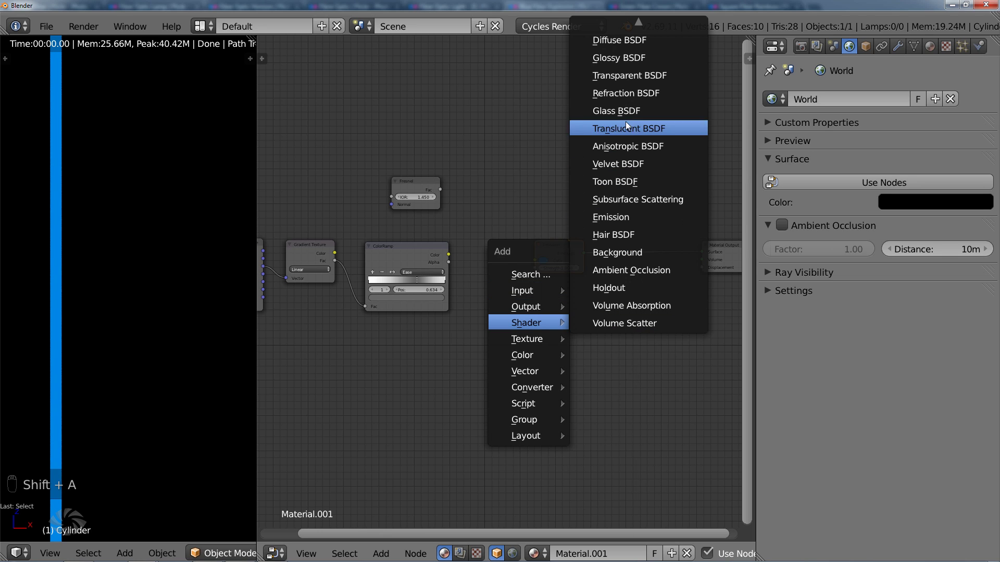
pyautogui.click(645, 111)
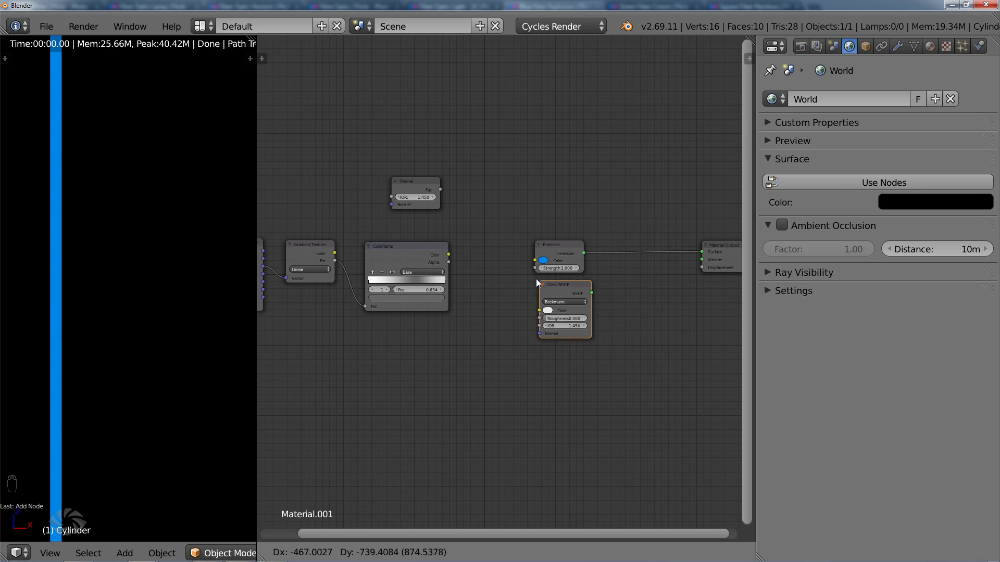
pyautogui.click(530, 276)
# Insert a Mix Shader between the Emission and Material Output nodes and link the Glass BSDF to its second Shader input
pyautogui.moveTo(575, 288); pyautogui.dragTo(464, 298, button='middle')
pyautogui.scroll(3, 513, 292)
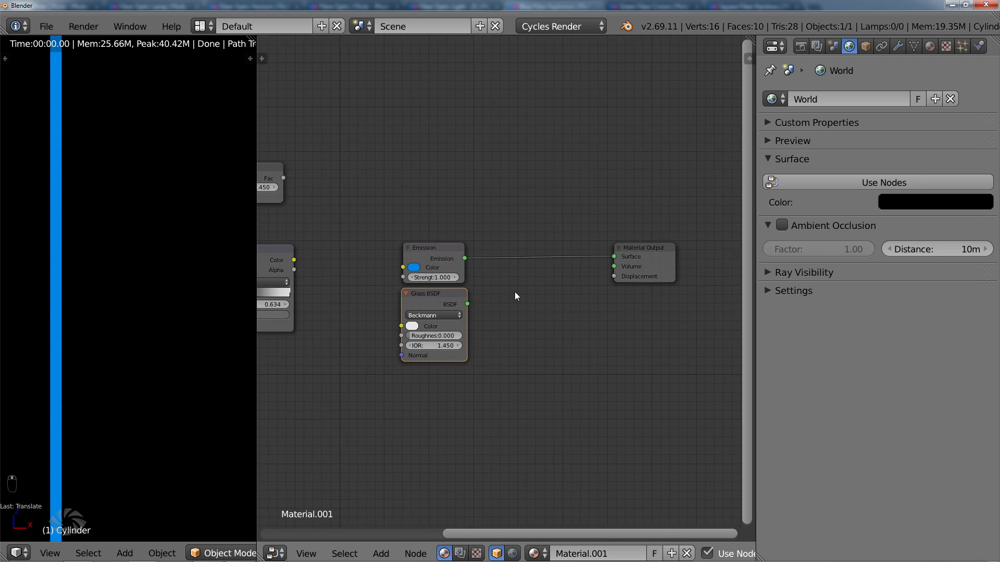
pyautogui.scroll(1, 519, 292)
pyautogui.moveTo(524, 283); pyautogui.dragTo(570, 270, button='middle')
pyautogui.hotkey('shift', 'a')
pyautogui.moveTo(554, 267)
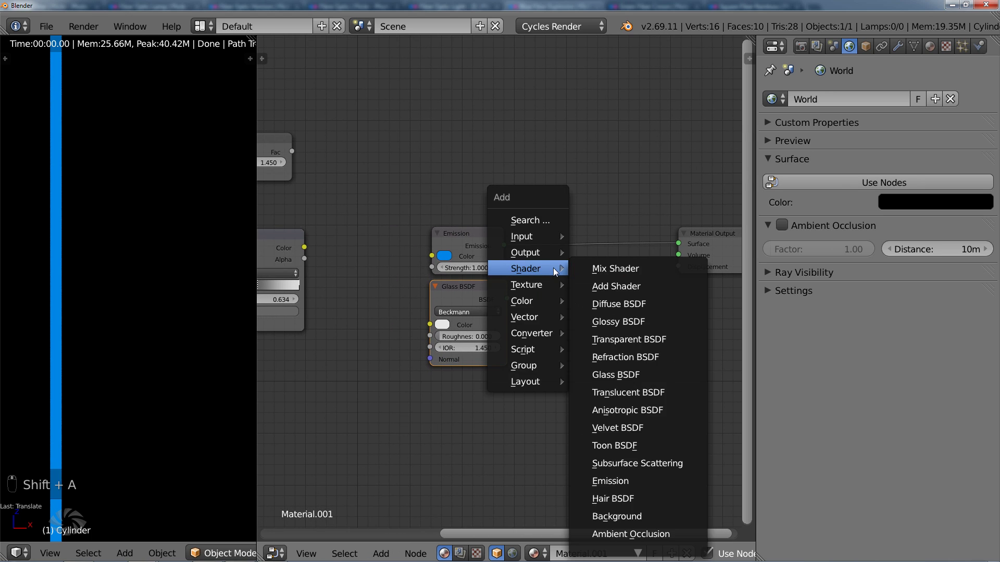
pyautogui.click(601, 269)
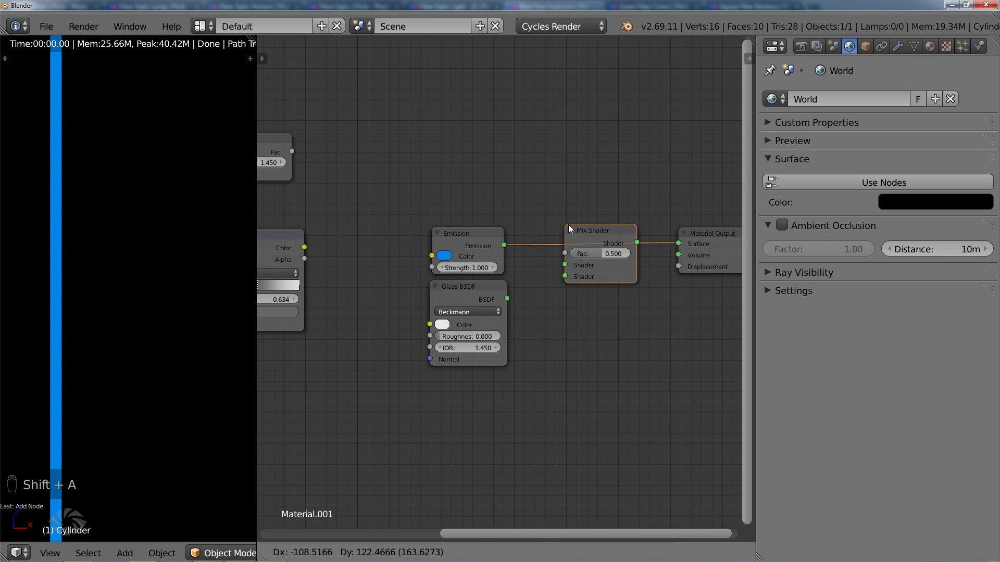
pyautogui.click(567, 224)
pyautogui.moveTo(507, 300); pyautogui.dragTo(568, 276)
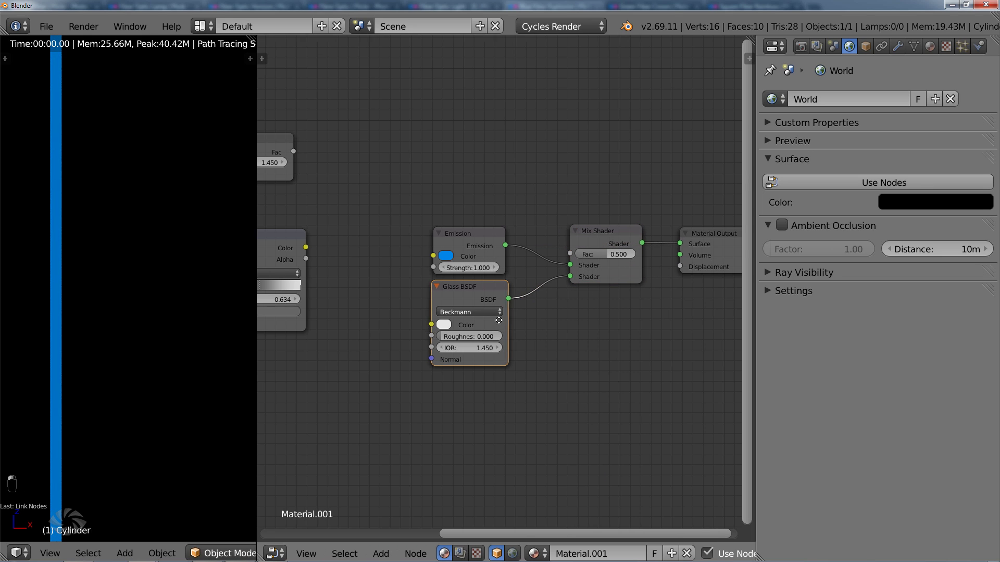
# Link the ColorRamp's Color output to the Mix Shader's Fac and swap the Emission and Glass BSDF shader inputs
pyautogui.moveTo(323, 279); pyautogui.dragTo(461, 267, button='middle')
pyautogui.moveTo(442, 236); pyautogui.dragTo(706, 241)
pyautogui.moveTo(705, 239); pyautogui.dragTo(646, 242, button='middle')
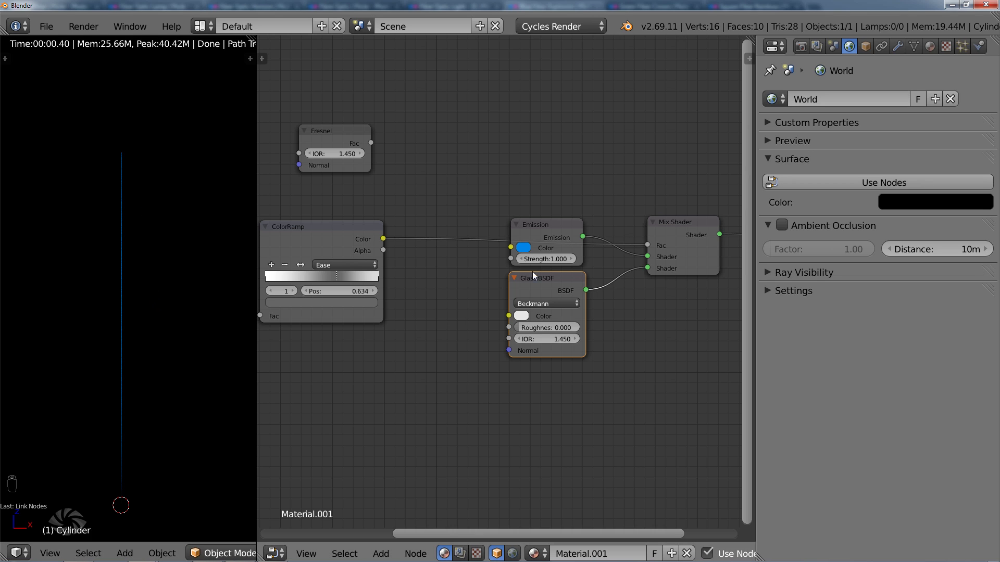
pyautogui.moveTo(649, 257); pyautogui.dragTo(579, 293)
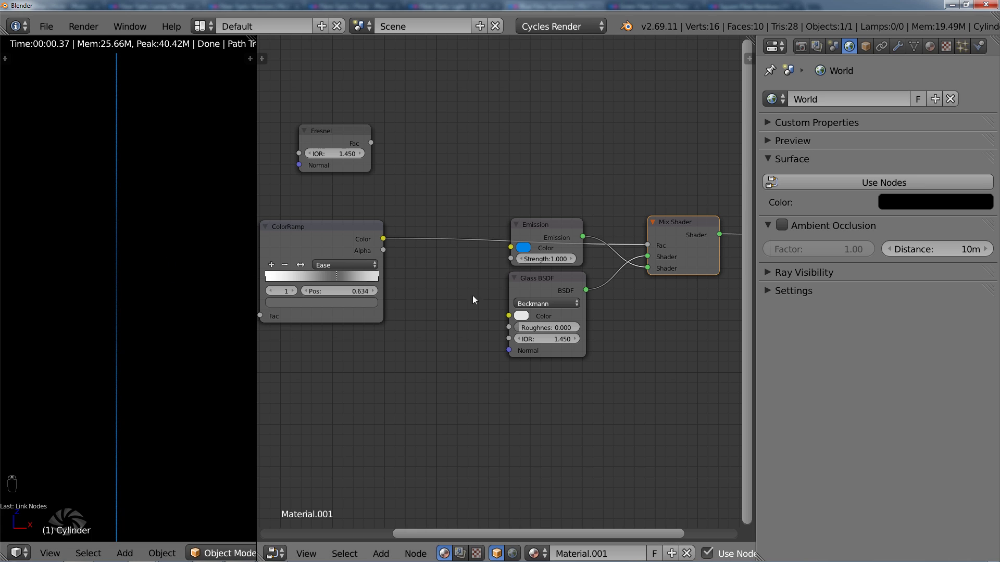
# Set the Glass BSDF's IOR to 1.550
pyautogui.scroll(2, 530, 349)
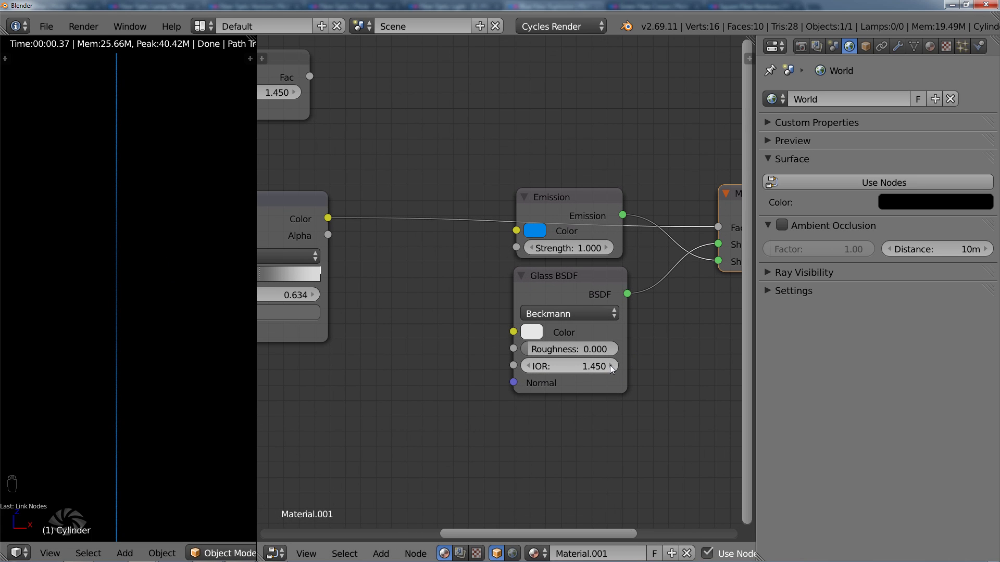
pyautogui.click(611, 365)
pyautogui.scroll(-4, 493, 351)
pyautogui.moveTo(524, 274); pyautogui.dragTo(554, 315, button='middle')
# Nudge the ColorRamp node and insert a color Mix node into its link to the Mix Shader's Fac
pyautogui.scroll(-3, 554, 316)
pyautogui.moveTo(423, 259); pyautogui.dragTo(522, 261, button='middle')
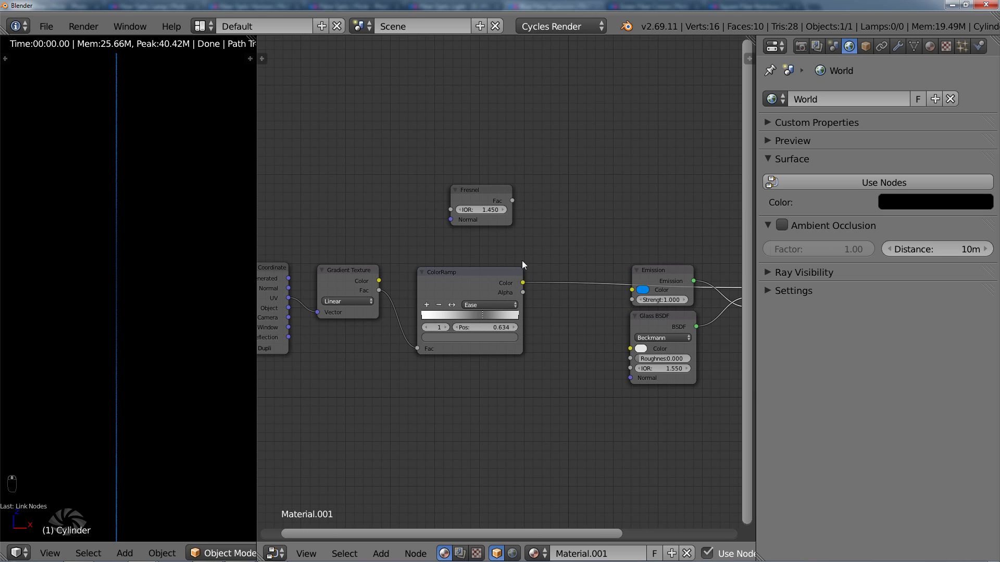
pyautogui.scroll(1, 523, 264)
pyautogui.click(479, 186)
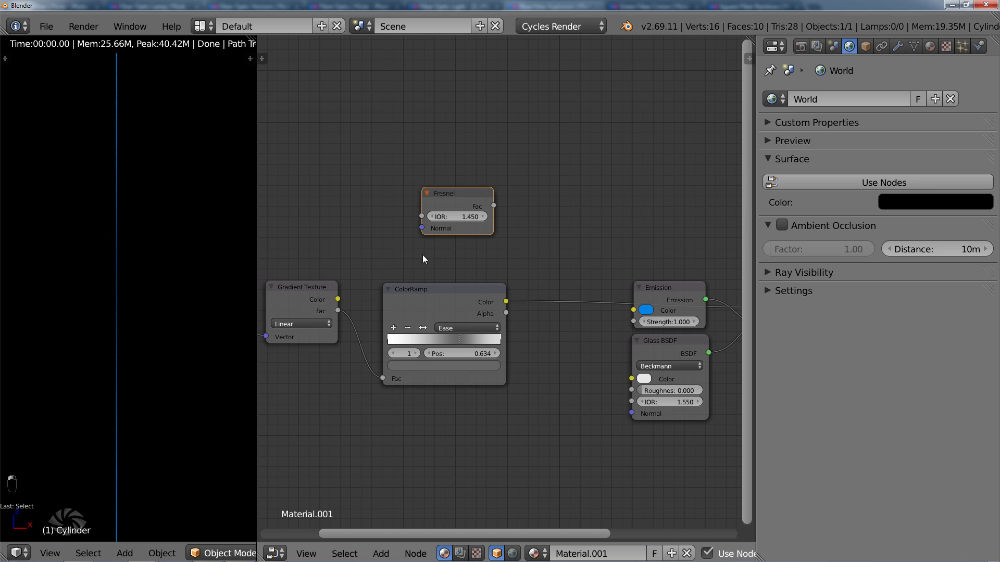
pyautogui.moveTo(407, 296); pyautogui.dragTo(396, 286)
pyautogui.moveTo(540, 278); pyautogui.dragTo(526, 279, button='middle')
pyautogui.hotkey('shift', 'a')
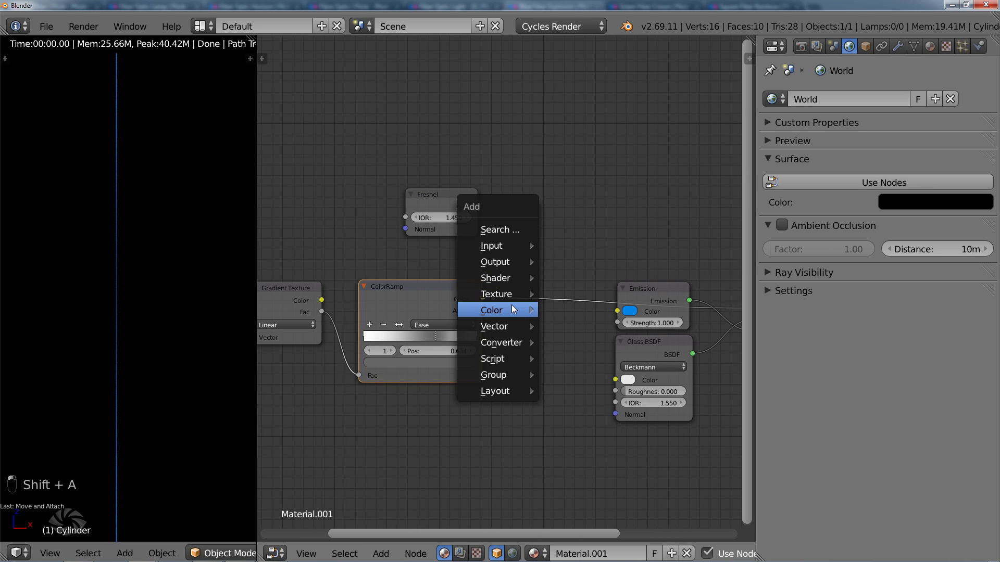
pyautogui.moveTo(511, 307)
pyautogui.click(564, 310)
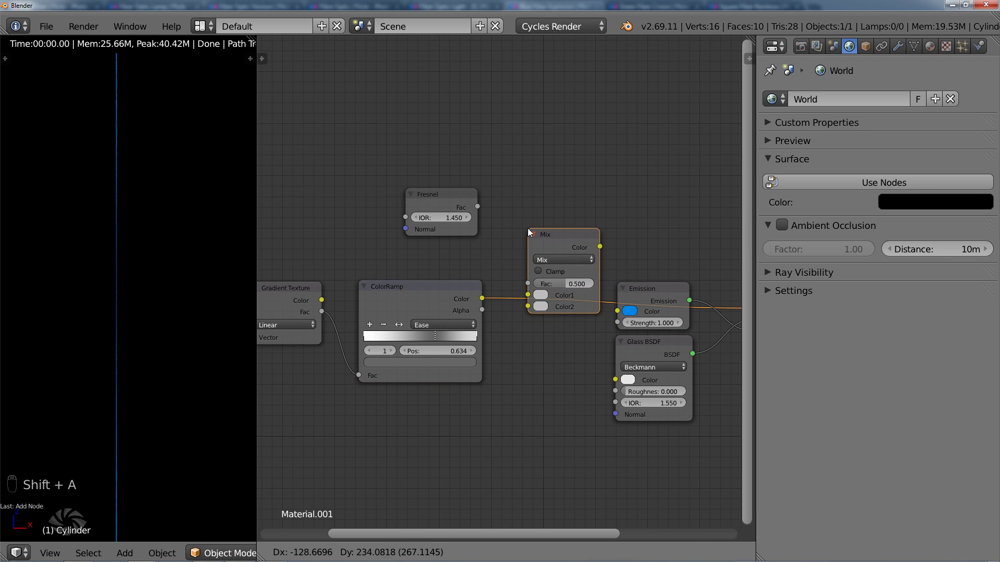
pyautogui.click(527, 227)
# Move the ColorRamp's link from Color1 to Color2 on the color Mix node and shift the Fresnel node slightly down
pyautogui.scroll(2, 517, 275)
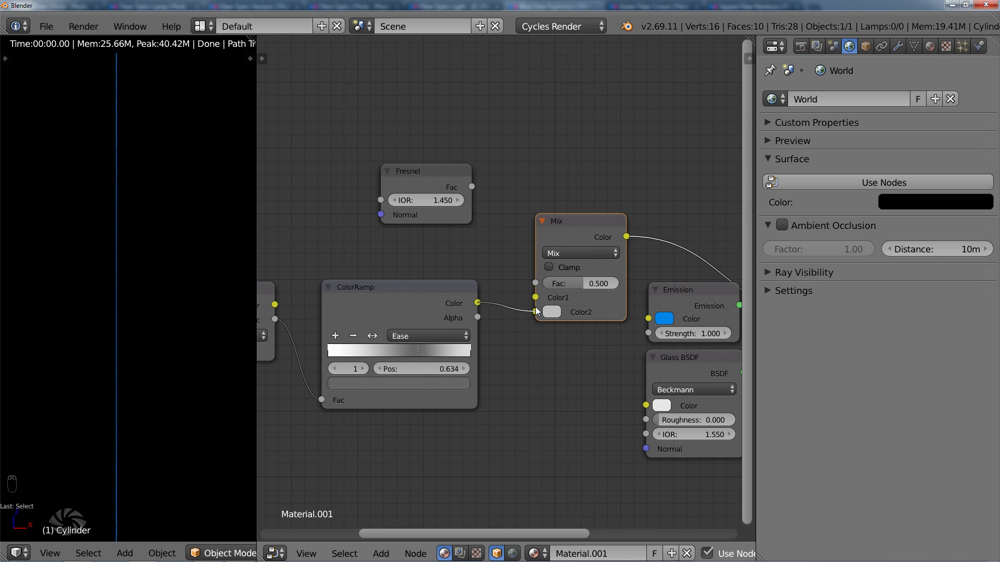
pyautogui.moveTo(535, 307); pyautogui.dragTo(536, 311)
pyautogui.moveTo(437, 170)
pyautogui.mouseDown()
pyautogui.moveTo(431, 164)
pyautogui.moveTo(431, 188)
pyautogui.mouseUp()
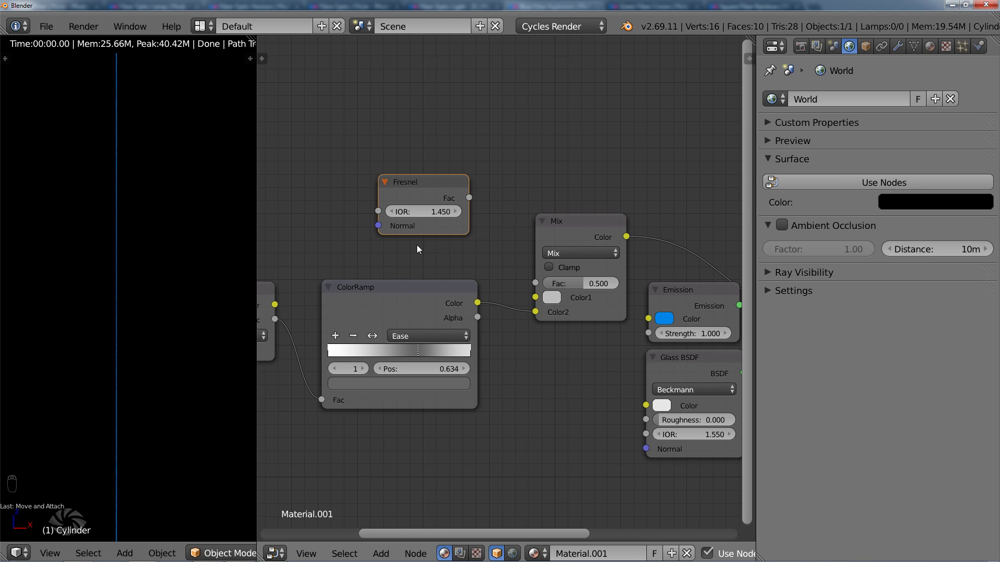
pyautogui.scroll(-3, 653, 336)
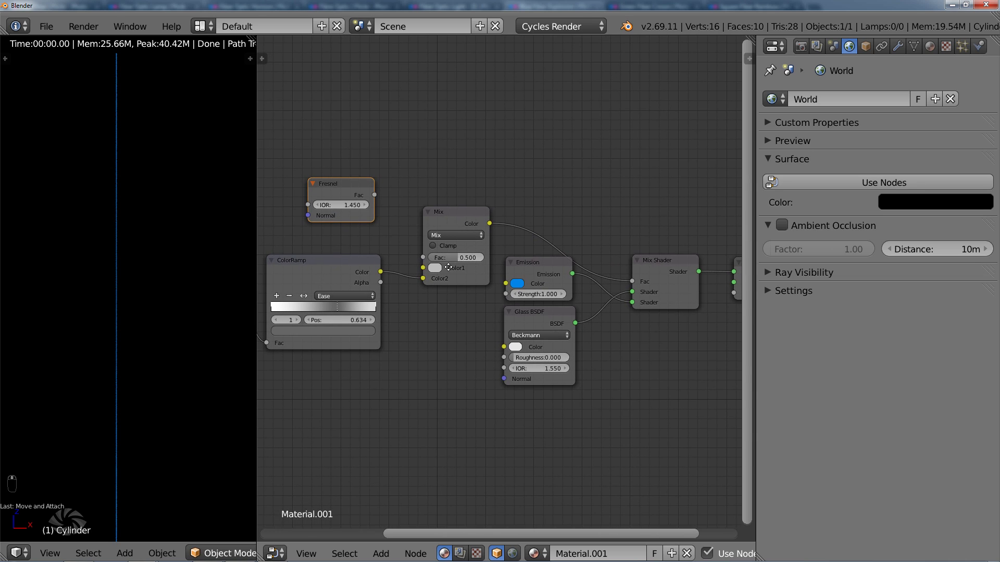
pyautogui.scroll(1, 448, 267)
pyautogui.scroll(-1, 395, 296)
pyautogui.scroll(2, 398, 225)
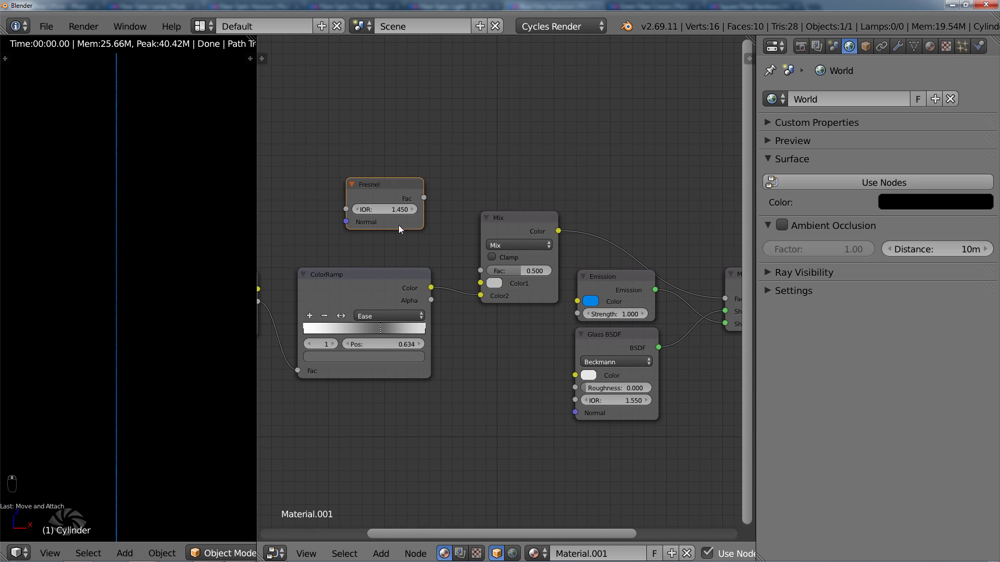
# Link the Fresnel's Fac to Color1 of the color Mix node and set that node to Multiply with a Fac of 1.000
pyautogui.moveTo(411, 183); pyautogui.dragTo(477, 284)
pyautogui.click(520, 239)
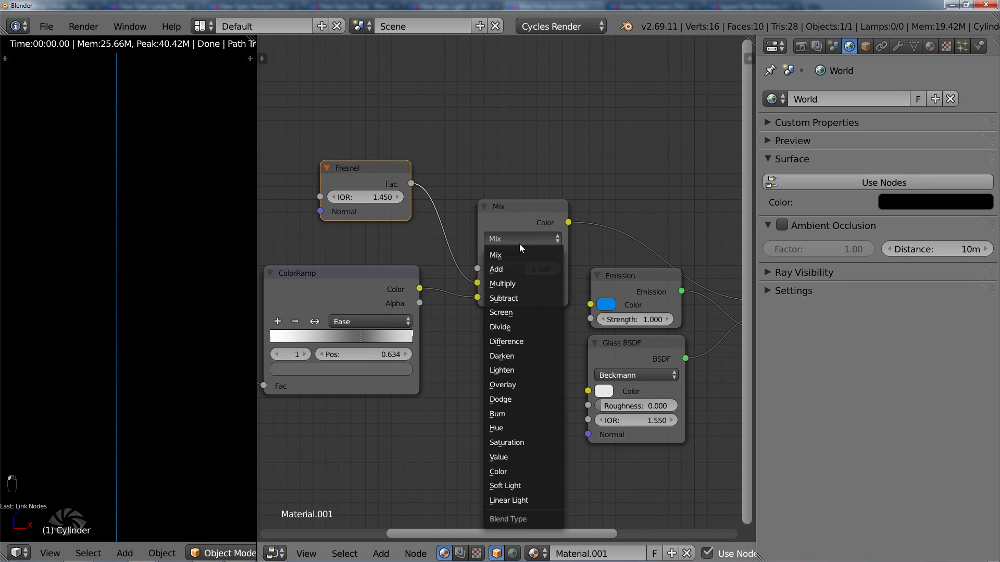
pyautogui.click(521, 286)
pyautogui.moveTo(520, 271); pyautogui.dragTo(560, 270)
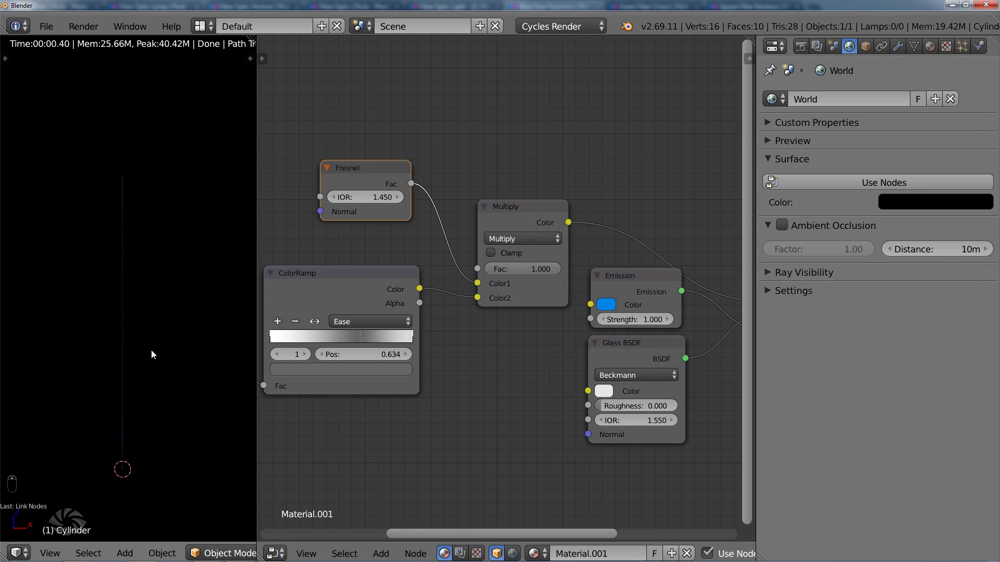
# Examine the strand's rendered glass and emission mix up close from the front view
pyautogui.scroll(-1, 124, 377)
pyautogui.scroll(4, 125, 377)
pyautogui.press('KP_1')
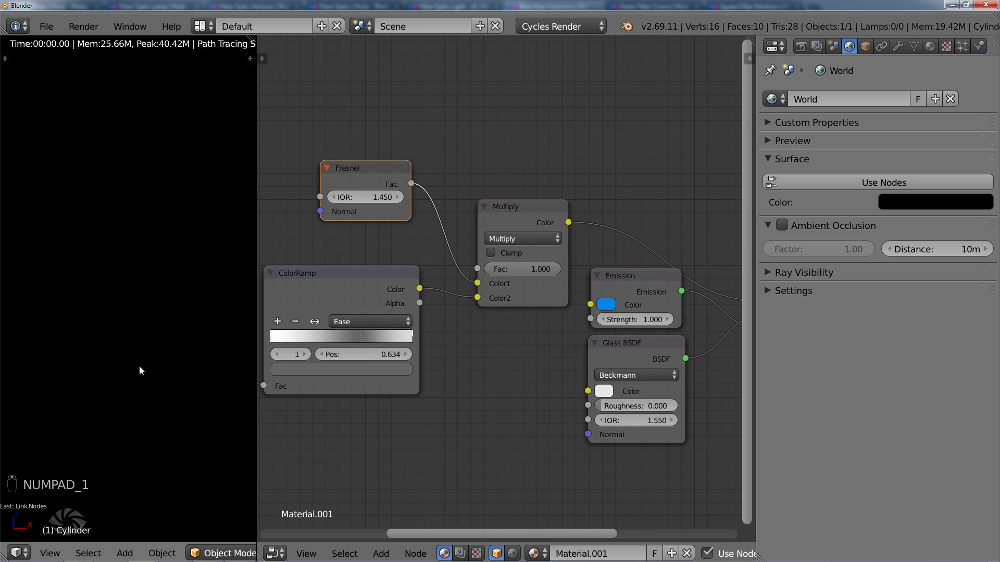
pyautogui.moveTo(152, 398)
pyautogui.mouseDown(button='middle')
pyautogui.moveTo(164, 271)
pyautogui.moveTo(114, 446)
pyautogui.moveTo(122, 367)
pyautogui.moveTo(88, 264)
pyautogui.moveTo(136, 391)
pyautogui.mouseUp(button='middle')
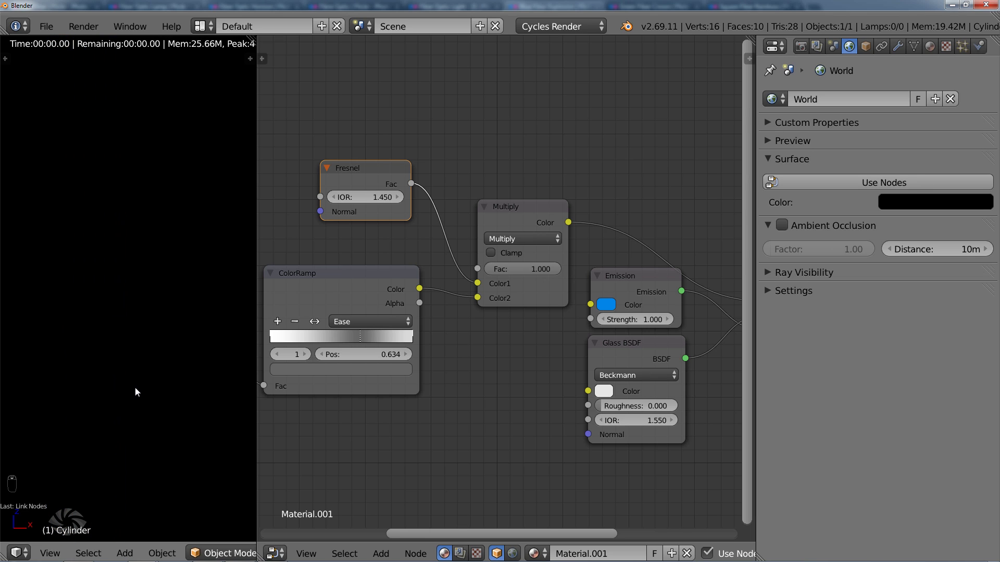
pyautogui.moveTo(138, 317); pyautogui.dragTo(149, 375, button='middle')
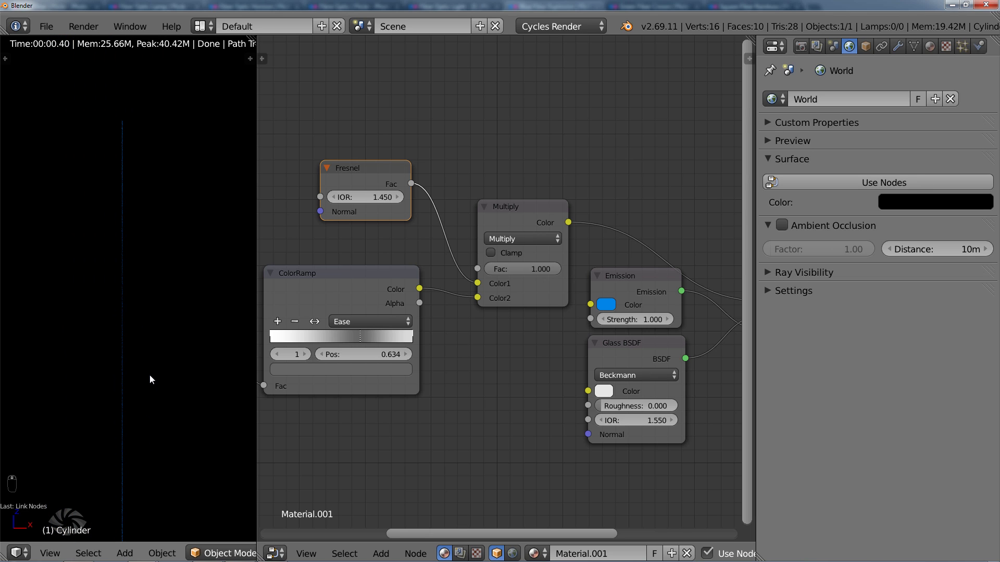
pyautogui.scroll(-2, 470, 349)
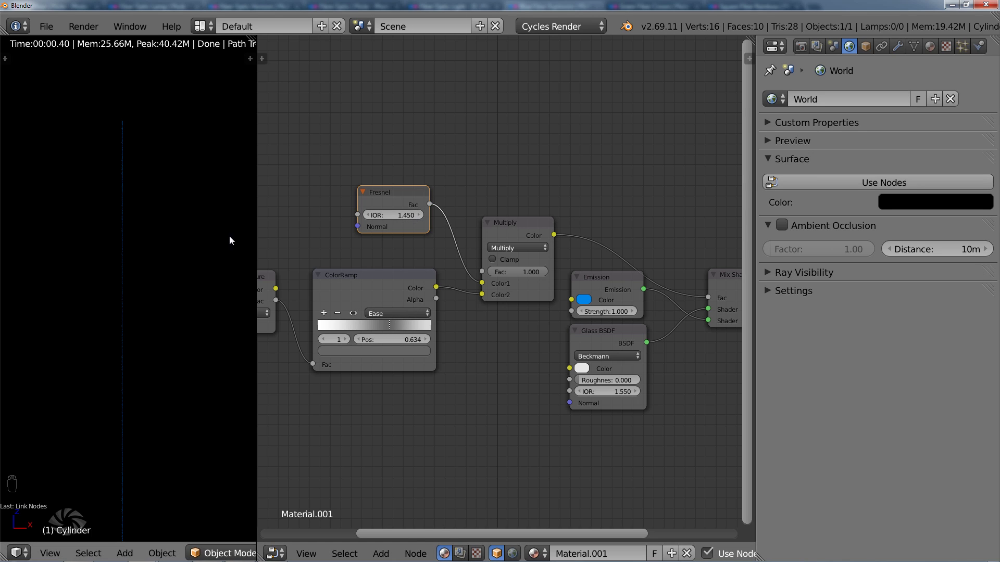
pyautogui.moveTo(98, 273); pyautogui.dragTo(97, 277, button='middle')
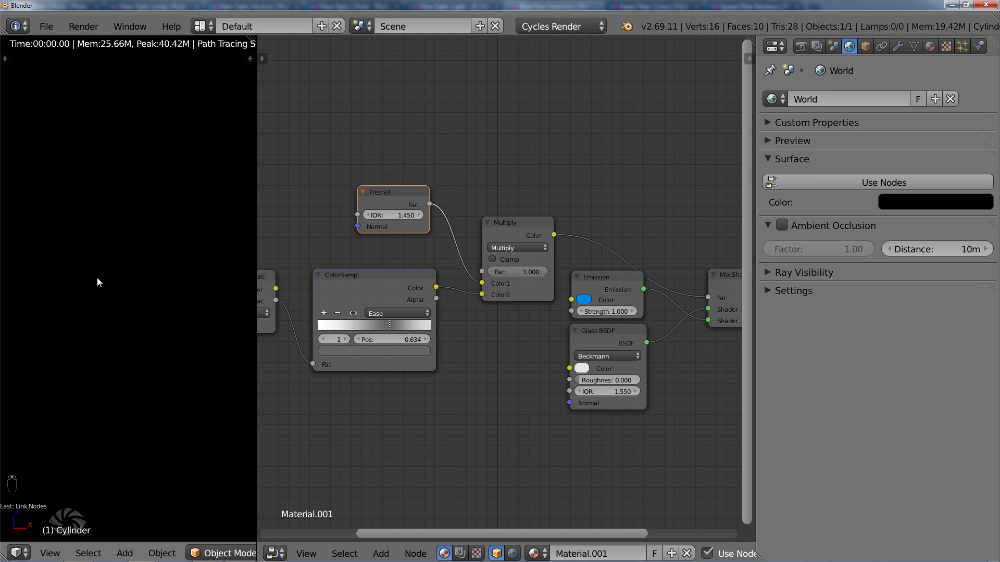
# Try higher IOR values on the Fresnel node and settle on 1.550
pyautogui.click(418, 215)
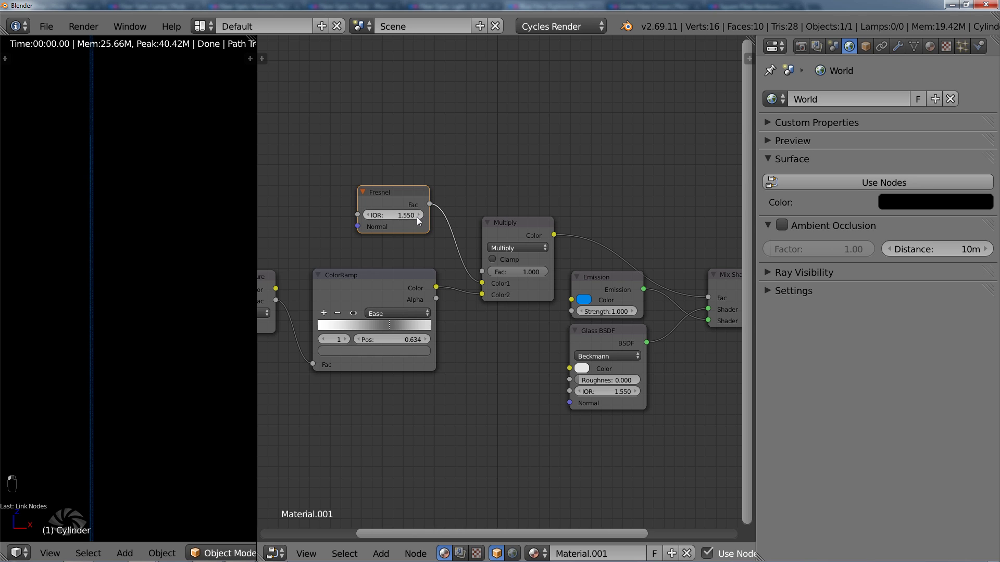
pyautogui.click(418, 215)
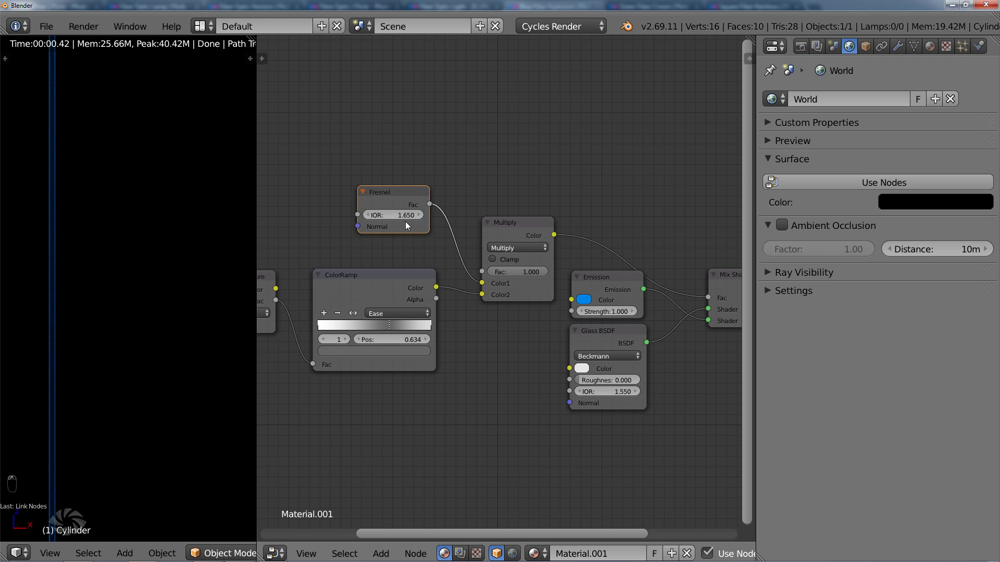
pyautogui.moveTo(416, 215); pyautogui.dragTo(466, 216)
pyautogui.click(367, 216)
pyautogui.click(367, 215)
pyautogui.click(367, 215)
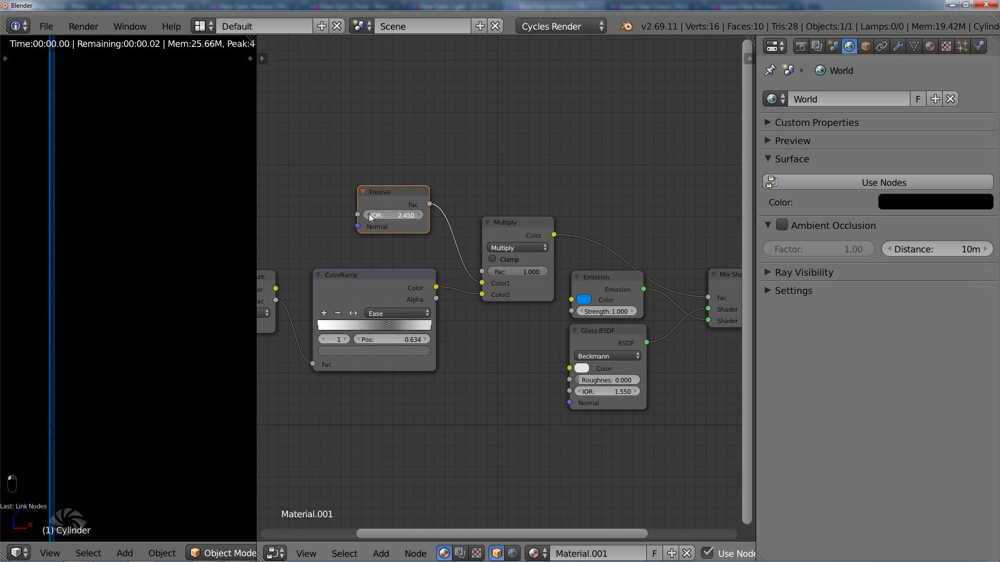
pyautogui.click(367, 215)
pyautogui.click(367, 215)
pyautogui.click(368, 215)
pyautogui.click(368, 215)
pyautogui.click(368, 215)
pyautogui.click(368, 215)
pyautogui.click(369, 215)
pyautogui.click(368, 215)
pyautogui.click(369, 215)
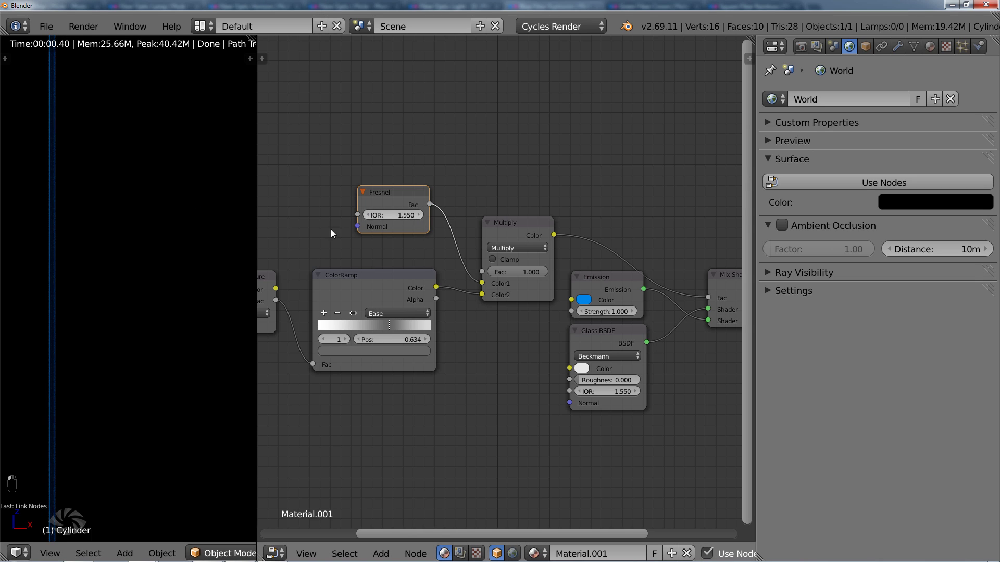
# Set the Emission node's Strength to 2.000
pyautogui.scroll(-1, 64, 268)
pyautogui.scroll(-10, 64, 268)
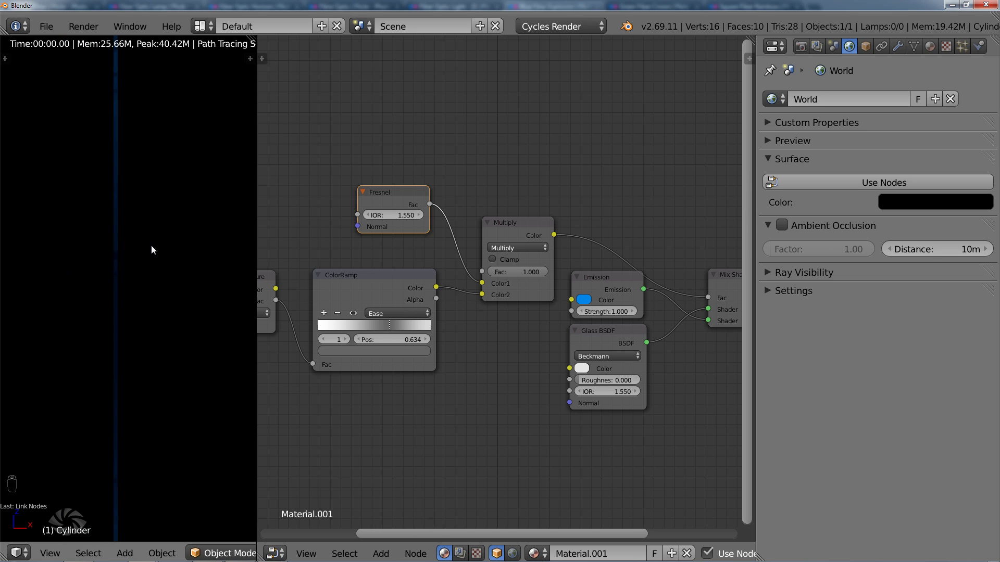
pyautogui.moveTo(511, 358); pyautogui.dragTo(403, 356, button='middle')
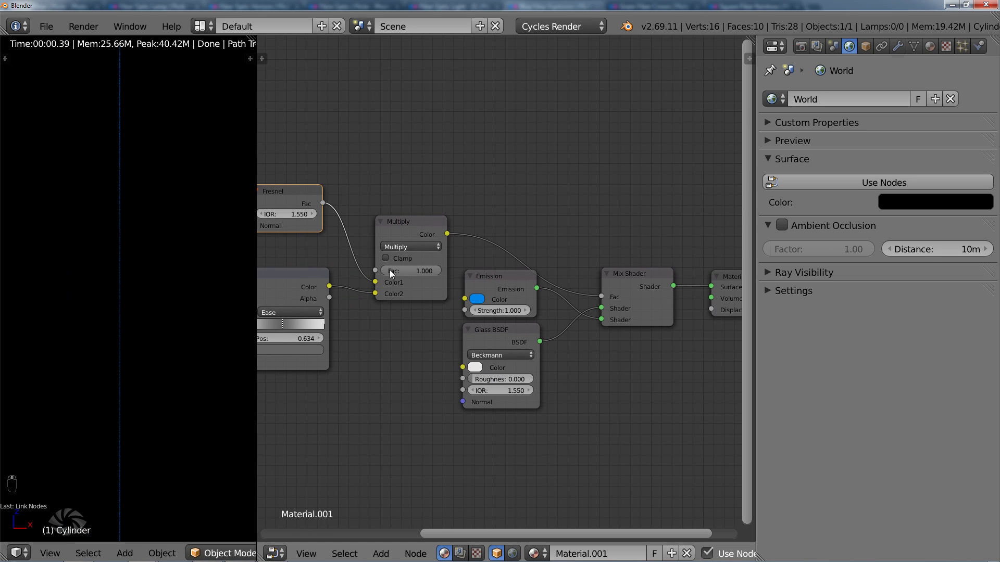
pyautogui.click(500, 310)
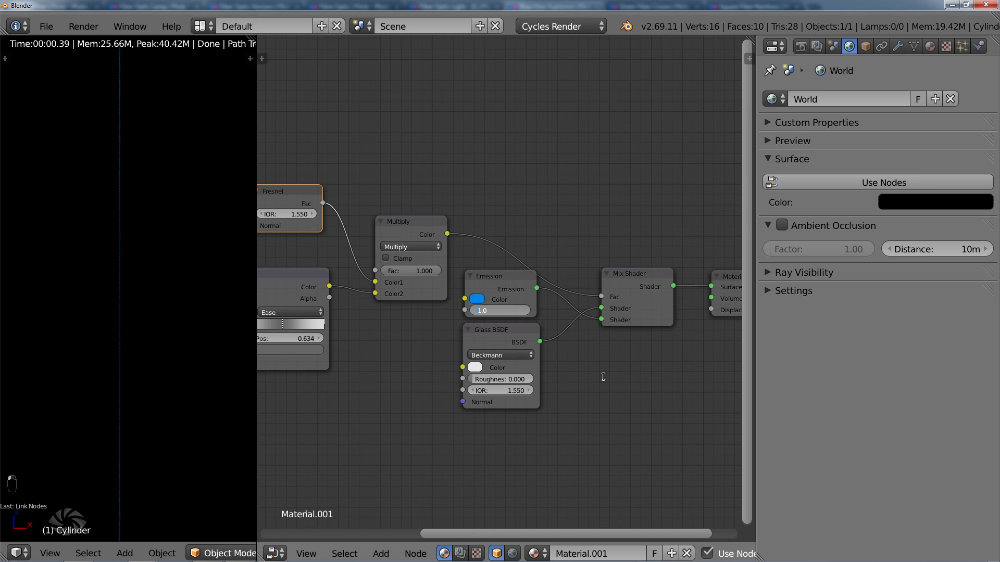
pyautogui.write('2')
pyautogui.press('Return')
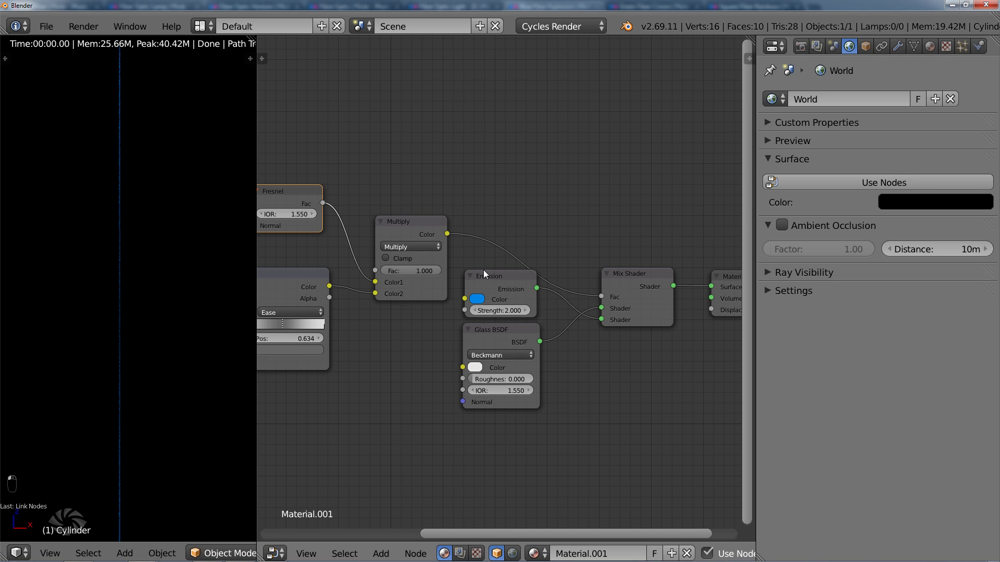
# Move the Emission and Glass BSDF nodes together straight down, clear of the link from Multiply to the Mix Shader
pyautogui.moveTo(577, 346); pyautogui.dragTo(589, 360, button='middle')
pyautogui.click(494, 286)
pyautogui.keyDown('shift'); pyautogui.click(505, 339); pyautogui.keyUp('shift')
pyautogui.press('g')
pyautogui.moveTo(505, 341); pyautogui.dragTo(508, 371, button='middle')
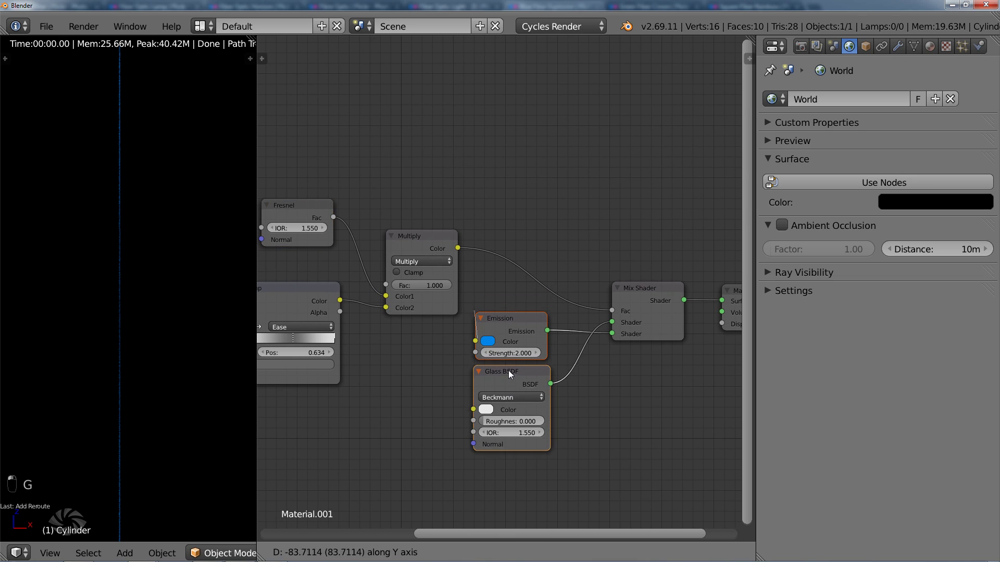
pyautogui.click(508, 373)
pyautogui.click(510, 324)
pyautogui.press('g')
pyautogui.rightClick(514, 322)
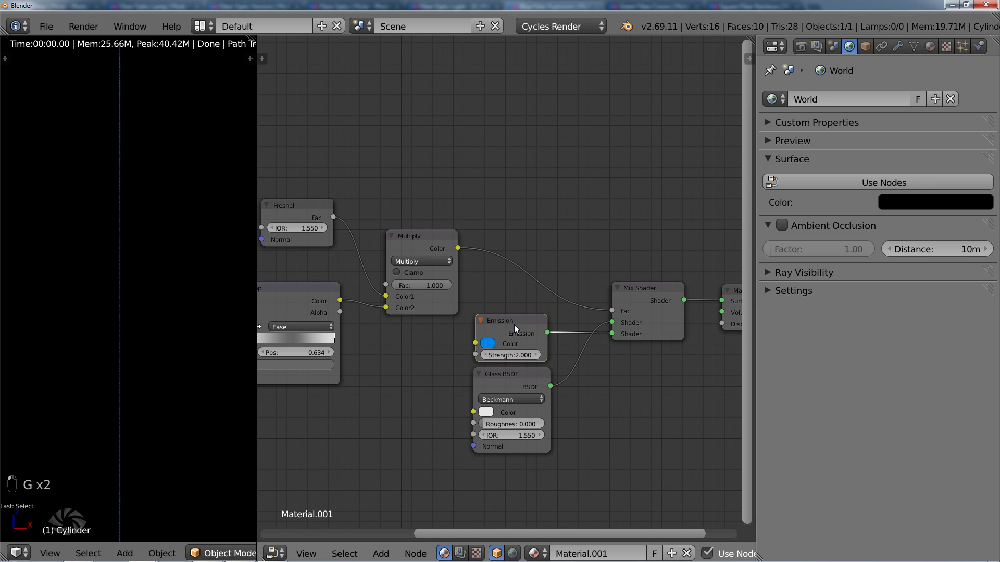
pyautogui.scroll(2, 515, 359)
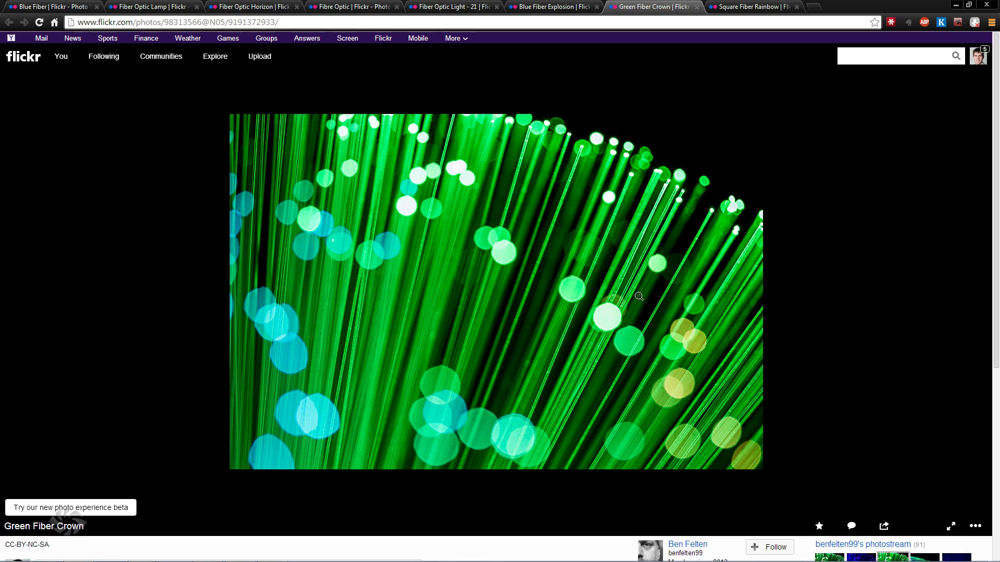
# Switch back to Blender and add a Noise Texture node above the Fresnel node
pyautogui.hotkey('alt', 'Tab')
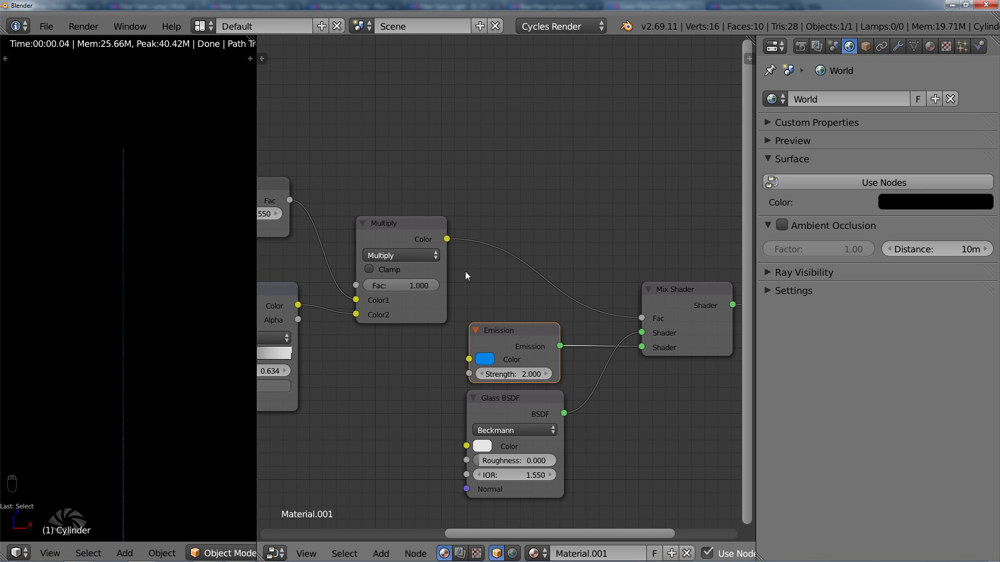
pyautogui.scroll(-2, 436, 276)
pyautogui.moveTo(510, 264); pyautogui.dragTo(585, 252, button='middle')
pyautogui.scroll(-1, 515, 252)
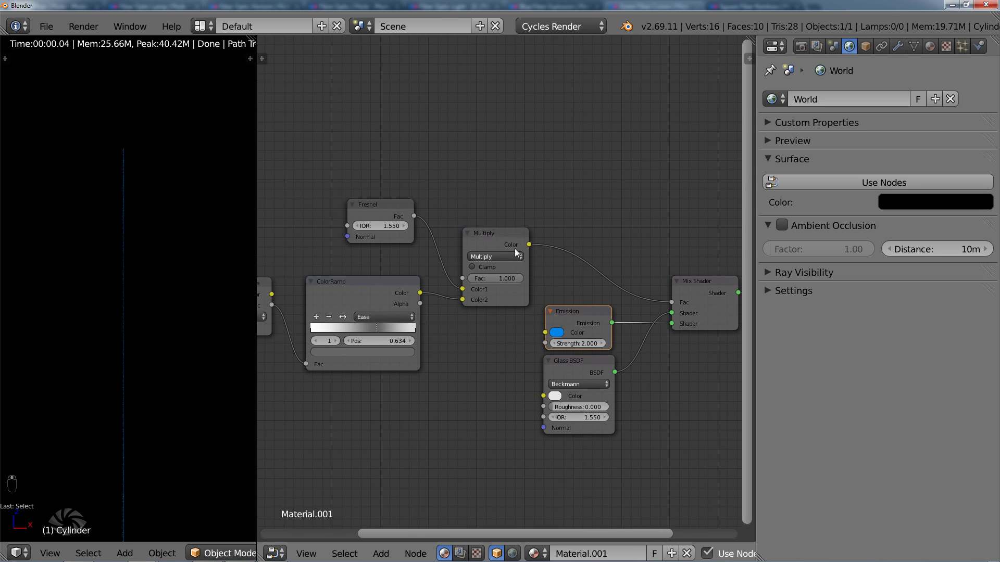
pyautogui.scroll(-1, 469, 205)
pyautogui.moveTo(415, 208); pyautogui.dragTo(554, 208, button='middle')
pyautogui.hotkey('shift', 'a')
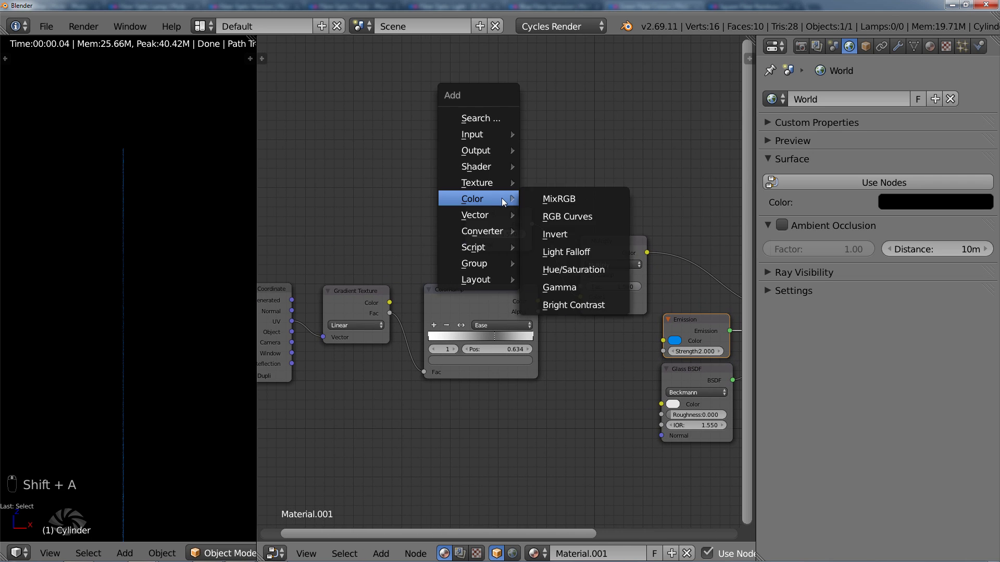
pyautogui.moveTo(481, 182)
pyautogui.click(580, 233)
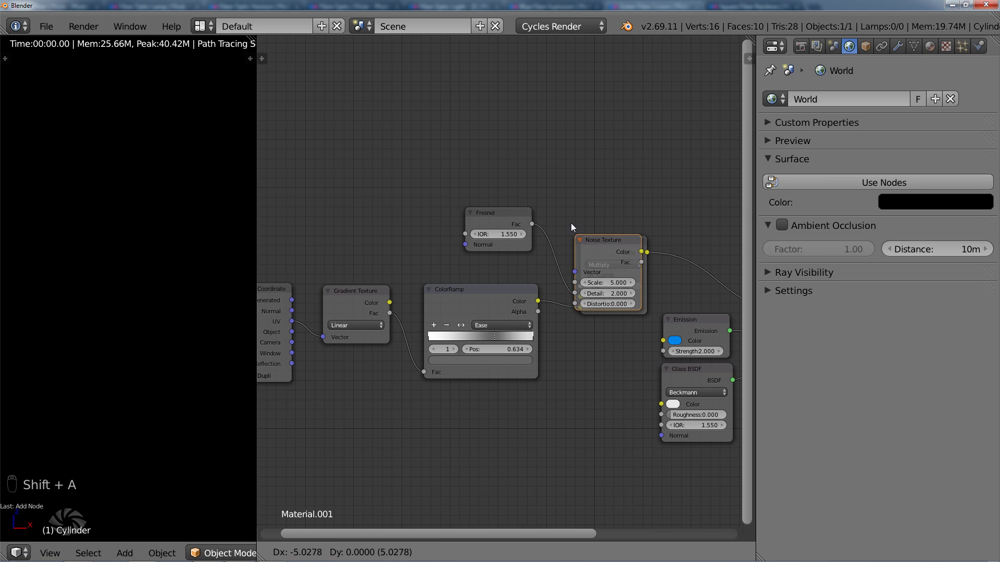
pyautogui.click(470, 126)
# Link the Texture Coordinate node's Object output to the Noise Texture's Vector input
pyautogui.moveTo(324, 303); pyautogui.dragTo(427, 275, button='middle')
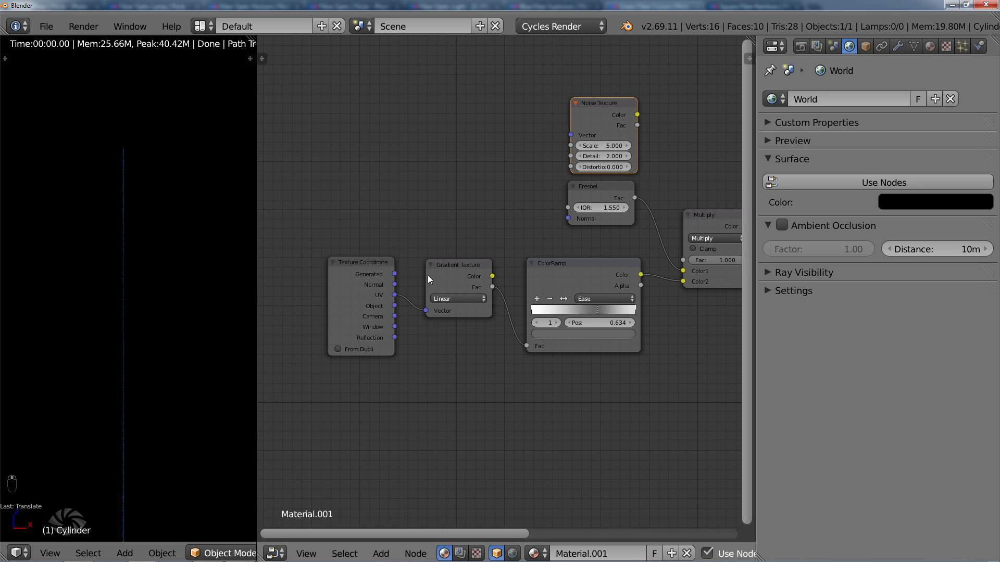
pyautogui.moveTo(395, 306); pyautogui.dragTo(405, 304)
pyautogui.moveTo(424, 255); pyautogui.dragTo(571, 135)
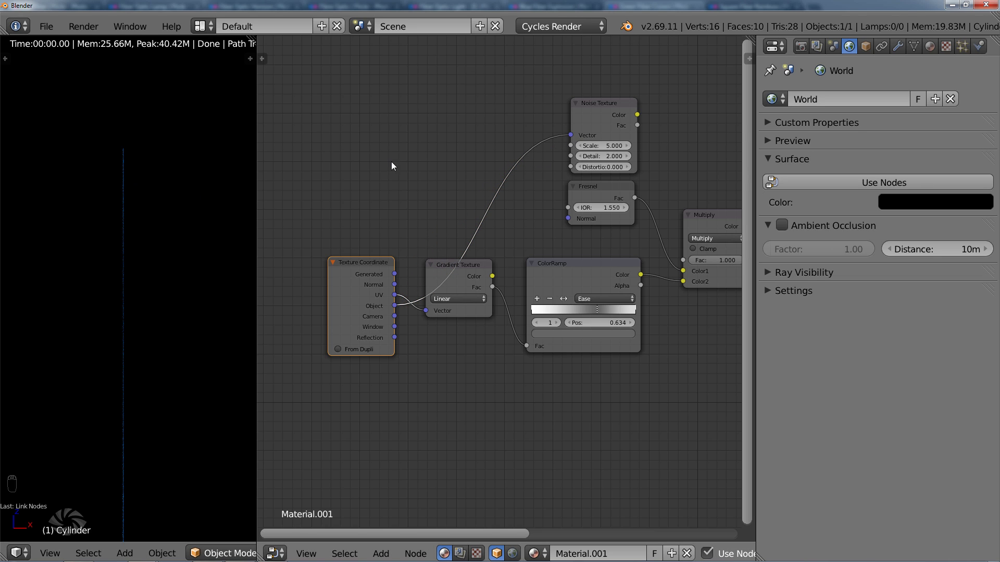
# Move the Noise Texture node to sit above the Multiply node
pyautogui.moveTo(563, 232); pyautogui.dragTo(417, 272, button='middle')
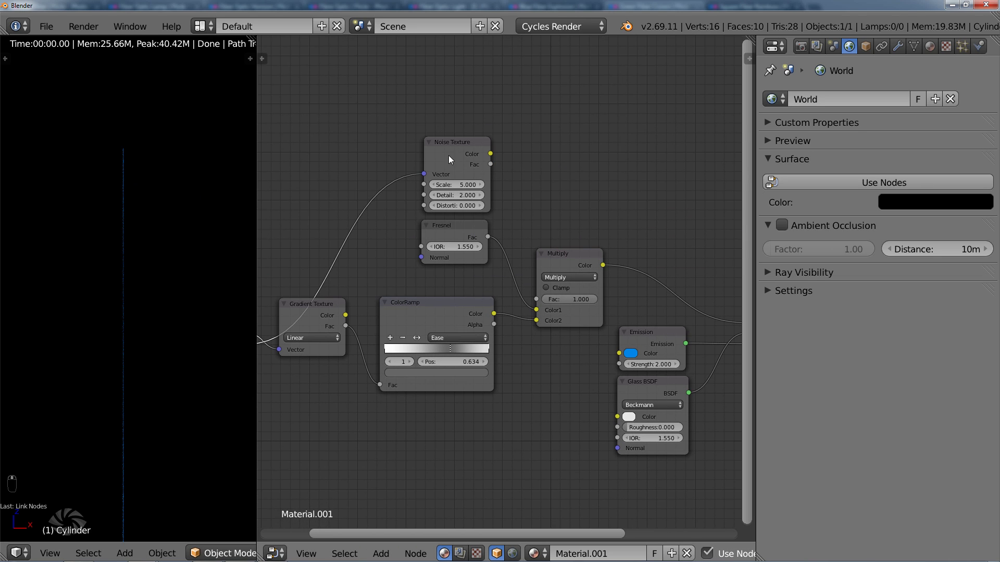
pyautogui.moveTo(473, 162); pyautogui.dragTo(452, 207, button='middle')
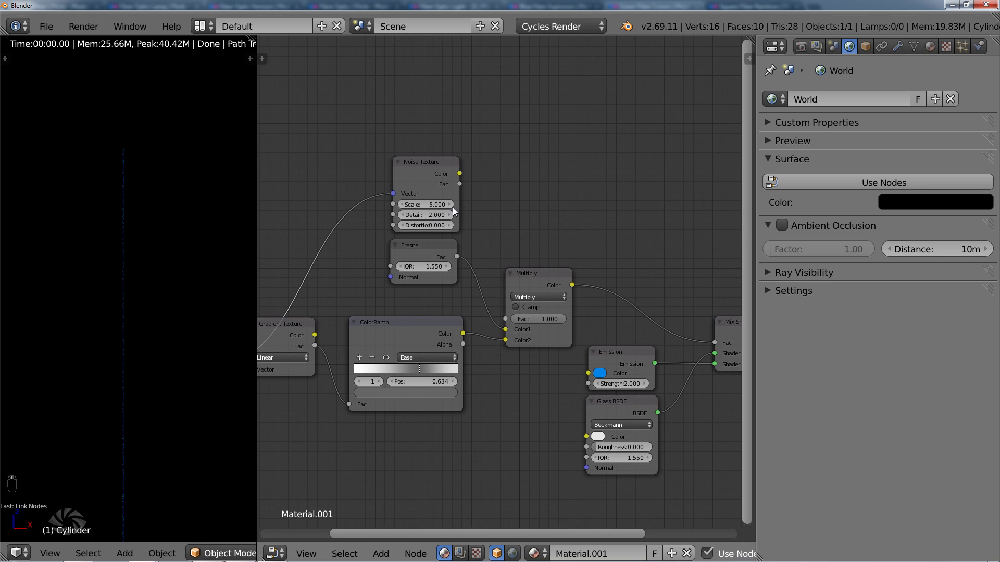
pyautogui.click(424, 178)
pyautogui.press('g')
pyautogui.click(571, 195)
pyautogui.moveTo(537, 271); pyautogui.dragTo(478, 207, button='middle')
pyautogui.rightClick(479, 208)
pyautogui.press('g')
pyautogui.rightClick(487, 194)
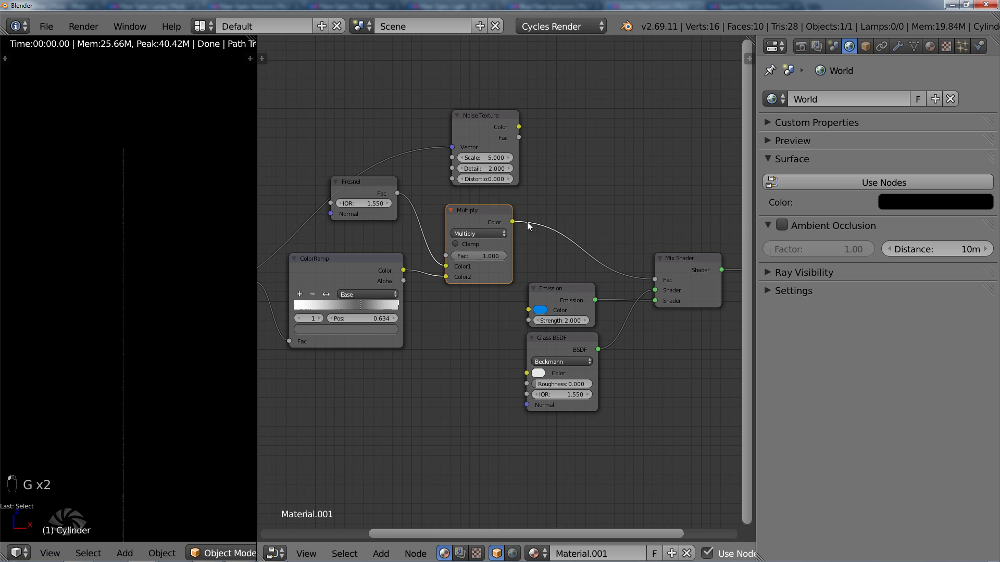
# Add a MixRGB node and insert it on the link between the Multiply node's Color and the Mix Shader's Fac
pyautogui.scroll(1, 537, 227)
pyautogui.moveTo(546, 232); pyautogui.dragTo(509, 251, button='middle')
pyautogui.hotkey('shift', 'a')
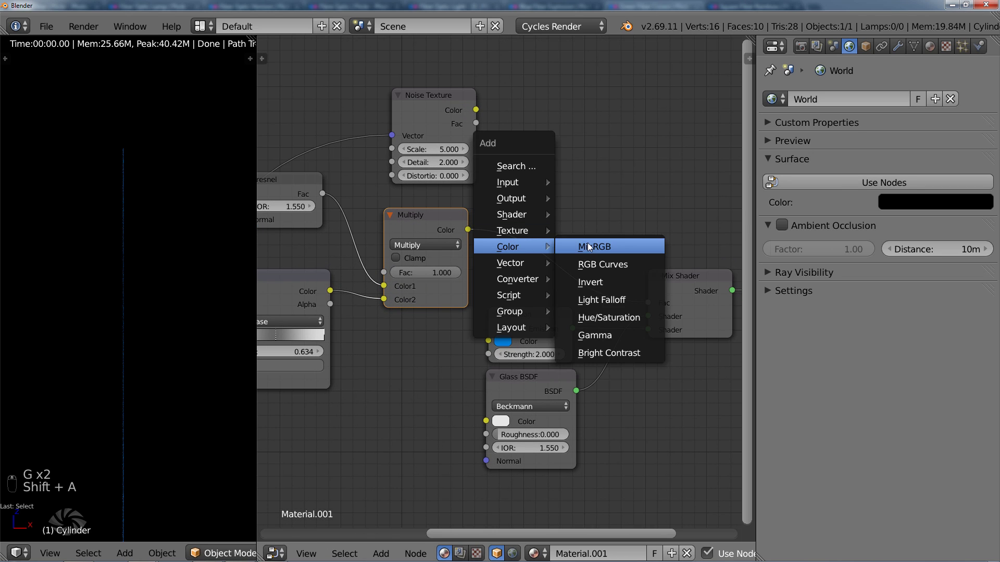
pyautogui.click(610, 246)
pyautogui.scroll(1, 552, 156)
pyautogui.click(548, 119)
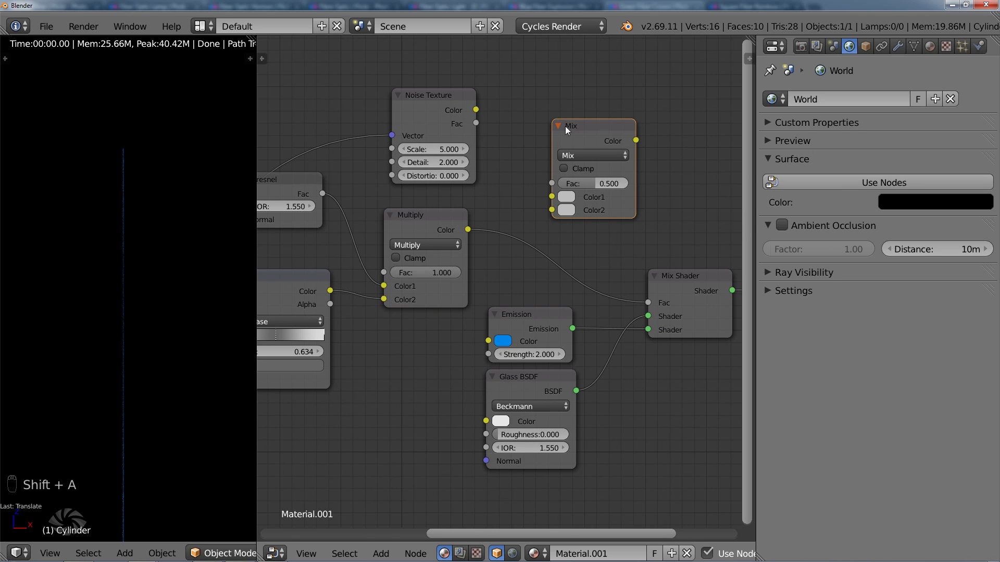
pyautogui.press('g')
pyautogui.click(551, 198)
# Link the Noise Texture's Fac to Color2 of the new MixRGB node and set that node to Add
pyautogui.moveTo(476, 110); pyautogui.dragTo(545, 120)
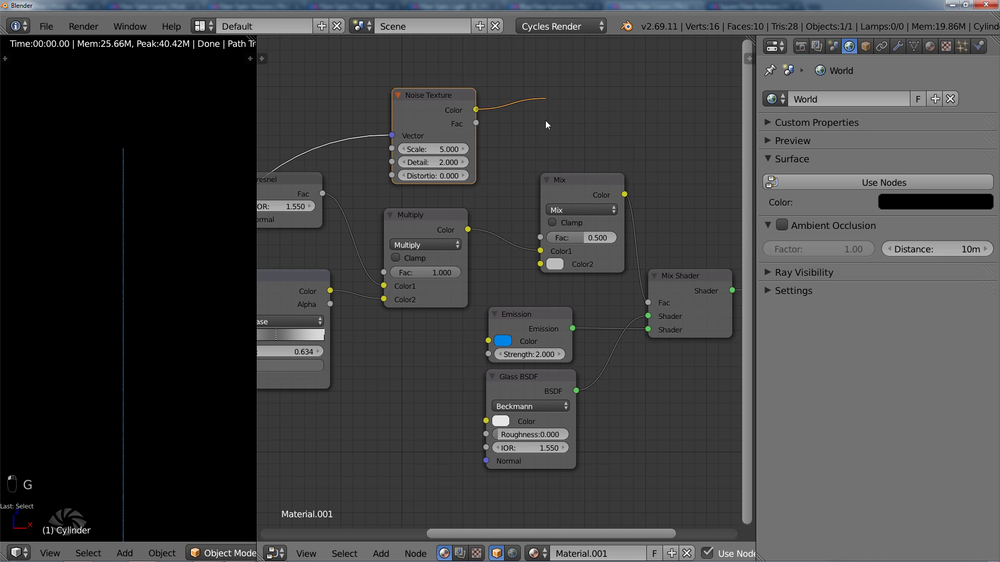
pyautogui.moveTo(499, 267); pyautogui.dragTo(540, 264)
pyautogui.click(578, 211)
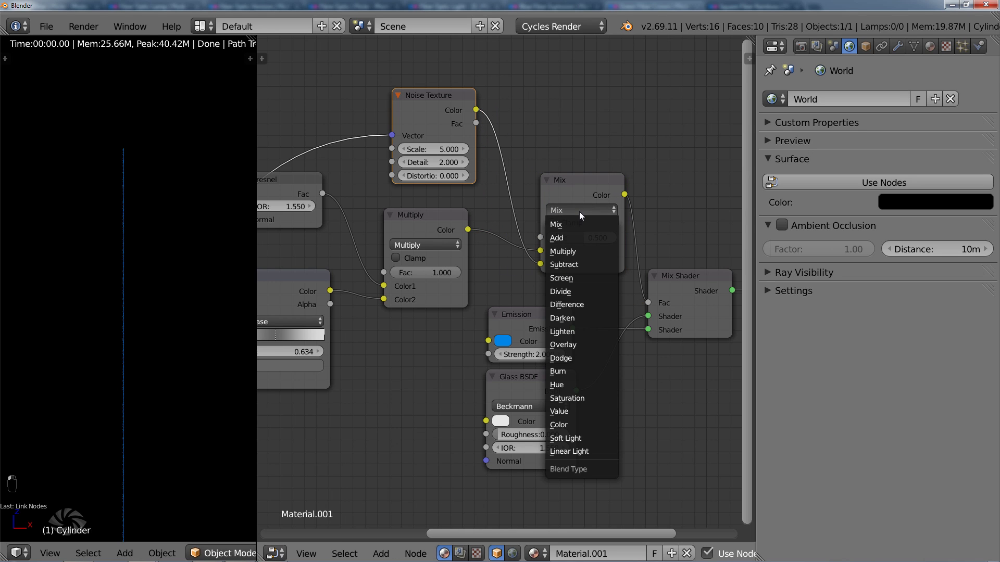
pyautogui.click(573, 237)
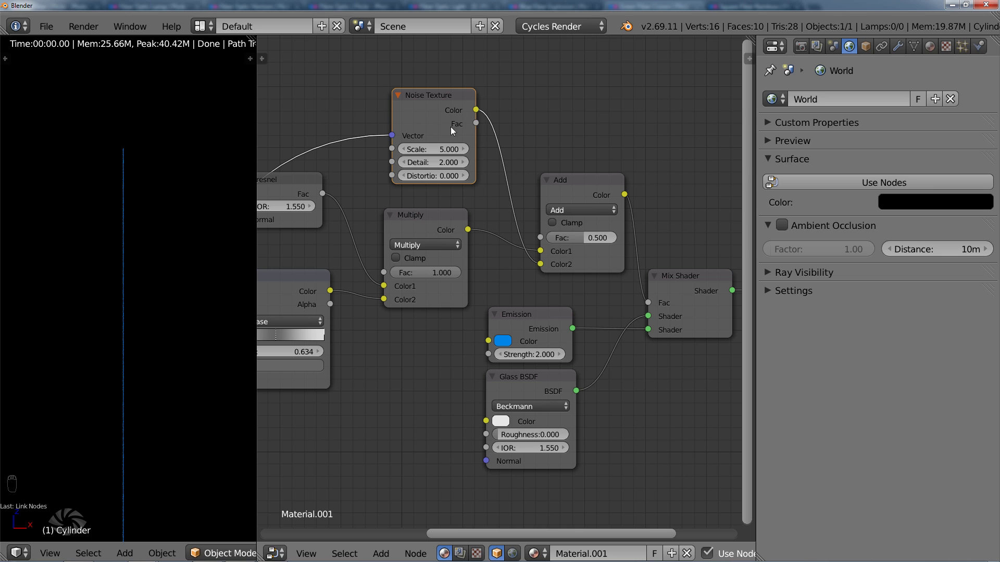
pyautogui.moveTo(477, 122); pyautogui.dragTo(540, 264)
# Set the Add node's Fac to 1.000
pyautogui.moveTo(441, 93); pyautogui.dragTo(436, 92)
pyautogui.scroll(4, 416, 92)
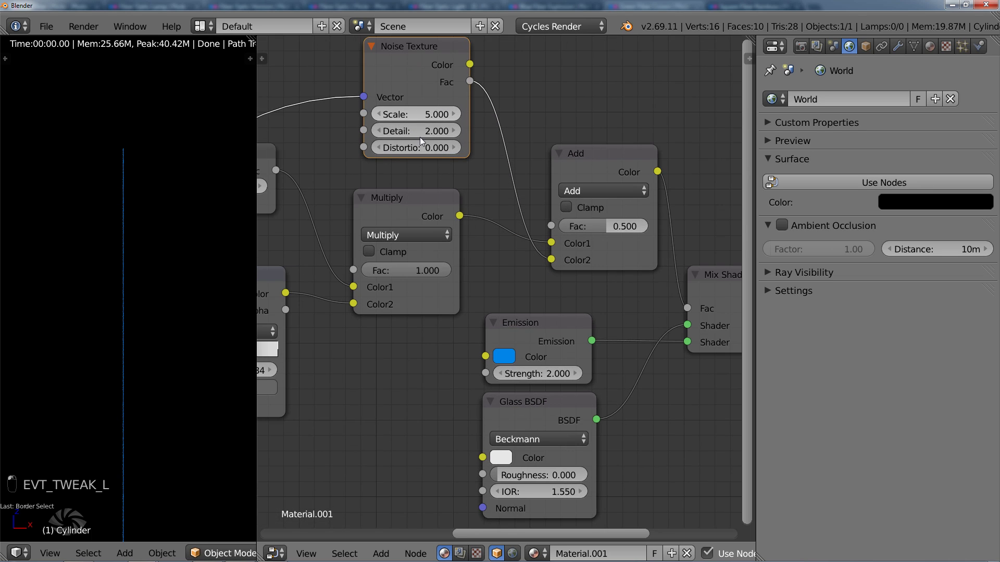
pyautogui.moveTo(409, 93); pyautogui.dragTo(442, 179, button='middle')
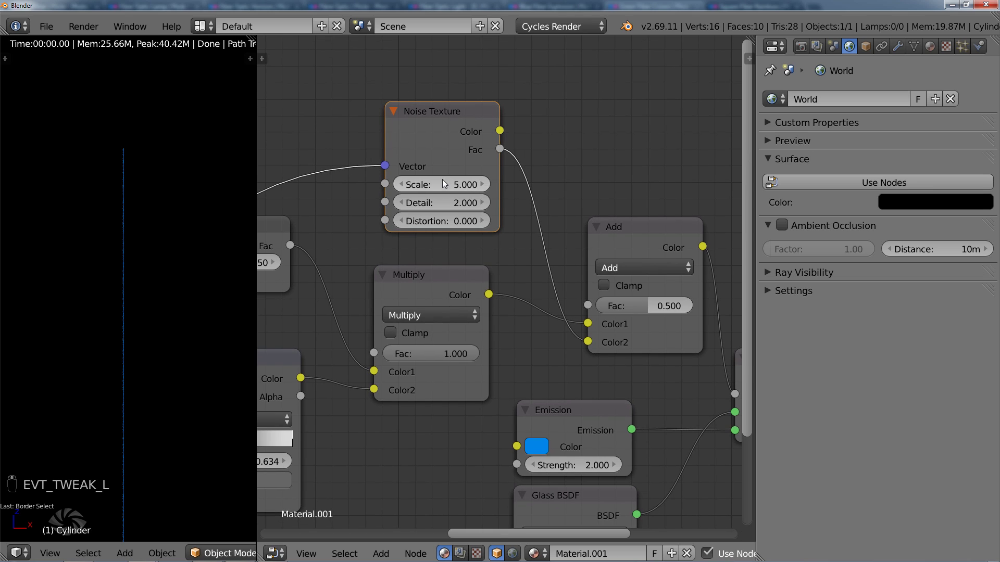
pyautogui.press('g')
pyautogui.rightClick(446, 133)
pyautogui.moveTo(643, 308); pyautogui.dragTo(697, 309)
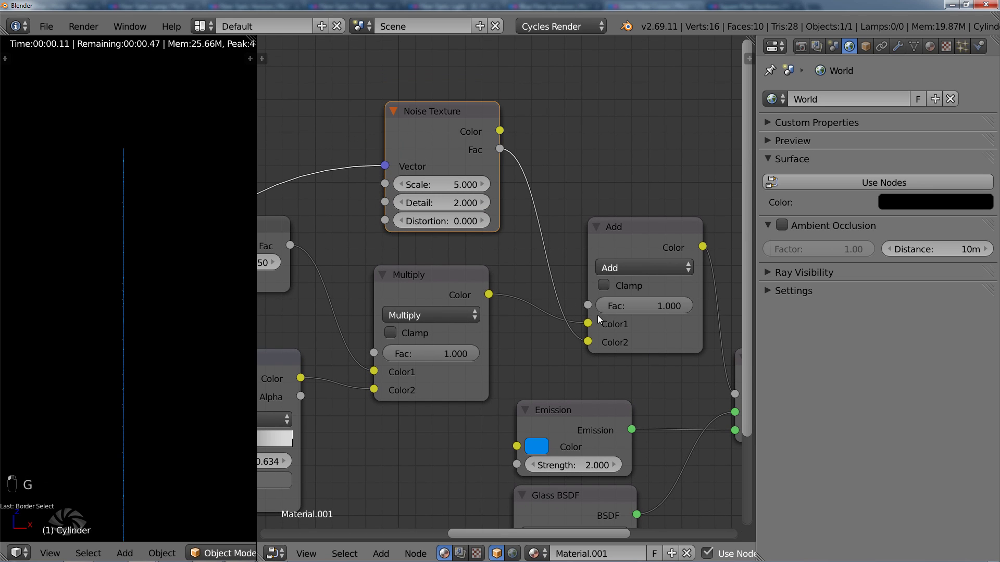
# Set the Noise Texture's Scale to 5000 while viewing the rendered strand up close
pyautogui.scroll(6, 127, 299)
pyautogui.keyDown('shift'); pyautogui.moveTo(99, 180); pyautogui.dragTo(76, 259, button='middle'); pyautogui.keyUp('shift')
pyautogui.scroll(2, 200, 209)
pyautogui.scroll(1, 77, 261)
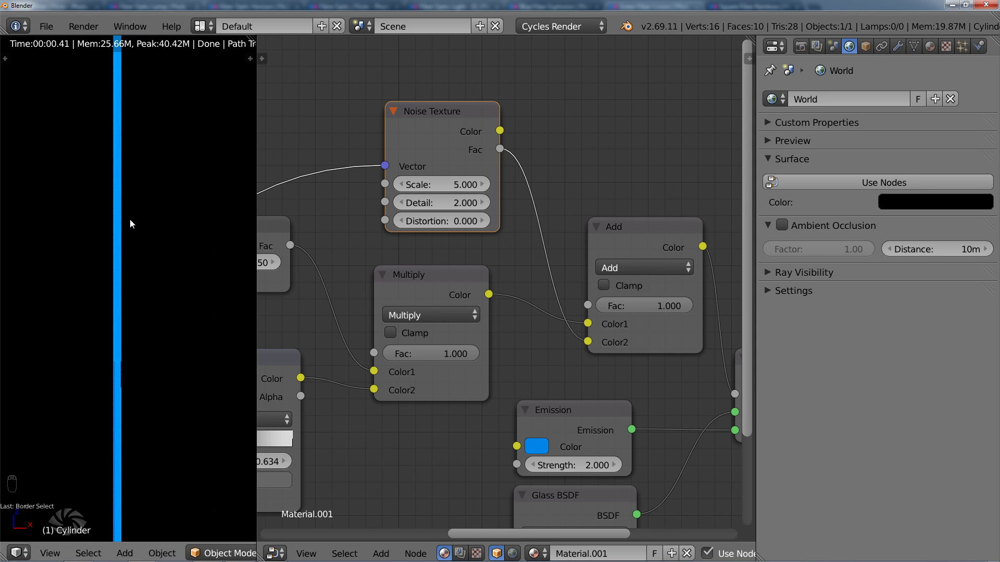
pyautogui.click(447, 190)
pyautogui.write('500')
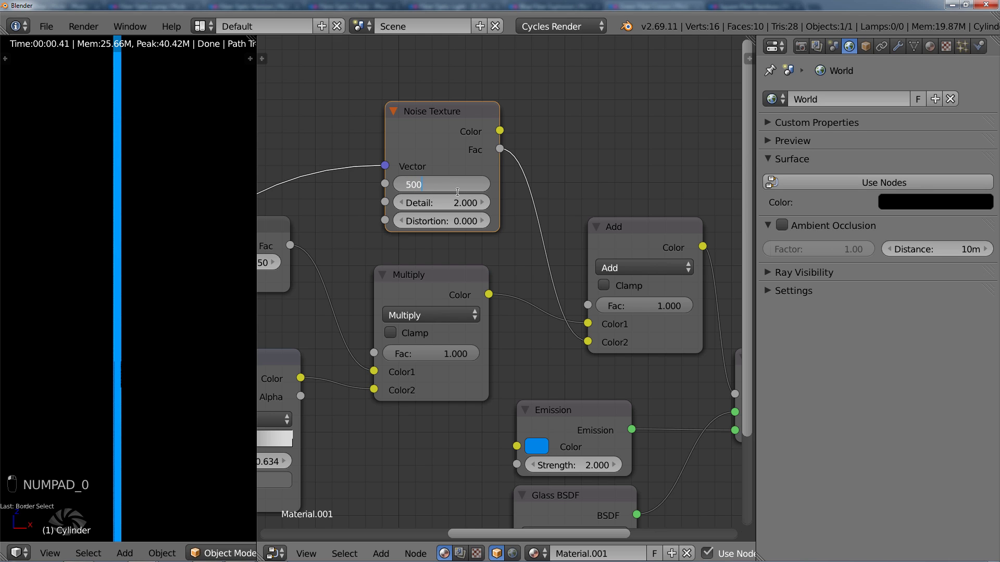
pyautogui.write('0')
pyautogui.press('Return')
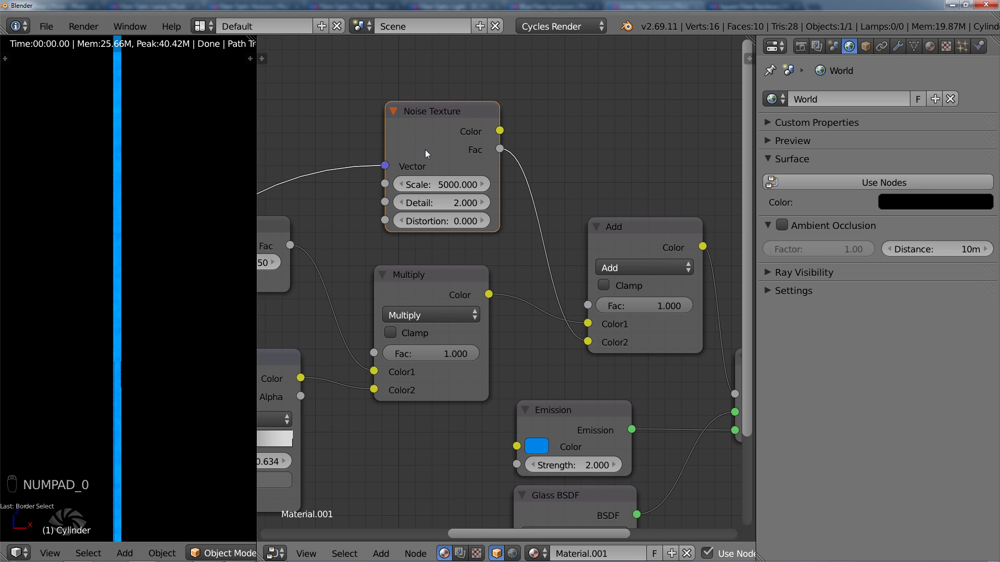
# Move the Noise Texture aside and insert a Bright/Contrast node on the link from its Fac to the Add node
pyautogui.click(118, 173)
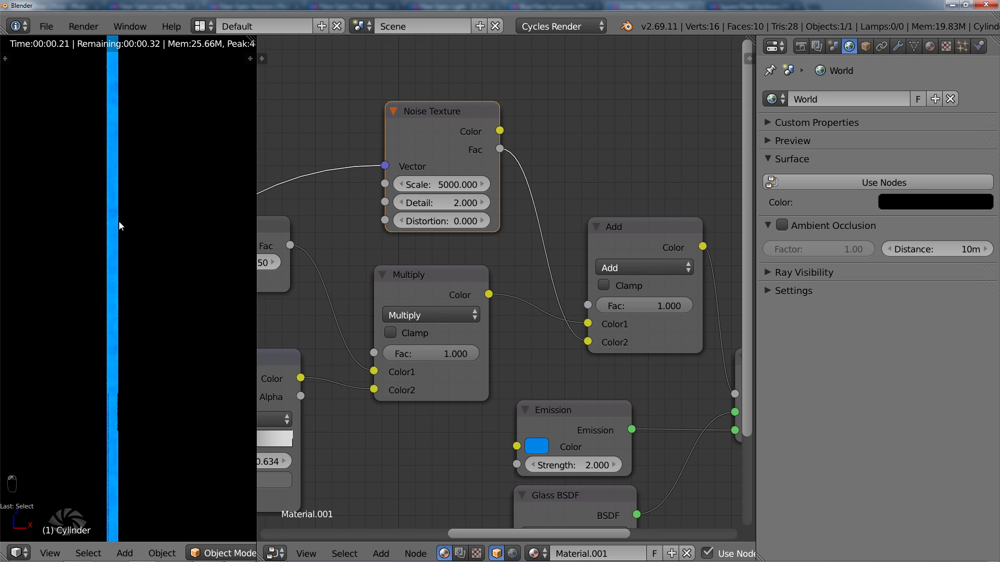
pyautogui.press('g')
pyautogui.click(332, 105)
pyautogui.hotkey('shift', 'a')
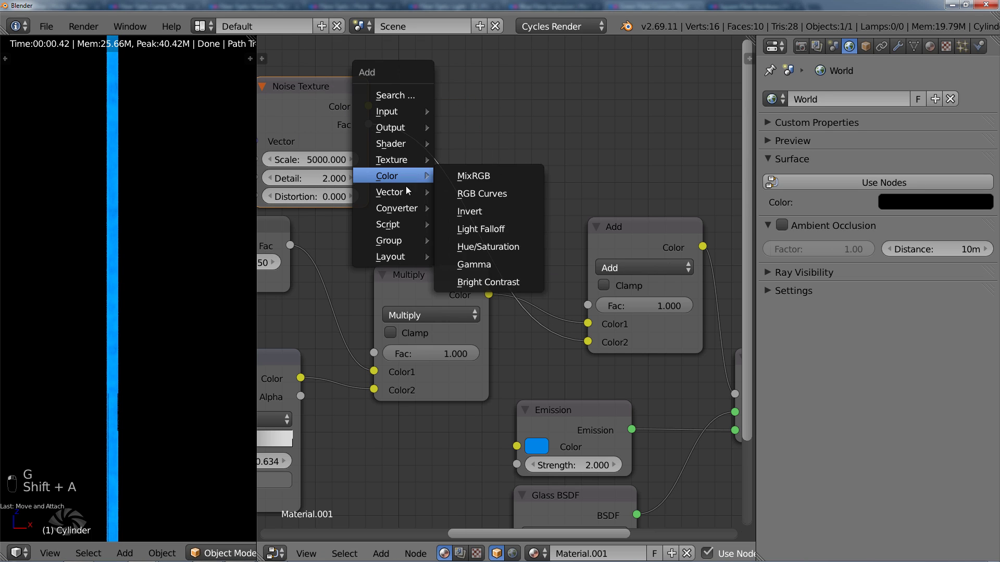
pyautogui.moveTo(408, 177)
pyautogui.click(505, 282)
pyautogui.click(420, 124)
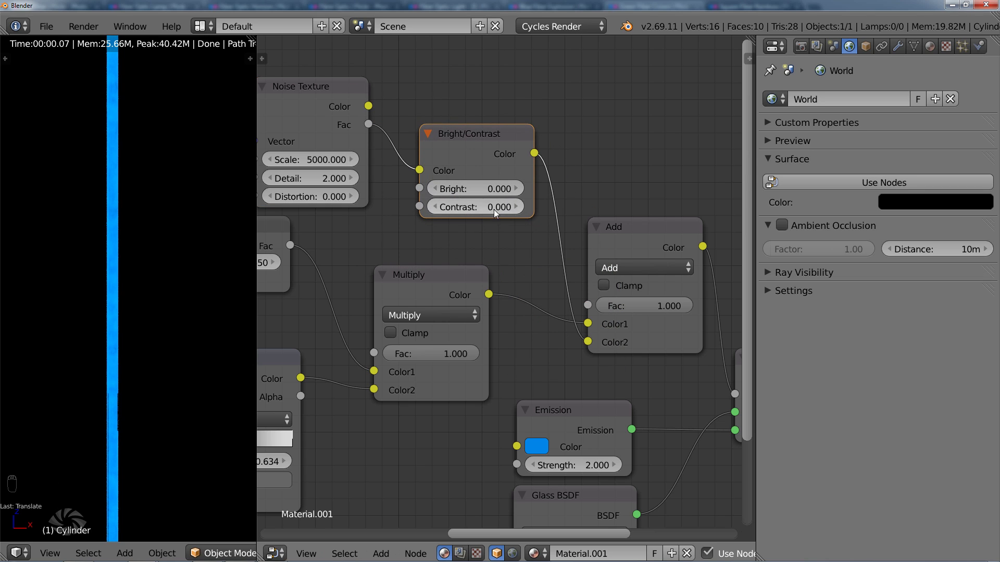
# Set the Bright/Contrast node's Contrast to 5
pyautogui.click(488, 207)
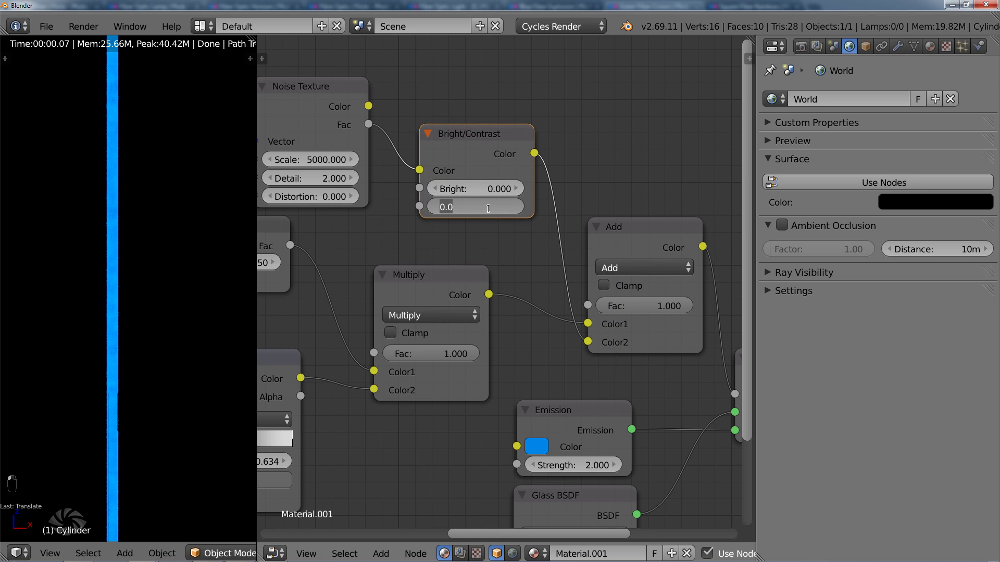
pyautogui.write('5')
pyautogui.press('Return')
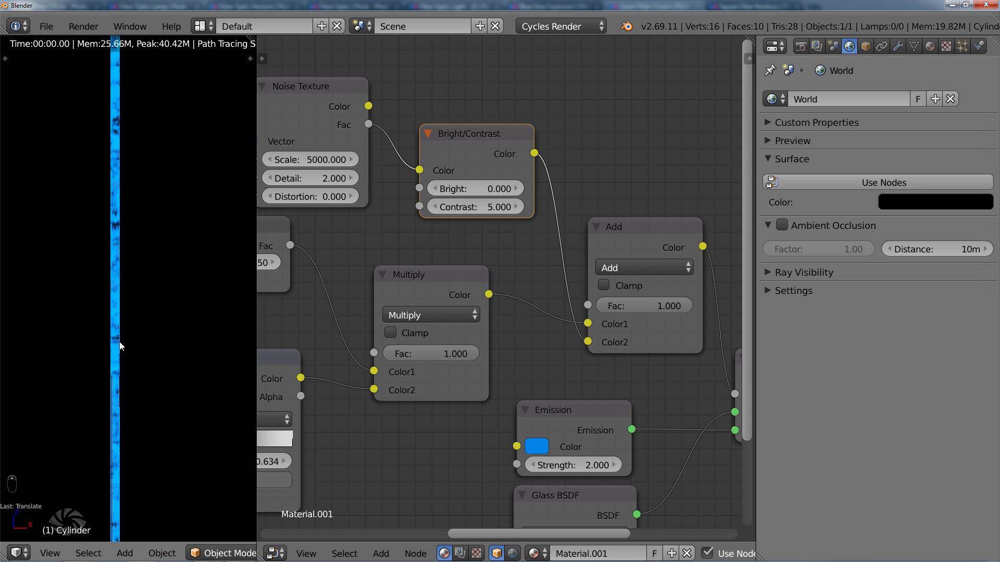
# Lower the Bright/Contrast node's Bright value in small increments to -1.400
pyautogui.click(435, 191)
pyautogui.click(435, 191)
pyautogui.click(435, 190)
pyautogui.click(436, 190)
pyautogui.click(436, 191)
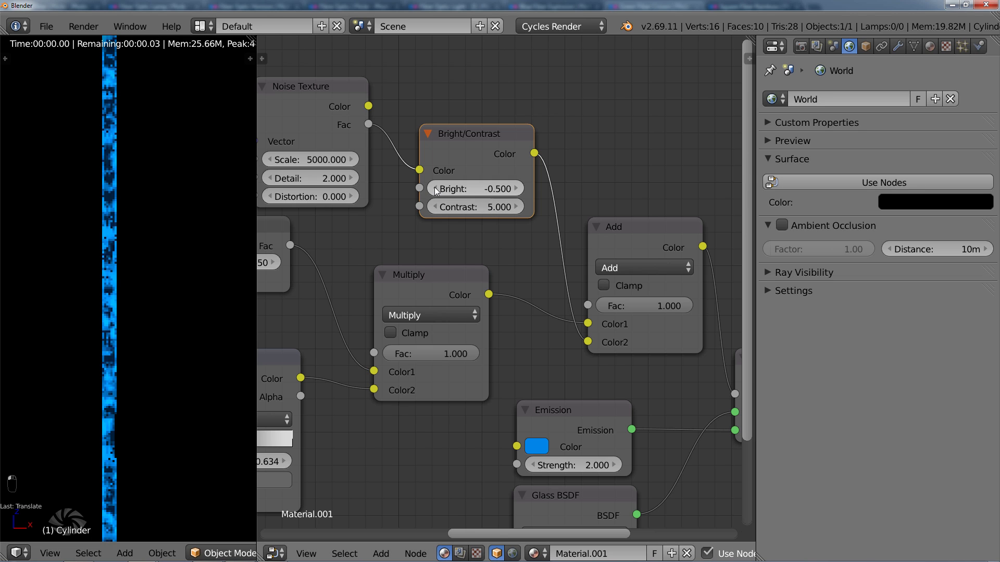
pyautogui.click(436, 190)
pyautogui.click(436, 191)
pyautogui.click(435, 191)
pyautogui.click(436, 190)
pyautogui.click(436, 191)
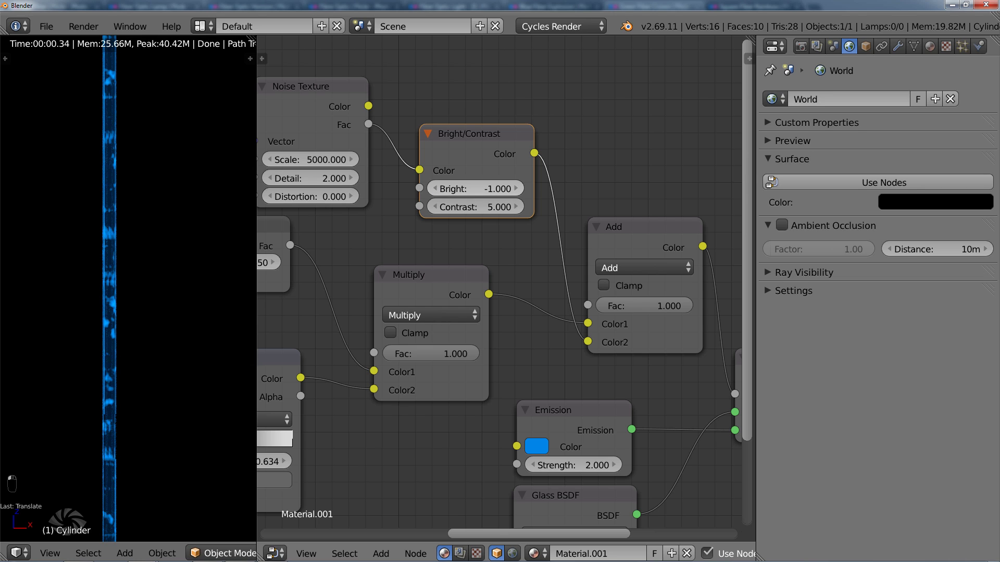
pyautogui.click(435, 190)
pyautogui.click(436, 191)
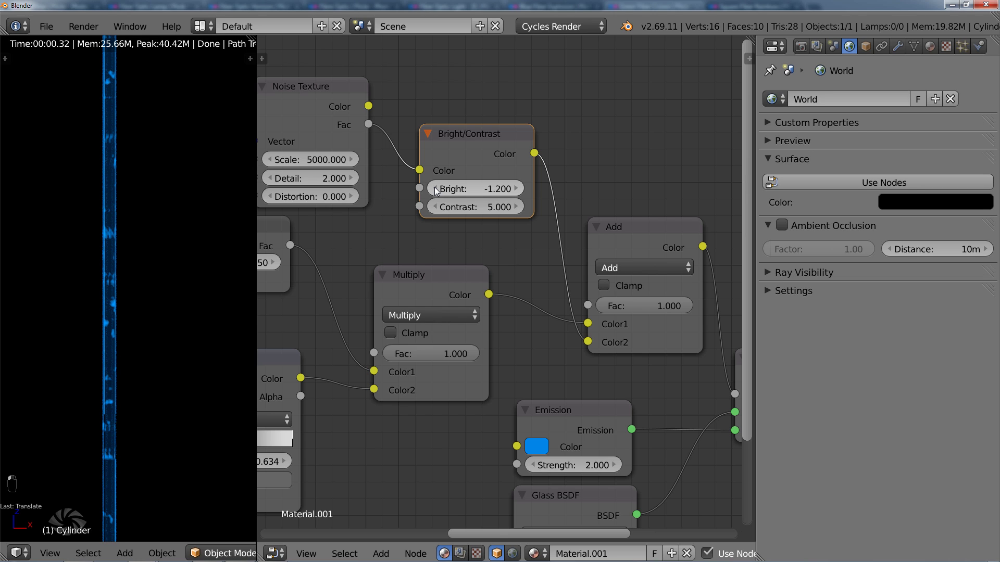
pyautogui.click(436, 191)
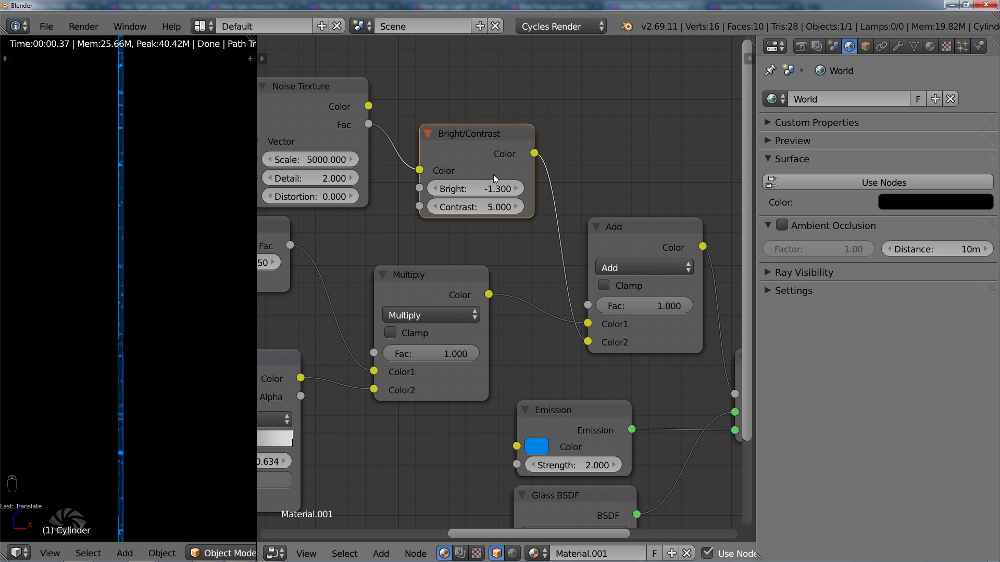
pyautogui.click(435, 190)
# Set the Noise Texture's Detail to 5 and check the rendered strand up close
pyautogui.click(317, 180)
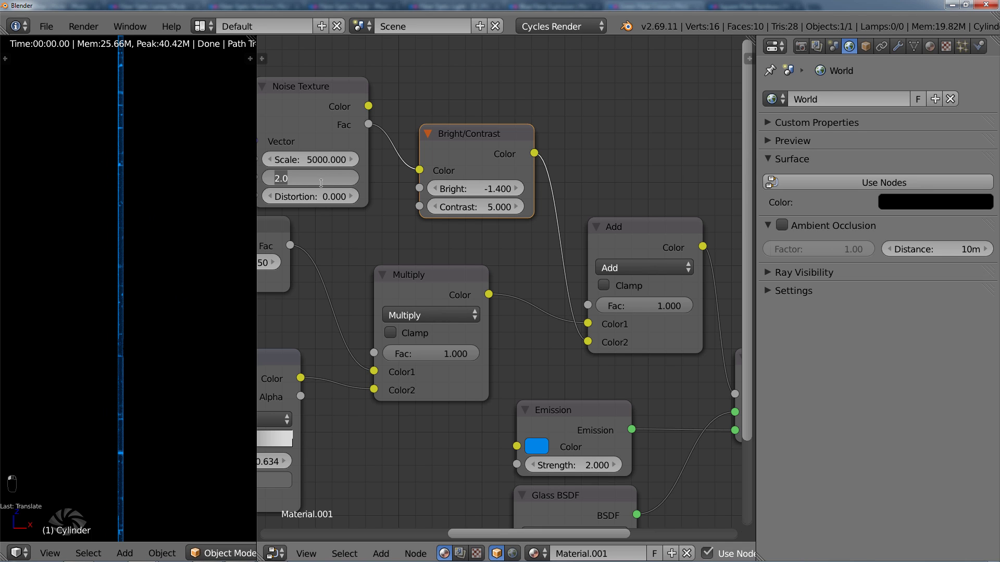
pyautogui.write('5')
pyautogui.press('Return')
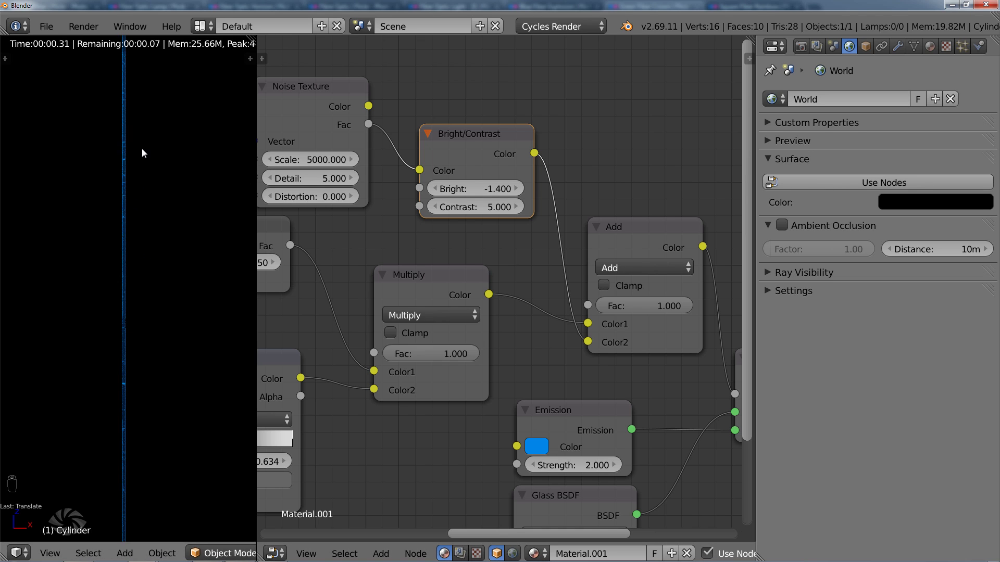
pyautogui.keyDown('shift'); pyautogui.moveTo(132, 148); pyautogui.dragTo(154, 340, button='middle'); pyautogui.keyUp('shift')
pyautogui.scroll(4, 156, 323)
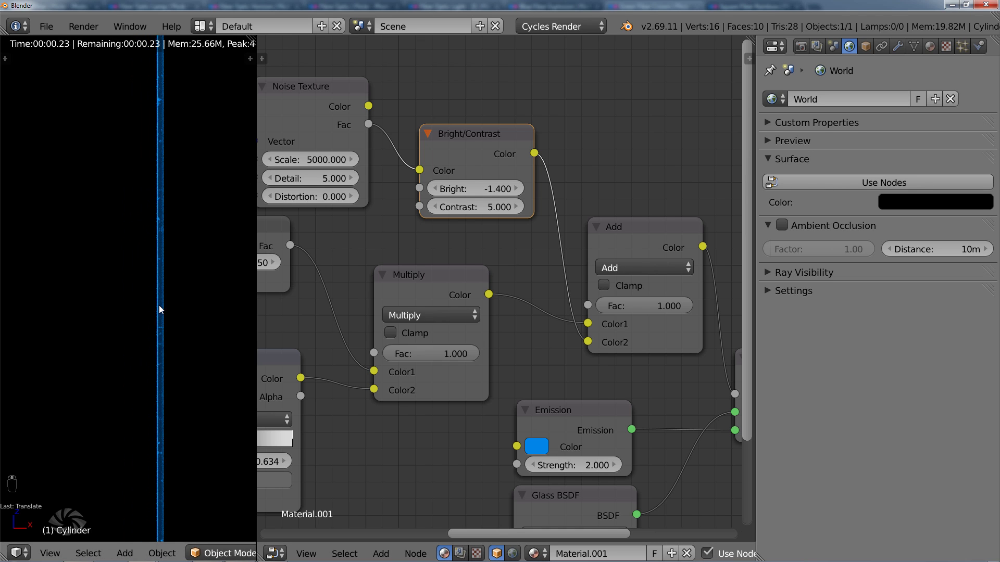
# Lower the Bright/Contrast node's Bright value to -1.500 and inspect the rendered strand up close and from afar
pyautogui.keyDown('shift'); pyautogui.moveTo(183, 119); pyautogui.dragTo(148, 350, button='middle'); pyautogui.keyUp('shift')
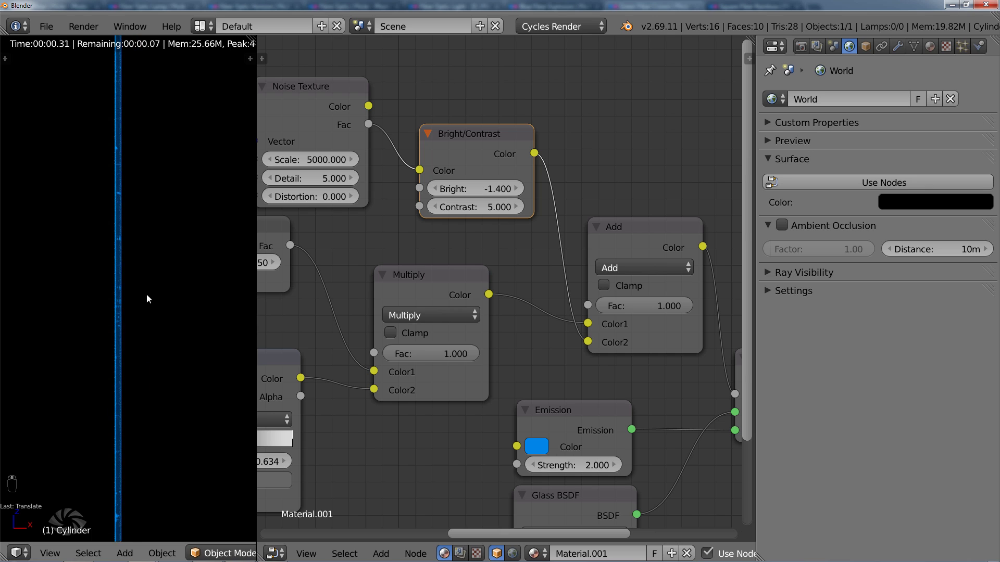
pyautogui.click(436, 189)
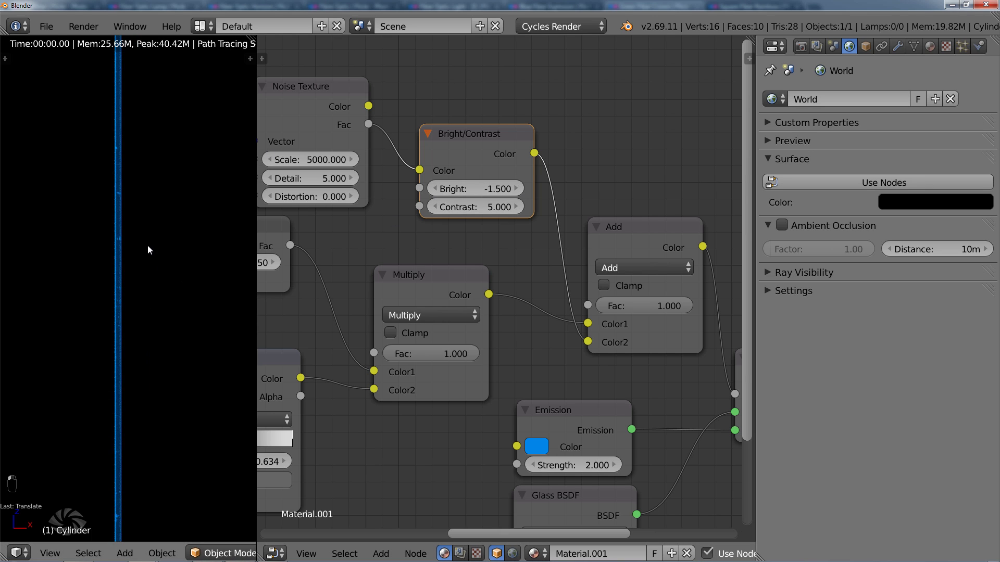
pyautogui.keyDown('shift'); pyautogui.moveTo(143, 314); pyautogui.dragTo(160, 168, button='middle'); pyautogui.keyUp('shift')
pyautogui.scroll(3, 157, 245)
pyautogui.scroll(2, 155, 234)
pyautogui.scroll(-7, 156, 202)
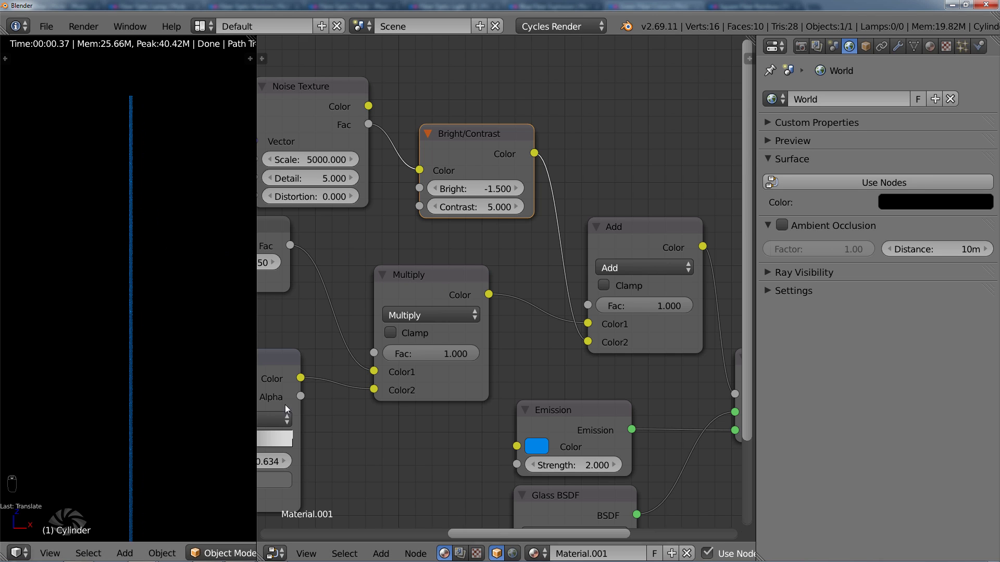
pyautogui.scroll(-1, 224, 553)
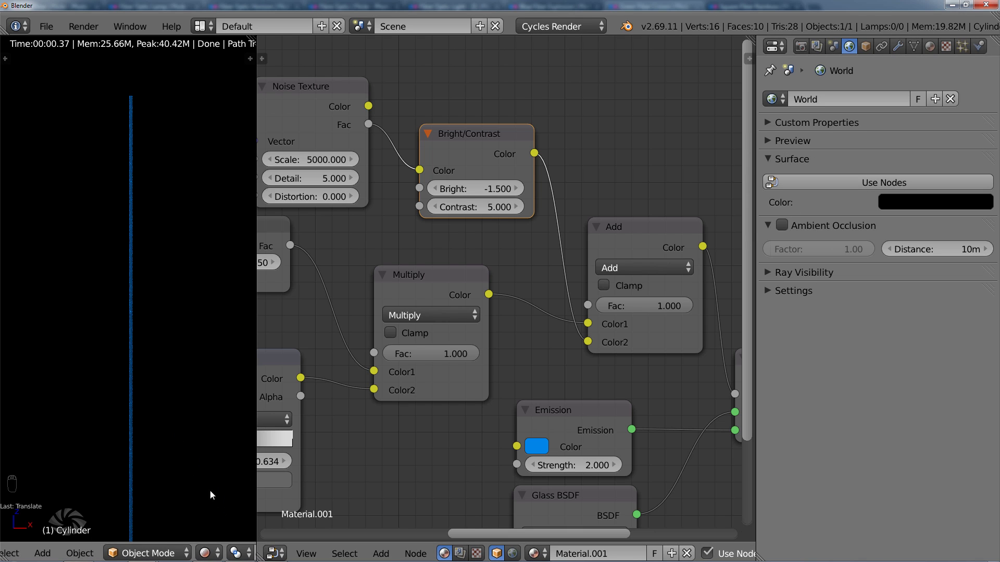
# Switch from rendered to Solid shading, enter Edit Mode and select only the cylinder's top-end vertices in wireframe, centring the view on them
pyautogui.click(214, 553)
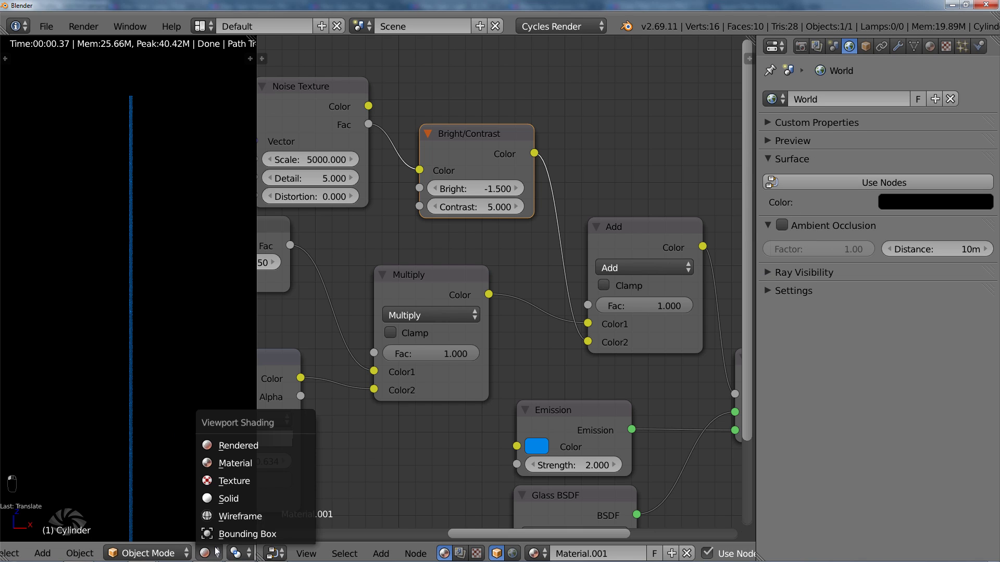
pyautogui.click(229, 499)
pyautogui.press('Tab')
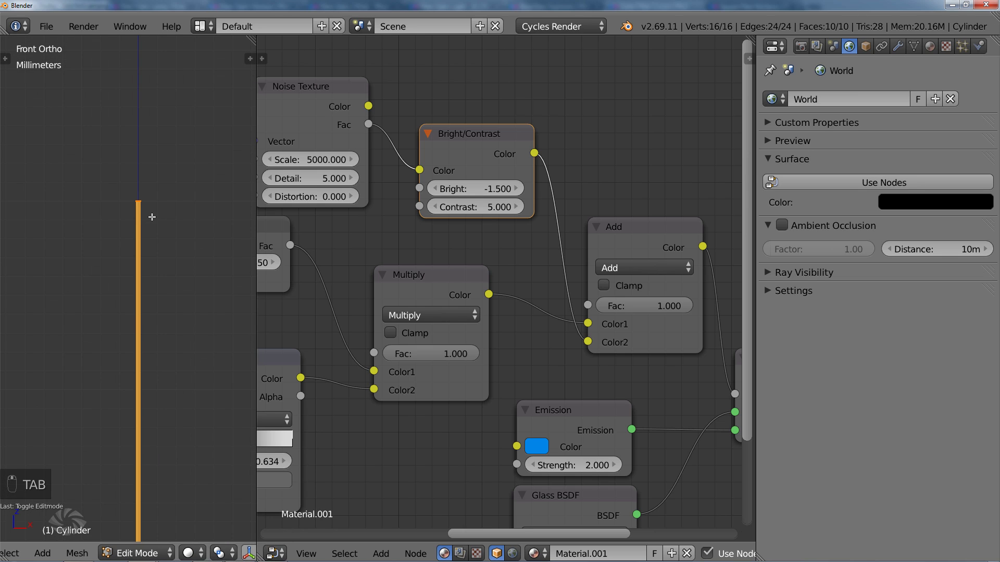
pyautogui.press('a')
pyautogui.press('a')
pyautogui.press('a')
pyautogui.press('a')
pyautogui.press('a')
pyautogui.press('z')
pyautogui.press('b')
pyautogui.moveTo(128, 192); pyautogui.dragTo(186, 245)
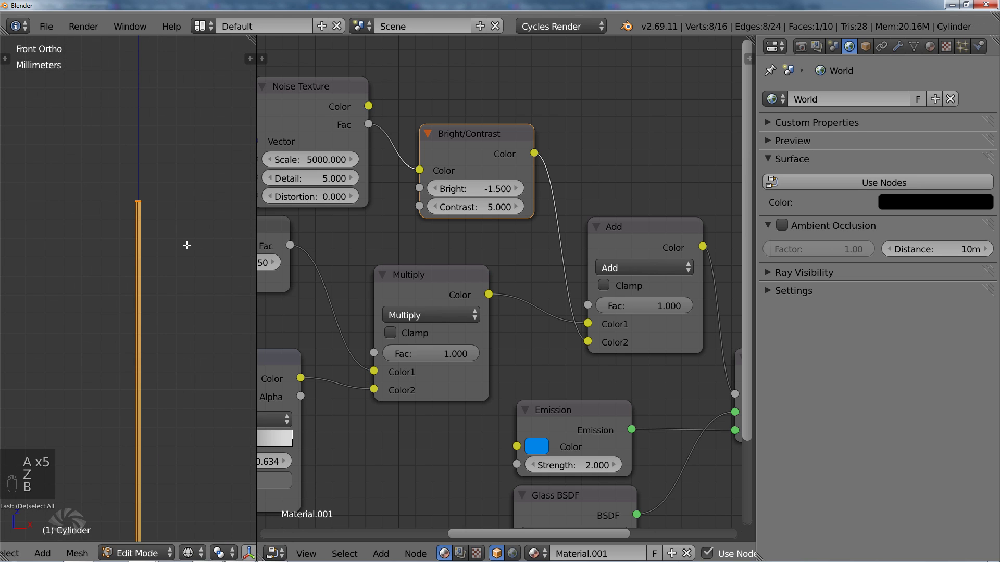
pyautogui.press('KP_Decimal')
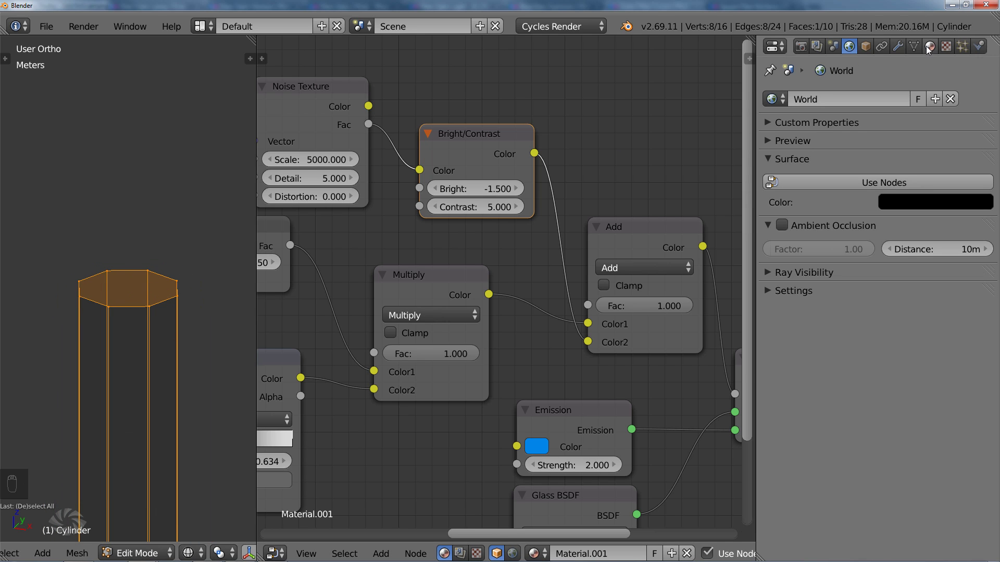
# Widen the 3D view and rename the cylinder's existing material to Main
pyautogui.click(262, 59)
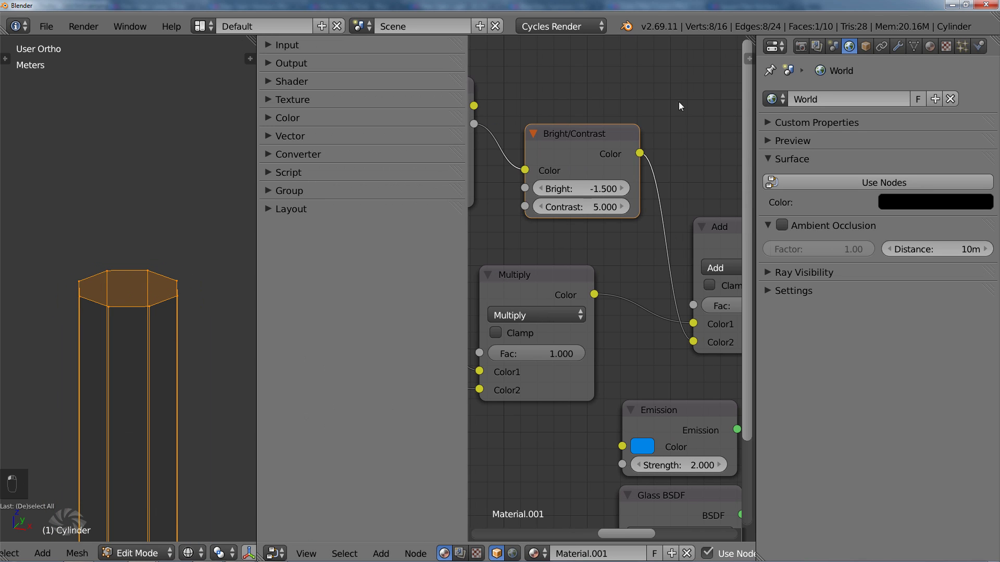
pyautogui.moveTo(474, 63); pyautogui.dragTo(673, 118)
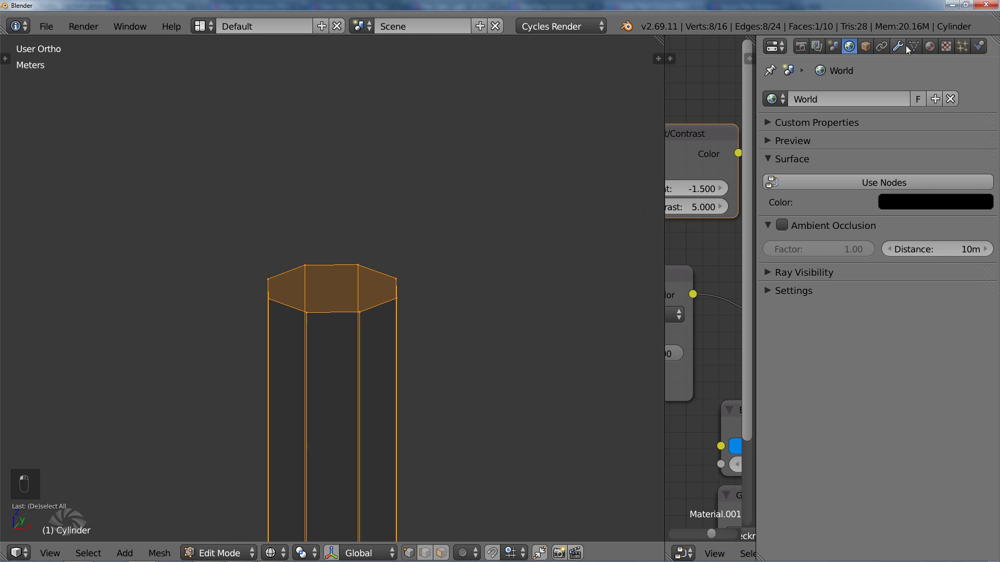
pyautogui.click(930, 46)
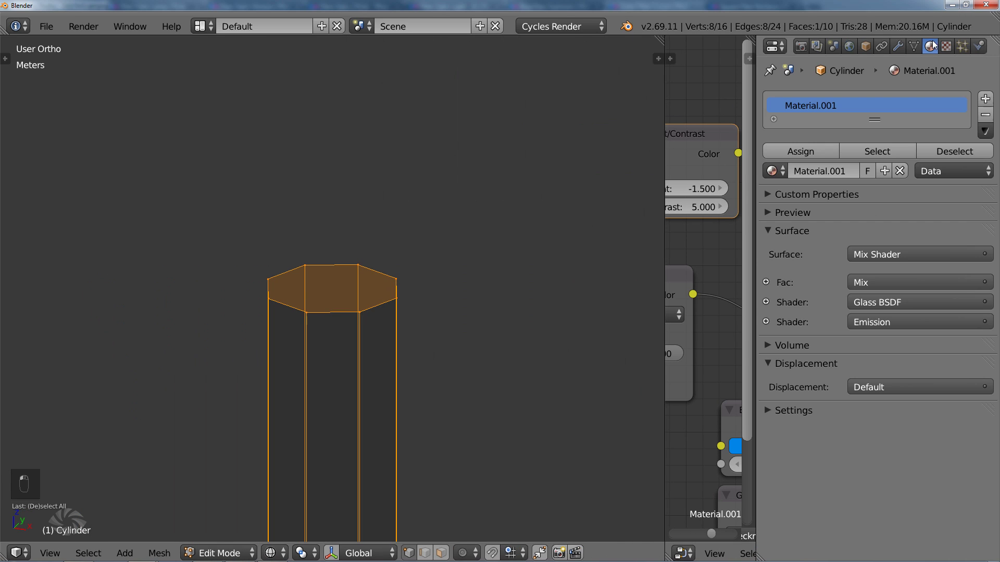
pyautogui.doubleClick(809, 107)
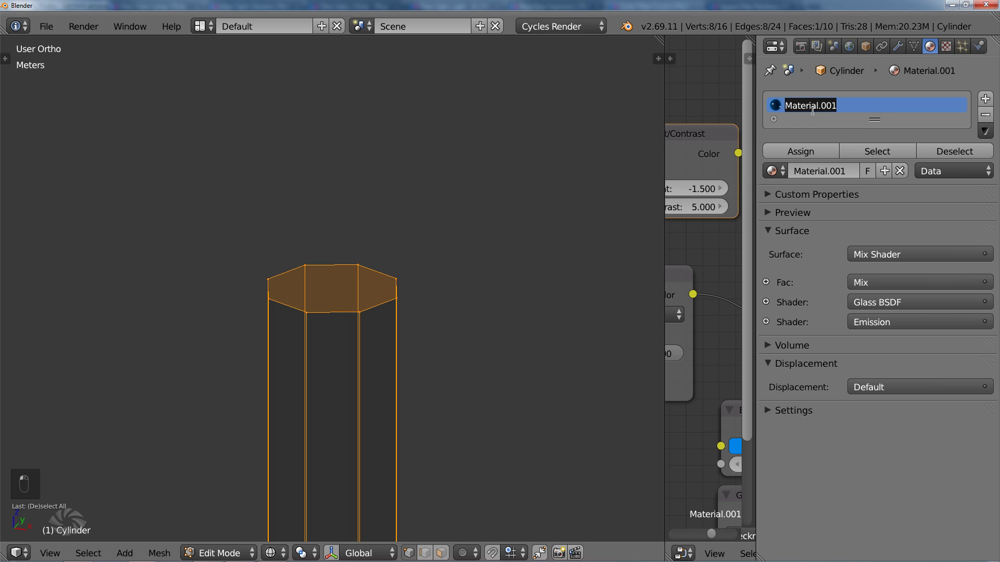
pyautogui.write('Main')
pyautogui.press('Return')
# Add a second material slot to the cylinder with a new material named Tip
pyautogui.click(985, 100)
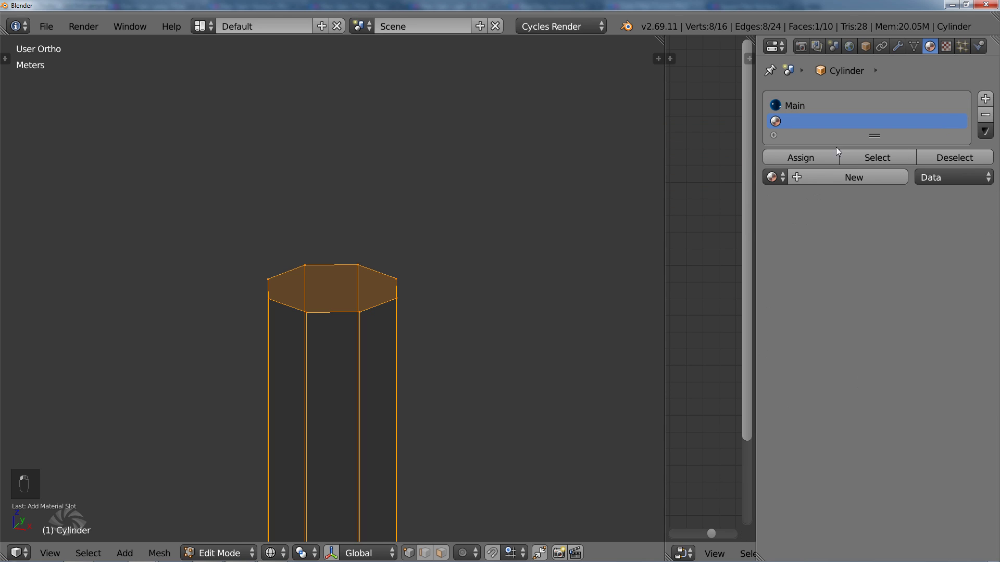
pyautogui.click(827, 175)
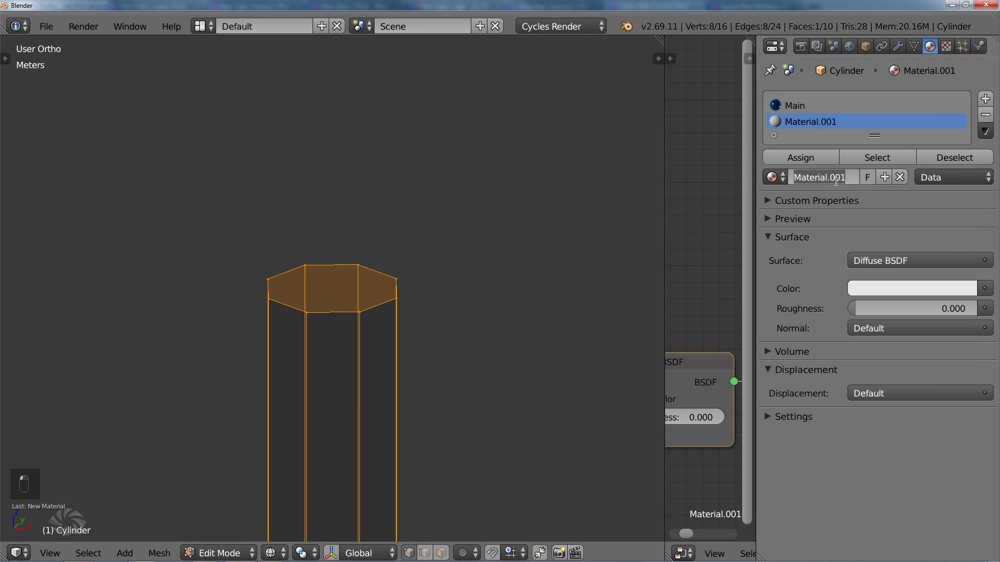
pyautogui.write('Tip')
pyautogui.press('Return')
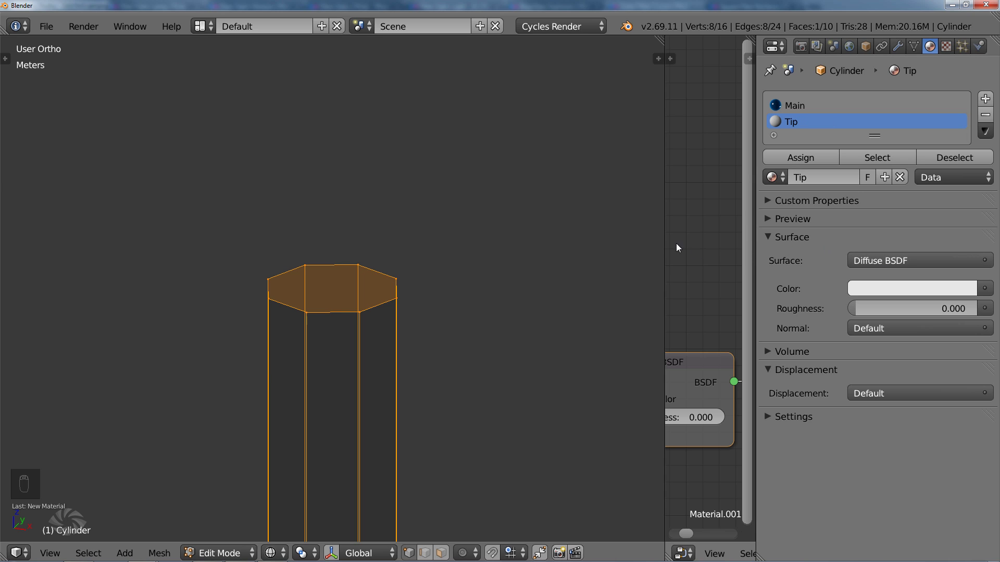
# Change the Tip material's surface shader to Emission with a strength of 200 and a bright blue color
pyautogui.moveTo(665, 240); pyautogui.dragTo(409, 241)
pyautogui.click(886, 260)
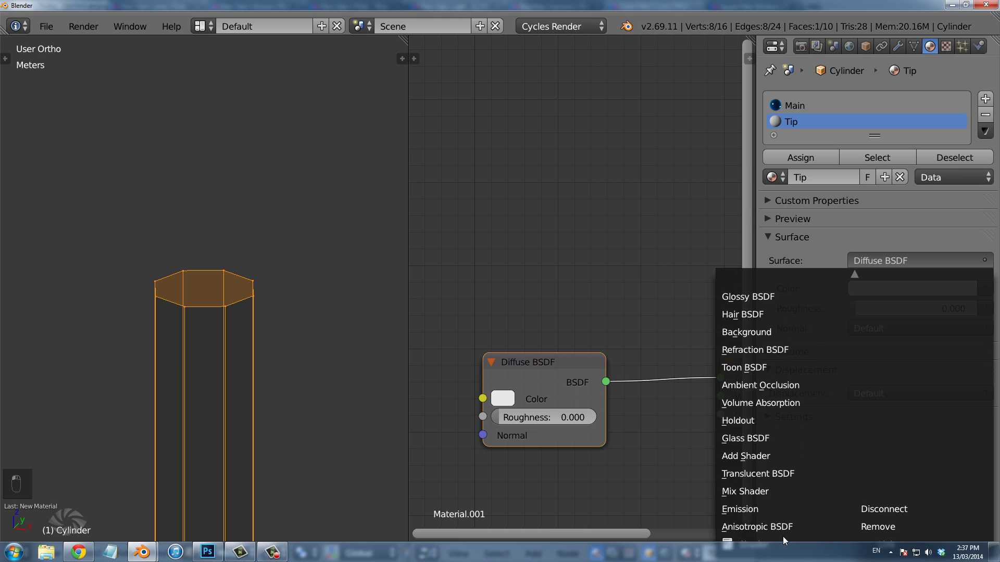
pyautogui.click(769, 510)
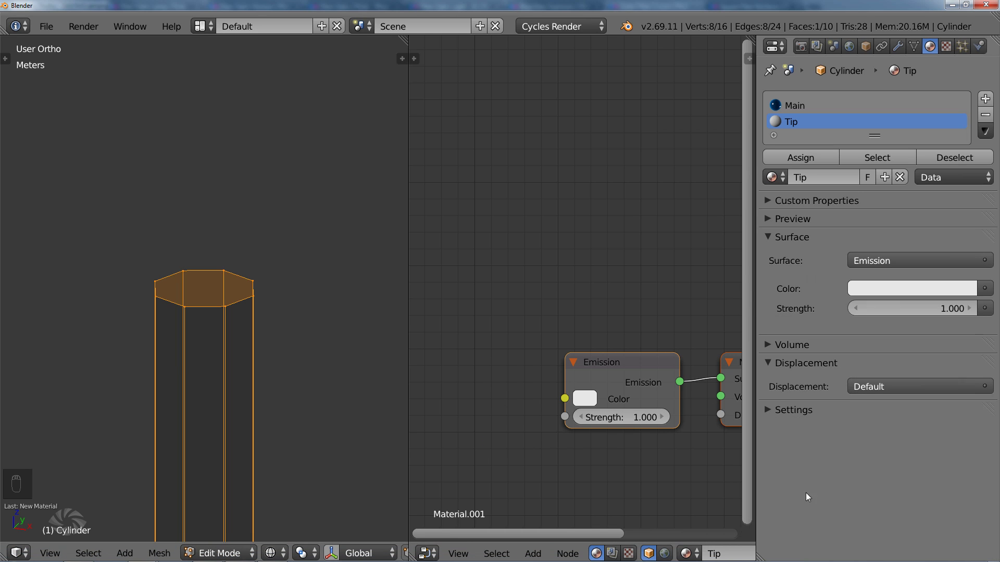
pyautogui.click(926, 308)
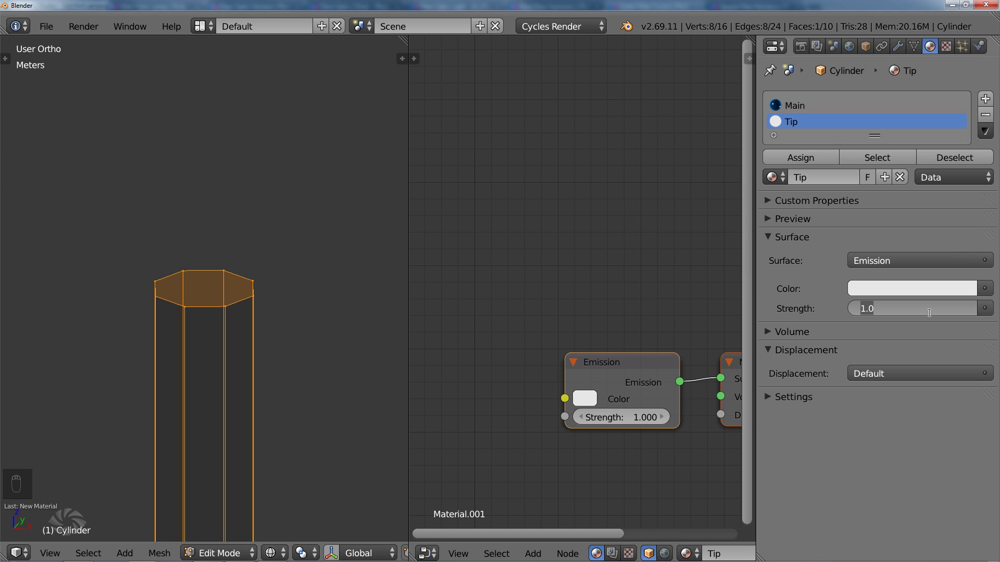
pyautogui.write('200')
pyautogui.press('Return')
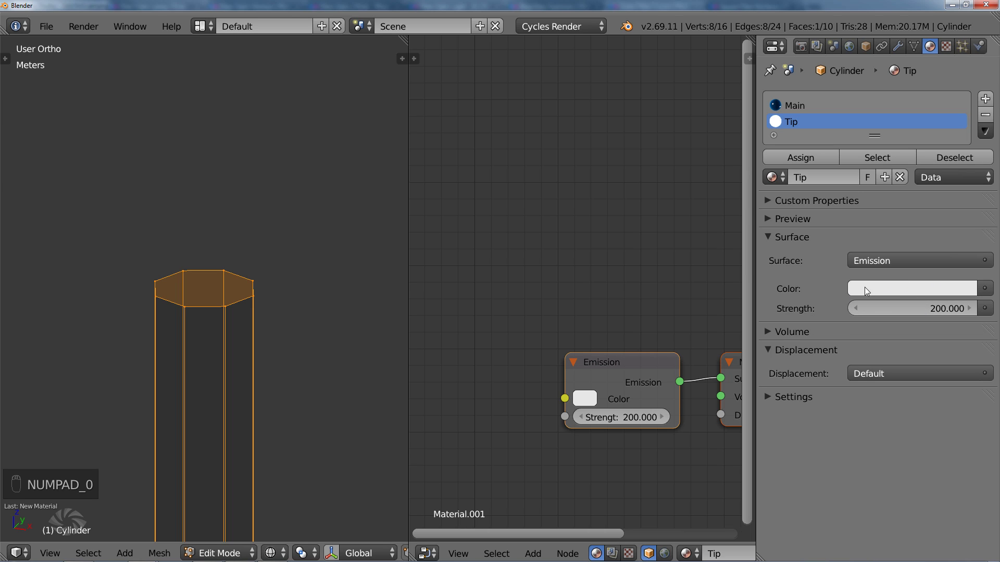
pyautogui.click(887, 289)
pyautogui.moveTo(893, 125); pyautogui.dragTo(928, 66)
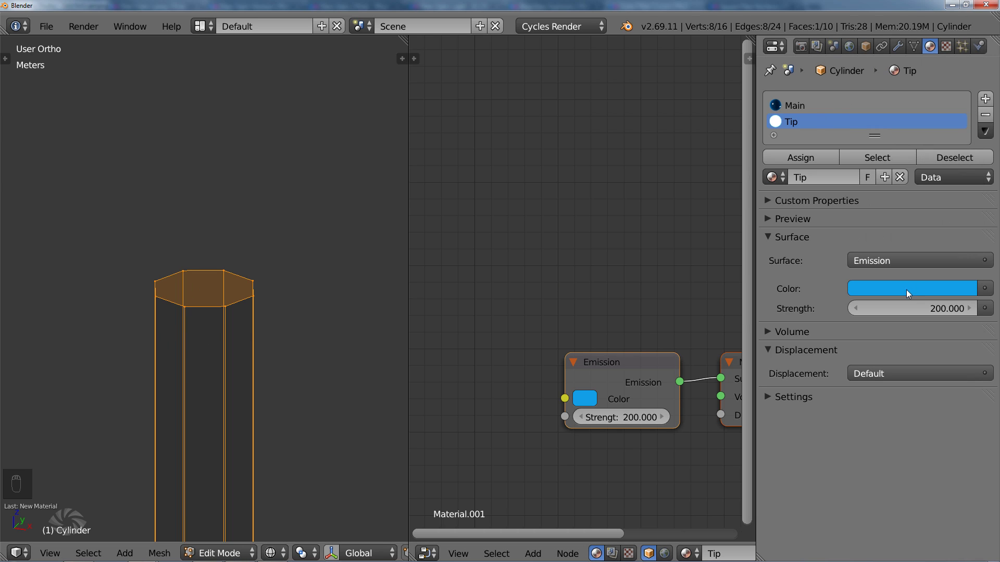
# Assign the Tip material to the selected top end of the cylinder and return to Object Mode with solid display
pyautogui.click(792, 158)
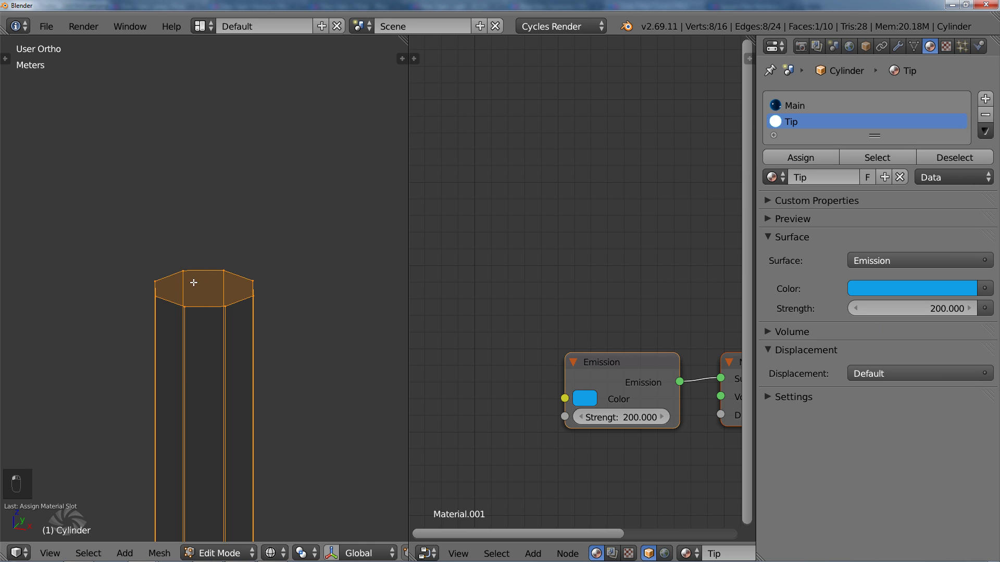
pyautogui.press('Tab')
pyautogui.press('z')
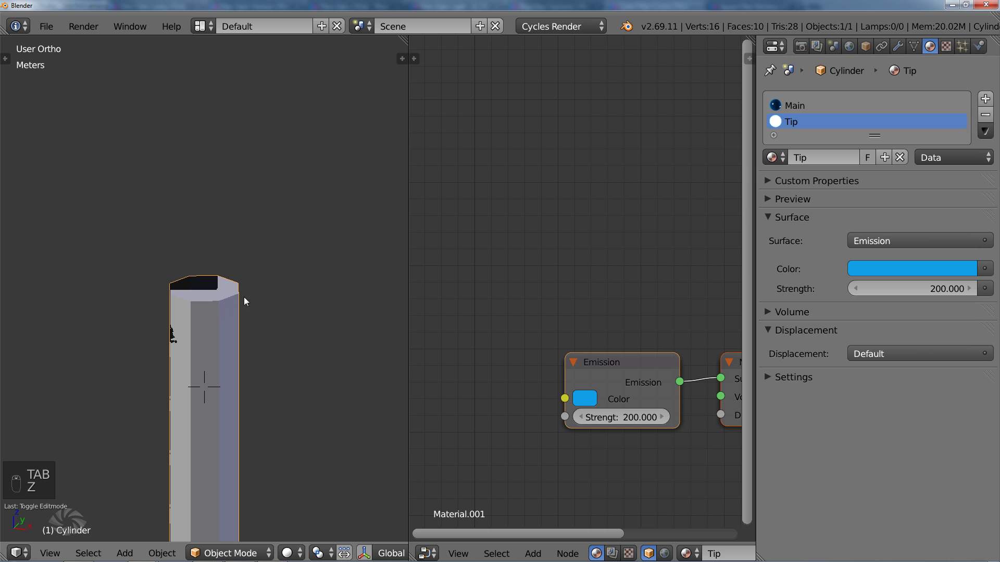
# Set the Main material's viewport color to light blue in its material settings
pyautogui.scroll(-4, 245, 301)
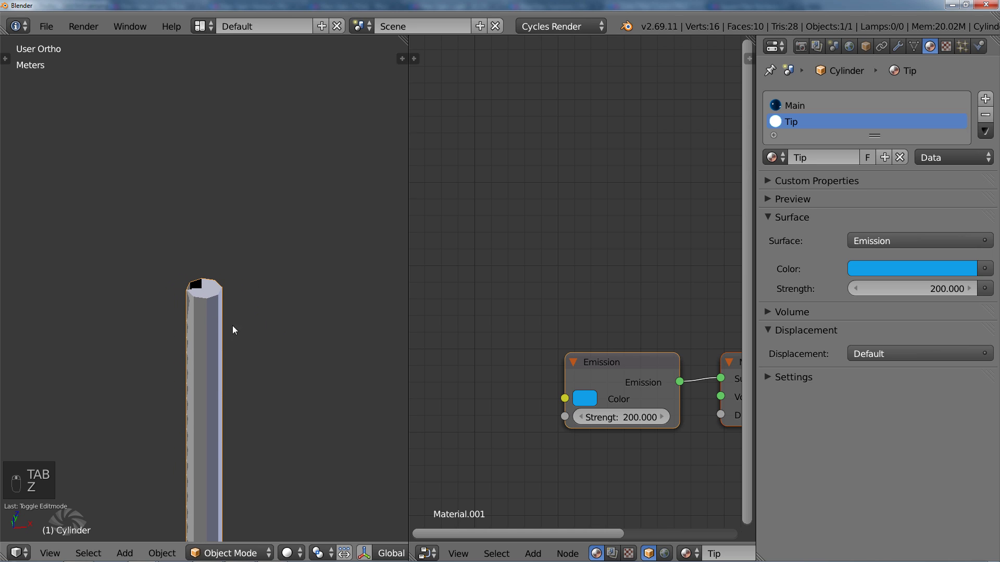
pyautogui.click(802, 105)
pyautogui.click(796, 123)
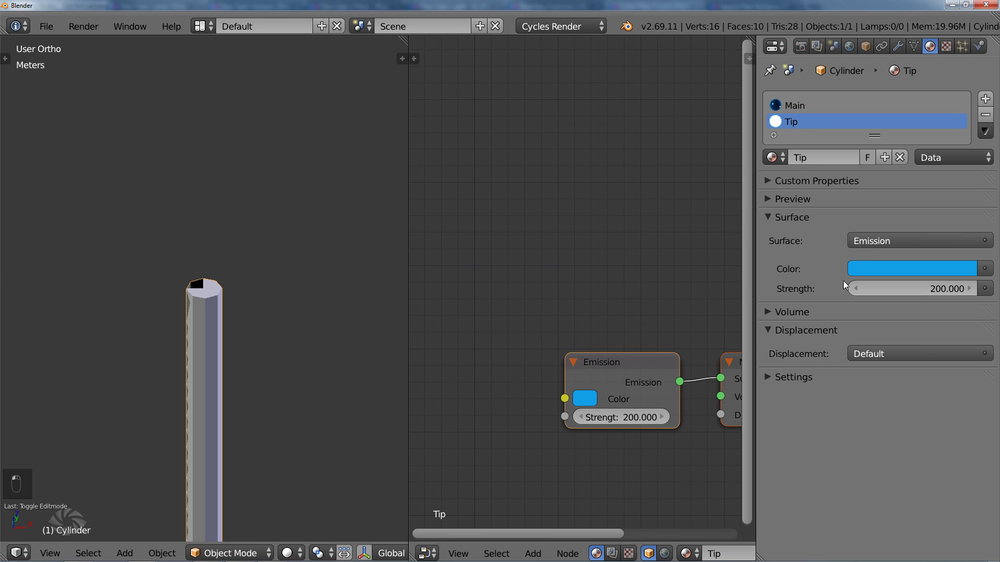
pyautogui.click(800, 105)
pyautogui.click(780, 396)
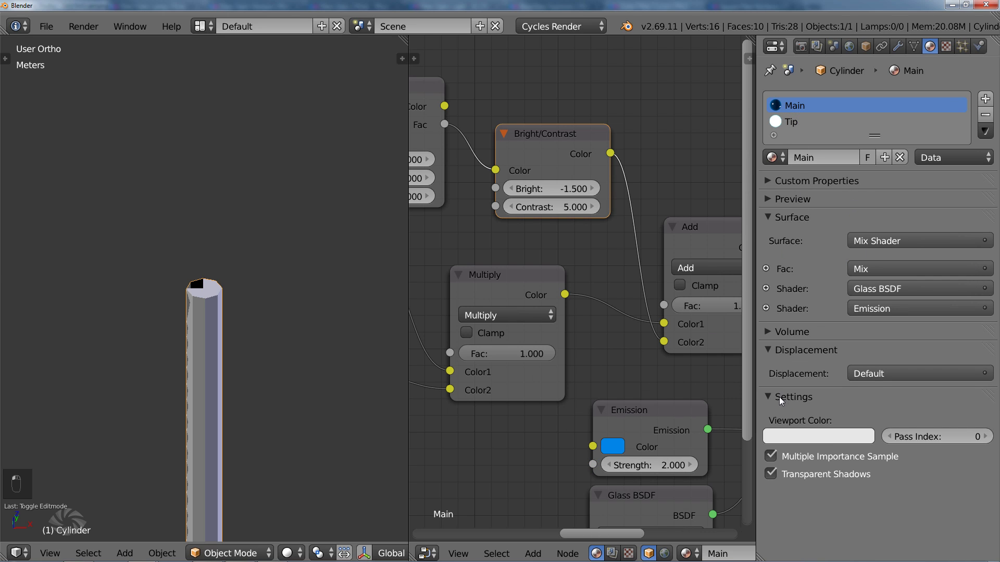
pyautogui.click(822, 438)
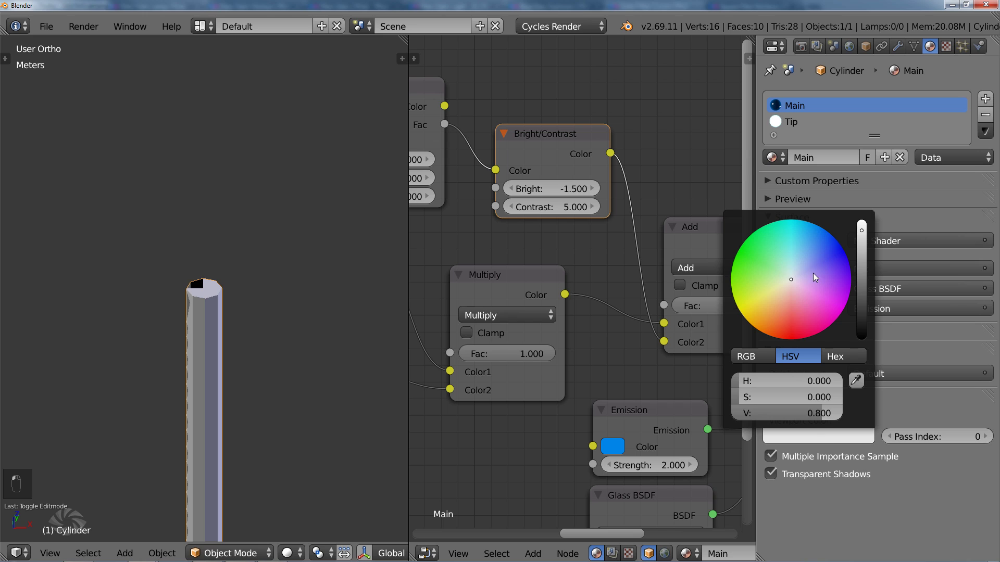
pyautogui.click(807, 245)
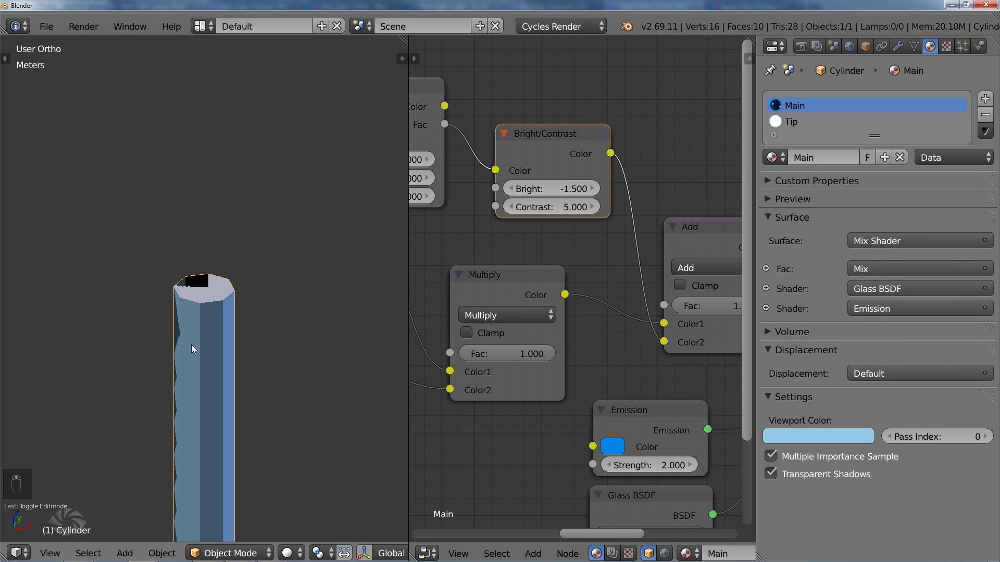
# Apply smooth shading to the cylinder
pyautogui.moveTo(192, 346); pyautogui.dragTo(217, 296, button='middle')
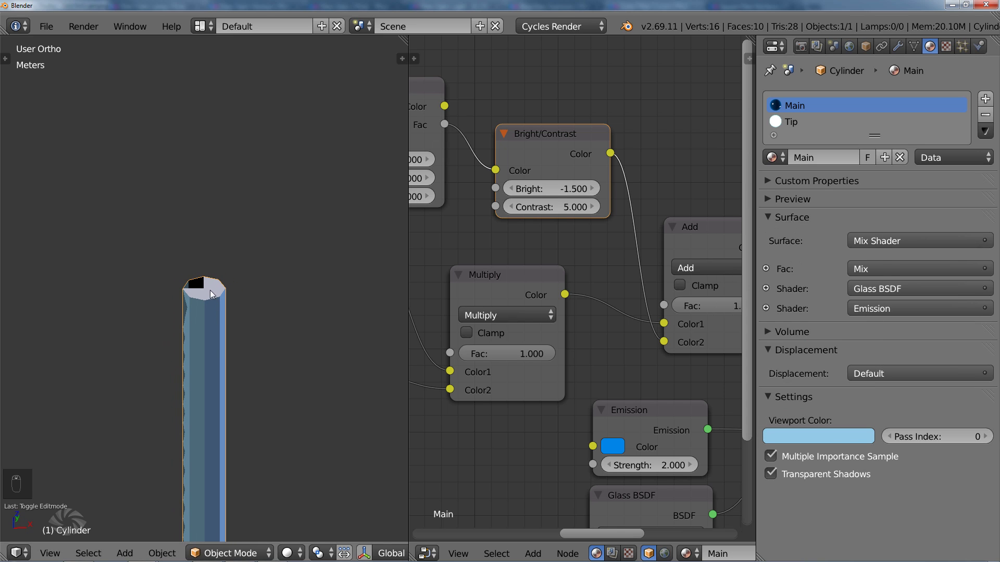
pyautogui.moveTo(198, 385); pyautogui.dragTo(205, 363, button='middle')
pyautogui.press('t')
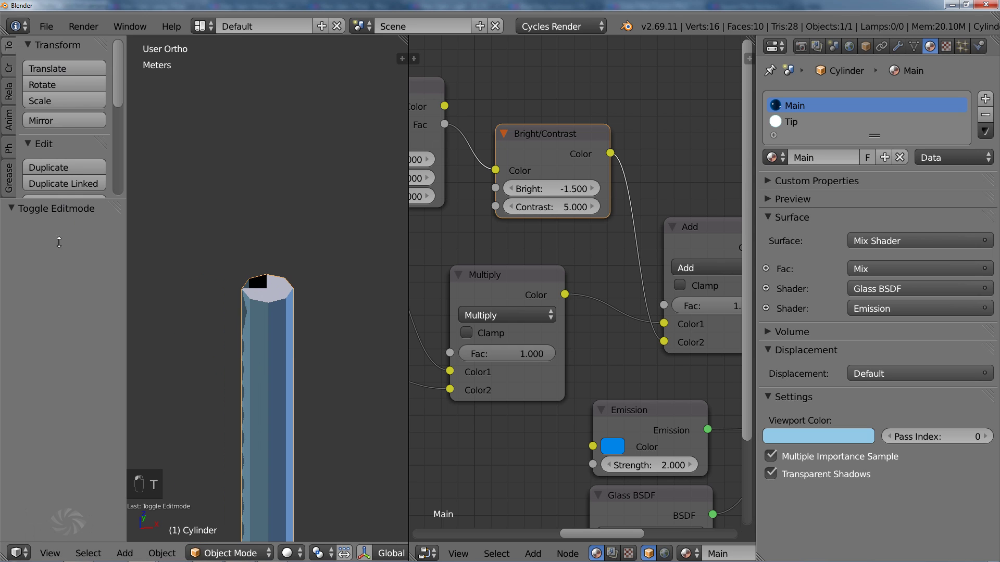
pyautogui.click(52, 279)
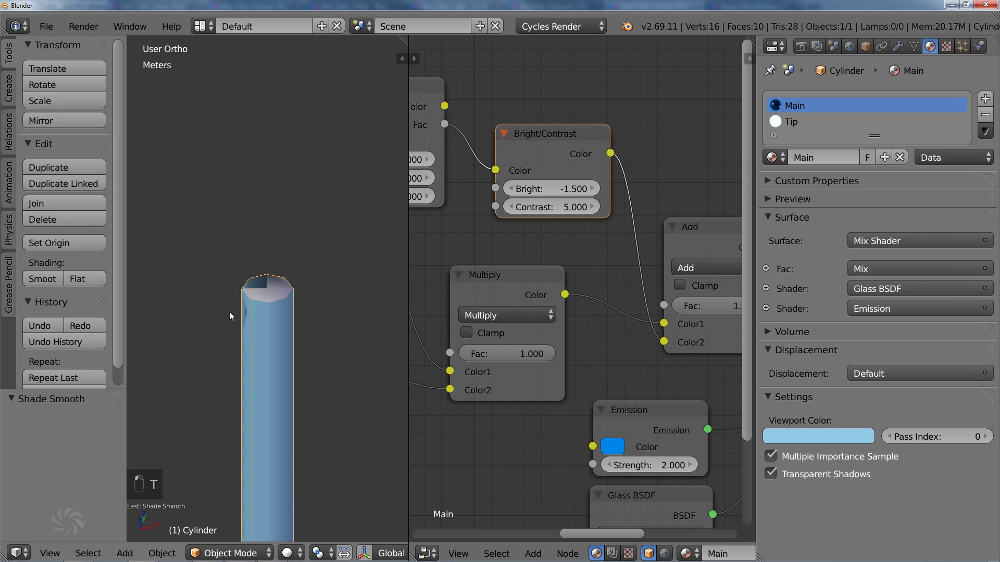
pyautogui.press('t')
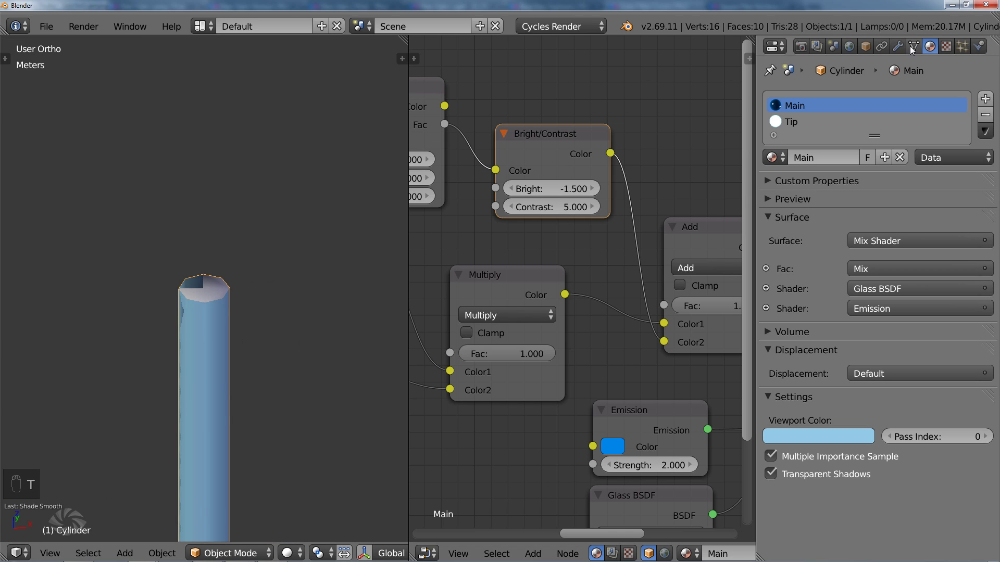
# Add an Edge Split modifier to the cylinder with a split angle of 60°
pyautogui.click(867, 46)
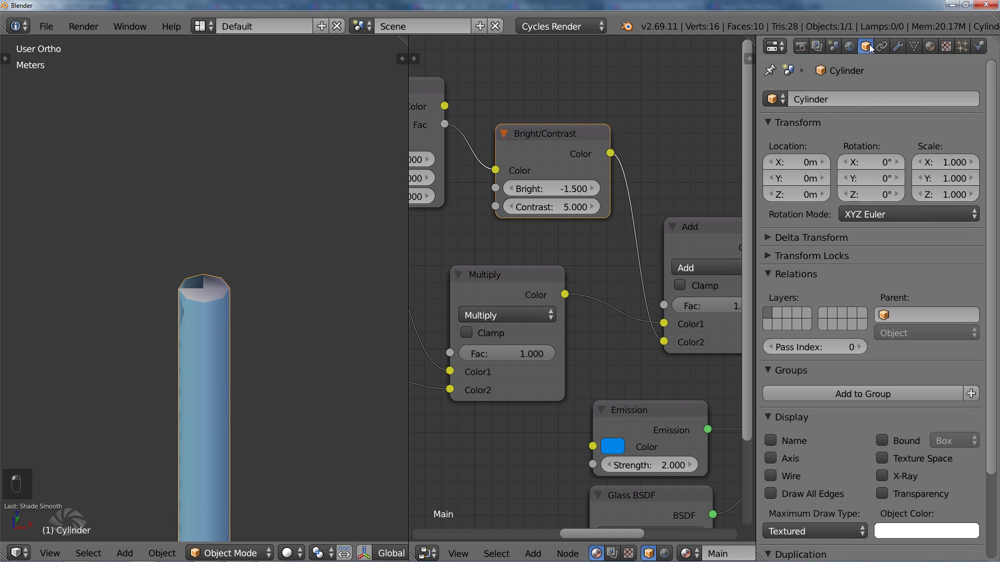
pyautogui.click(897, 46)
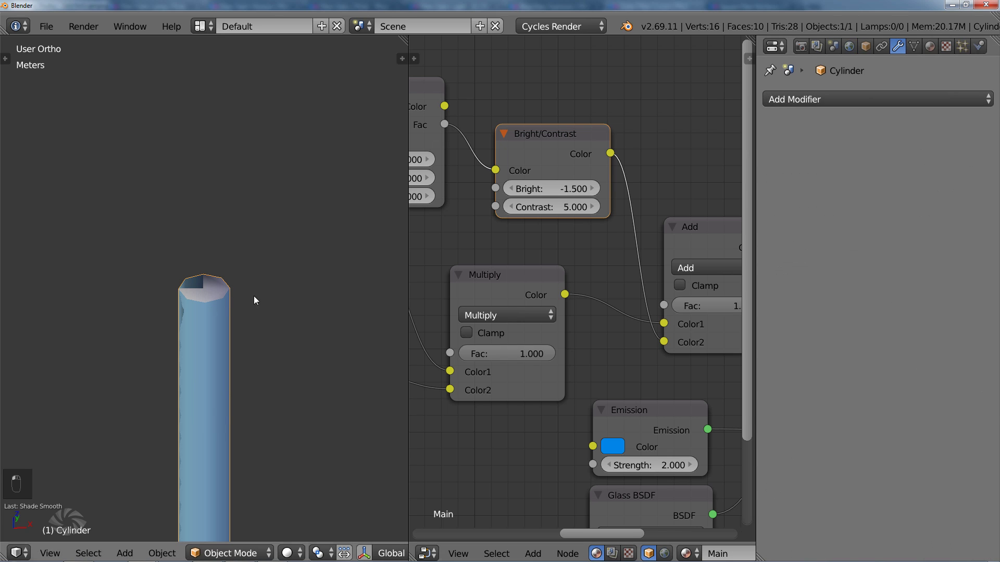
pyautogui.click(841, 98)
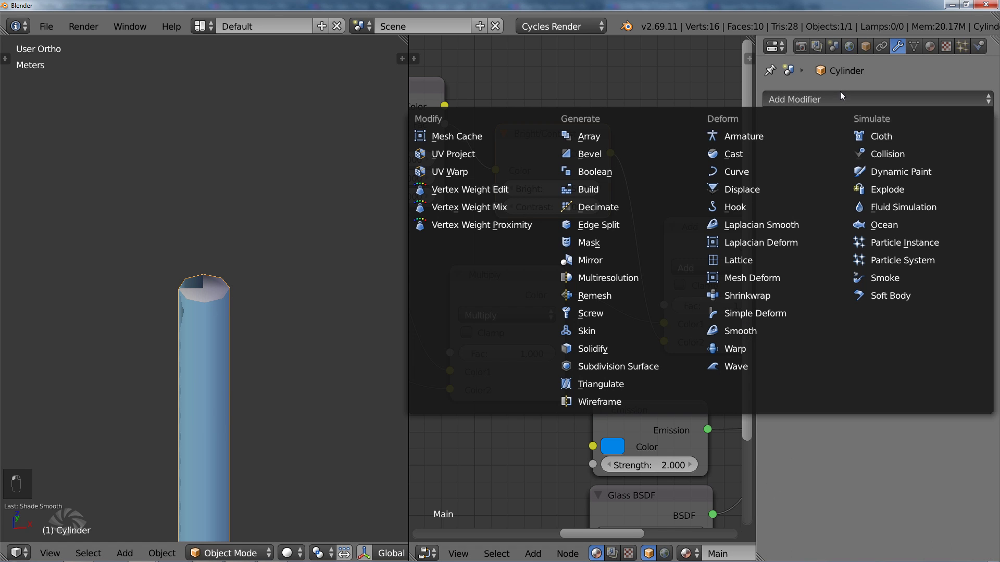
pyautogui.click(613, 224)
pyautogui.click(837, 192)
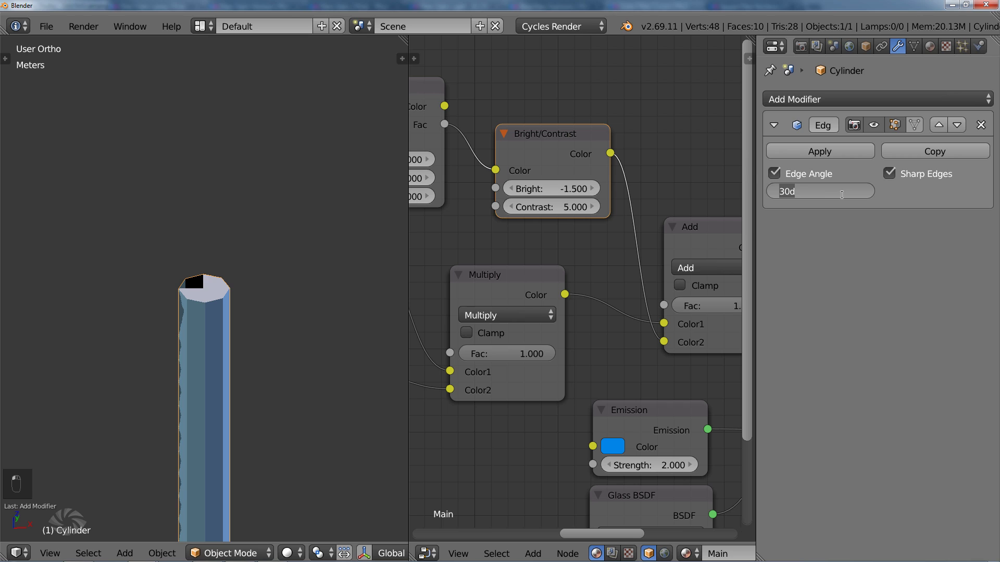
pyautogui.write('60')
pyautogui.press('Return')
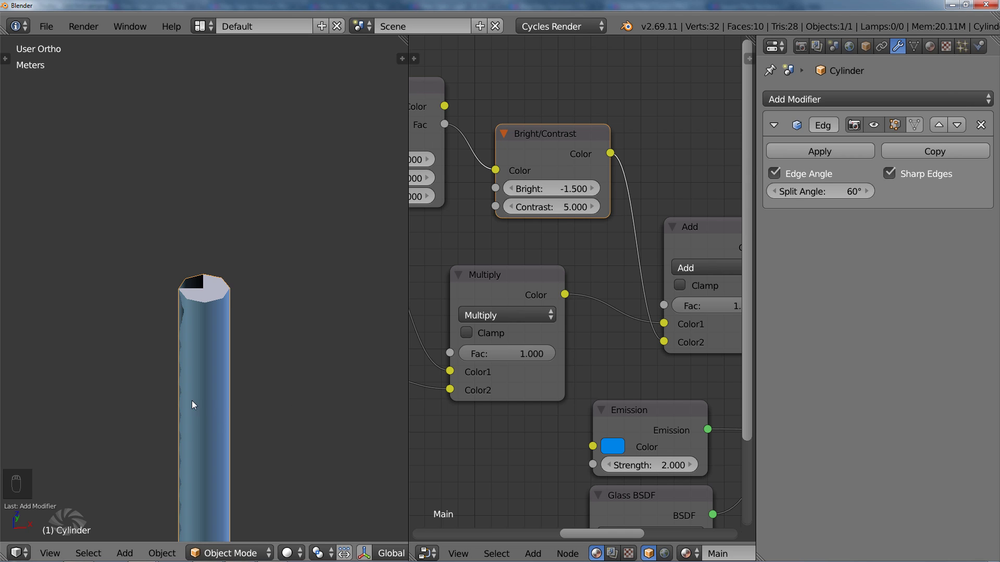
# Examine the glowing strand and its tip in the rendered preview at several distances, and return to solid display
pyautogui.scroll(-8, 233, 402)
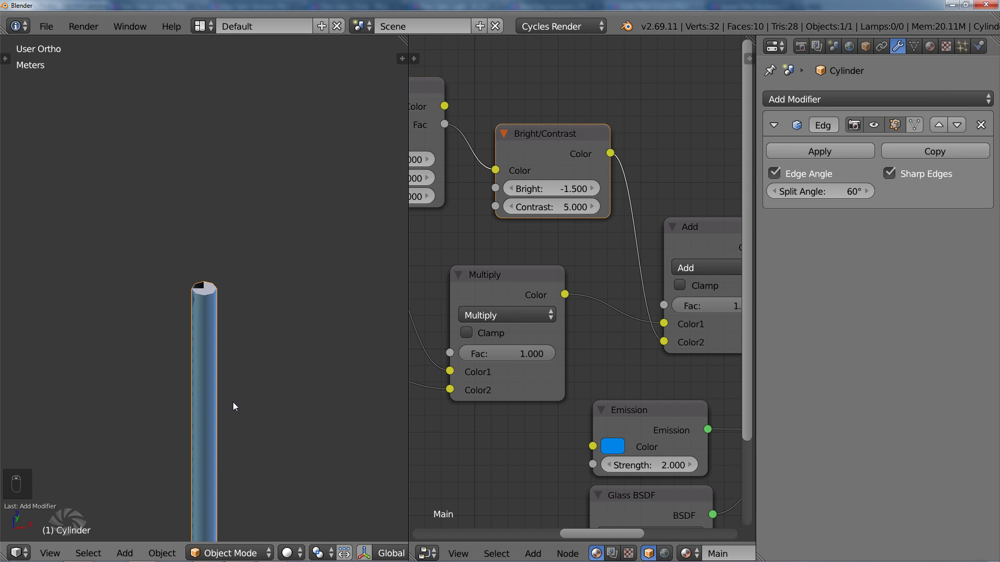
pyautogui.click(286, 553)
pyautogui.click(322, 444)
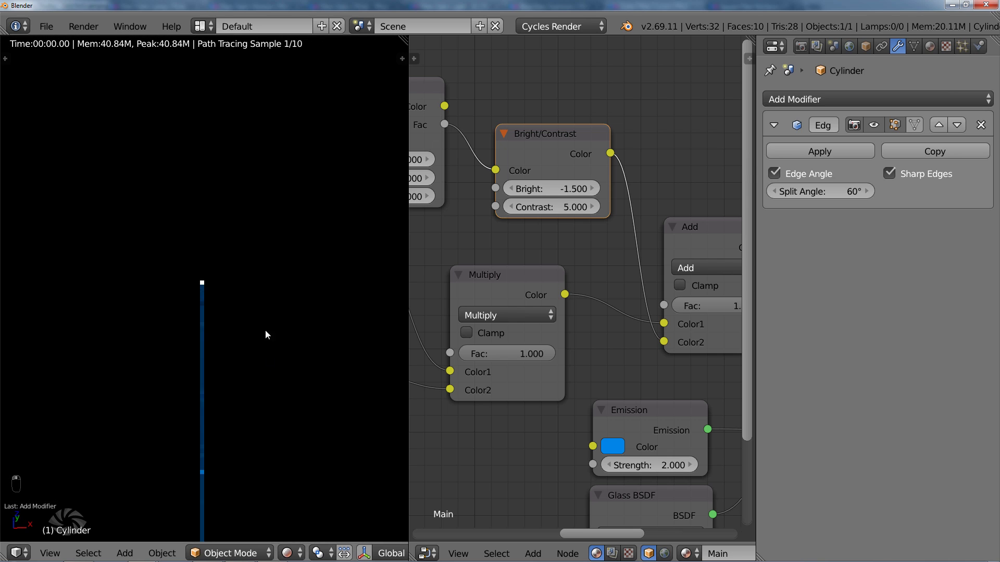
pyautogui.scroll(-5, 260, 301)
pyautogui.scroll(6, 272, 278)
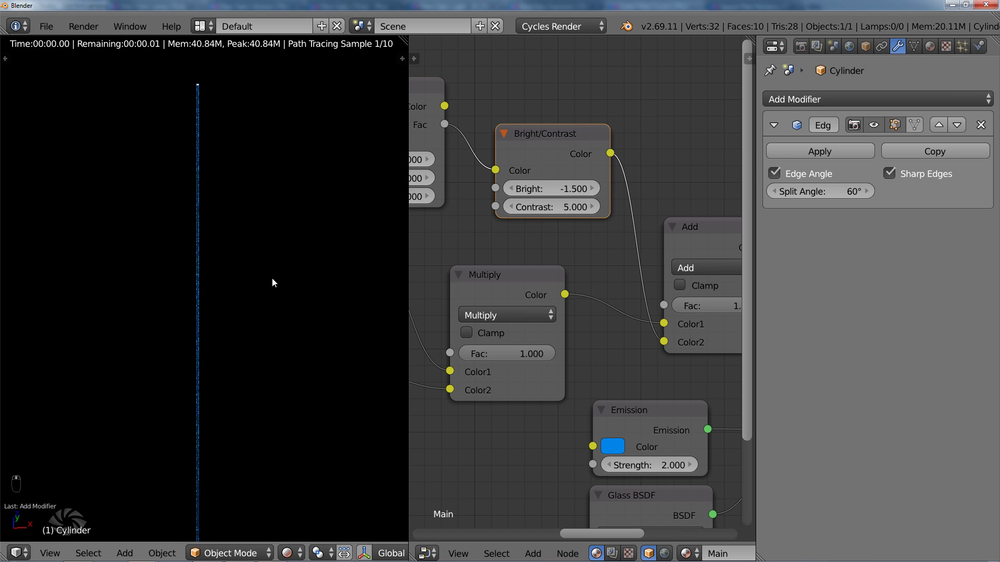
pyautogui.scroll(-4, 272, 328)
pyautogui.scroll(-4, 271, 328)
pyautogui.keyDown('shift'); pyautogui.moveTo(280, 335); pyautogui.dragTo(295, 213, button='middle'); pyautogui.keyUp('shift')
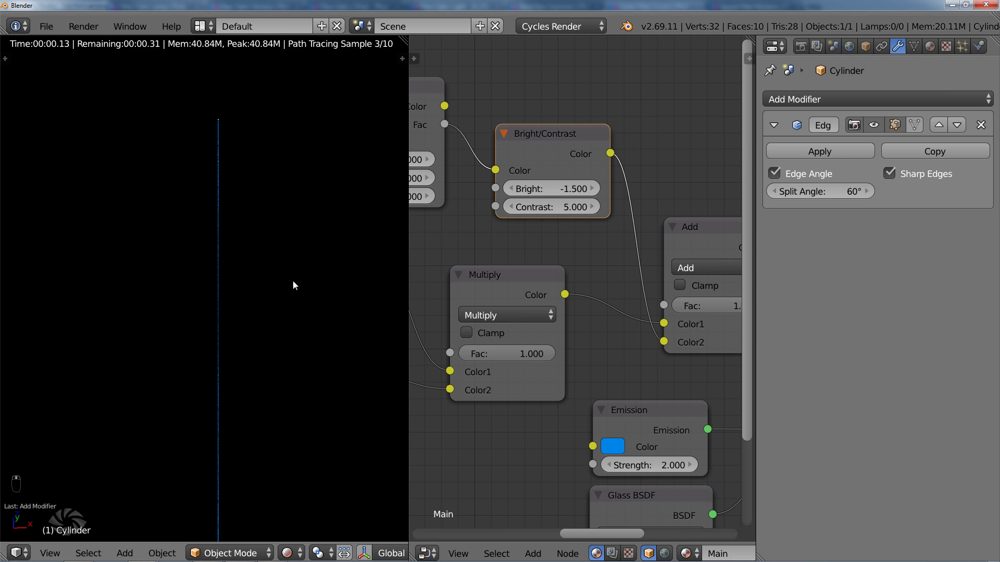
pyautogui.scroll(-3, 294, 341)
pyautogui.scroll(3, 223, 346)
pyautogui.keyDown('shift'); pyautogui.moveTo(223, 346); pyautogui.dragTo(254, 131, button='middle'); pyautogui.keyUp('shift')
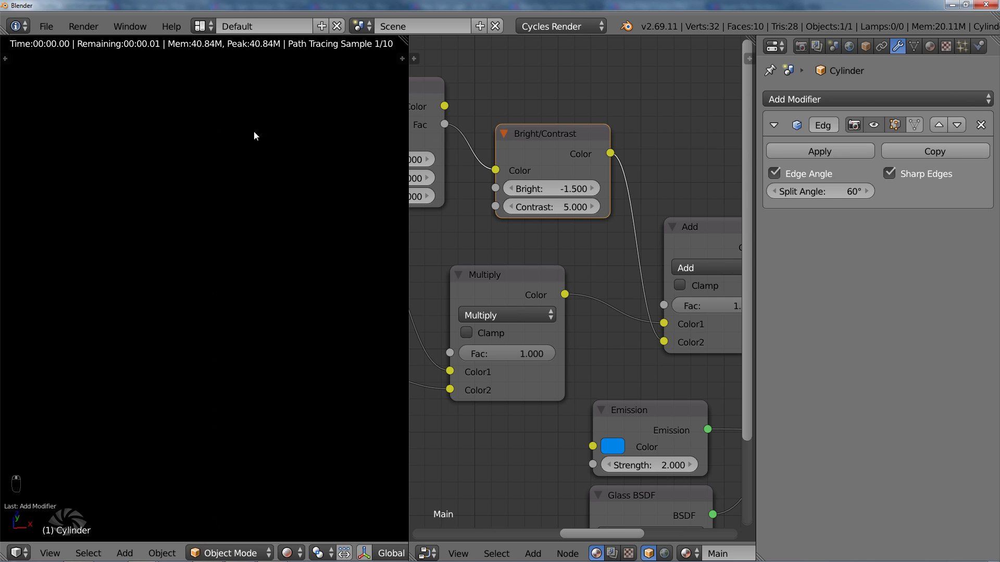
pyautogui.scroll(1, 229, 297)
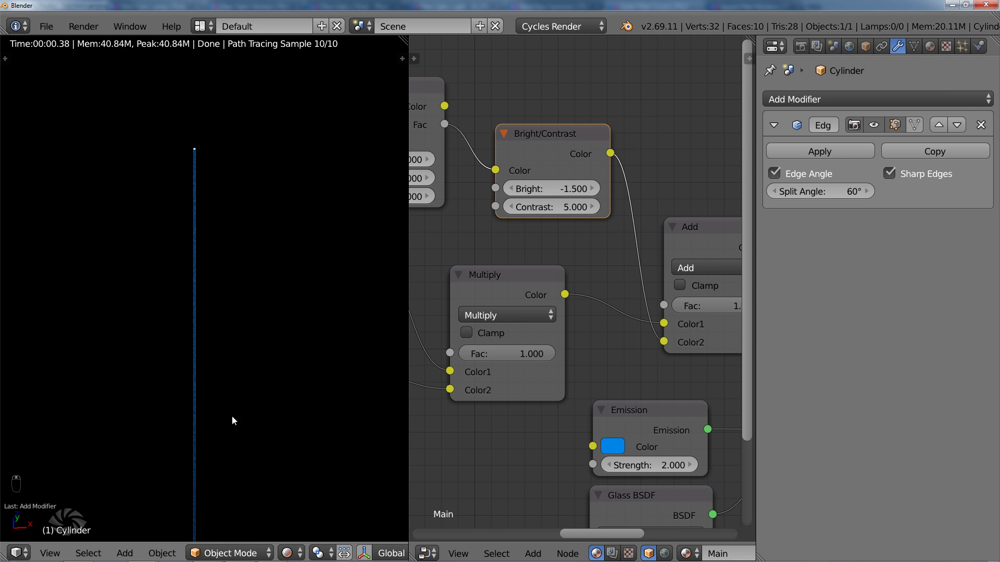
pyautogui.click(293, 552)
pyautogui.click(312, 495)
# Merge the node editor area into the 3D view and add a plane at the base of the strand
pyautogui.scroll(-3, 246, 367)
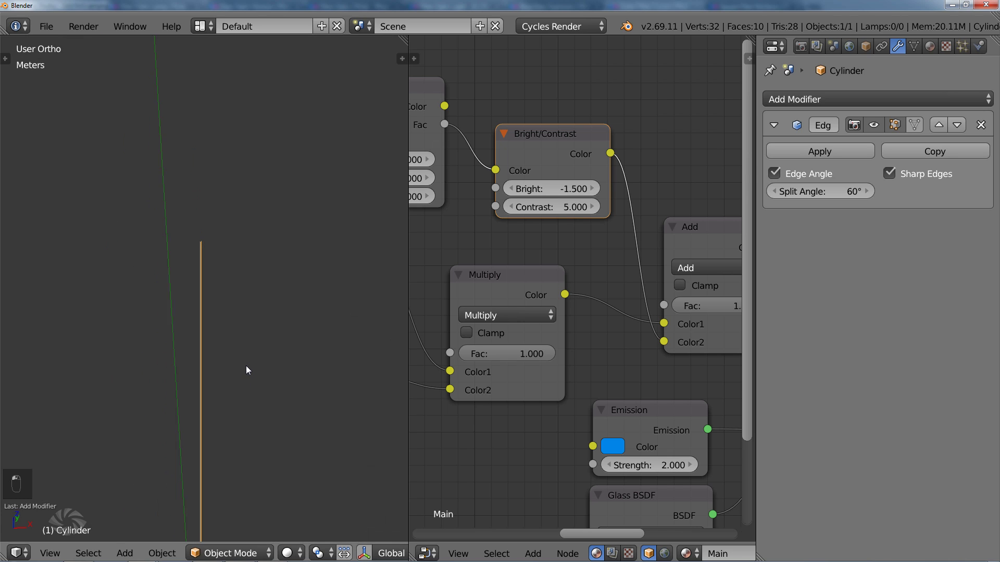
pyautogui.moveTo(244, 370); pyautogui.dragTo(282, 226, button='middle')
pyautogui.scroll(3, 288, 359)
pyautogui.hotkey('shift', 'a')
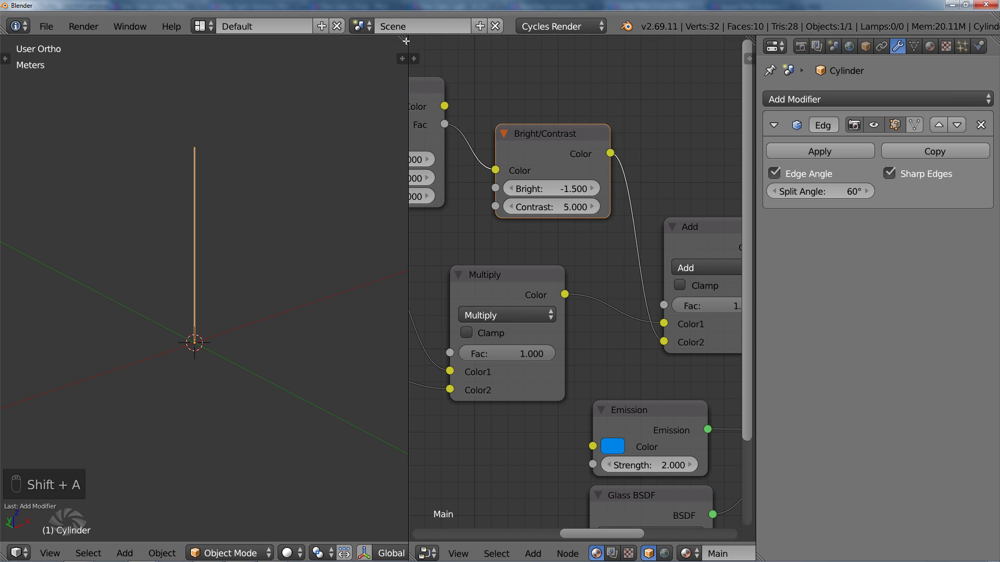
pyautogui.moveTo(405, 39); pyautogui.dragTo(470, 198)
pyautogui.hotkey('shift', 'a')
pyautogui.click(473, 212)
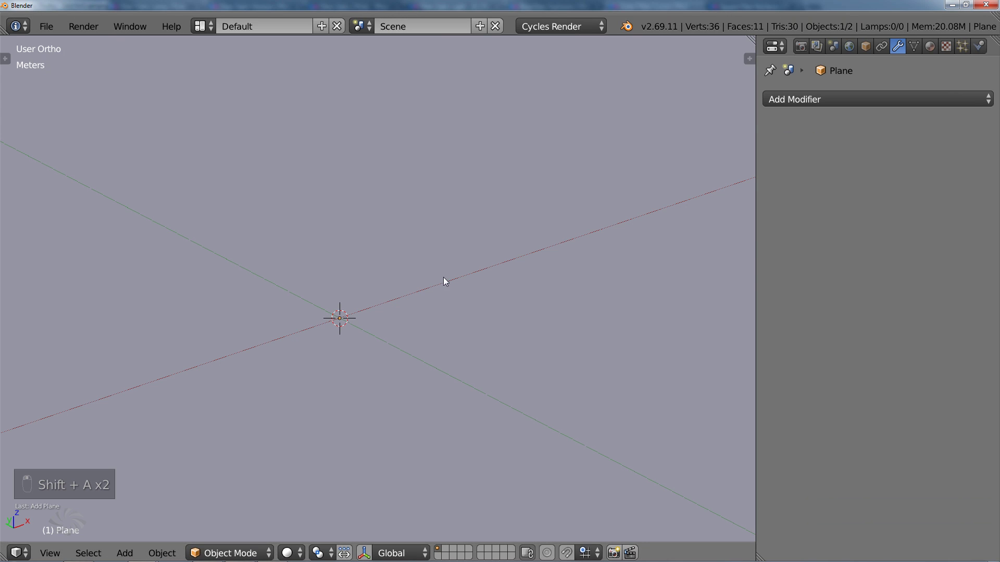
# Scale the plane down to about 30.7 cm square around the strand's base, using the transform dimensions as reference
pyautogui.press('n')
pyautogui.scroll(10, 671, 224)
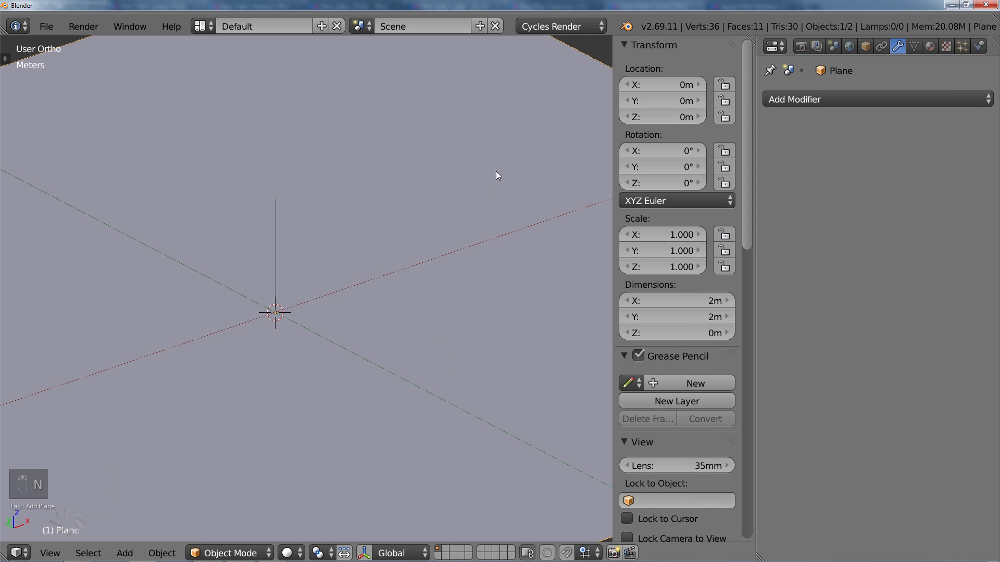
pyautogui.press('s')
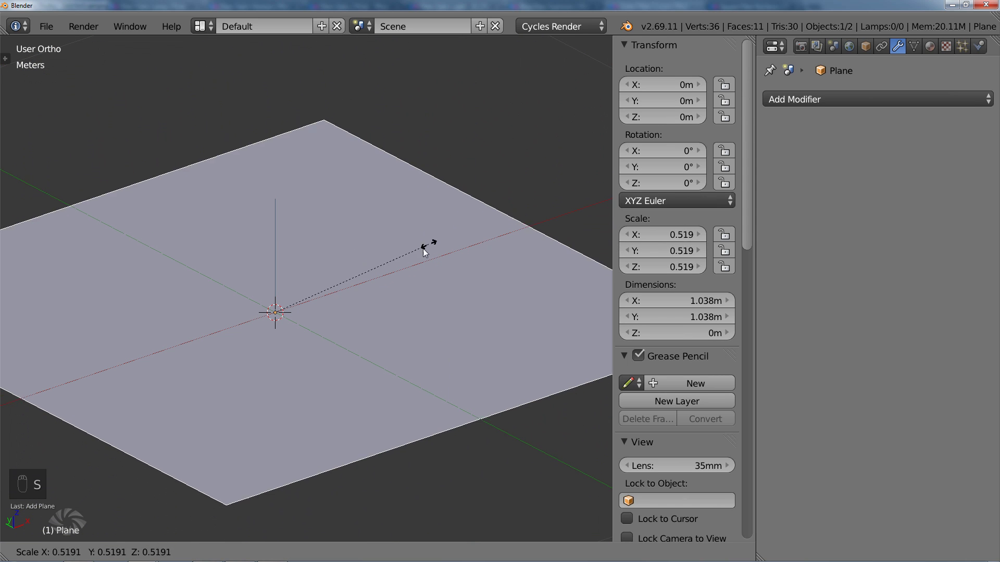
pyautogui.click(325, 307)
pyautogui.moveTo(312, 313); pyautogui.dragTo(269, 280, button='middle')
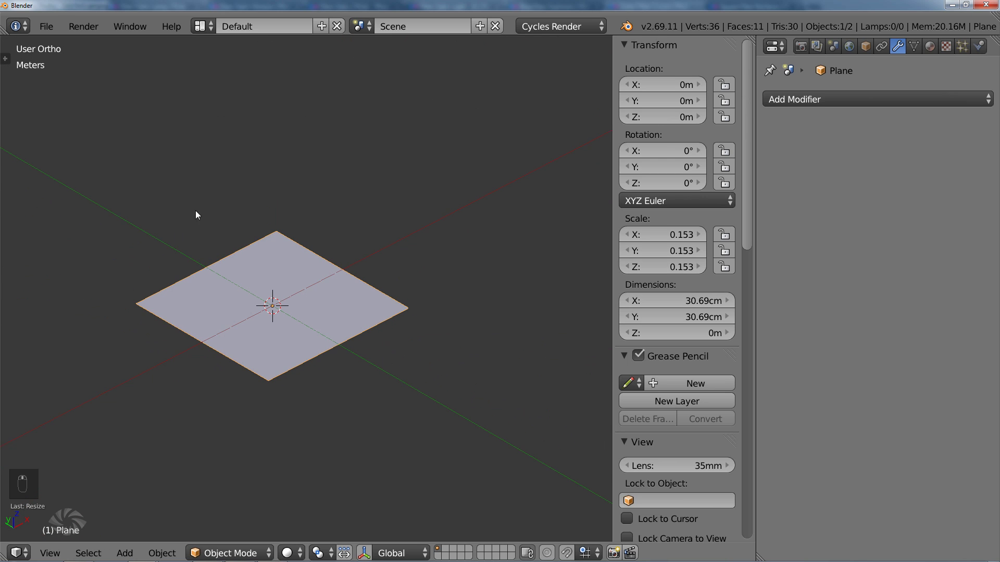
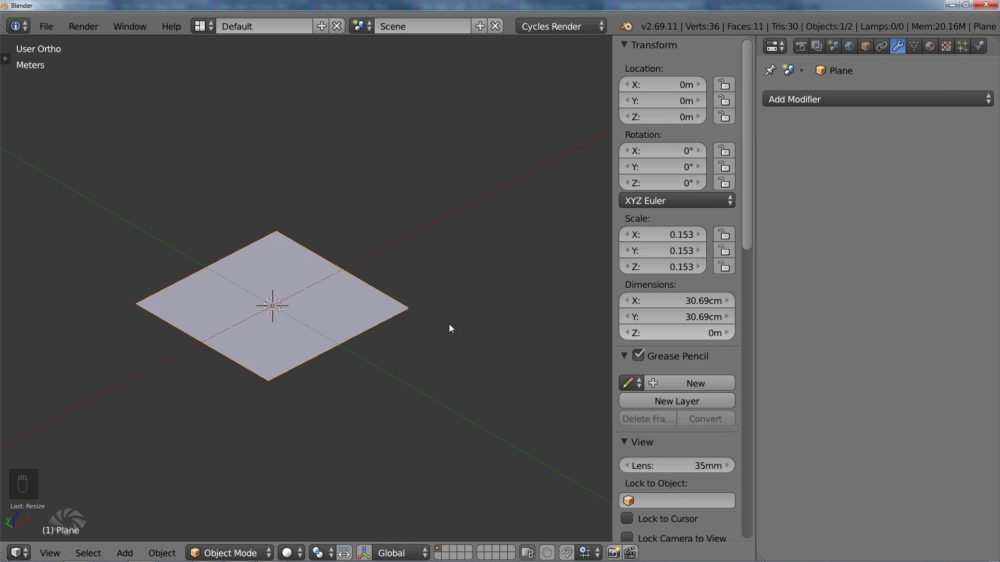
pyautogui.press('n')
pyautogui.moveTo(349, 303); pyautogui.dragTo(330, 320, button='middle')
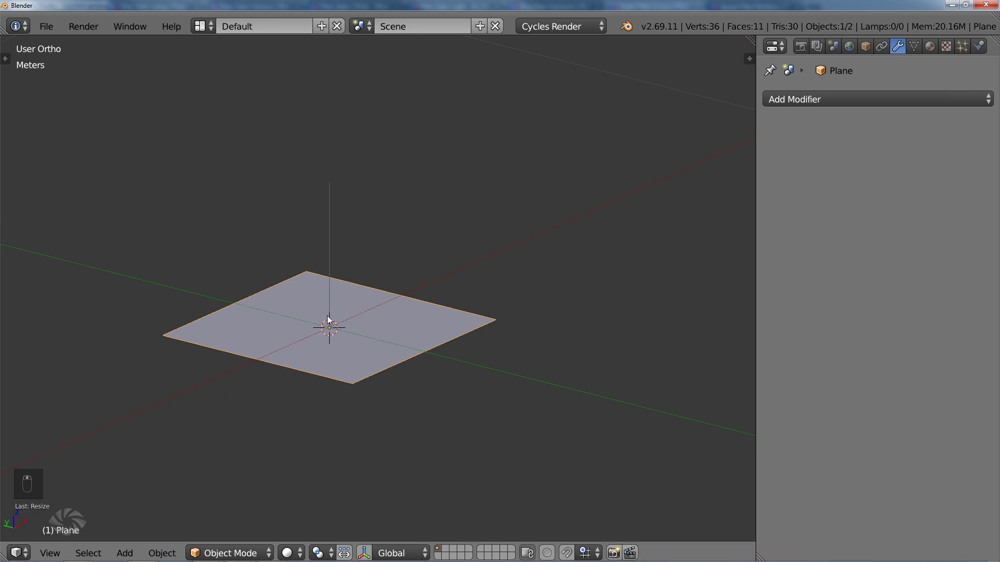
# Add a new particle system to the plane and set its type to Hair
pyautogui.click(962, 47)
pyautogui.click(833, 142)
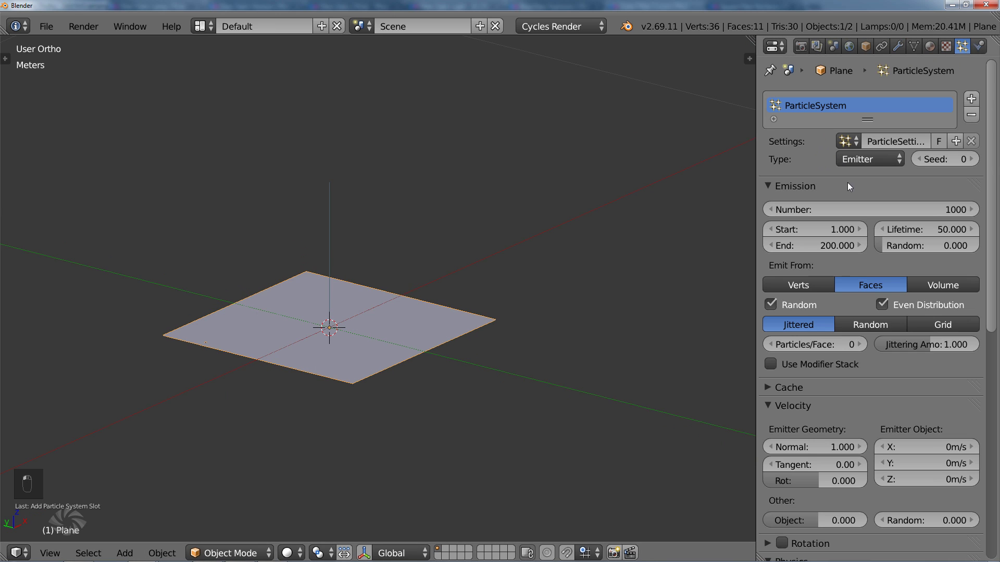
pyautogui.click(860, 162)
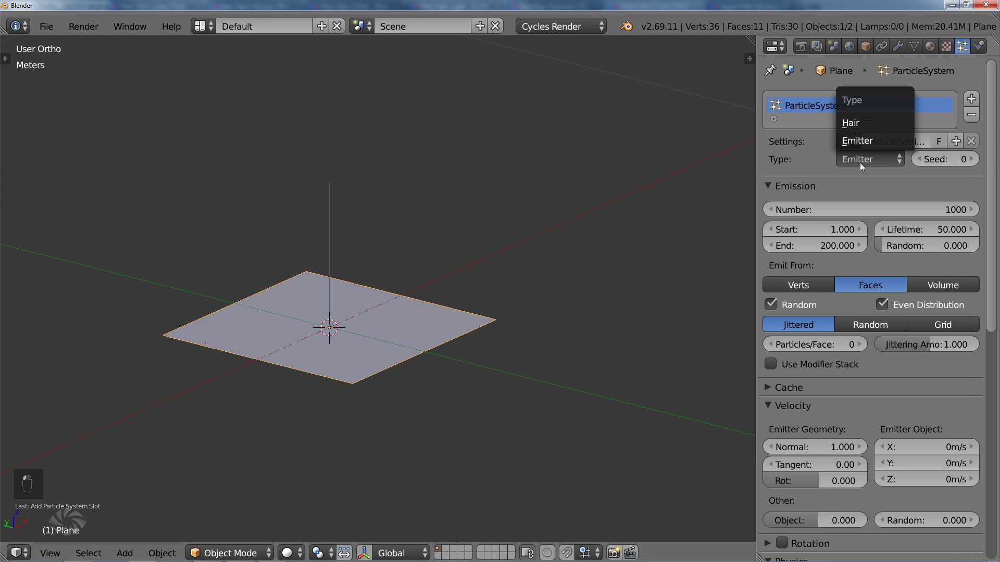
pyautogui.click(871, 122)
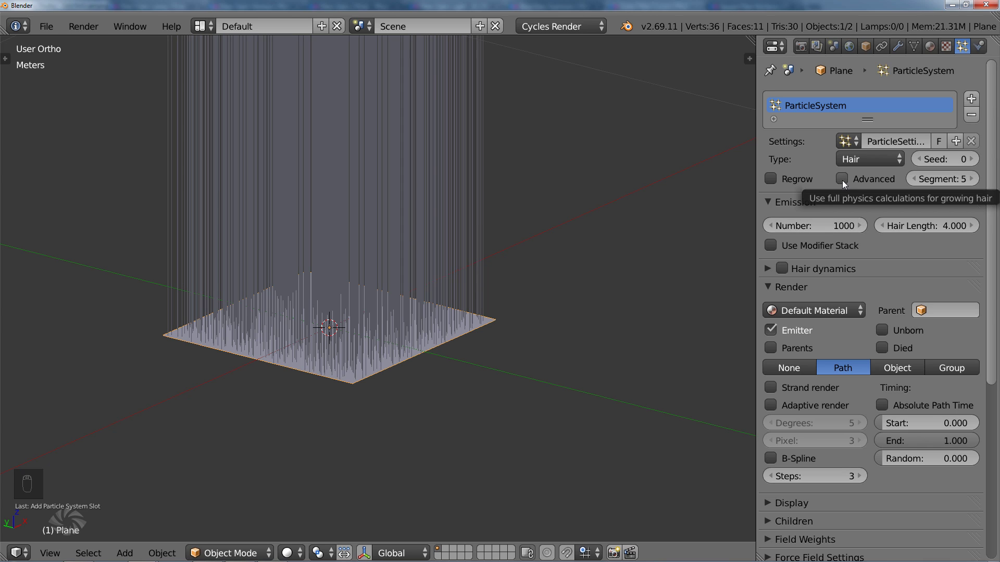
# Render the particles as the Cylinder object with Rotation enabled, and show the scene in wireframe
pyautogui.click(893, 368)
pyautogui.click(884, 386)
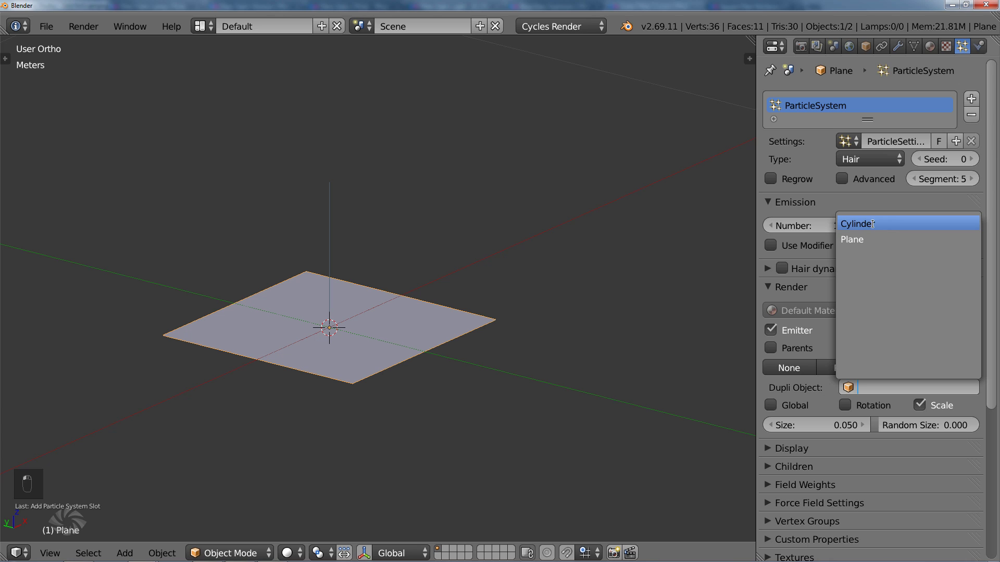
pyautogui.click(870, 225)
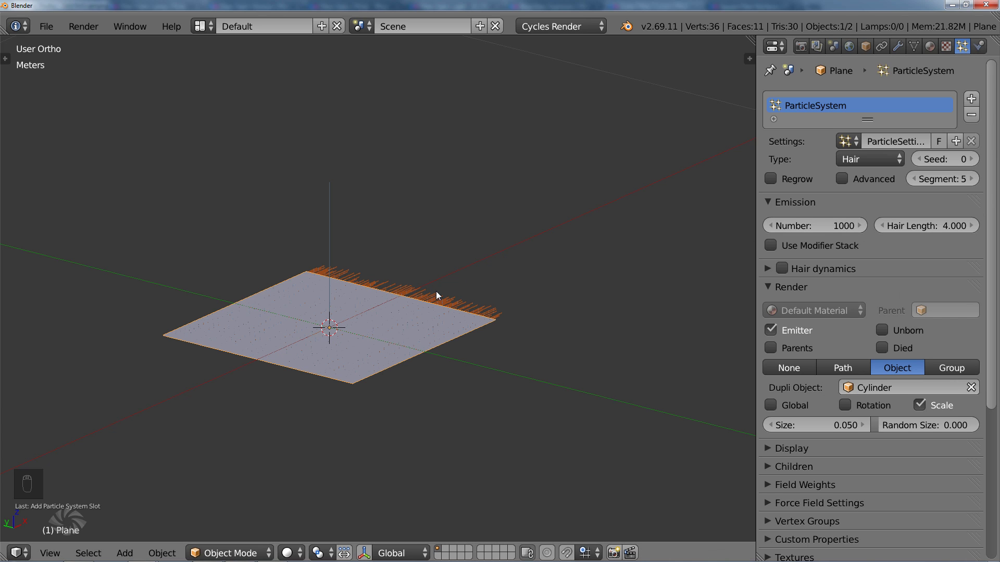
pyautogui.click(846, 402)
pyautogui.moveTo(459, 277); pyautogui.dragTo(426, 302, button='middle')
pyautogui.scroll(3, 470, 298)
pyautogui.moveTo(514, 294); pyautogui.dragTo(537, 285, button='middle')
pyautogui.press('z')
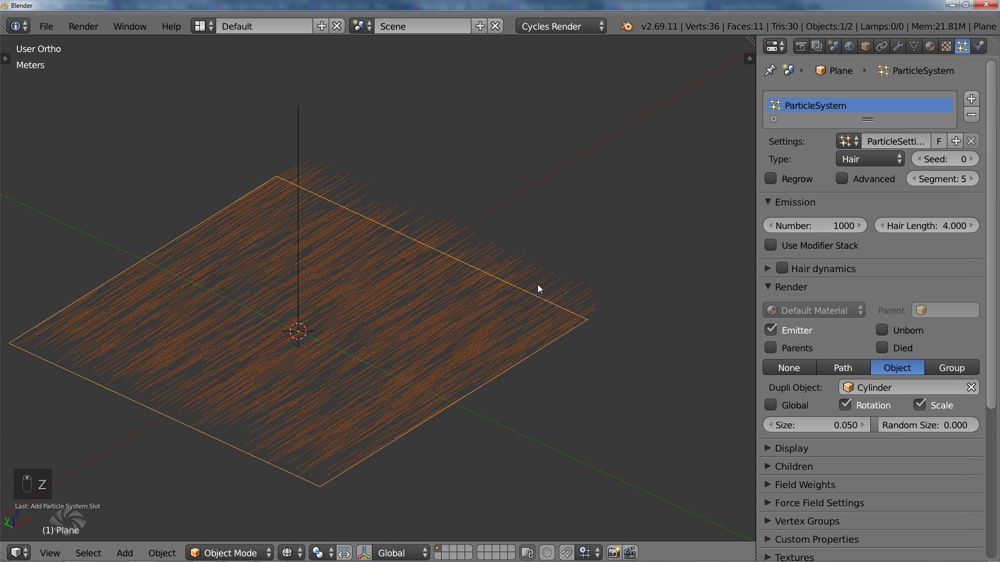
# In the right view, rotate the cylinder until it lies flat along the Y axis, and apply its rotation
pyautogui.rightClick(302, 221)
pyautogui.moveTo(295, 243); pyautogui.dragTo(328, 129, button='middle')
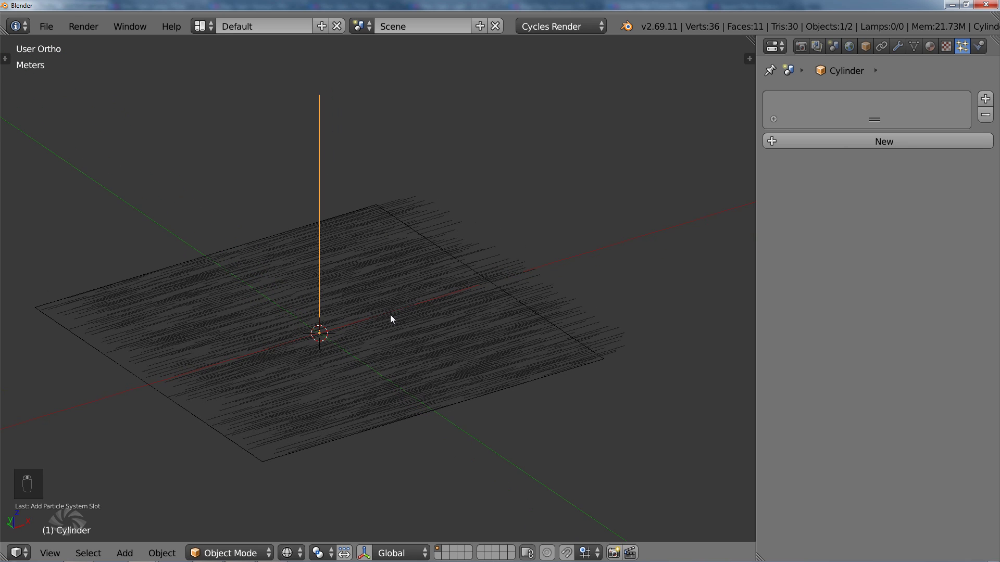
pyautogui.press('KP_3')
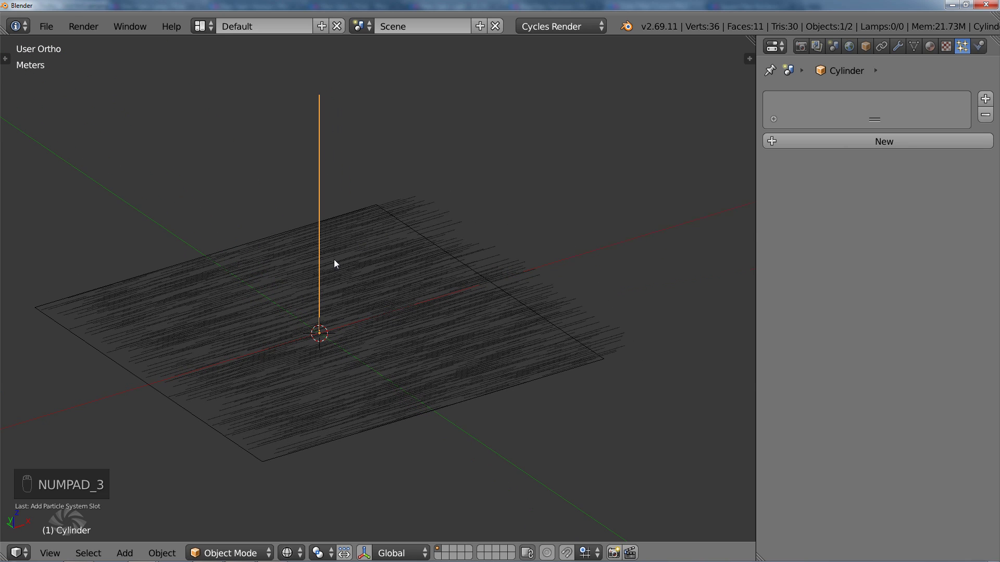
pyautogui.scroll(-2, 450, 283)
pyautogui.keyDown('shift'); pyautogui.moveTo(447, 266); pyautogui.dragTo(371, 252, button='middle'); pyautogui.keyUp('shift')
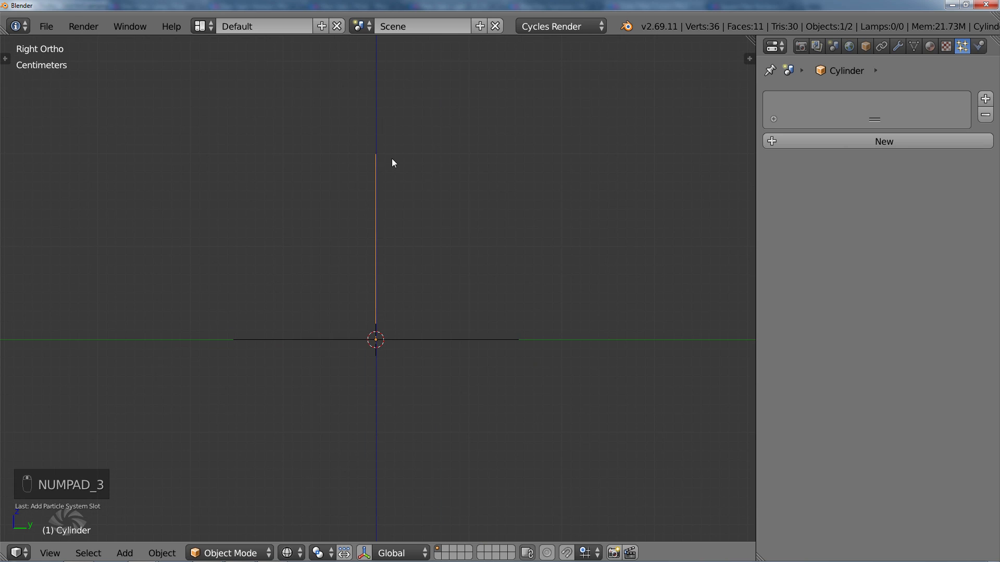
pyautogui.press('r')
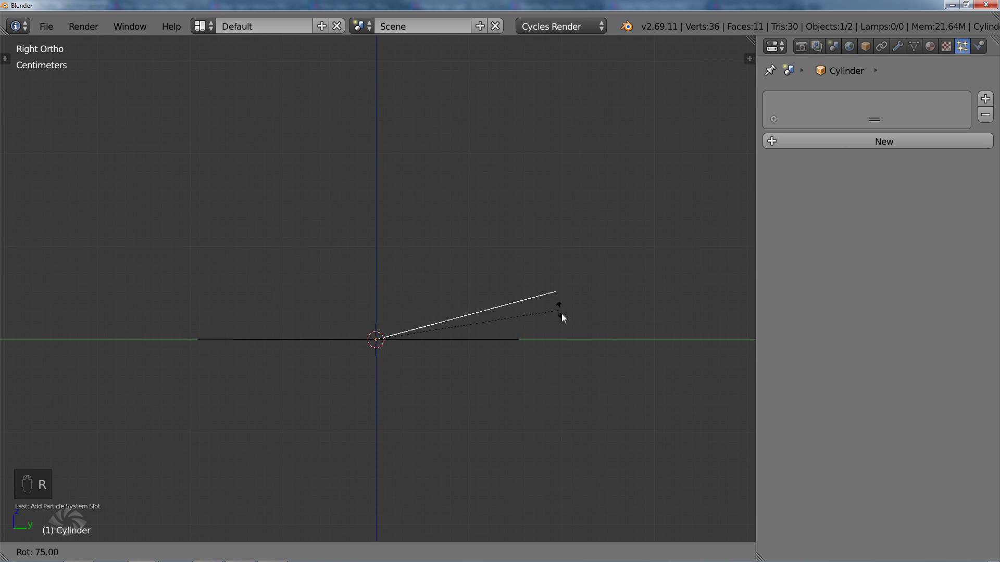
pyautogui.click(570, 358)
pyautogui.hotkey('ctrl', 'a')
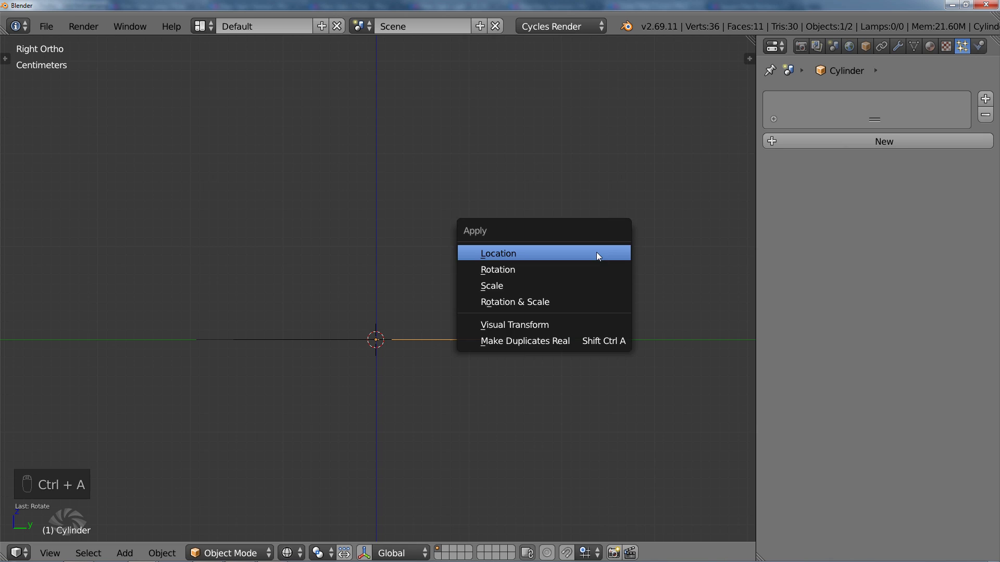
pyautogui.click(582, 268)
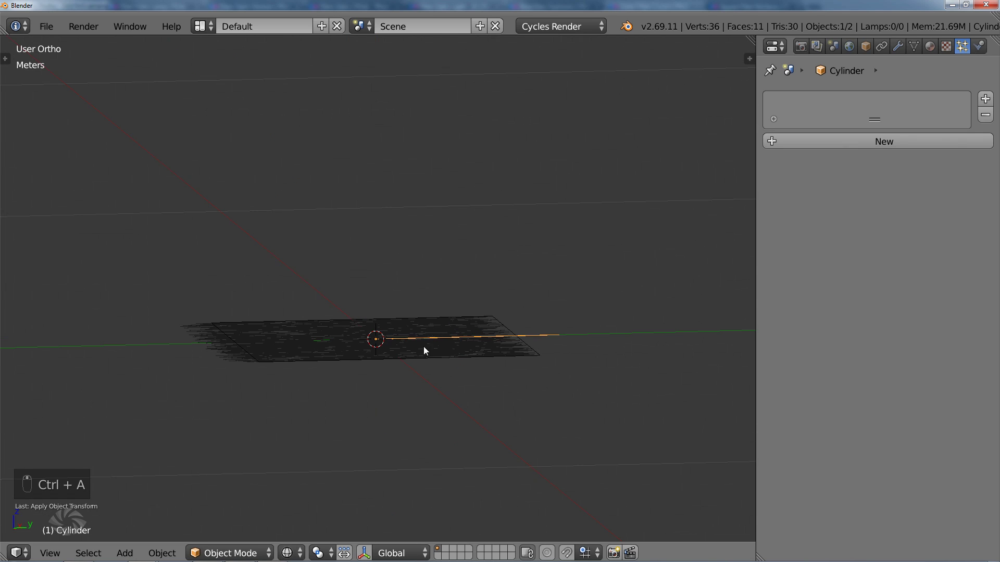
# Enable Advanced and Rotation for the plane's particle system, with the initial orientation axis set to Normal
pyautogui.rightClick(422, 357)
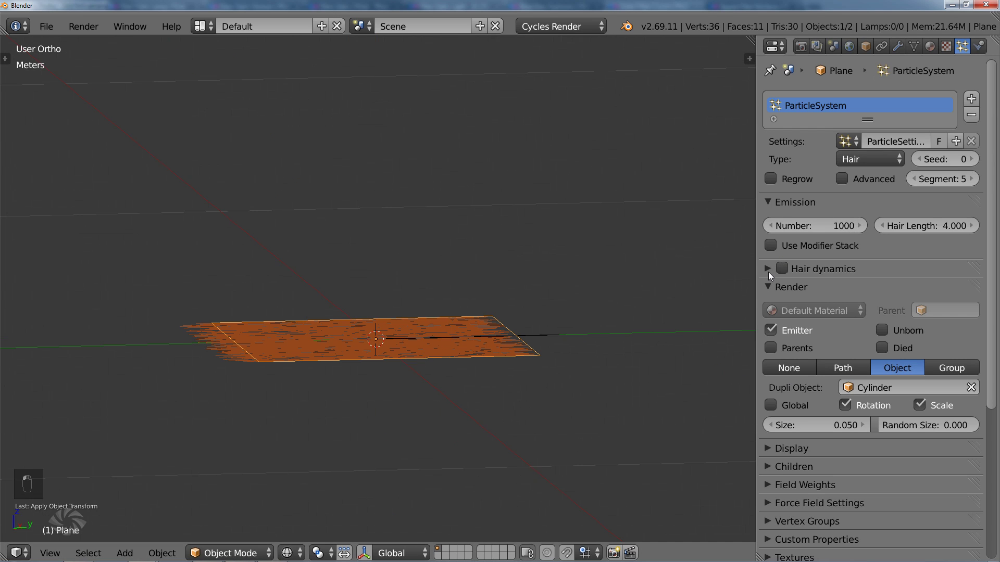
pyautogui.click(842, 178)
pyautogui.scroll(-6, 808, 334)
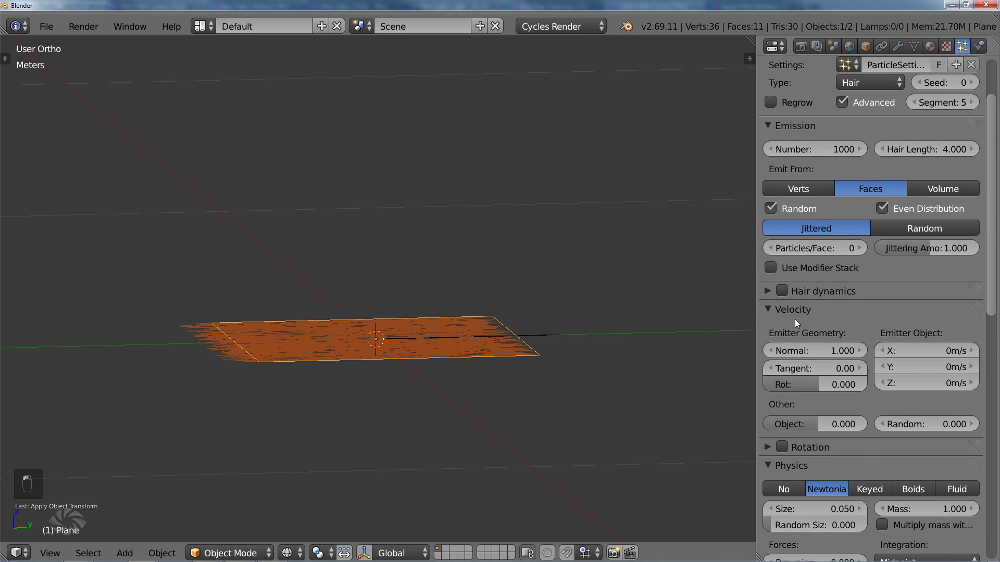
pyautogui.click(767, 384)
pyautogui.click(782, 383)
pyautogui.click(811, 425)
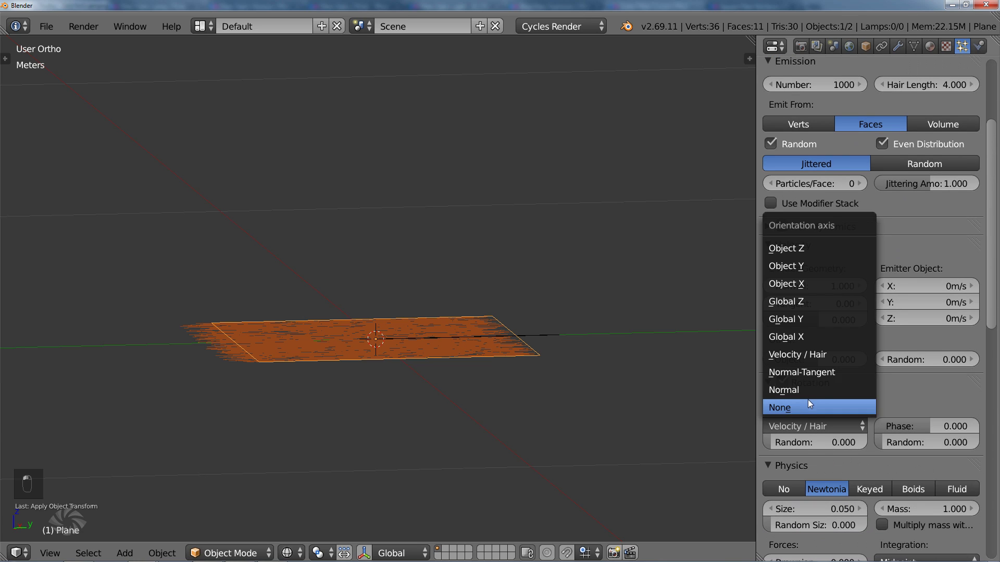
pyautogui.click(805, 390)
# Disable Rotation for the plane's Cylinder dupli object in the particle render settings, and return to solid shading
pyautogui.rightClick(531, 338)
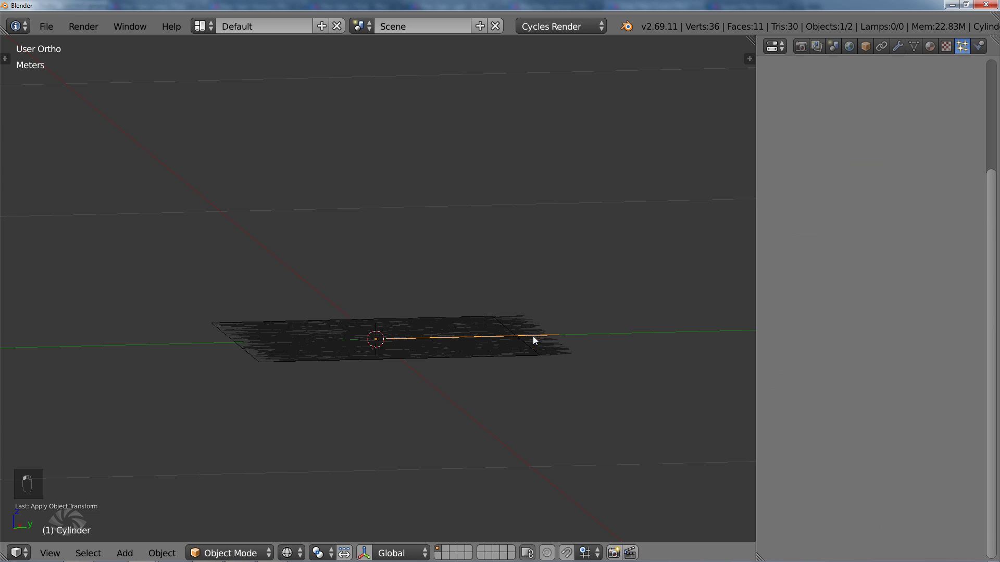
pyautogui.moveTo(533, 336); pyautogui.dragTo(537, 354, button='middle')
pyautogui.rightClick(539, 356)
pyautogui.scroll(-10, 889, 157)
pyautogui.scroll(-3, 906, 418)
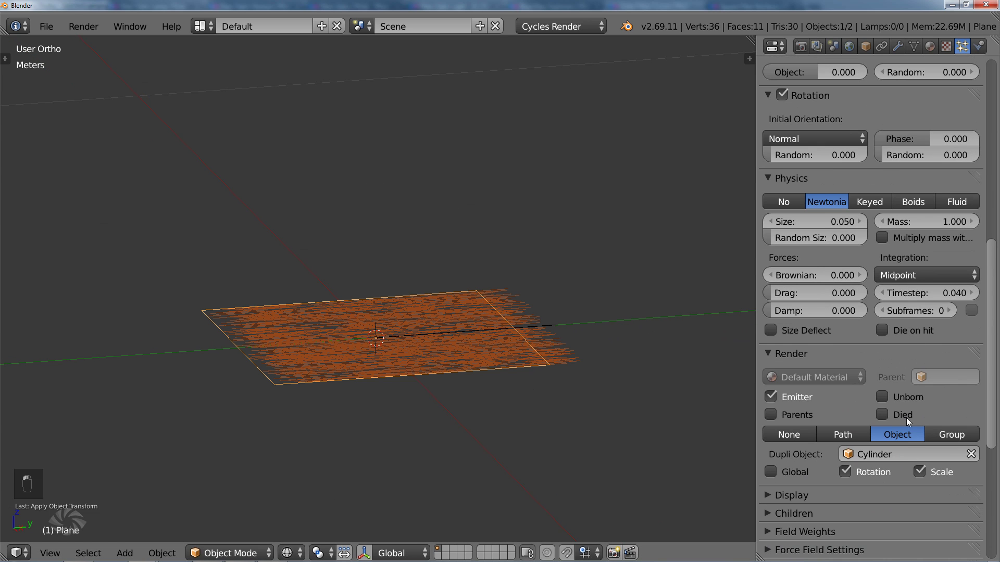
pyautogui.click(868, 467)
pyautogui.moveTo(433, 356)
pyautogui.mouseDown(button='middle')
pyautogui.moveTo(480, 363)
pyautogui.moveTo(410, 365)
pyautogui.moveTo(395, 347)
pyautogui.moveTo(417, 321)
pyautogui.moveTo(453, 335)
pyautogui.moveTo(437, 326)
pyautogui.mouseUp(button='middle')
pyautogui.press('z')
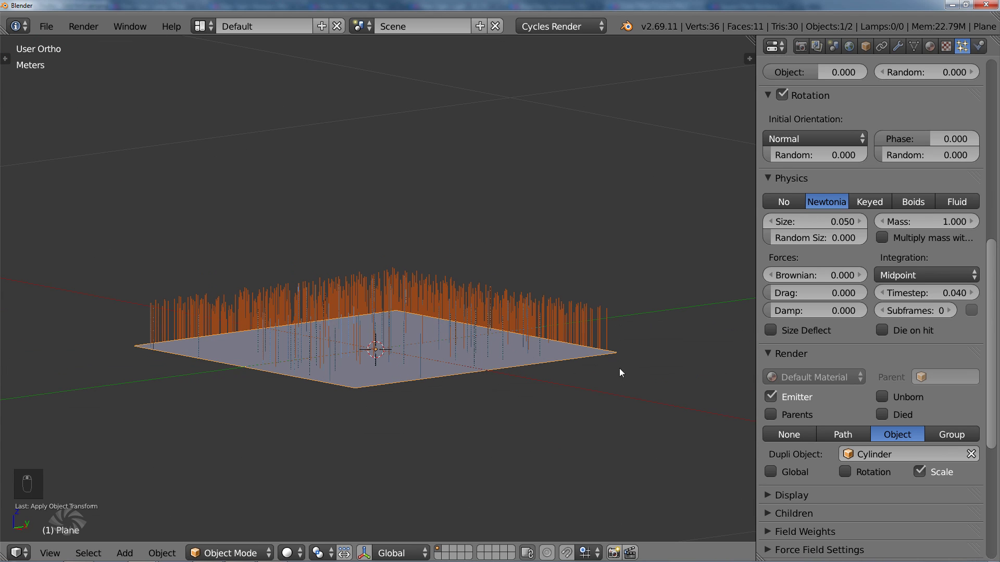
# Set the particle size in the plane's particle physics settings to 0.25
pyautogui.click(827, 225)
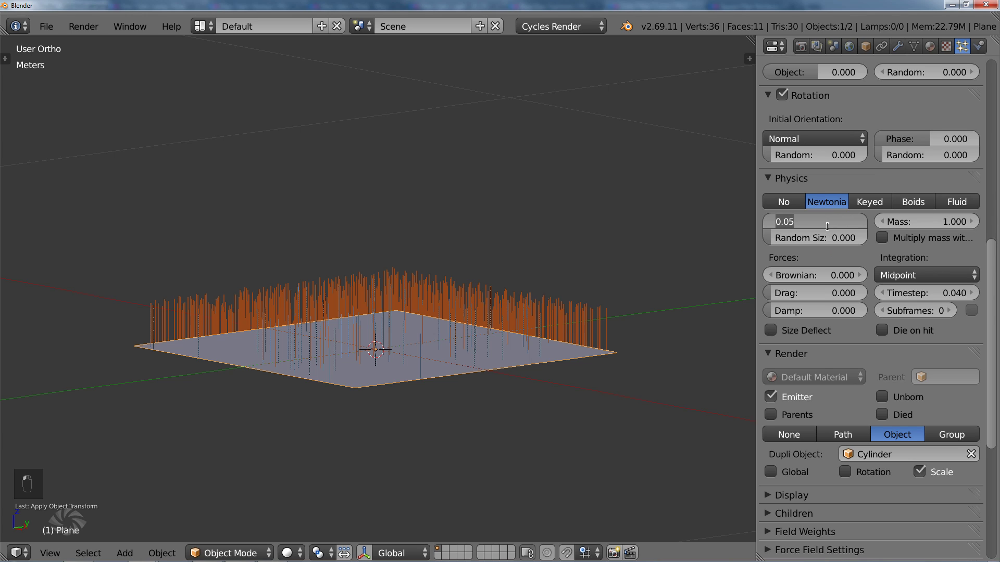
pyautogui.write('.25')
pyautogui.press('Return')
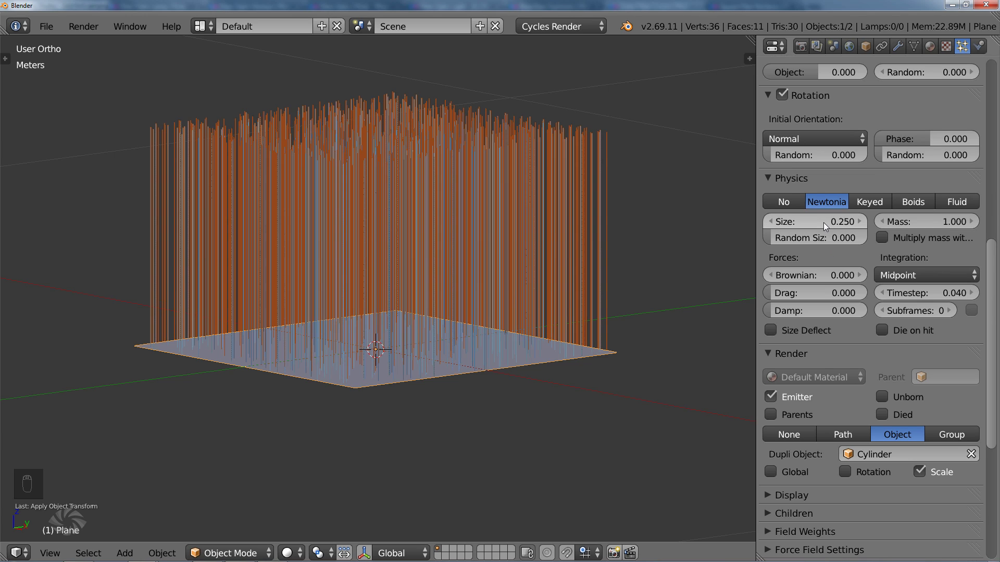
pyautogui.moveTo(540, 273); pyautogui.dragTo(376, 334, button='middle')
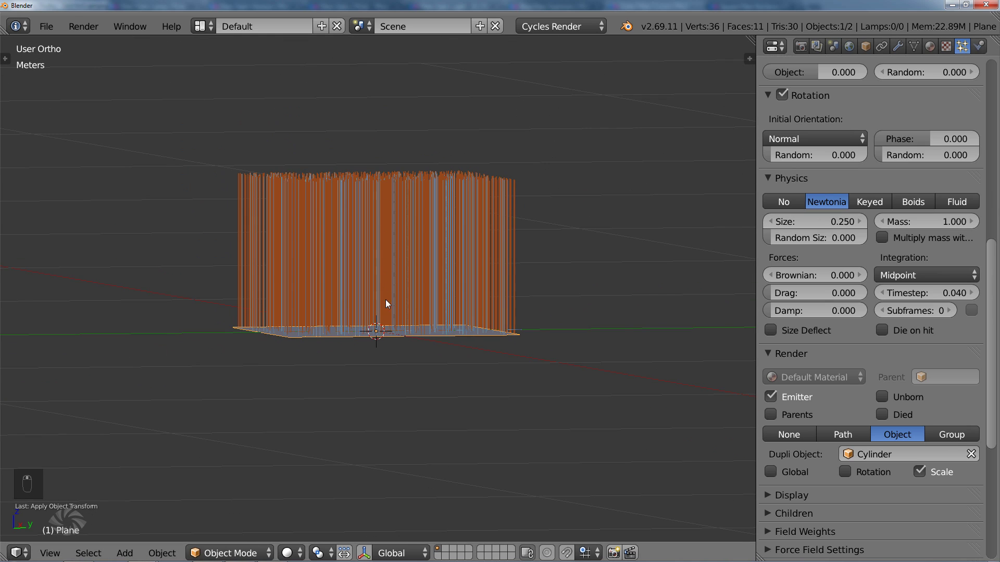
pyautogui.moveTo(386, 300); pyautogui.dragTo(420, 340, button='middle')
# Add a camera to the scene at the 3D cursor
pyautogui.rightClick(437, 325)
pyautogui.moveTo(421, 169); pyautogui.dragTo(496, 265, button='middle')
pyautogui.scroll(-3, 467, 270)
pyautogui.scroll(-1, 473, 267)
pyautogui.scroll(-3, 496, 266)
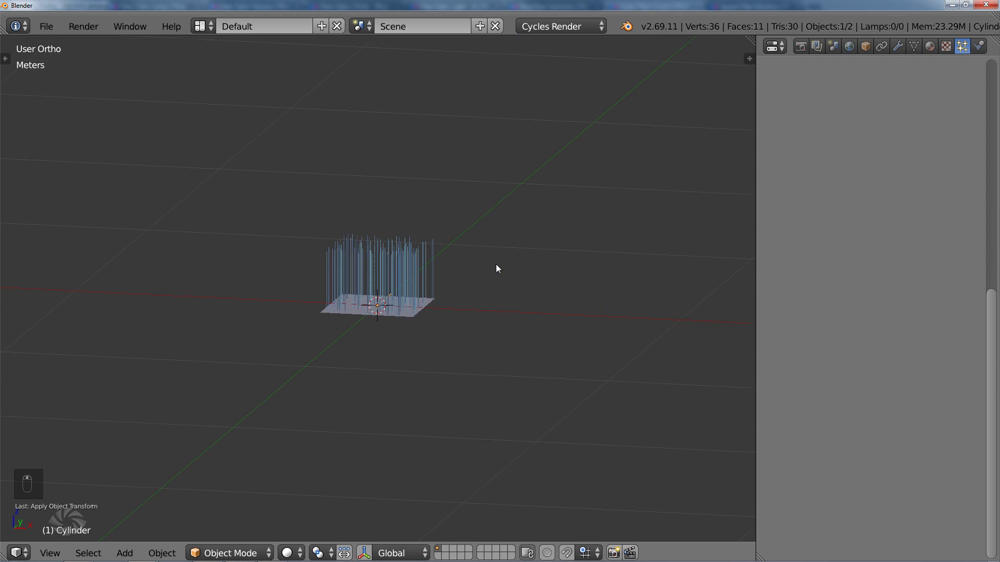
pyautogui.scroll(-1, 496, 265)
pyautogui.scroll(1, 433, 220)
pyautogui.hotkey('shift', 'a')
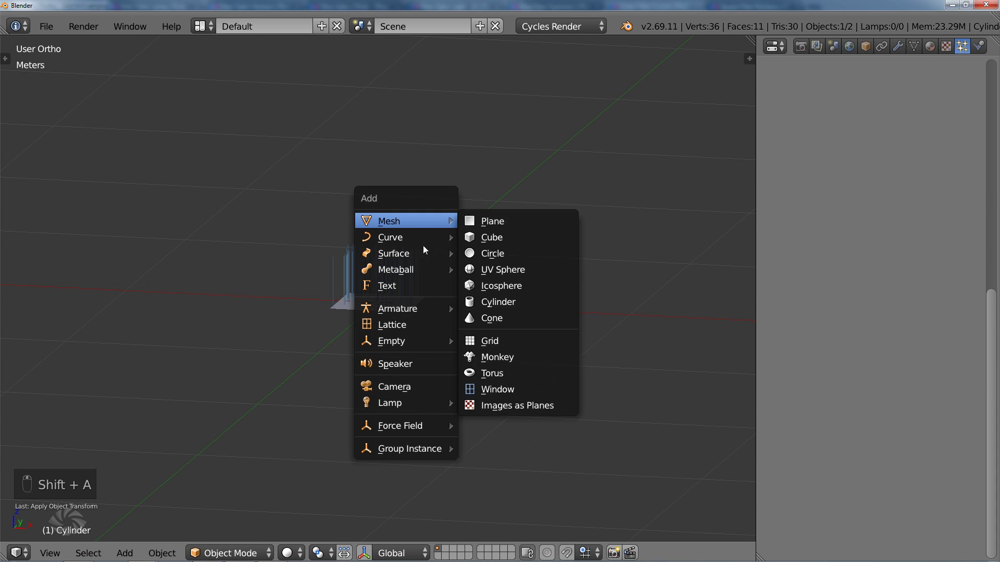
pyautogui.click(404, 387)
# Align the camera to a close front view of the strands, and raise it about 5.75 cm along global Z
pyautogui.moveTo(435, 341); pyautogui.dragTo(433, 235, button='middle')
pyautogui.press('KP_1')
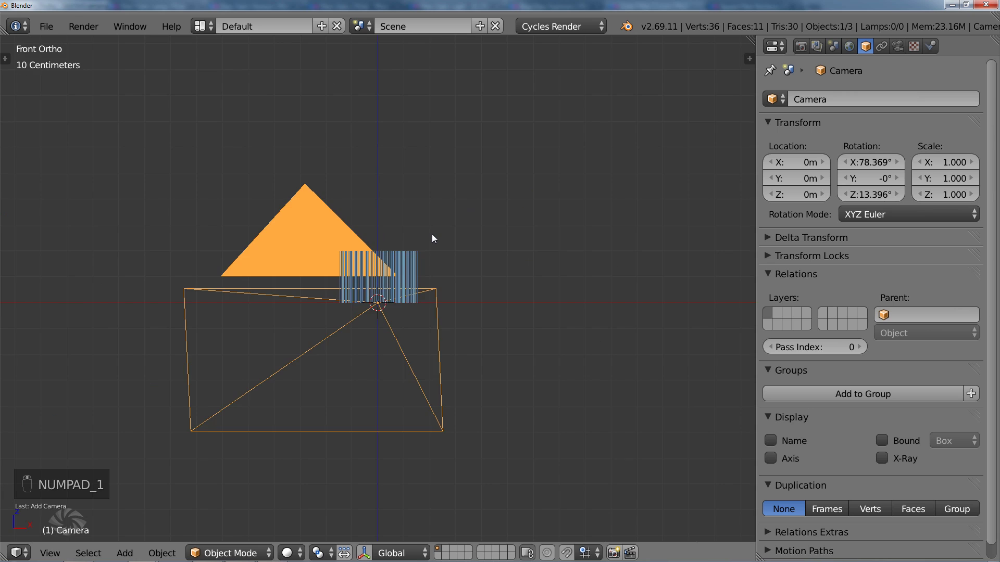
pyautogui.scroll(8, 434, 235)
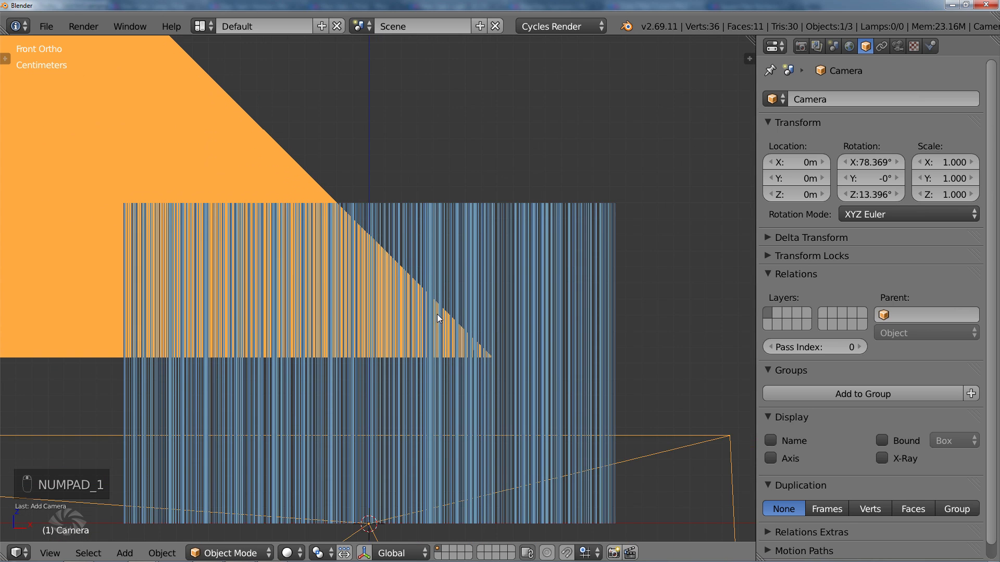
pyautogui.keyDown('shift'); pyautogui.scroll(1, 438, 304); pyautogui.keyUp('shift')
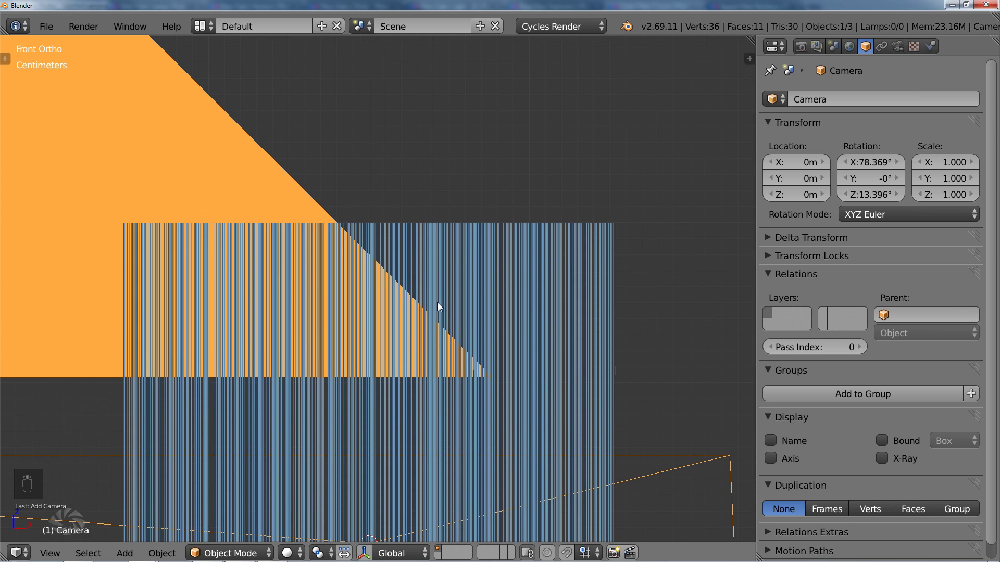
pyautogui.press('ctrl+alt+KP_0')
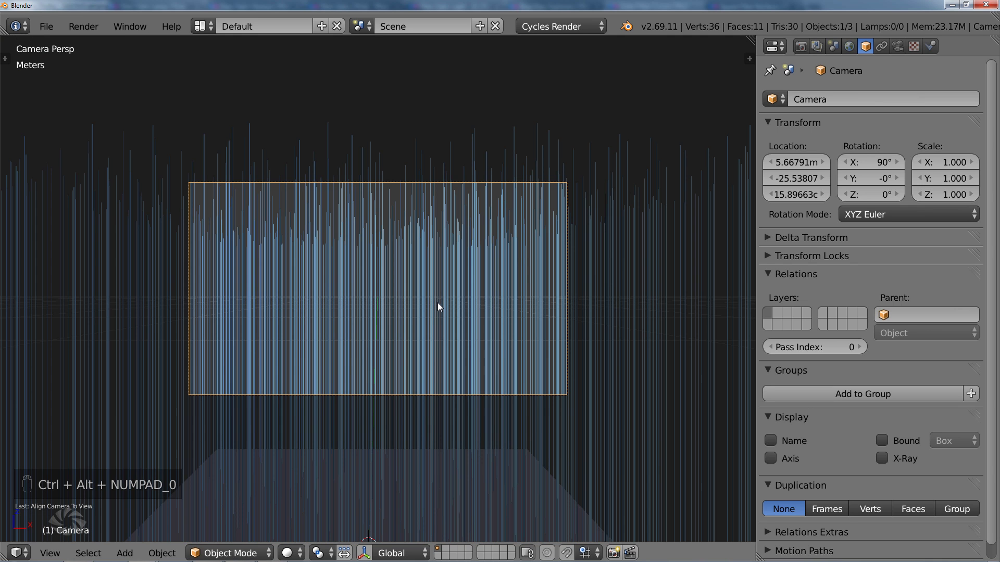
pyautogui.press('g')
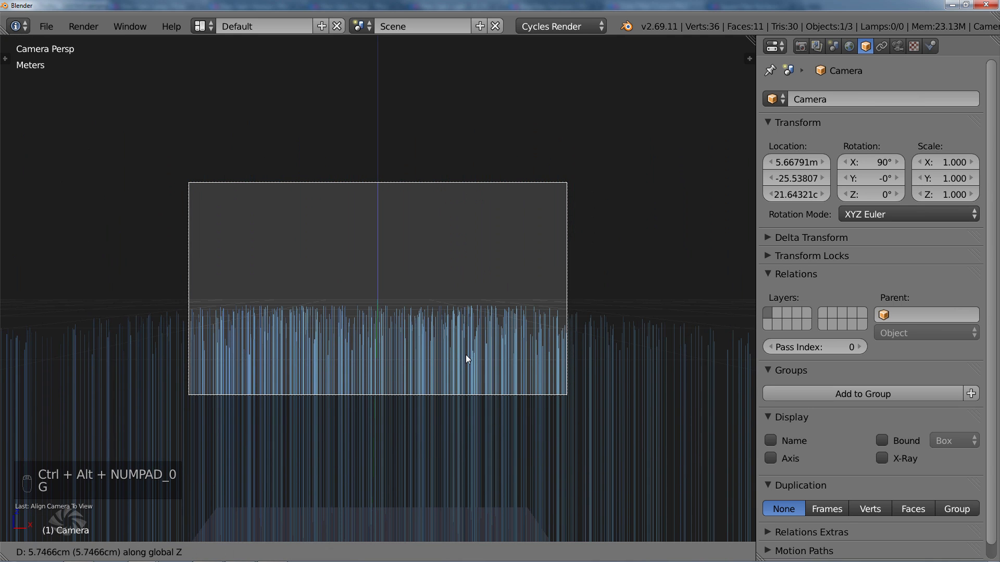
pyautogui.click(465, 355)
pyautogui.press('r')
pyautogui.press('z')
pyautogui.click(476, 249)
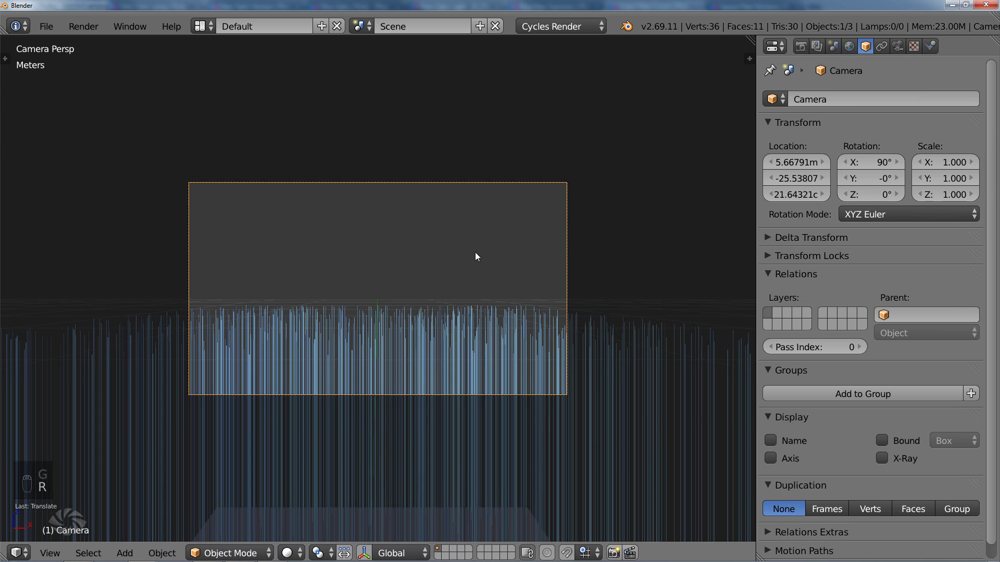
# Move the camera forward along its local Z axis to a Y location of about -19.24
pyautogui.press('g')
pyautogui.press('z')
pyautogui.press('z')
pyautogui.click(476, 188)
pyautogui.press('r')
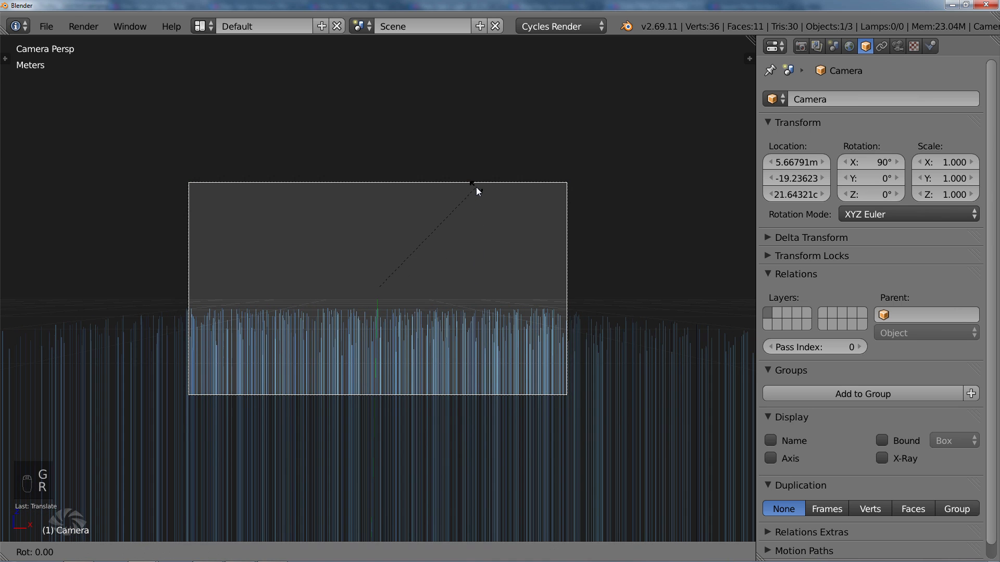
pyautogui.press('z')
pyautogui.press('x')
pyautogui.rightClick(474, 192)
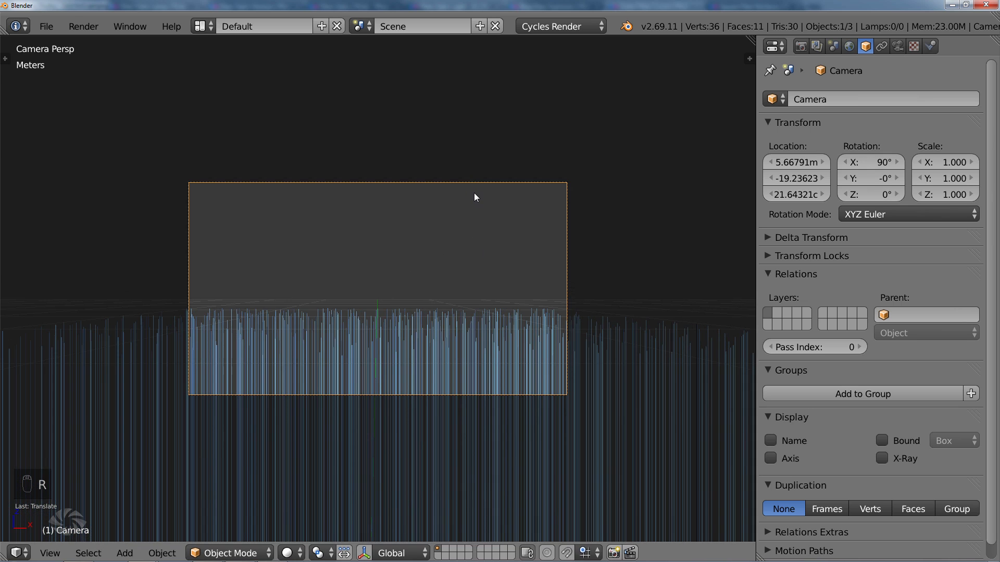
# Tilt the camera down about the global X axis to an X rotation of about 79.5°
pyautogui.press('r')
pyautogui.press('x')
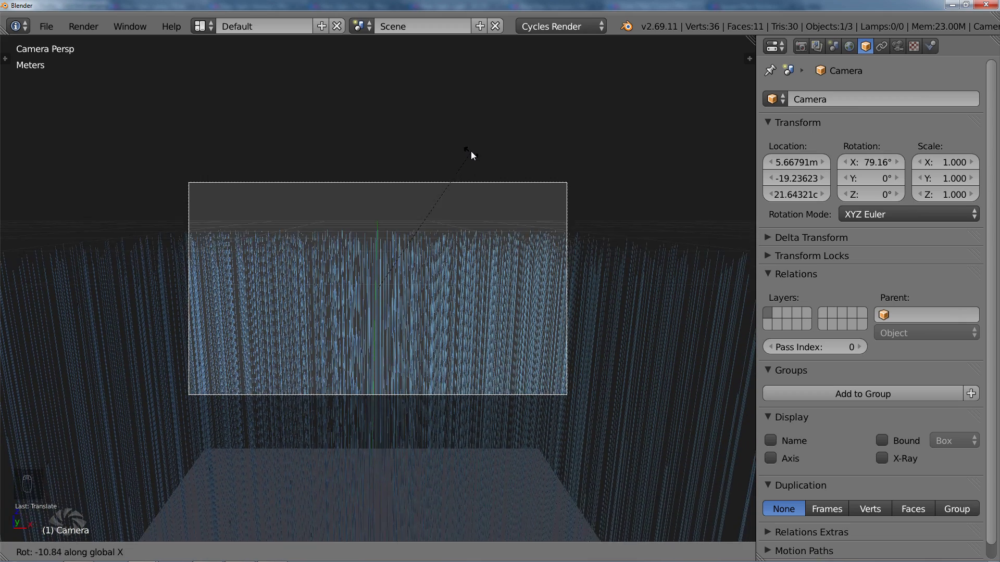
pyautogui.click(472, 159)
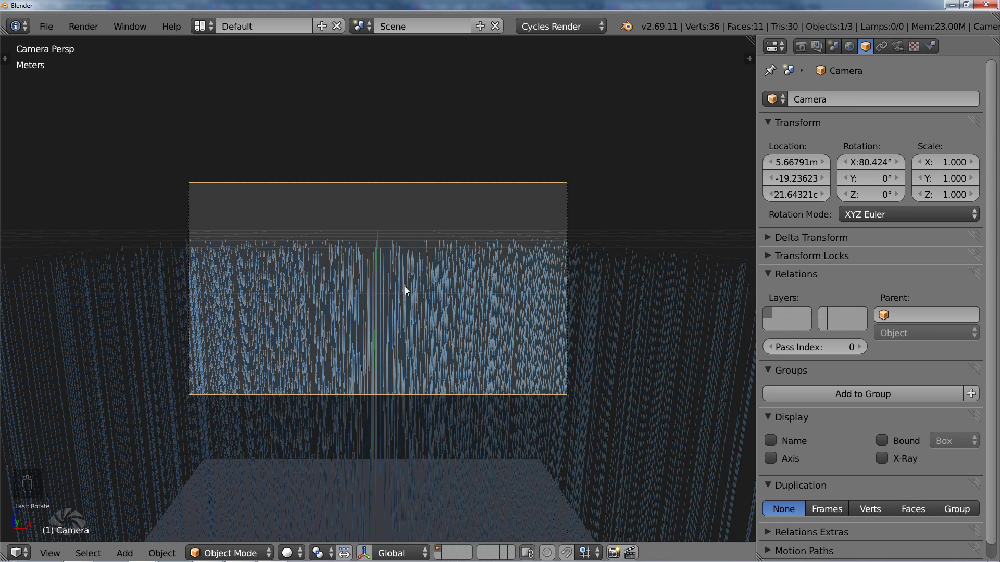
pyautogui.press('r')
pyautogui.press('x')
pyautogui.click(442, 161)
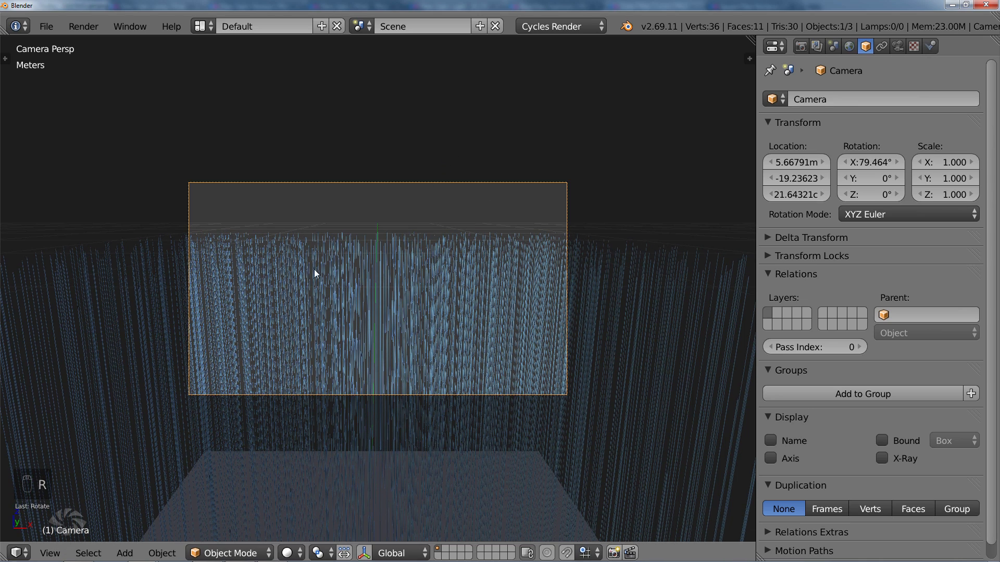
pyautogui.moveTo(441, 277); pyautogui.dragTo(279, 270, button='middle')
pyautogui.moveTo(385, 367); pyautogui.dragTo(445, 427, button='middle')
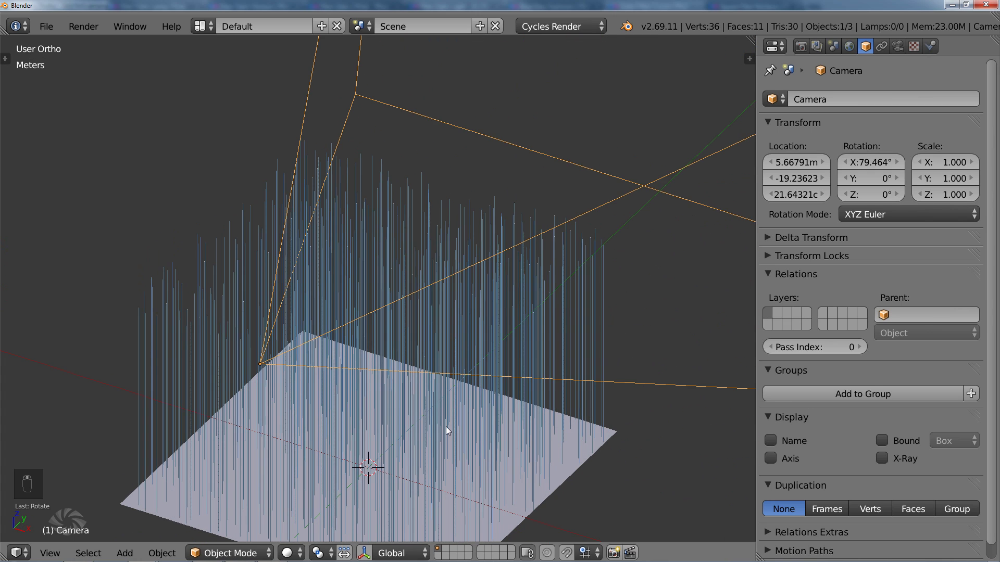
# Select the plane and change its hair emission distribution from faces to Random
pyautogui.rightClick(457, 426)
pyautogui.scroll(15, 854, 175)
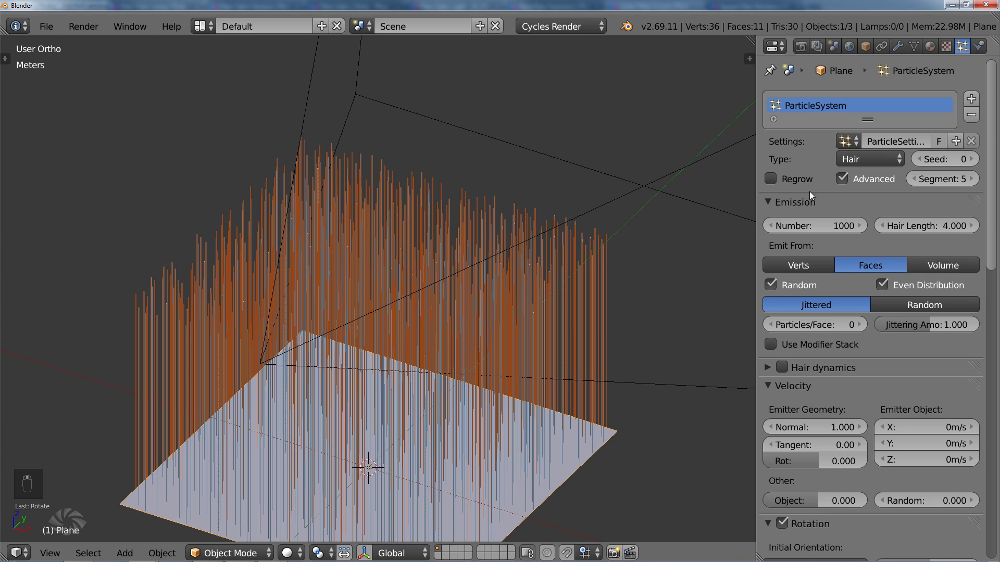
pyautogui.click(910, 307)
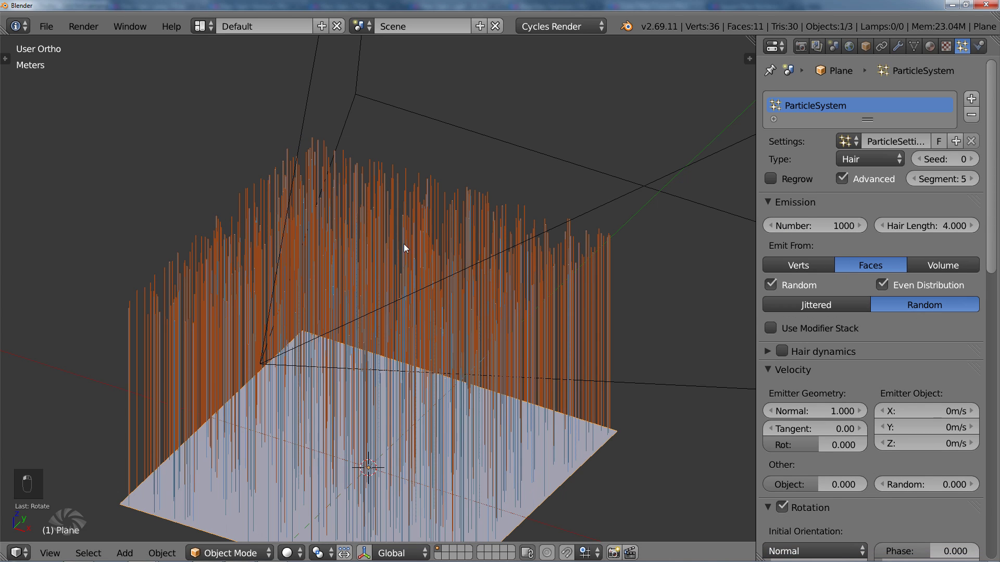
# Set the Random value of the hair particles' velocity to 0.040 for uneven strand lengths
pyautogui.scroll(-4, 906, 344)
pyautogui.click(777, 273)
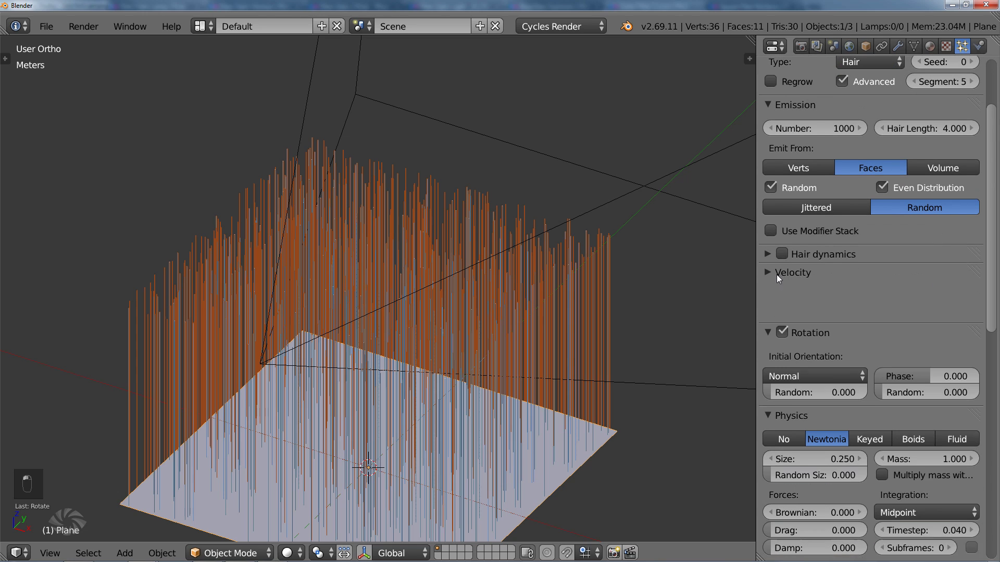
pyautogui.click(772, 276)
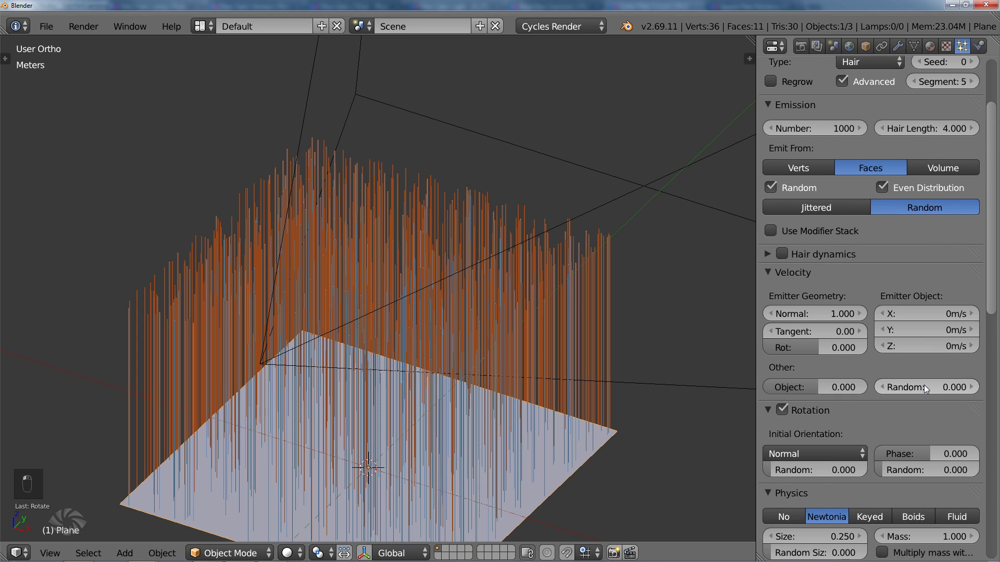
pyautogui.moveTo(924, 386); pyautogui.dragTo(926, 389)
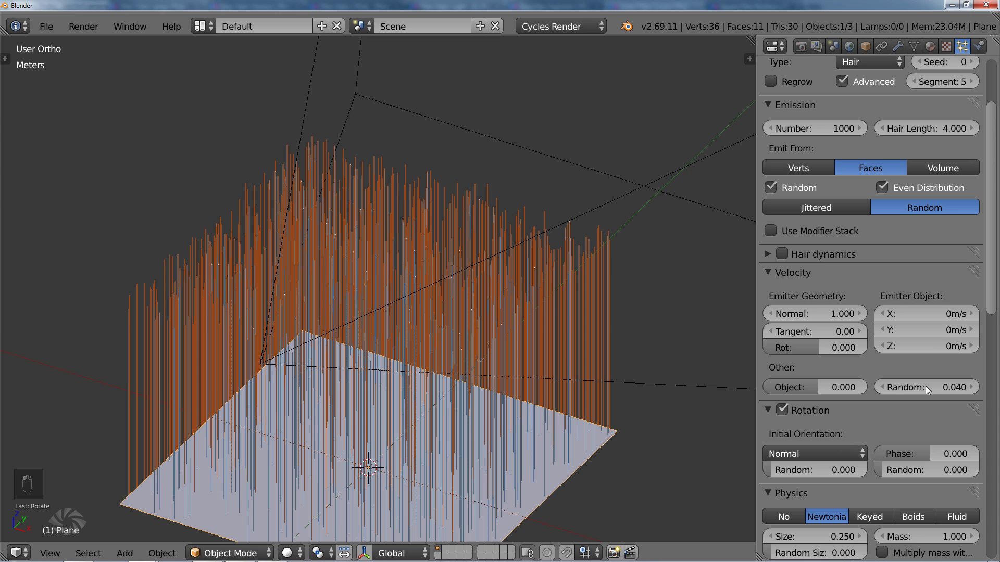
pyautogui.moveTo(588, 271); pyautogui.dragTo(561, 284, button='middle')
pyautogui.moveTo(936, 388); pyautogui.dragTo(935, 388)
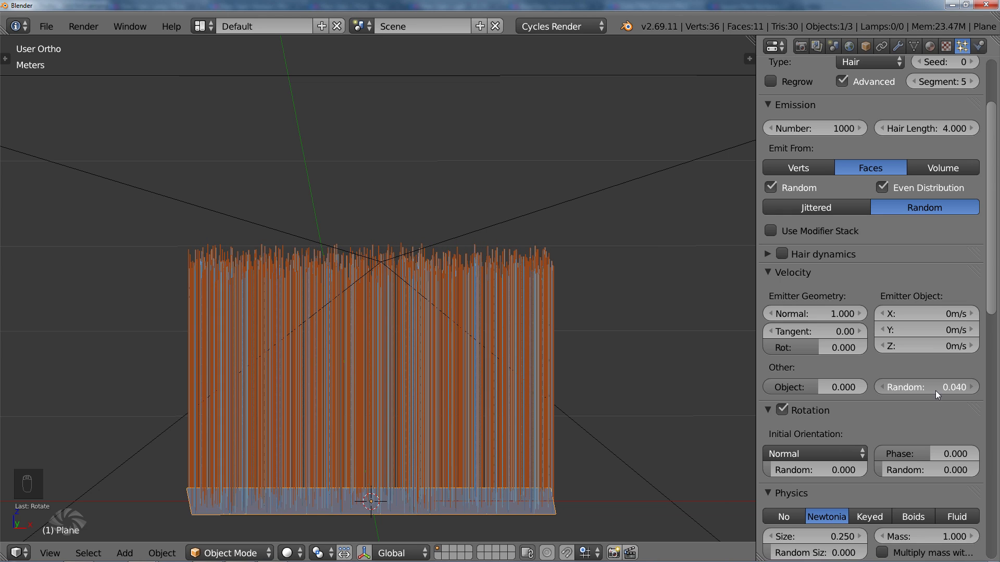
# Set the particles' Random Size in the physics settings to 0.030
pyautogui.scroll(-8, 868, 304)
pyautogui.moveTo(816, 348)
pyautogui.mouseDown()
pyautogui.moveTo(826, 348)
pyautogui.moveTo(815, 349)
pyautogui.mouseUp()
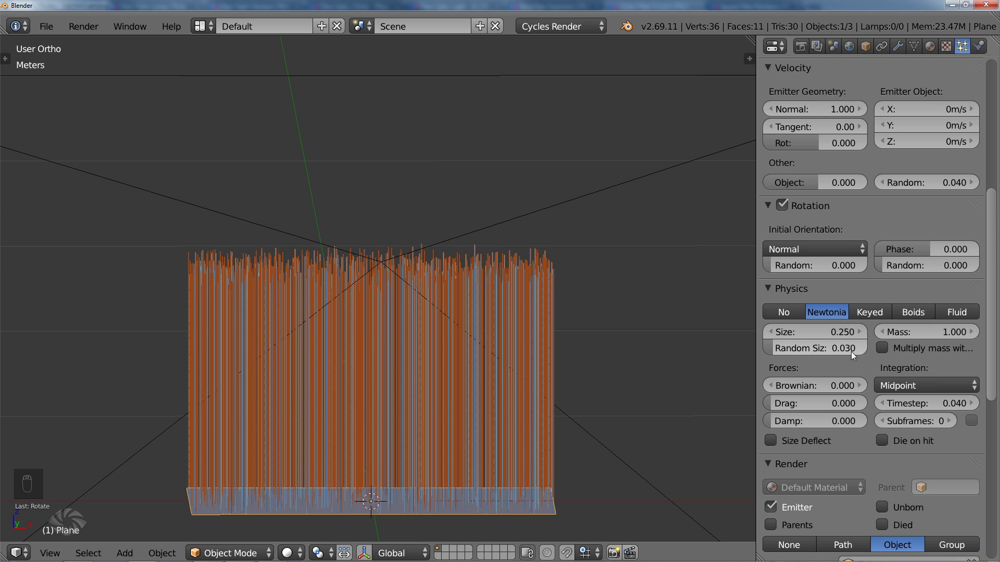
pyautogui.moveTo(677, 281); pyautogui.dragTo(436, 268, button='middle')
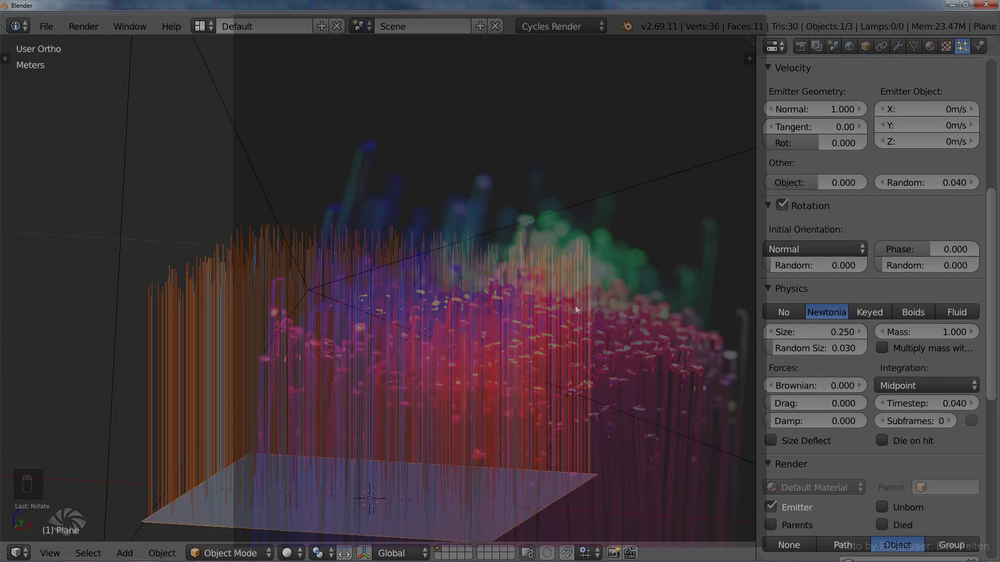
# Select the camera while looking through it and set its clipping start to 1 mm
pyautogui.press('KP_0')
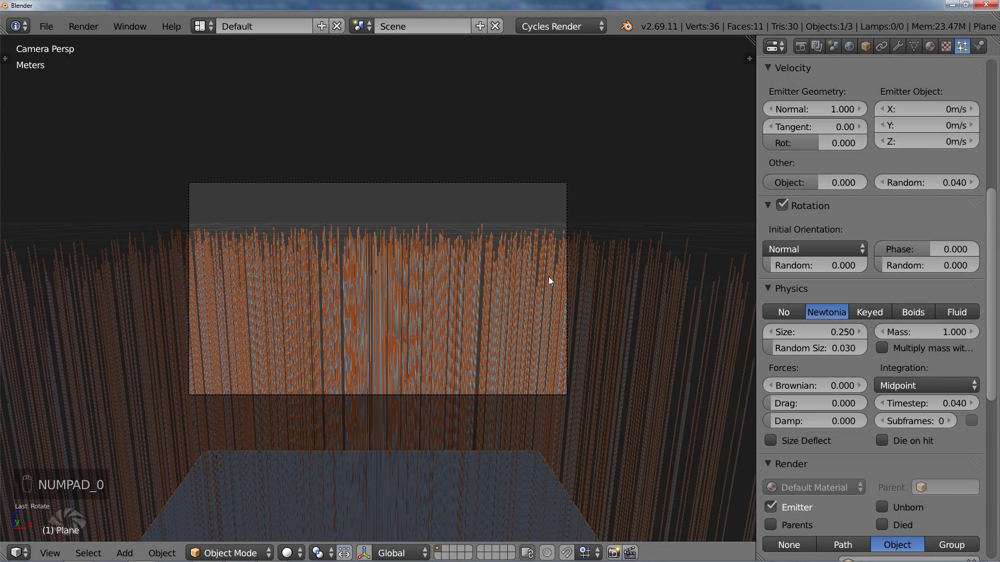
pyautogui.rightClick(564, 203)
pyautogui.scroll(2, 431, 314)
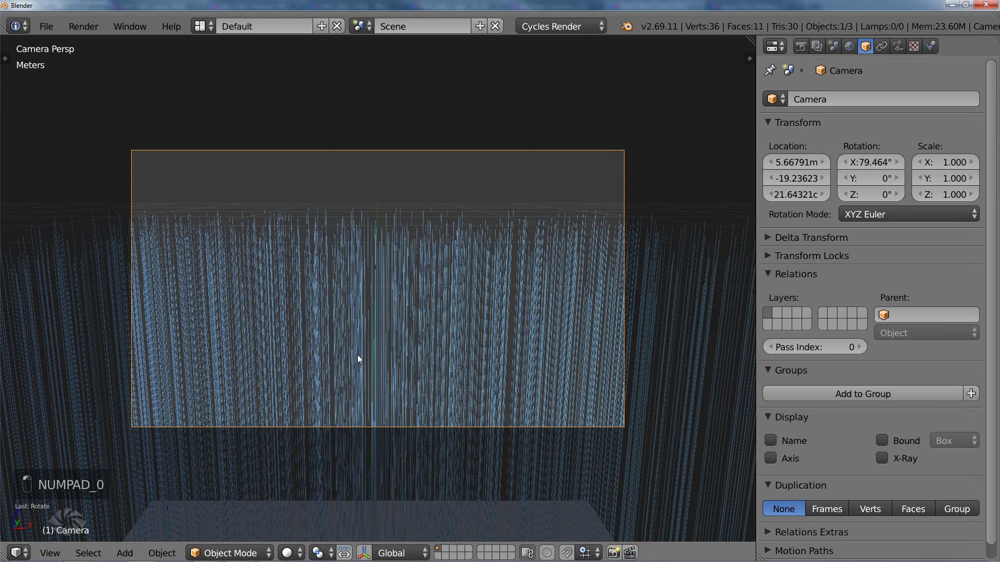
pyautogui.scroll(2, 411, 281)
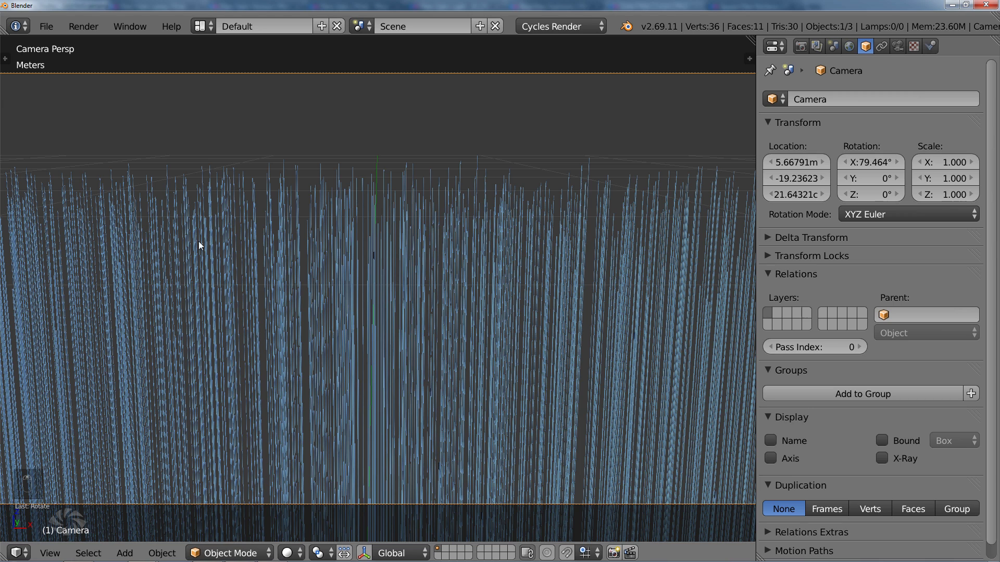
pyautogui.scroll(-3, 334, 271)
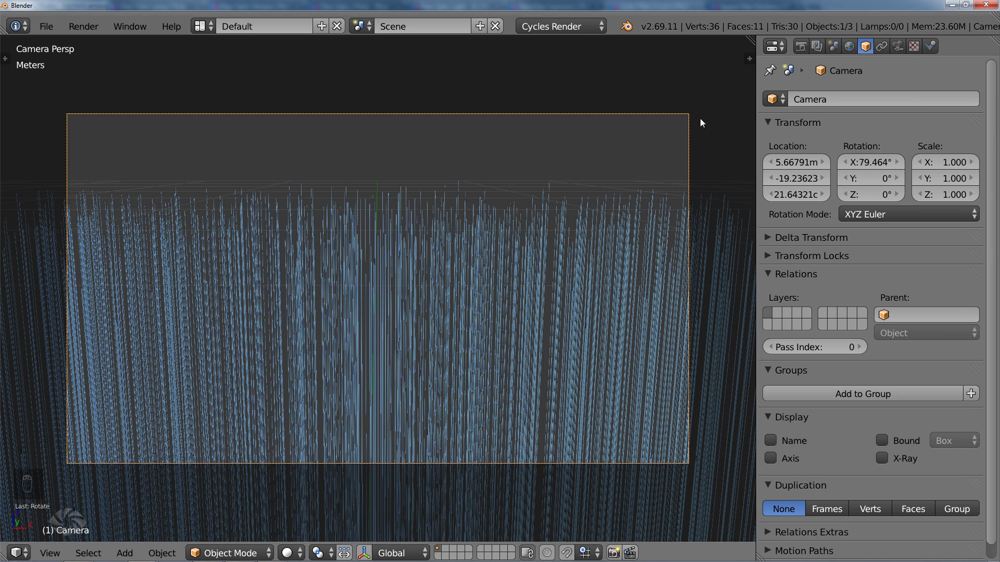
pyautogui.click(898, 47)
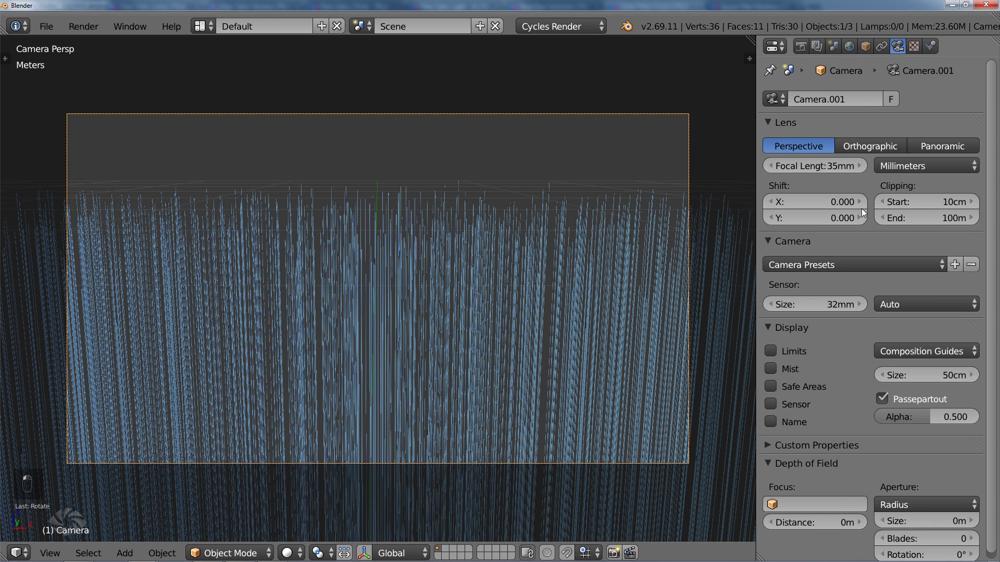
pyautogui.click(935, 201)
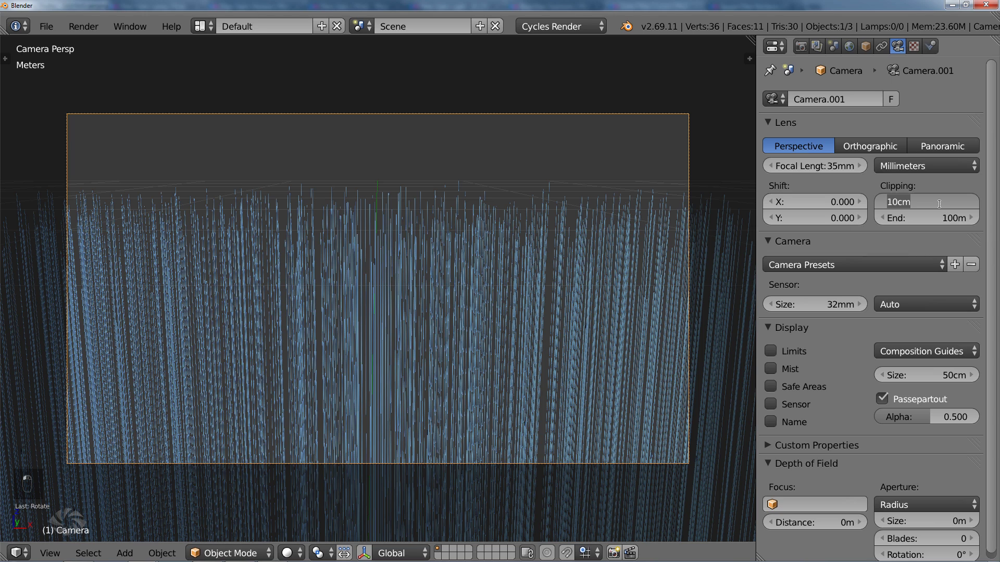
pyautogui.write('1mm')
pyautogui.press('Return')
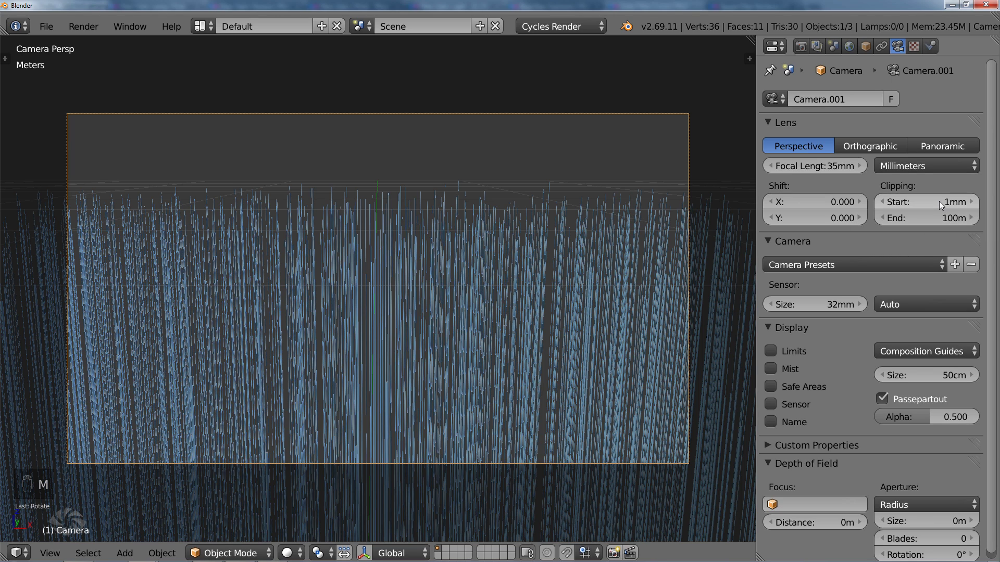
# Check the strands in the camera frame and lower the camera slightly along the global Z axis
pyautogui.scroll(2, 552, 282)
pyautogui.keyDown('shift'); pyautogui.moveTo(542, 282); pyautogui.dragTo(563, 156, button='middle'); pyautogui.keyUp('shift')
pyautogui.scroll(2, 463, 314)
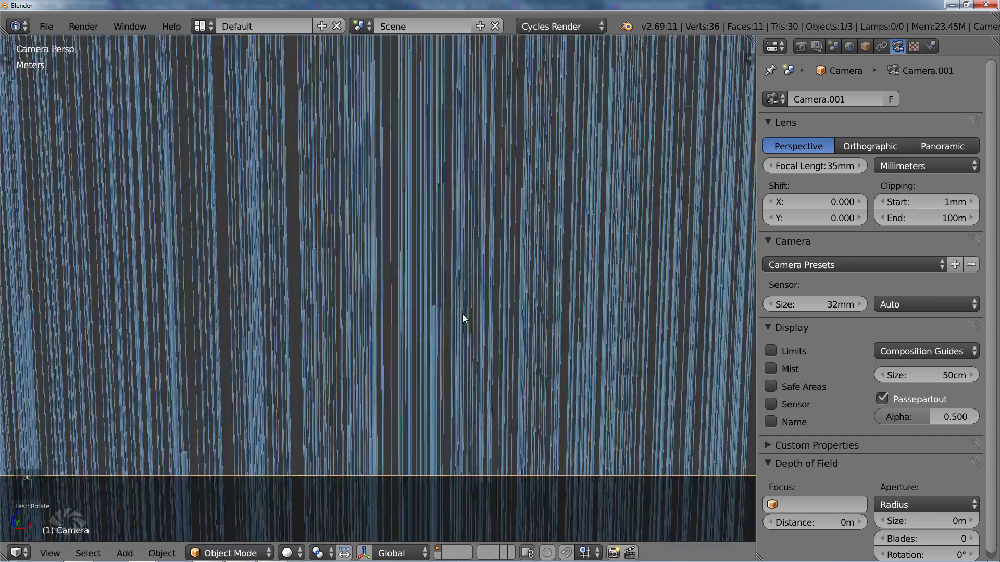
pyautogui.scroll(-4, 463, 314)
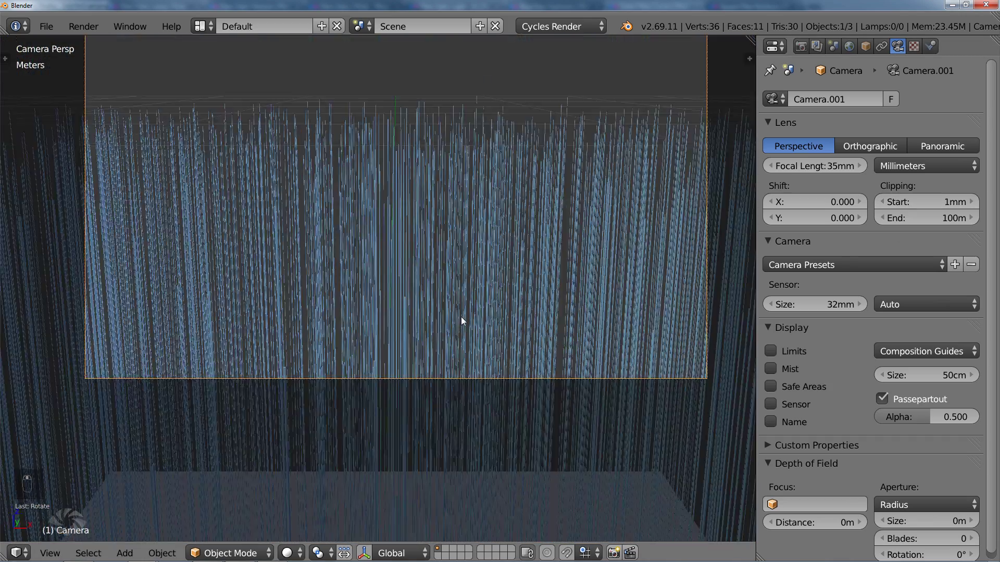
pyautogui.scroll(-2, 461, 317)
pyautogui.press('g')
pyautogui.press('z')
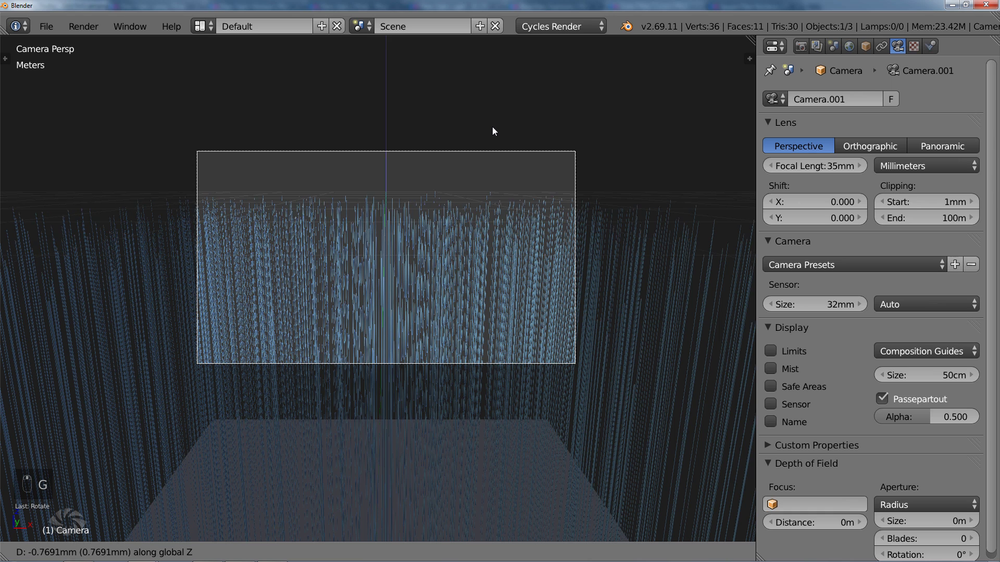
pyautogui.click(493, 125)
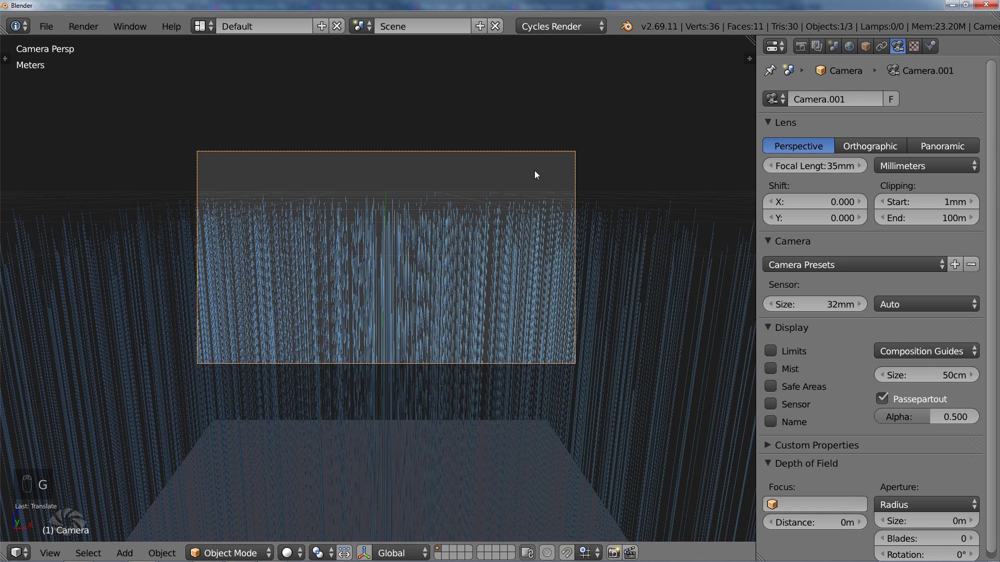
# Save the scene as tutorial.blend in the Fiber Optics folder
pyautogui.hotkey('ctrl', 's')
pyautogui.click(297, 83)
pyautogui.write('tutorial')
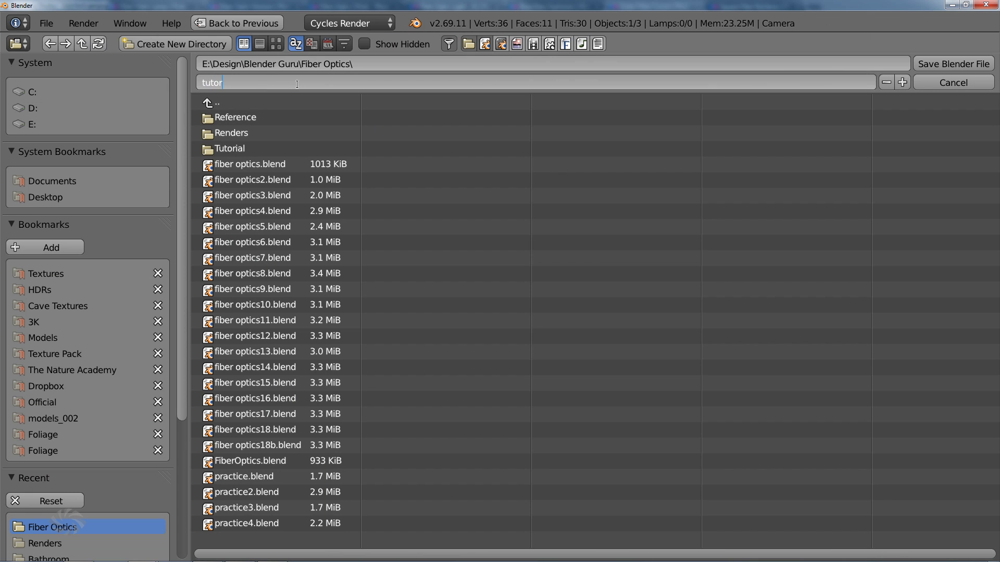
pyautogui.press('Return')
pyautogui.press('Return')
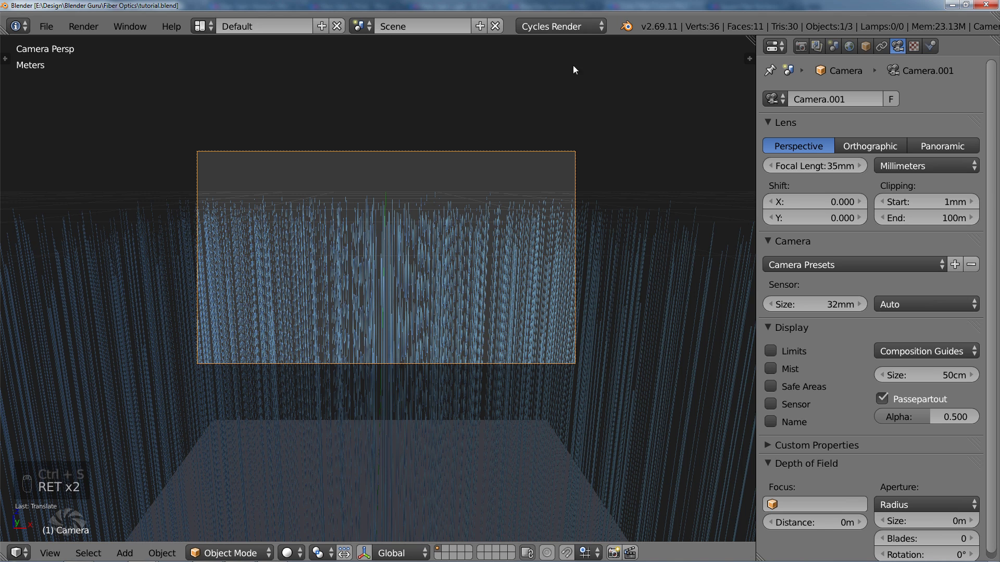
# Render a test image of the strands from the camera and return to the 3D view
pyautogui.click(802, 47)
pyautogui.click(804, 114)
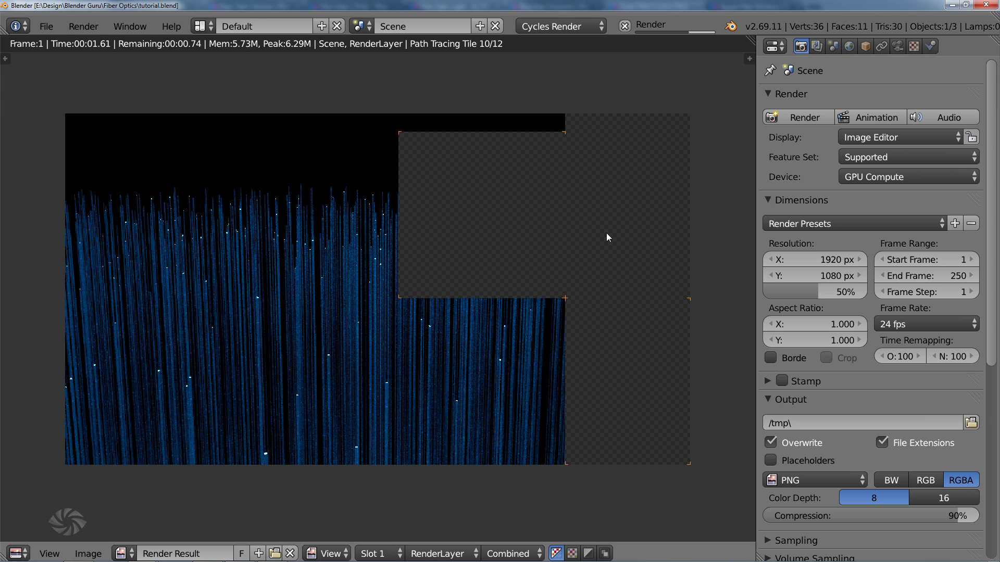
pyautogui.scroll(-1, 606, 233)
pyautogui.scroll(1, 404, 321)
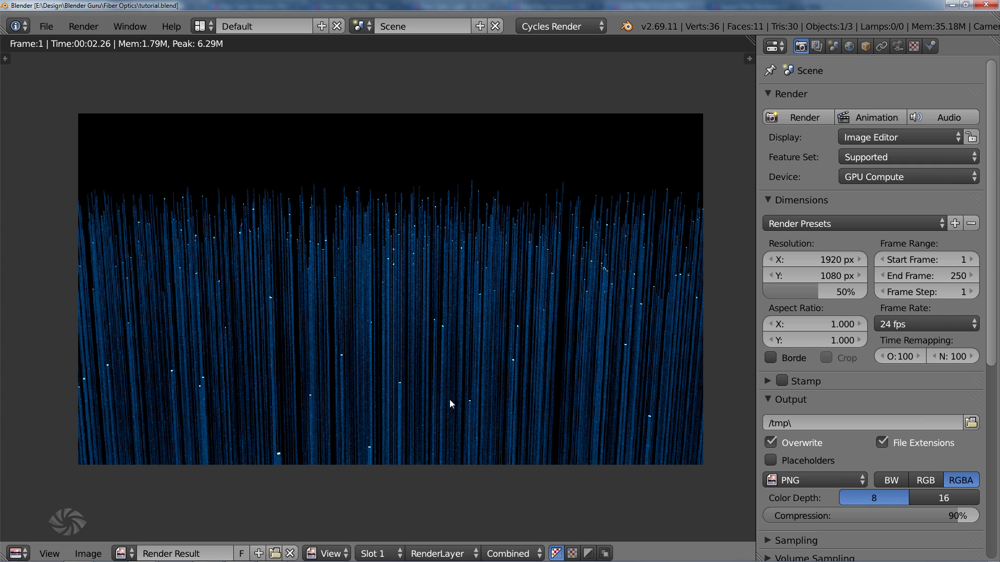
pyautogui.press('Escape')
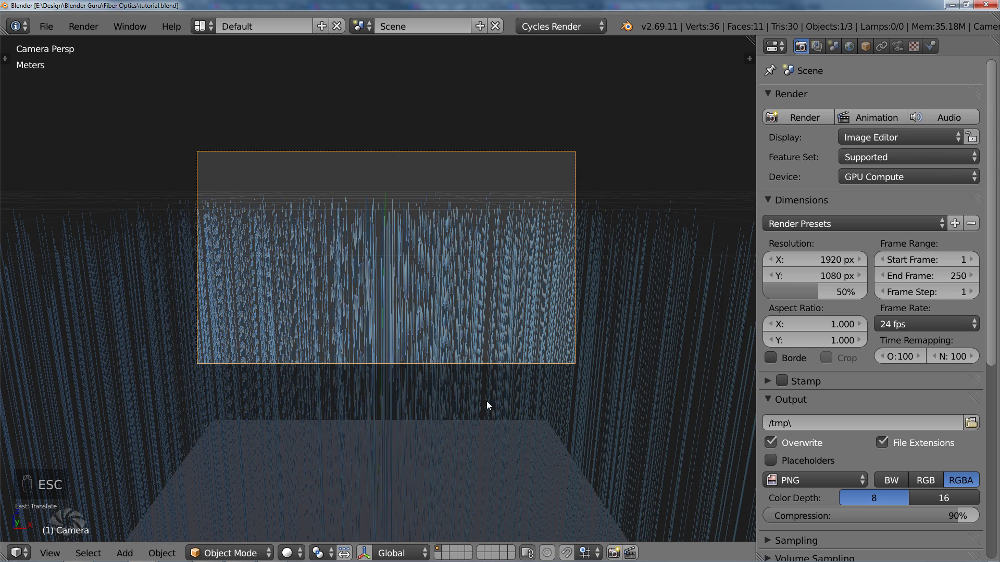
# Show the plane in wireframe from the top and paint full weight over it in Weight Paint mode
pyautogui.rightClick(514, 442)
pyautogui.press('KP_7')
pyautogui.press('z')
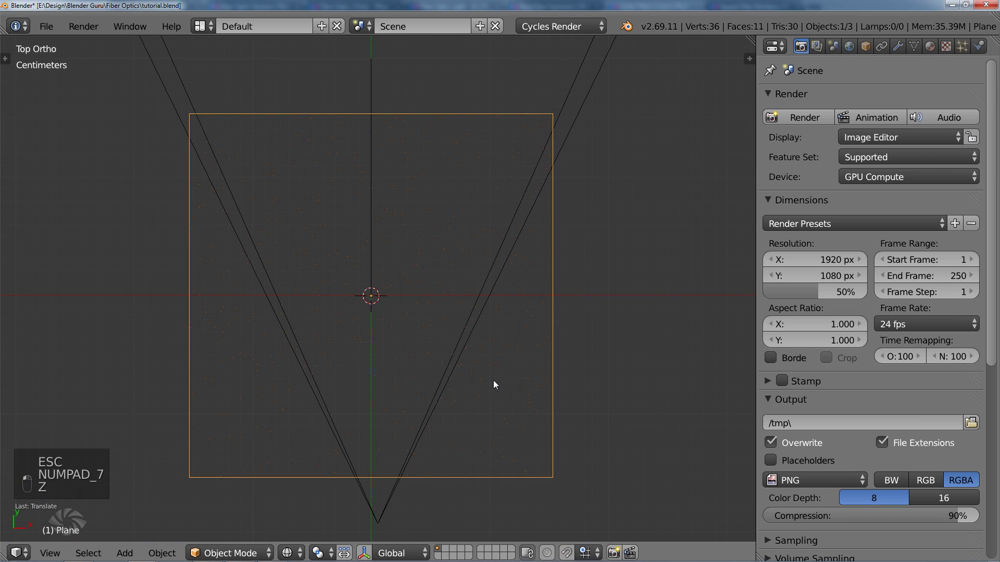
pyautogui.scroll(-2, 493, 384)
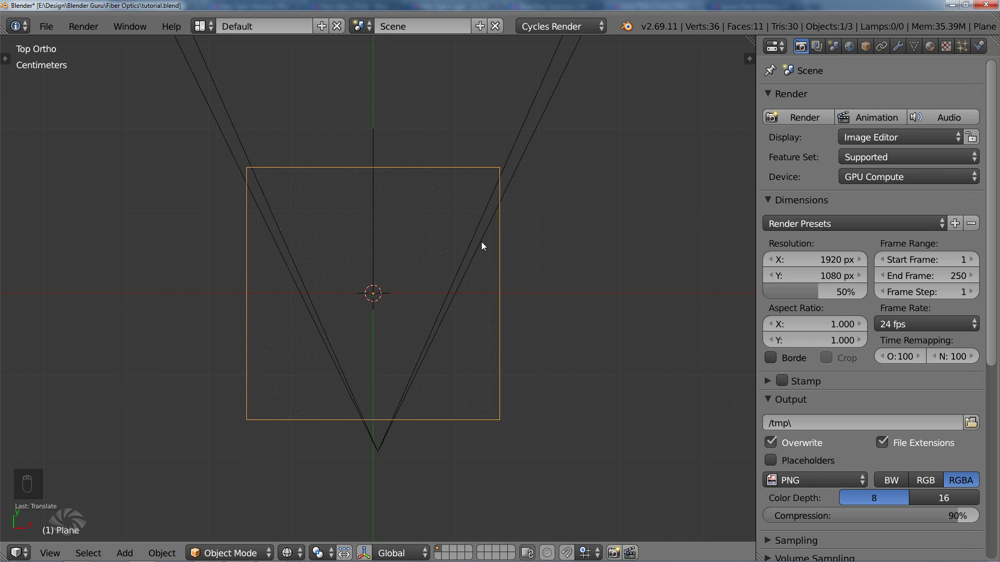
pyautogui.scroll(1, 477, 228)
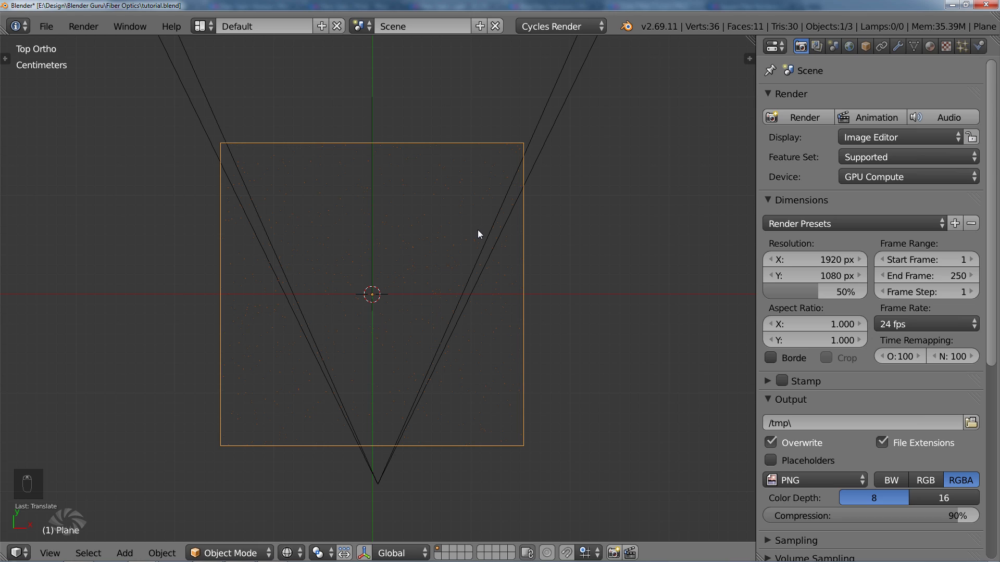
pyautogui.hotkey('ctrl', 'Tab')
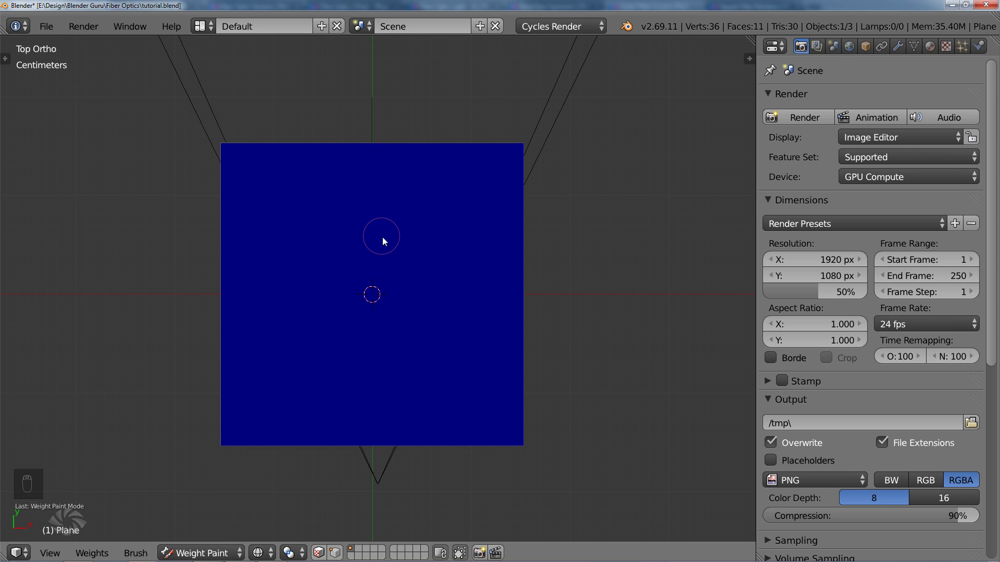
pyautogui.moveTo(180, 175)
pyautogui.mouseDown()
pyautogui.moveTo(219, 156)
pyautogui.moveTo(487, 123)
pyautogui.moveTo(505, 364)
pyautogui.moveTo(498, 446)
pyautogui.moveTo(245, 446)
pyautogui.moveTo(487, 357)
pyautogui.mouseUp()
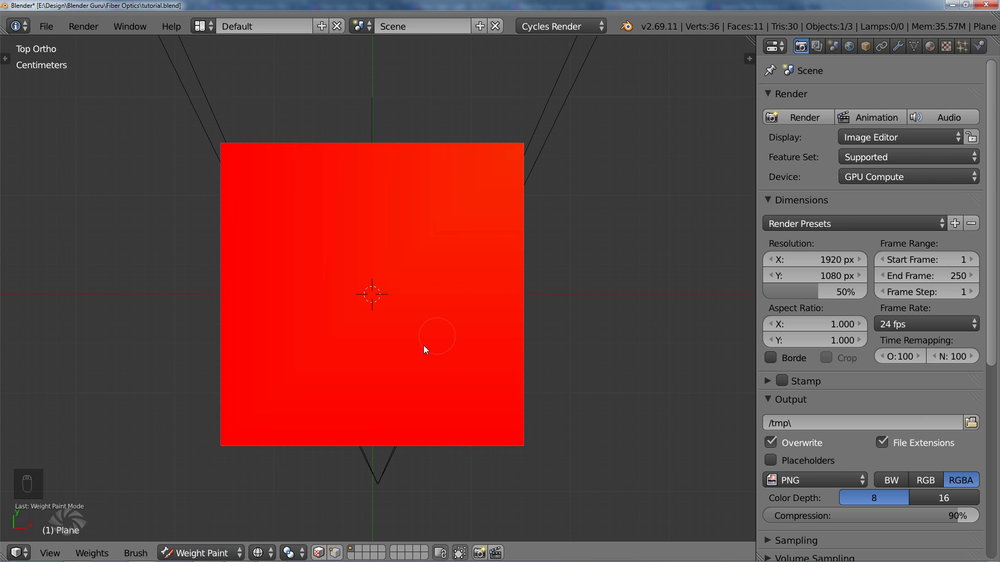
# Subdivide the whole plane in Edit Mode with 100 cuts
pyautogui.hotkey('ctrl', 'Tab')
pyautogui.press('Tab')
pyautogui.press('a')
pyautogui.press('a')
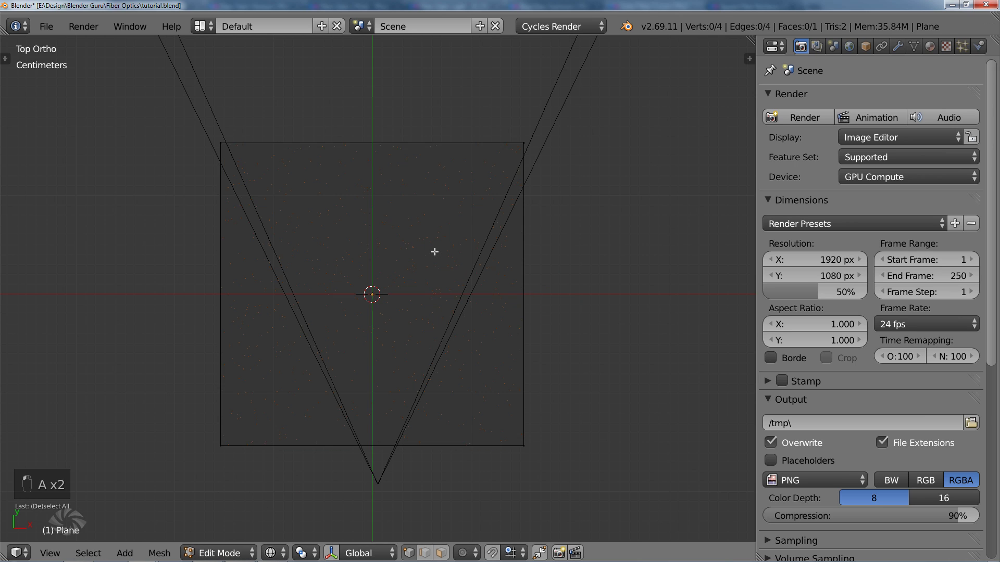
pyautogui.press('a')
pyautogui.press('a')
pyautogui.press('w')
pyautogui.click(414, 183)
pyautogui.press('t')
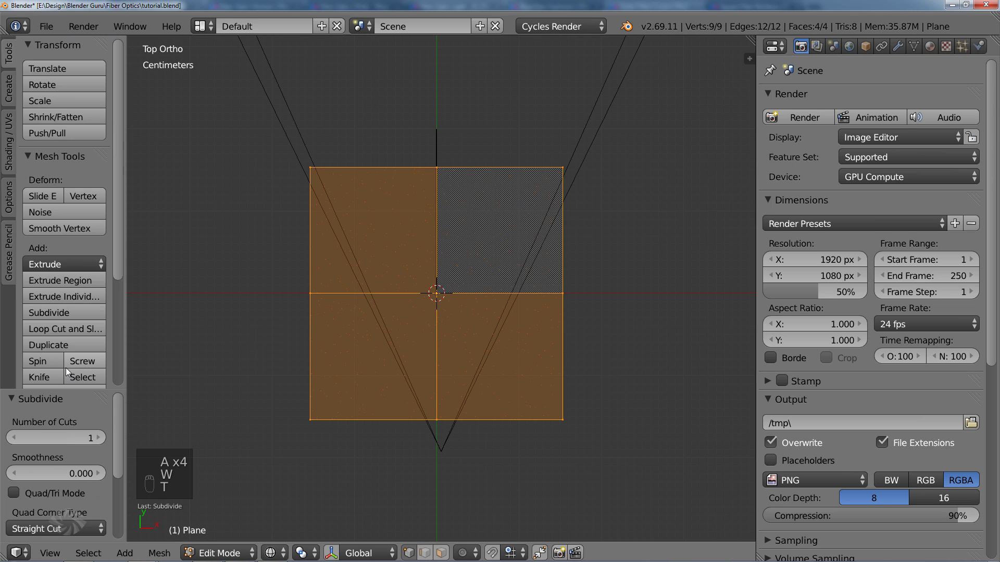
pyautogui.click(67, 440)
pyautogui.write('100')
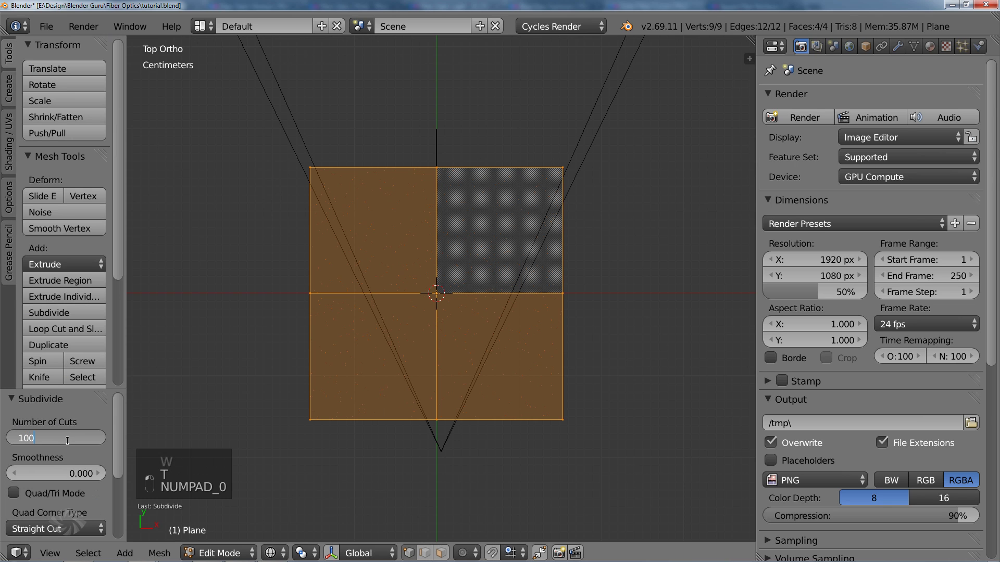
pyautogui.press('Return')
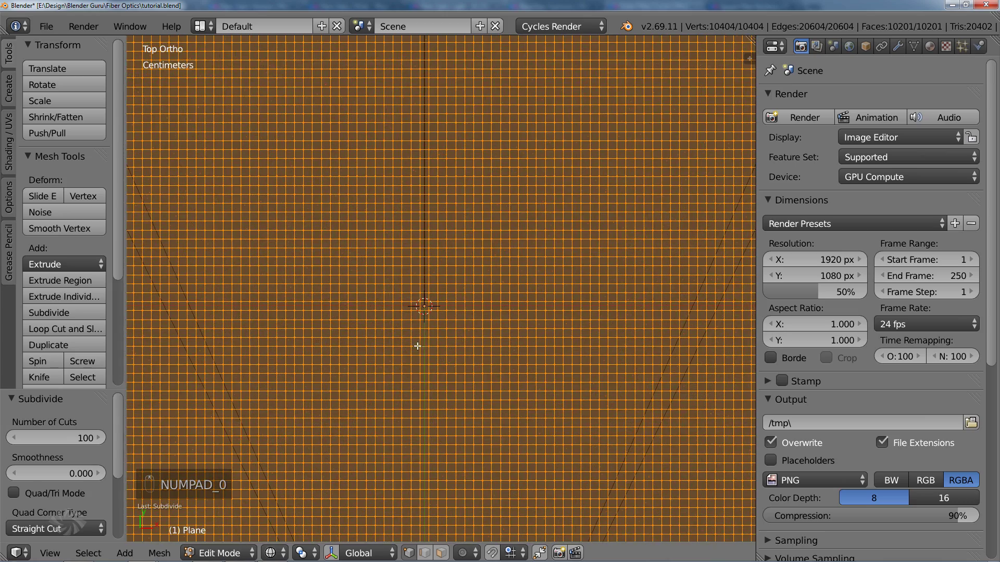
# Return the subdivided plane to Weight Paint mode with the brush settings shown
pyautogui.press('Tab')
pyautogui.hotkey('ctrl', 'Tab')
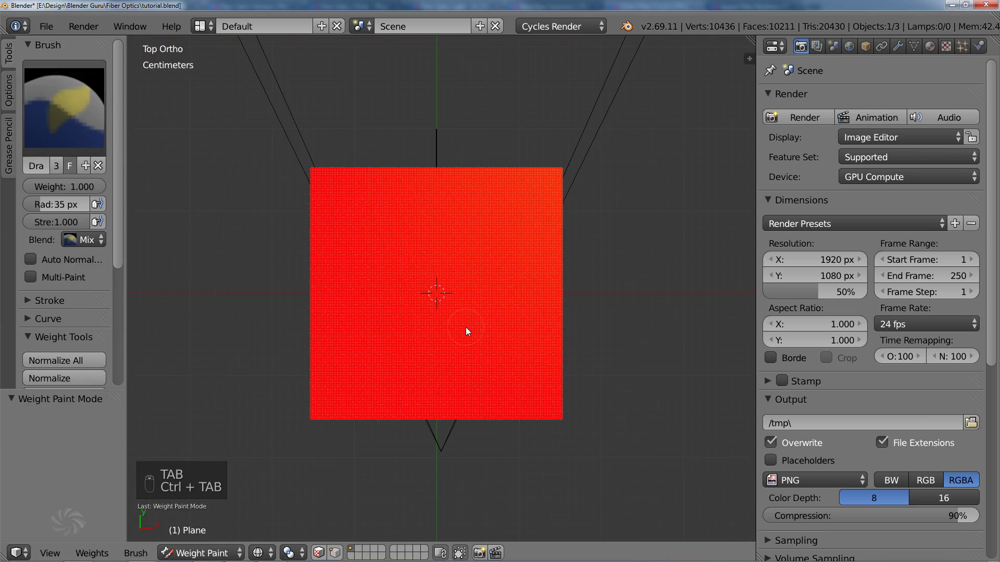
pyautogui.press('t')
pyautogui.press('t')
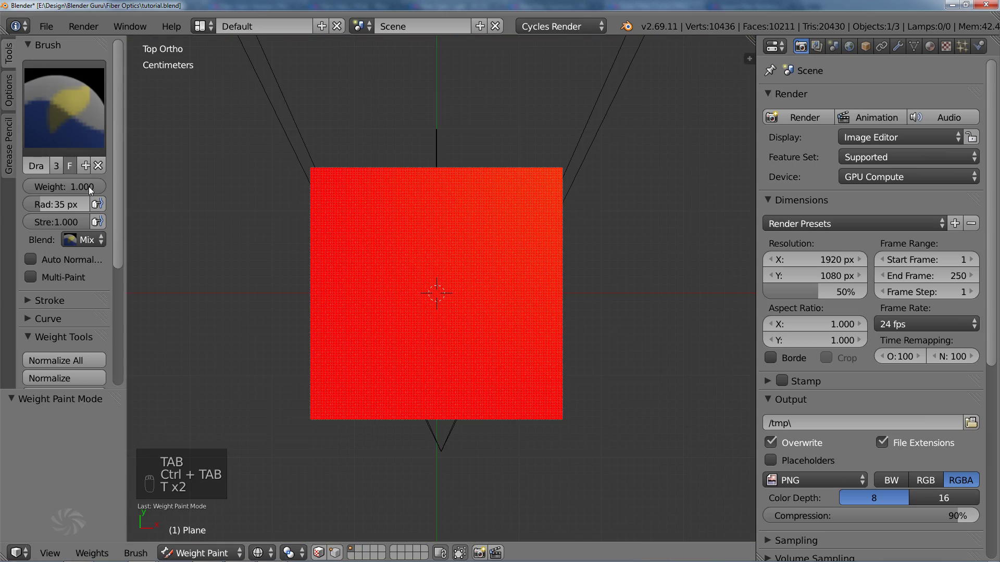
# Set the brush weight to 0 and paint out the areas of the plane outside both sides of the camera's view cone
pyautogui.press('t')
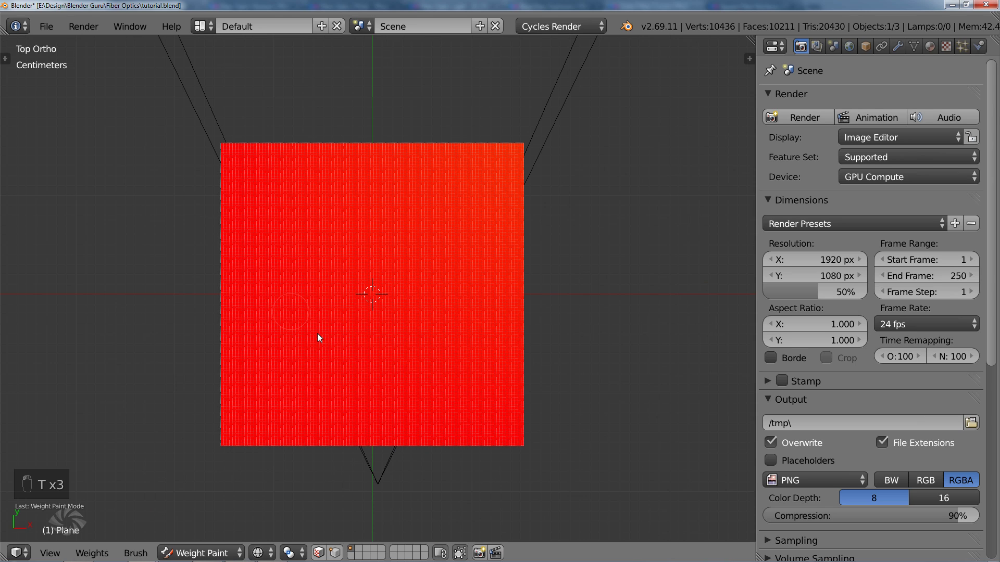
pyautogui.moveTo(343, 454)
pyautogui.mouseDown()
pyautogui.moveTo(302, 415)
pyautogui.moveTo(213, 260)
pyautogui.mouseUp()
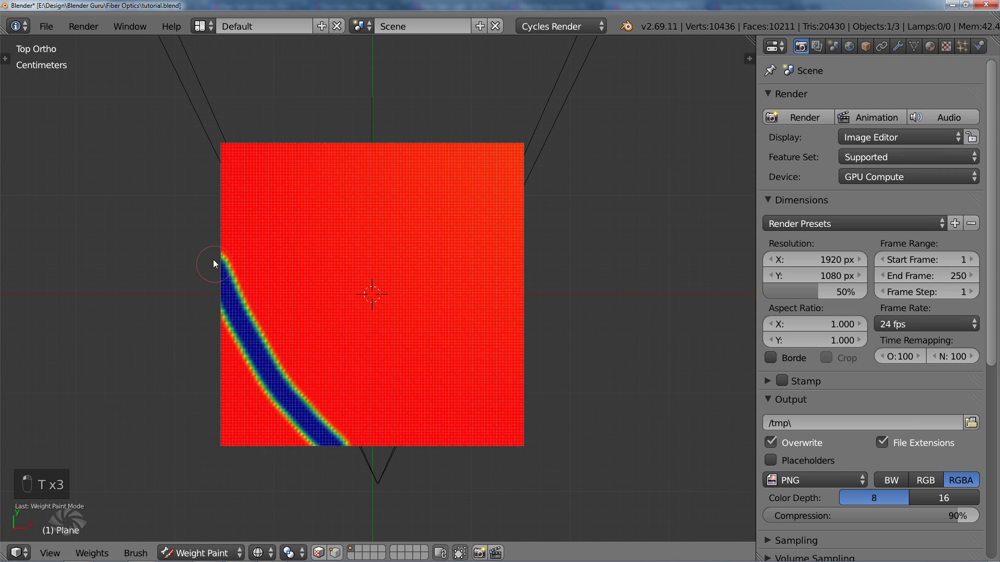
pyautogui.moveTo(218, 199)
pyautogui.mouseDown()
pyautogui.moveTo(252, 306)
pyautogui.moveTo(315, 424)
pyautogui.moveTo(265, 380)
pyautogui.moveTo(232, 271)
pyautogui.moveTo(220, 327)
pyautogui.moveTo(236, 424)
pyautogui.moveTo(220, 379)
pyautogui.moveTo(270, 421)
pyautogui.mouseUp()
pyautogui.press('z')
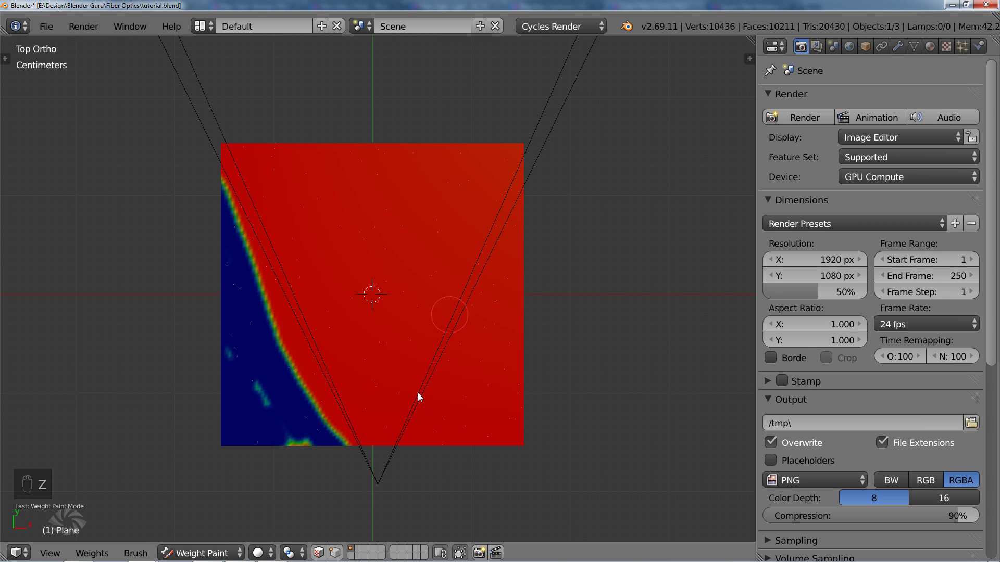
pyautogui.moveTo(343, 456)
pyautogui.mouseDown()
pyautogui.moveTo(216, 201)
pyautogui.moveTo(264, 432)
pyautogui.moveTo(299, 430)
pyautogui.mouseUp()
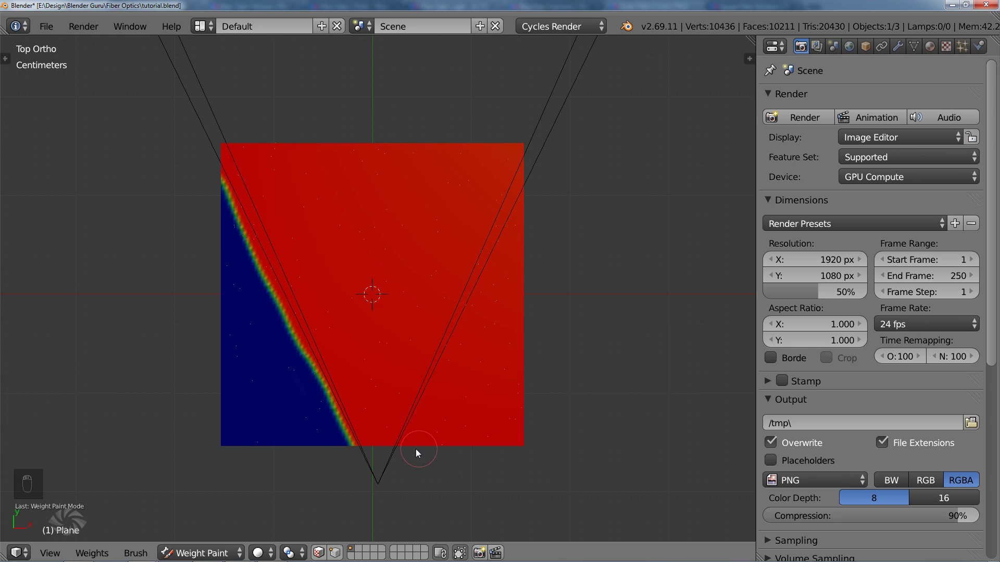
pyautogui.moveTo(415, 448); pyautogui.dragTo(463, 328)
pyautogui.moveTo(514, 238)
pyautogui.mouseDown()
pyautogui.moveTo(463, 405)
pyautogui.moveTo(464, 376)
pyautogui.moveTo(486, 315)
pyautogui.moveTo(461, 426)
pyautogui.moveTo(516, 390)
pyautogui.moveTo(509, 435)
pyautogui.moveTo(529, 374)
pyautogui.moveTo(455, 447)
pyautogui.moveTo(509, 292)
pyautogui.mouseUp()
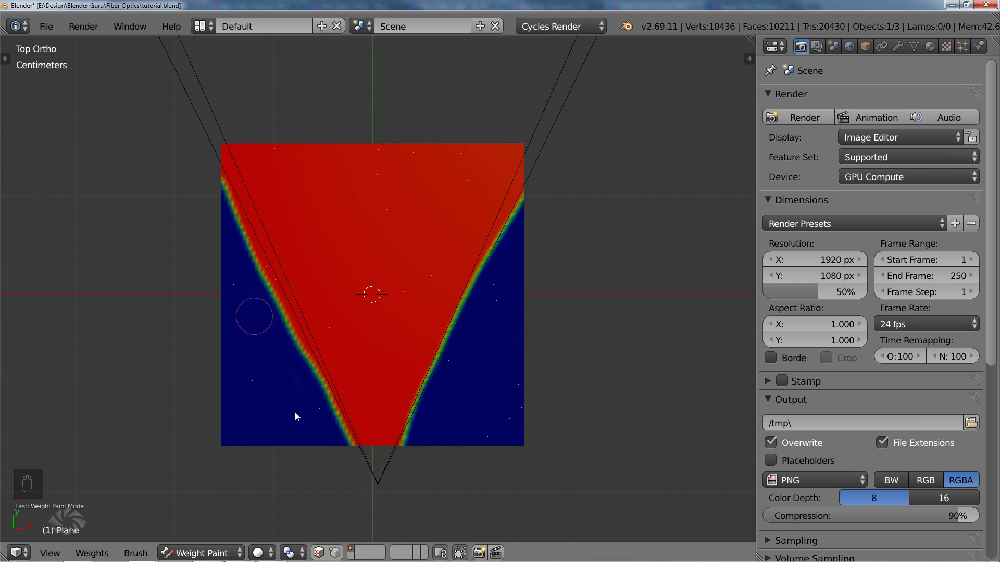
# Return the plane to Object Mode and show its particle system settings
pyautogui.click(215, 554)
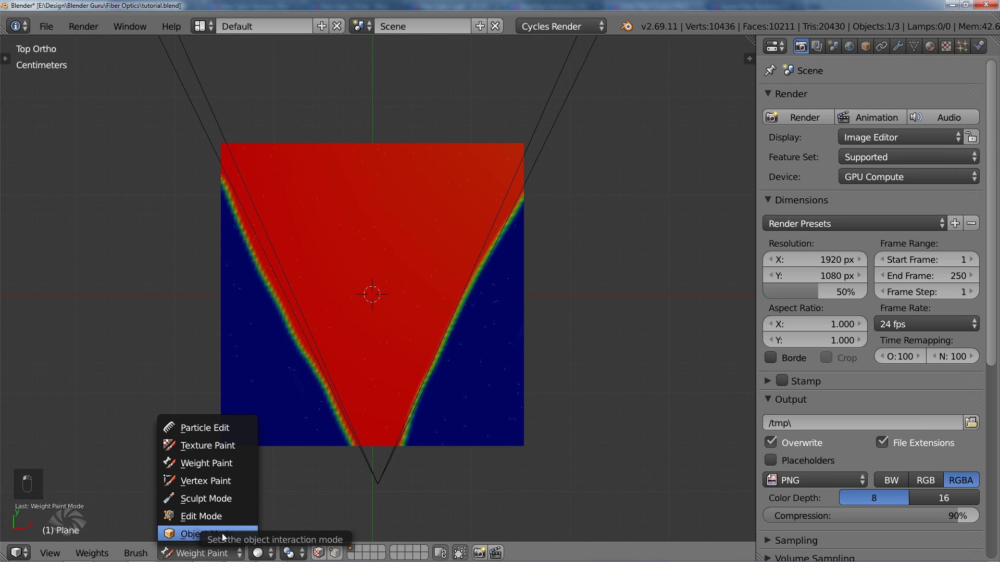
pyautogui.click(222, 534)
pyautogui.moveTo(425, 368); pyautogui.dragTo(398, 350, button='middle')
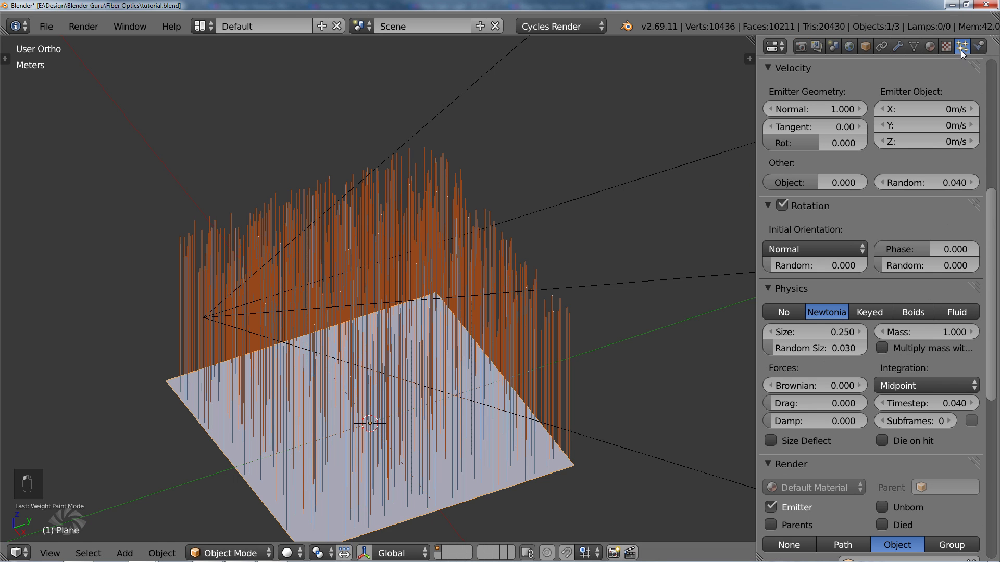
pyautogui.click(961, 47)
pyautogui.moveTo(209, 288); pyautogui.dragTo(290, 302, button='middle')
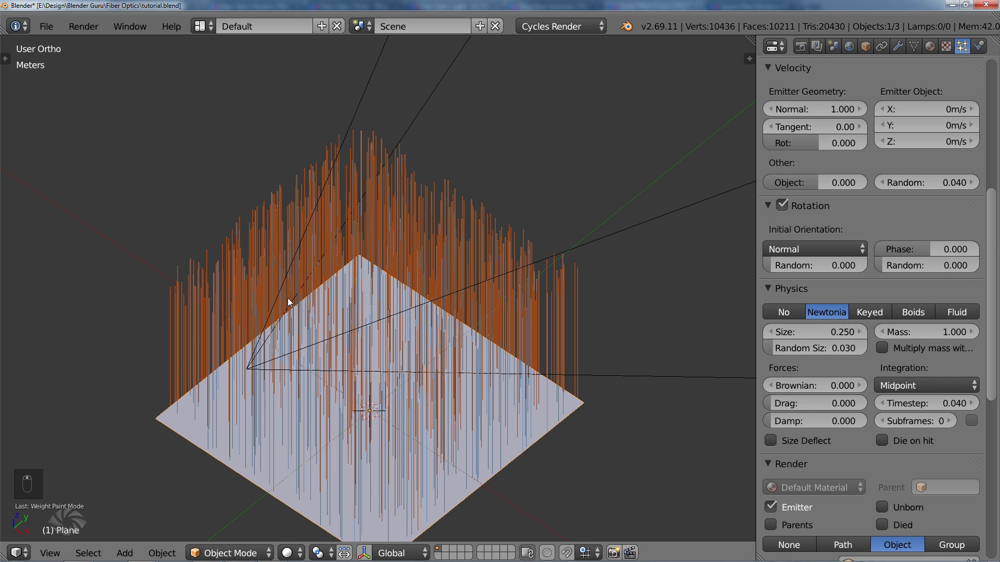
# Set the density vertex group of the plane's particle system to Group
pyautogui.scroll(-12, 857, 209)
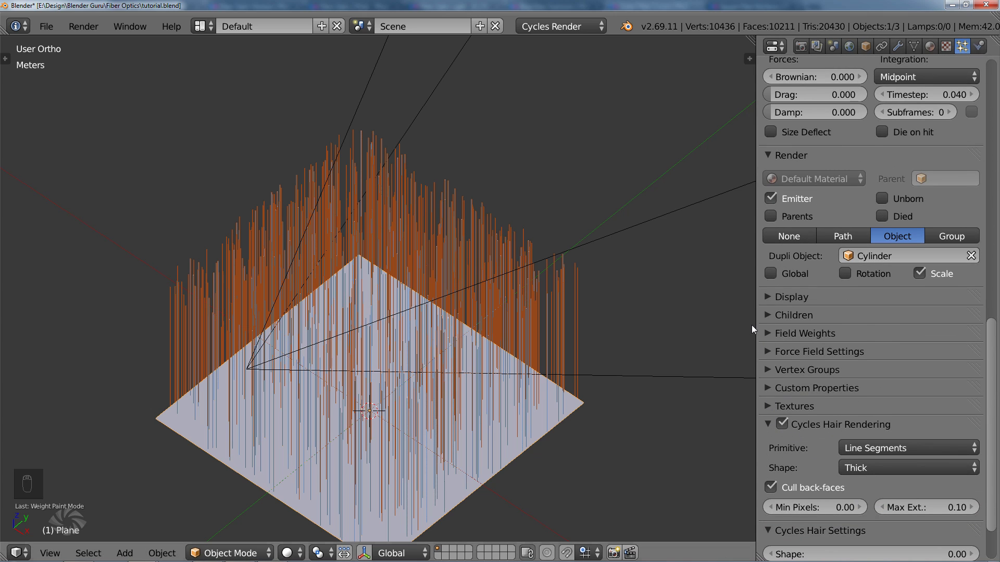
pyautogui.moveTo(459, 379); pyautogui.dragTo(495, 380, button='middle')
pyautogui.scroll(-3, 816, 284)
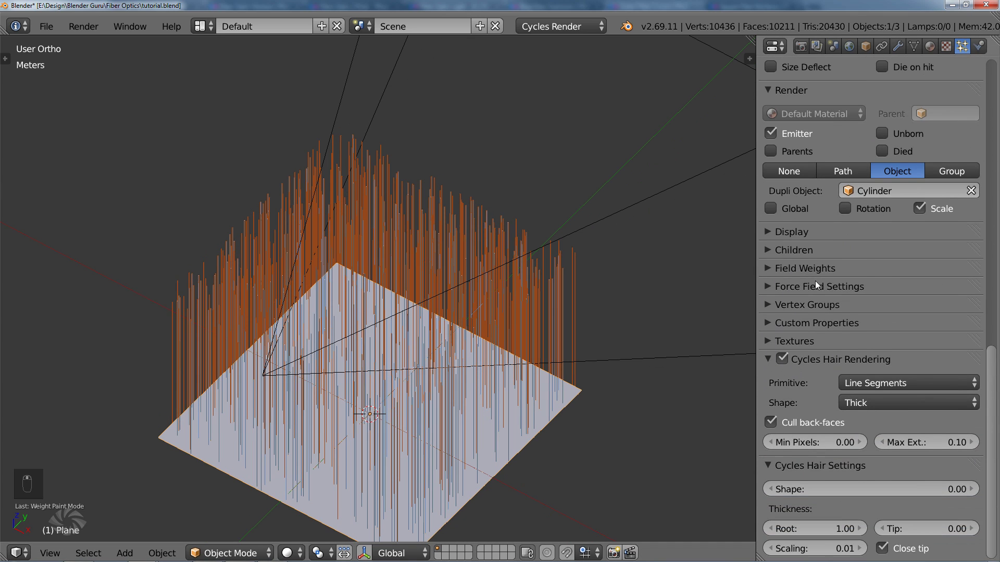
pyautogui.click(778, 304)
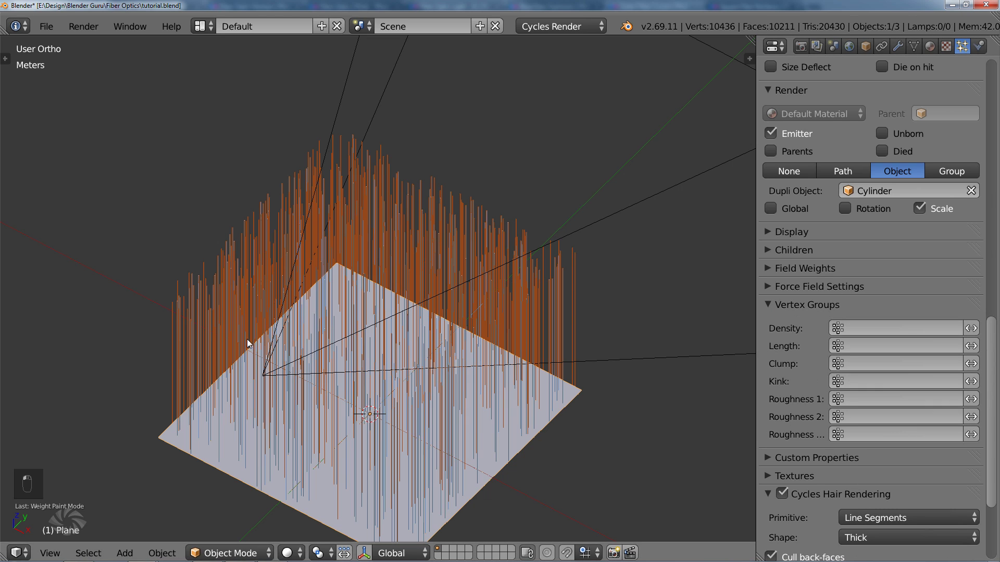
pyautogui.moveTo(248, 342); pyautogui.dragTo(345, 326, button='middle')
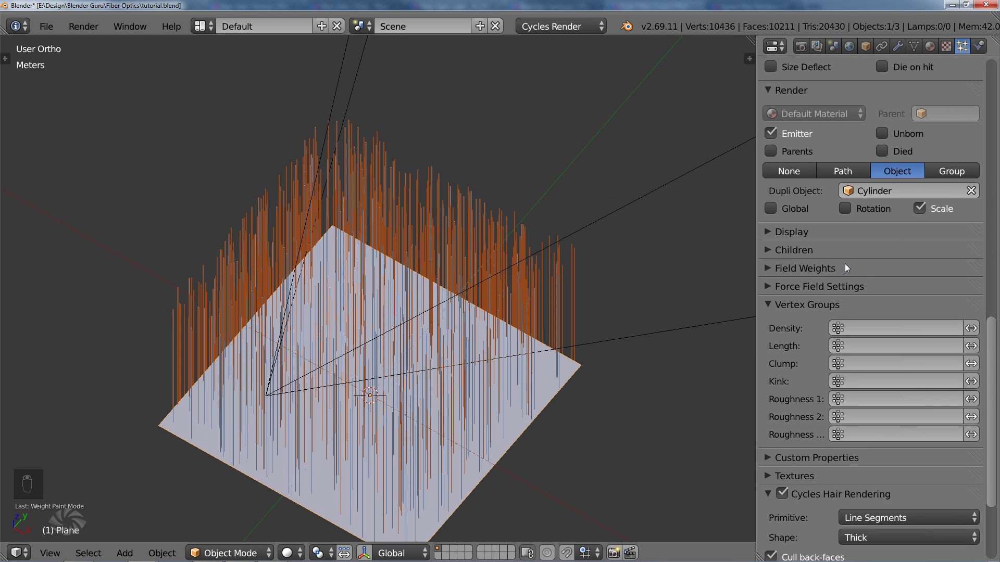
pyautogui.scroll(-3, 818, 270)
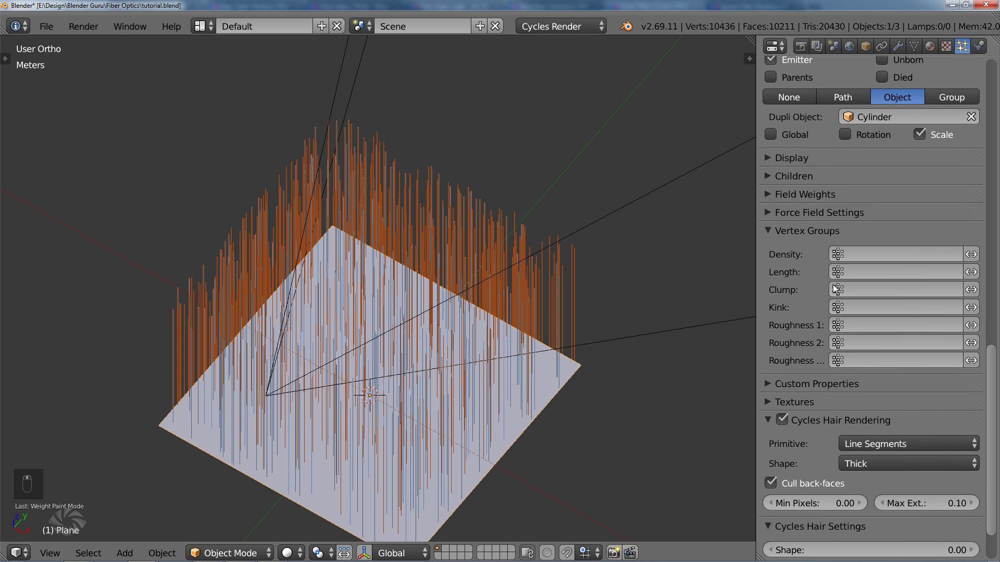
pyautogui.click(871, 255)
pyautogui.click(860, 274)
# Put the plane back into Weight Paint mode in wireframe from the top and set the brush strength to 0.500
pyautogui.moveTo(502, 279)
pyautogui.mouseDown(button='middle')
pyautogui.moveTo(482, 312)
pyautogui.moveTo(451, 273)
pyautogui.moveTo(538, 306)
pyautogui.moveTo(582, 298)
pyautogui.mouseUp(button='middle')
pyautogui.press('z')
pyautogui.press('KP_7')
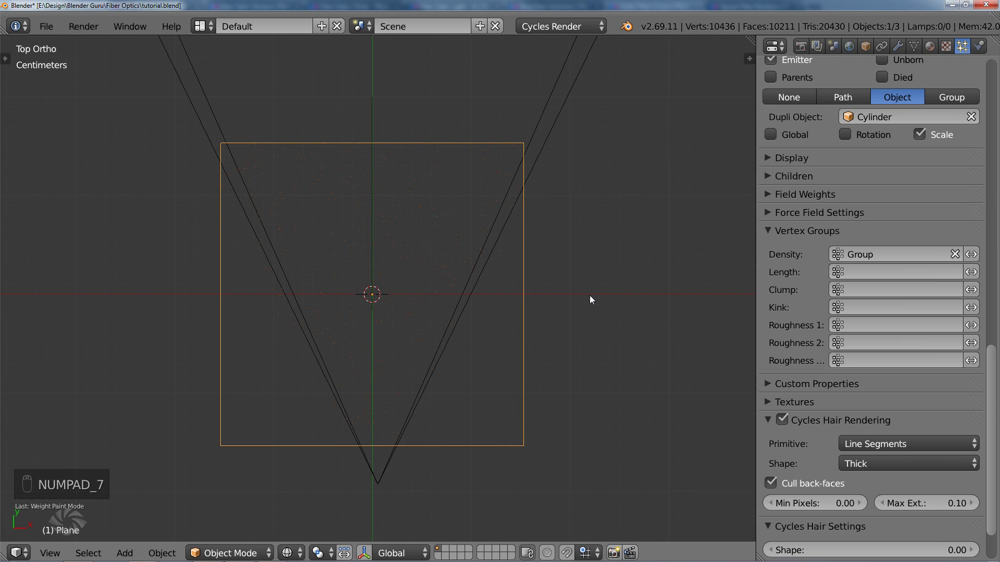
pyautogui.hotkey('ctrl', 'Tab')
pyautogui.press('t')
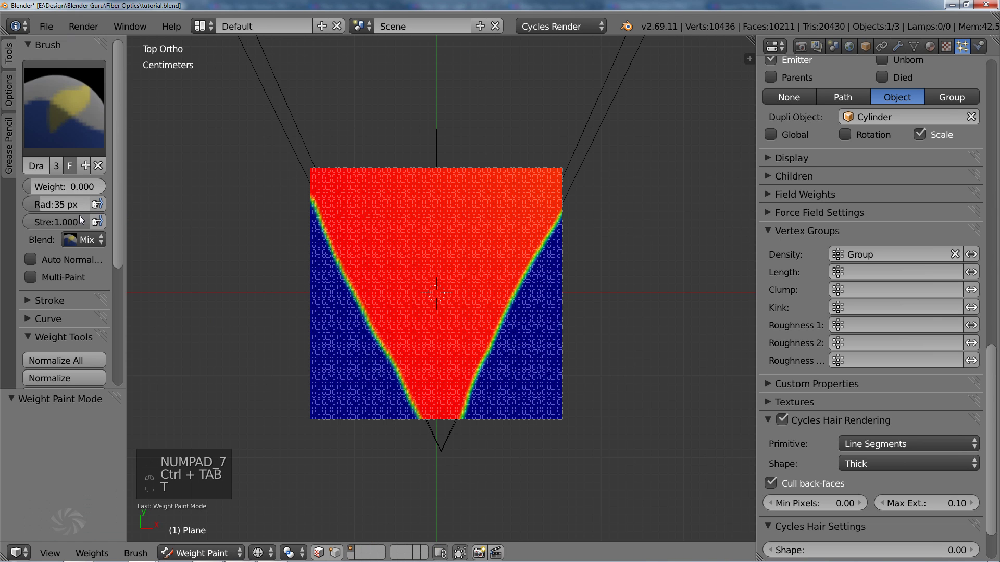
pyautogui.moveTo(79, 215); pyautogui.dragTo(61, 222)
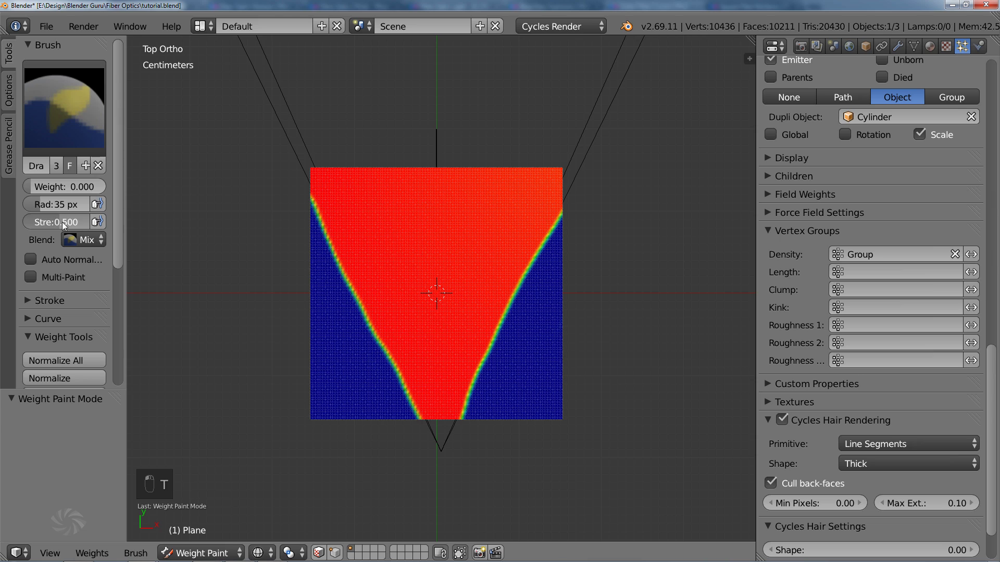
# Enlarge the brush and paint uneven, reduced weight across the far half of the plane inside the camera cone
pyautogui.press('t')
pyautogui.press('f')
pyautogui.click(341, 202)
pyautogui.press('f')
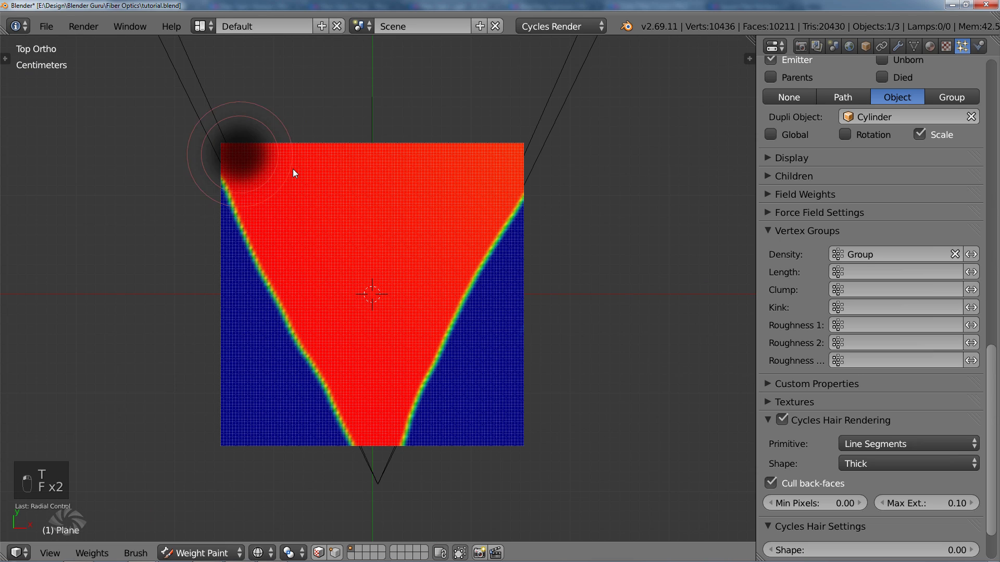
pyautogui.click(293, 169)
pyautogui.moveTo(241, 171)
pyautogui.mouseDown()
pyautogui.moveTo(354, 212)
pyautogui.moveTo(448, 179)
pyautogui.moveTo(507, 185)
pyautogui.moveTo(354, 240)
pyautogui.moveTo(257, 245)
pyautogui.moveTo(273, 216)
pyautogui.moveTo(354, 262)
pyautogui.moveTo(430, 263)
pyautogui.moveTo(495, 231)
pyautogui.mouseUp()
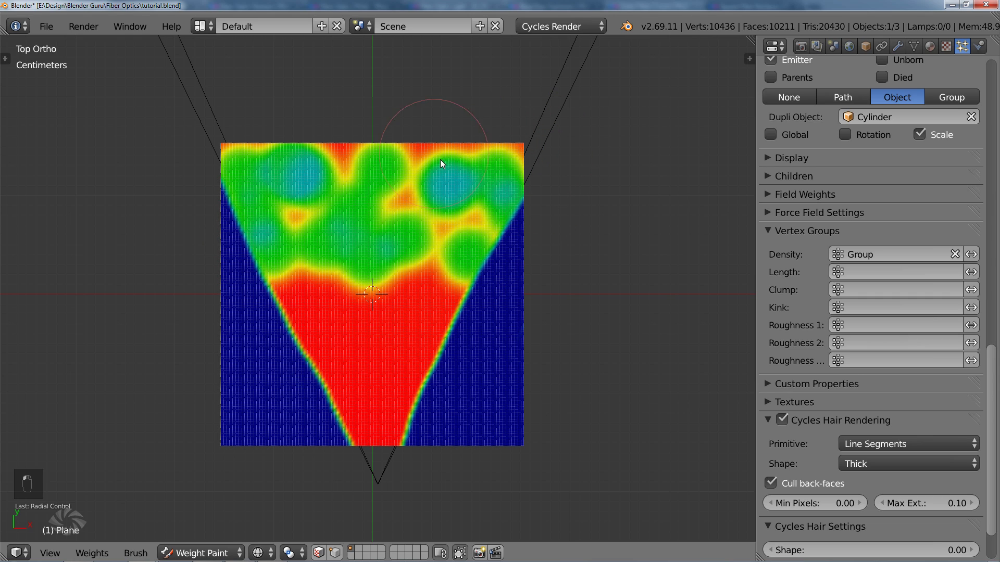
pyautogui.moveTo(295, 137)
pyautogui.mouseDown()
pyautogui.moveTo(364, 152)
pyautogui.moveTo(486, 148)
pyautogui.moveTo(473, 174)
pyautogui.moveTo(401, 177)
pyautogui.moveTo(308, 225)
pyautogui.moveTo(410, 217)
pyautogui.moveTo(446, 252)
pyautogui.mouseUp()
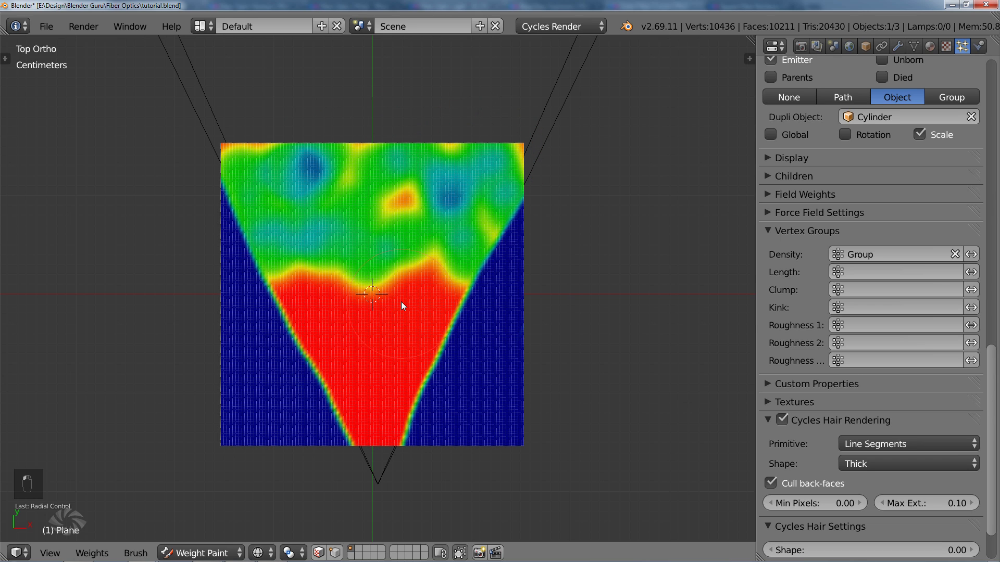
# Adjust the brush radius and paint a band of reduced weight across the nearer part of the camera cone
pyautogui.scroll(2, 401, 302)
pyautogui.moveTo(401, 302)
pyautogui.keyDown('shift'); pyautogui.mouseDown(button='middle')
pyautogui.moveTo(414, 217)
pyautogui.moveTo(401, 192)
pyautogui.mouseUp(button='middle'); pyautogui.keyUp('shift')
pyautogui.press('f')
pyautogui.click(384, 276)
pyautogui.moveTo(341, 304)
pyautogui.mouseDown()
pyautogui.moveTo(276, 224)
pyautogui.moveTo(312, 283)
pyautogui.moveTo(446, 290)
pyautogui.moveTo(396, 250)
pyautogui.mouseUp()
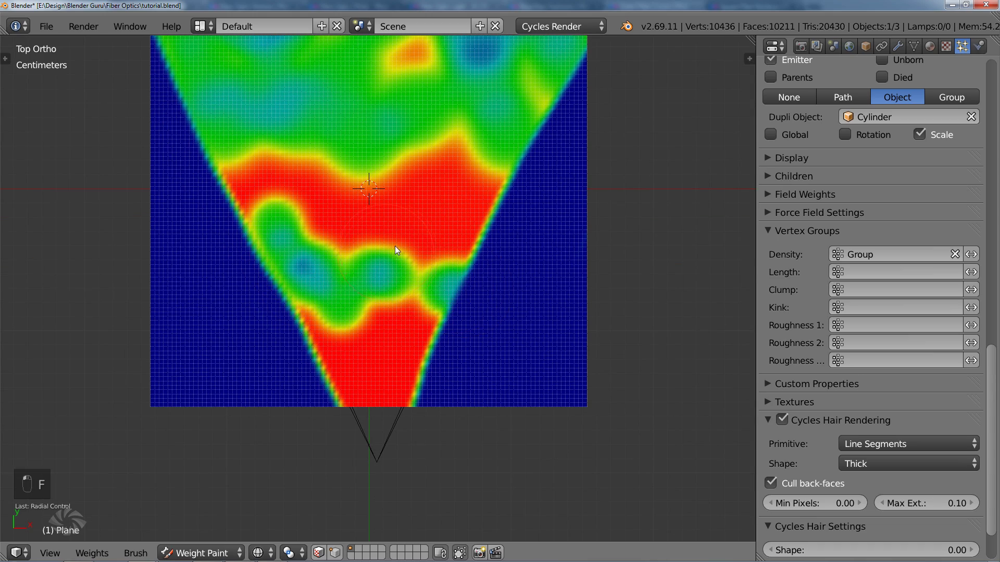
# Paint very low weight along both sides of the red band in the middle of the camera cone
pyautogui.scroll(-1, 417, 243)
pyautogui.keyDown('shift'); pyautogui.moveTo(416, 244); pyautogui.dragTo(401, 268, button='middle'); pyautogui.keyUp('shift')
pyautogui.scroll(2, 469, 266)
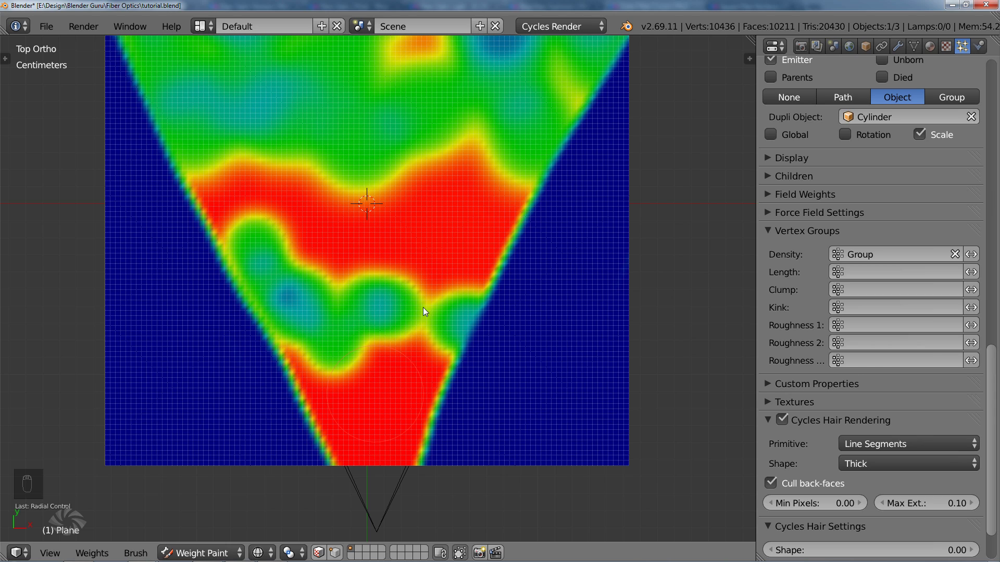
pyautogui.scroll(-3, 371, 200)
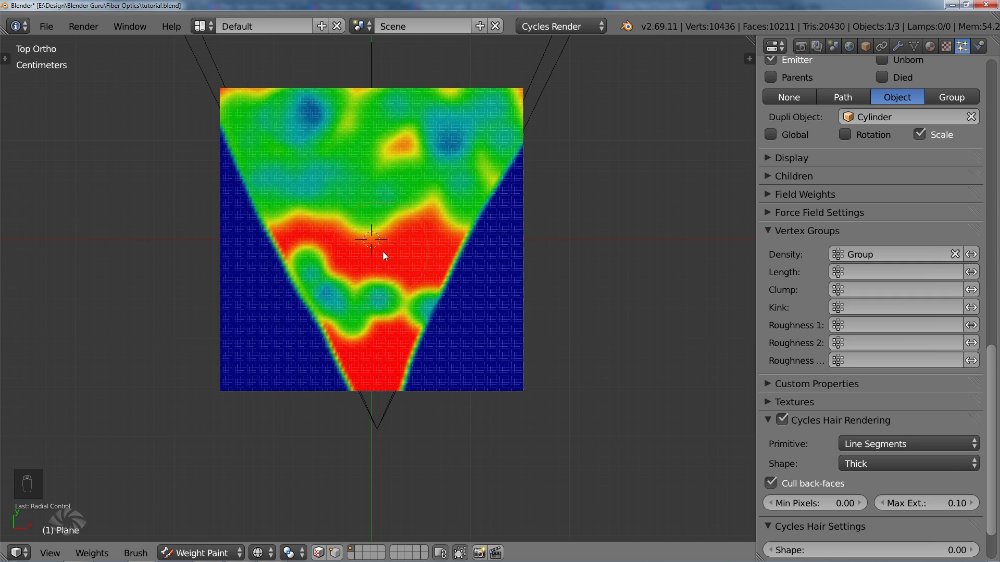
pyautogui.scroll(3, 380, 255)
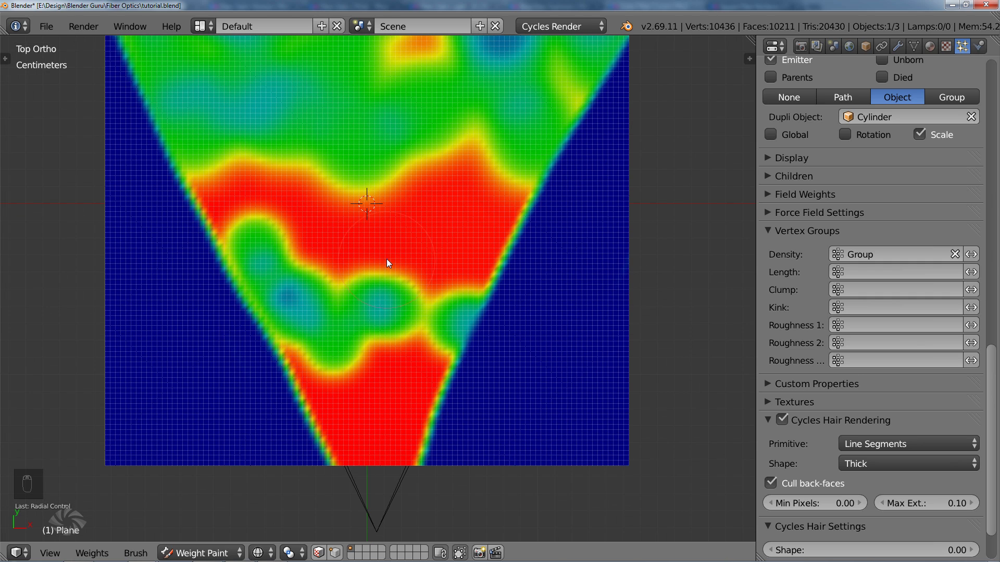
pyautogui.moveTo(446, 249)
pyautogui.mouseDown()
pyautogui.moveTo(471, 275)
pyautogui.moveTo(495, 187)
pyautogui.moveTo(513, 223)
pyautogui.moveTo(499, 250)
pyautogui.mouseUp()
pyautogui.moveTo(264, 251)
pyautogui.mouseDown()
pyautogui.moveTo(224, 173)
pyautogui.moveTo(304, 254)
pyautogui.moveTo(247, 242)
pyautogui.moveTo(226, 262)
pyautogui.moveTo(326, 291)
pyautogui.moveTo(415, 277)
pyautogui.moveTo(482, 286)
pyautogui.moveTo(517, 218)
pyautogui.moveTo(475, 196)
pyautogui.mouseUp()
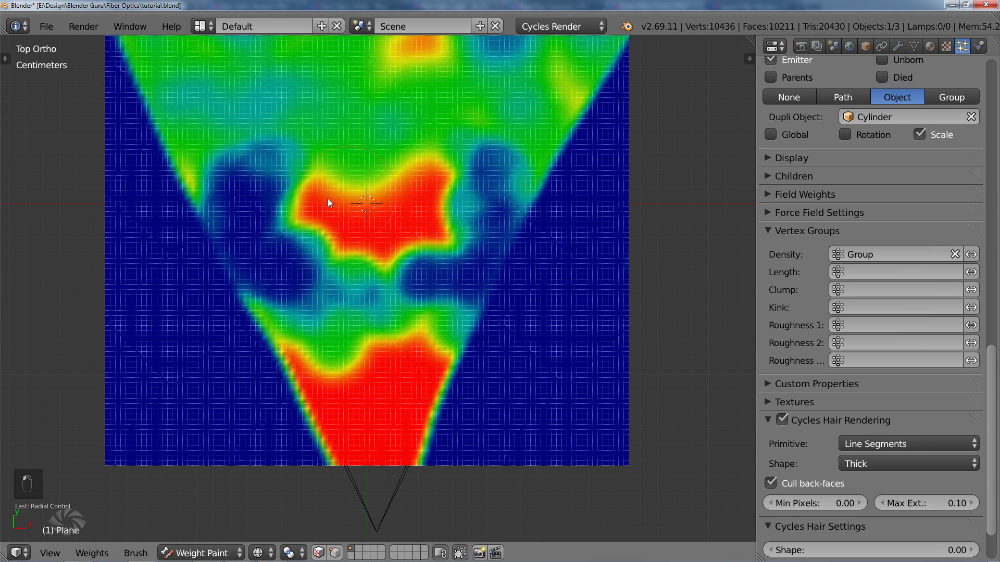
# Shrink the central red patch by painting lower weight around its sides and near edge
pyautogui.press('t')
pyautogui.press('t')
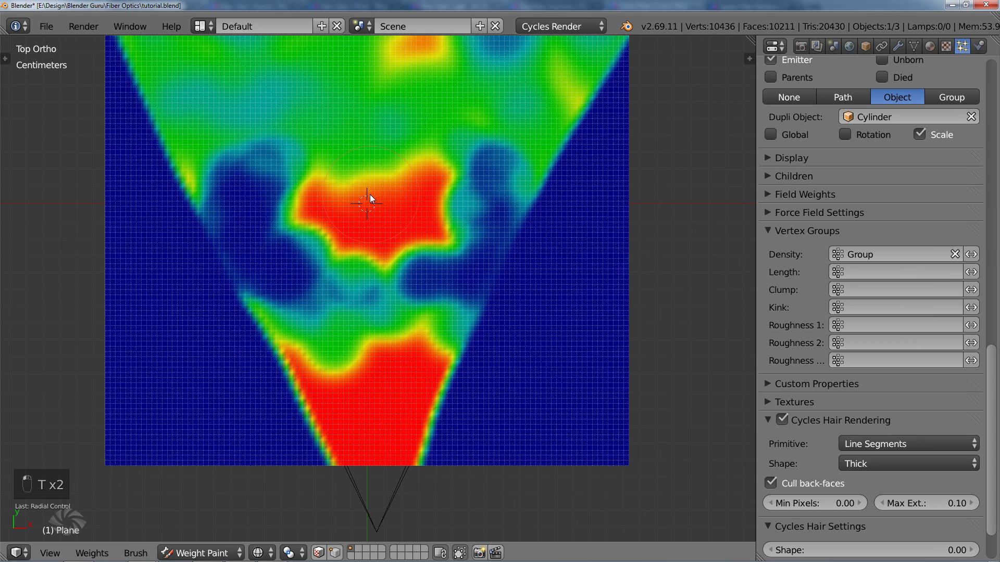
pyautogui.press('t')
pyautogui.press('t')
pyautogui.moveTo(367, 232)
pyautogui.mouseDown()
pyautogui.moveTo(386, 259)
pyautogui.moveTo(435, 234)
pyautogui.moveTo(446, 179)
pyautogui.moveTo(386, 267)
pyautogui.mouseUp()
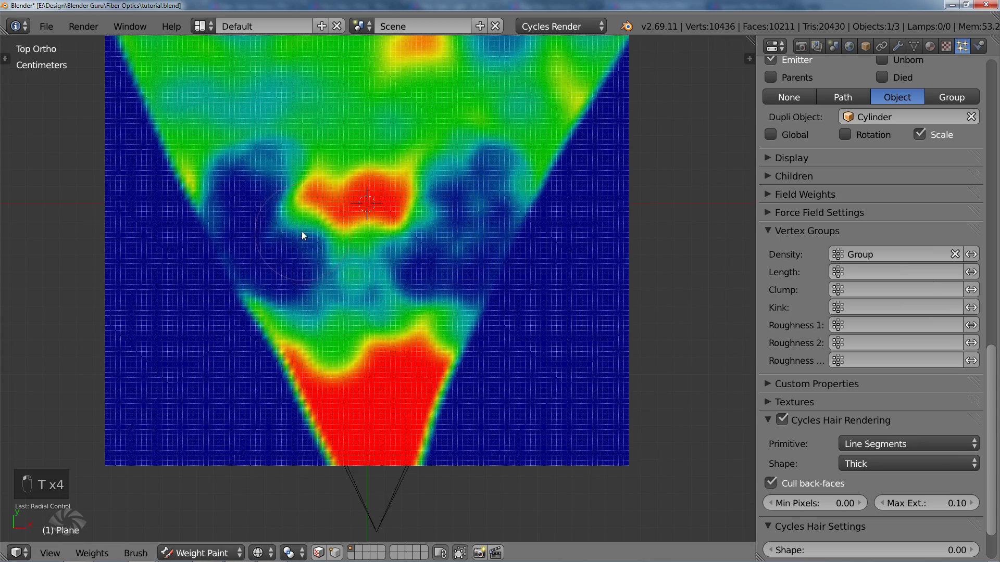
pyautogui.moveTo(301, 231); pyautogui.dragTo(286, 244)
# Paint a low-weight patch into the middle of the red area closest to the camera from the top view
pyautogui.moveTo(286, 245)
pyautogui.mouseDown(button='middle')
pyautogui.moveTo(383, 278)
pyautogui.moveTo(290, 234)
pyautogui.moveTo(332, 280)
pyautogui.moveTo(446, 326)
pyautogui.moveTo(463, 239)
pyautogui.mouseUp(button='middle')
pyautogui.press('KP_7')
pyautogui.scroll(2, 486, 313)
pyautogui.moveTo(358, 273)
pyautogui.mouseDown()
pyautogui.moveTo(349, 350)
pyautogui.moveTo(336, 282)
pyautogui.mouseUp()
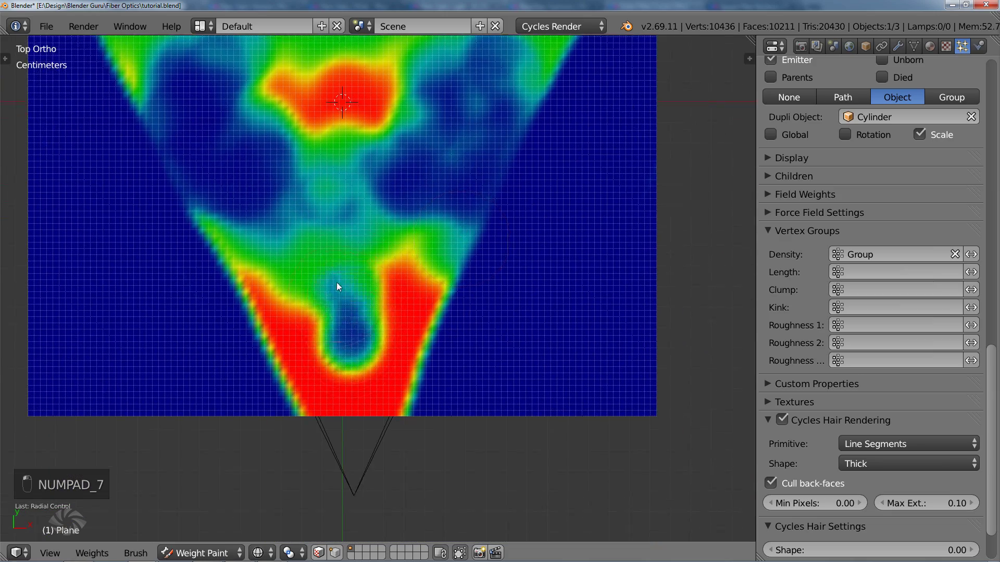
# Return the plane to Object Mode and inspect the strand distribution from the top and at an angle
pyautogui.scroll(-3, 352, 263)
pyautogui.moveTo(402, 212)
pyautogui.mouseDown(button='middle')
pyautogui.moveTo(371, 197)
pyautogui.moveTo(395, 252)
pyautogui.moveTo(395, 292)
pyautogui.mouseUp(button='middle')
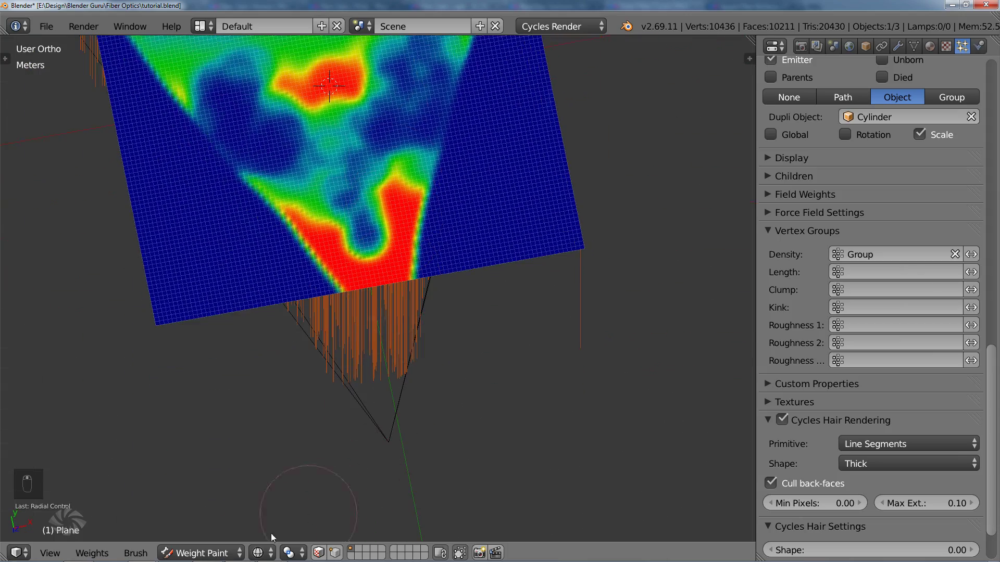
pyautogui.click(224, 553)
pyautogui.click(209, 542)
pyautogui.moveTo(352, 330)
pyautogui.mouseDown(button='middle')
pyautogui.moveTo(369, 249)
pyautogui.moveTo(331, 224)
pyautogui.moveTo(357, 271)
pyautogui.mouseUp(button='middle')
pyautogui.press('KP_7')
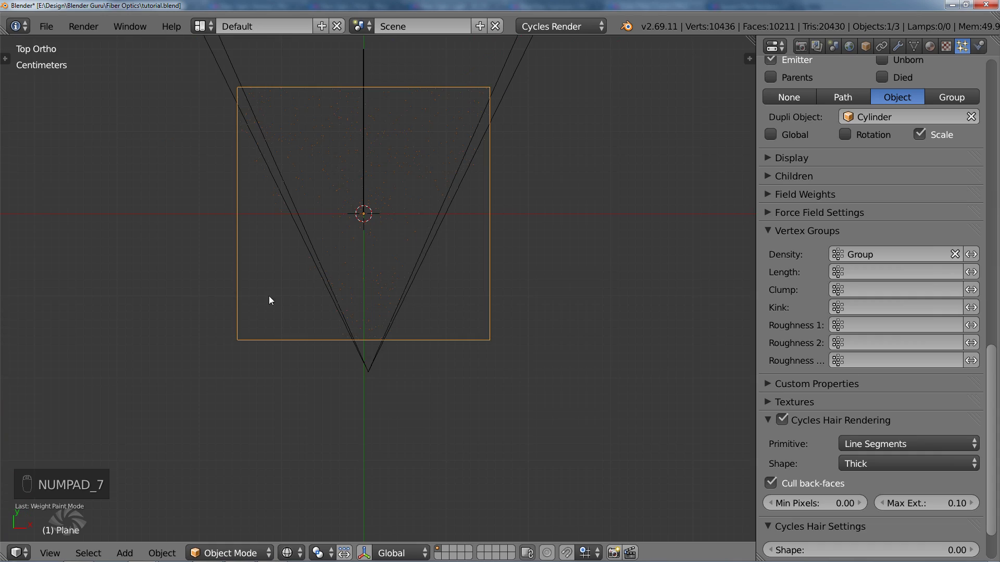
pyautogui.scroll(3, 332, 268)
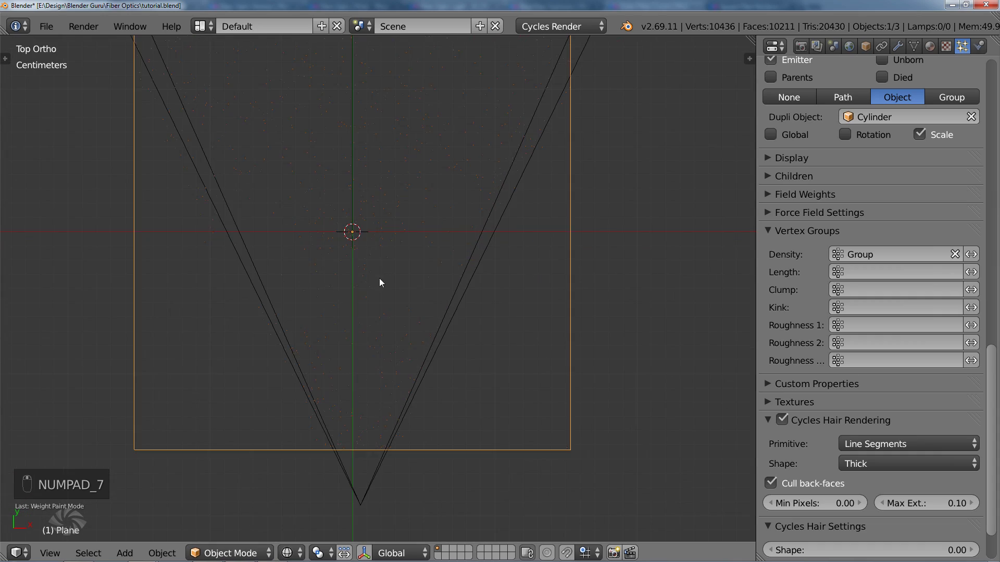
pyautogui.moveTo(379, 279); pyautogui.dragTo(308, 217, button='middle')
pyautogui.scroll(-2, 308, 234)
# Add a Plain Axes empty at the scene origin and scale it down to about 0.124
pyautogui.rightClick(308, 252)
pyautogui.moveTo(404, 277); pyautogui.dragTo(452, 297, button='middle')
pyautogui.hotkey('shift', 'a')
pyautogui.moveTo(458, 253)
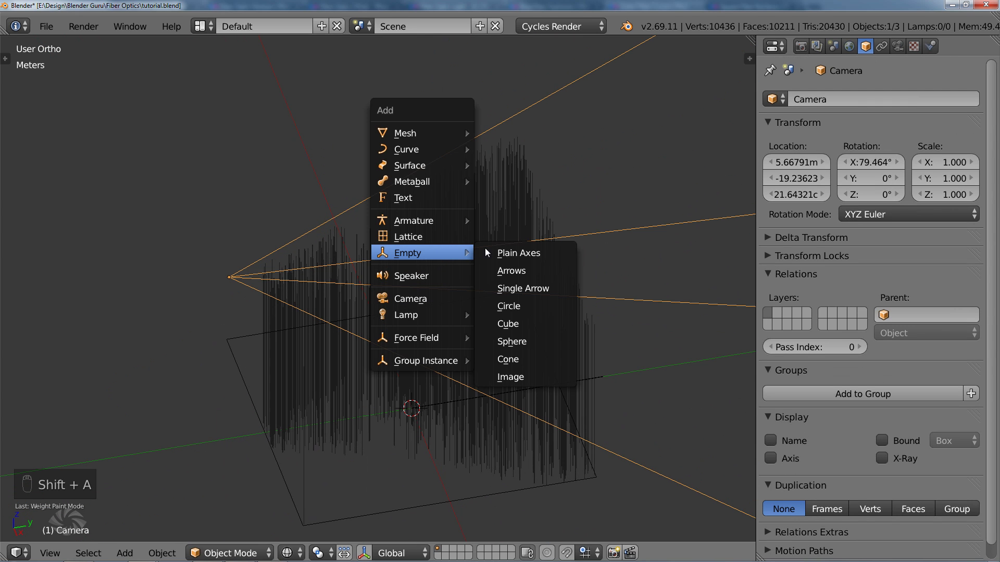
pyautogui.click(492, 253)
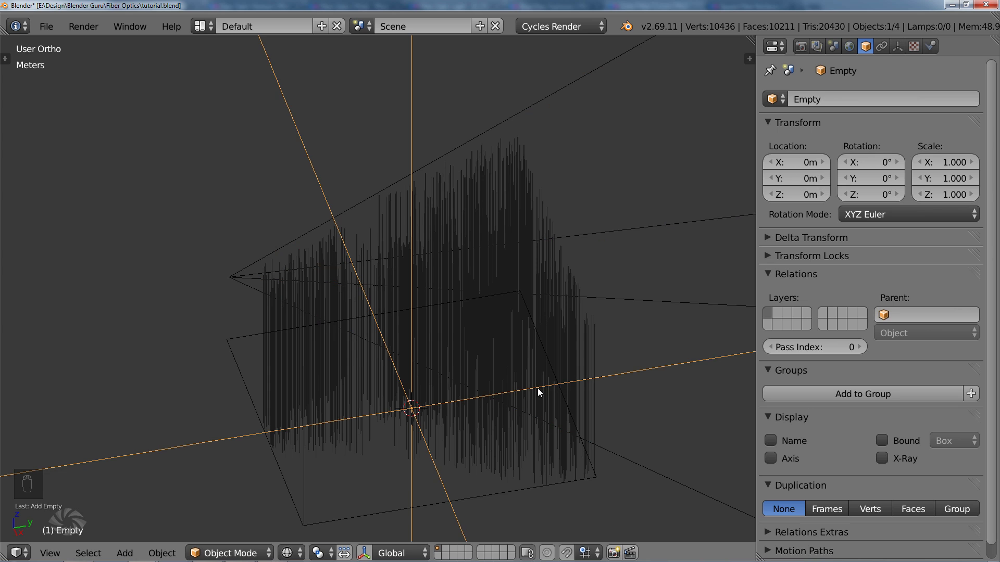
pyautogui.press('s')
pyautogui.click(461, 422)
# Raise the empty above the plane to the height of the strand tips, checking it from the right view
pyautogui.press('g')
pyautogui.moveTo(461, 423); pyautogui.dragTo(502, 333, button='middle')
pyautogui.click(492, 284)
pyautogui.press('KP_3')
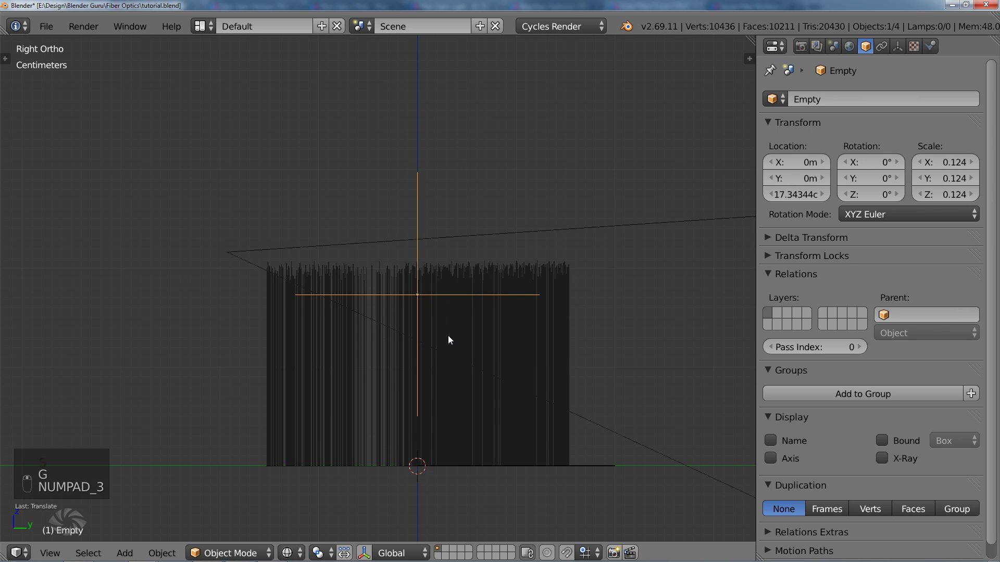
pyautogui.press('g')
pyautogui.click(449, 305)
# Select the camera and set its depth of field focus object to Empty
pyautogui.moveTo(449, 305); pyautogui.dragTo(625, 312, button='middle')
pyautogui.click(898, 47)
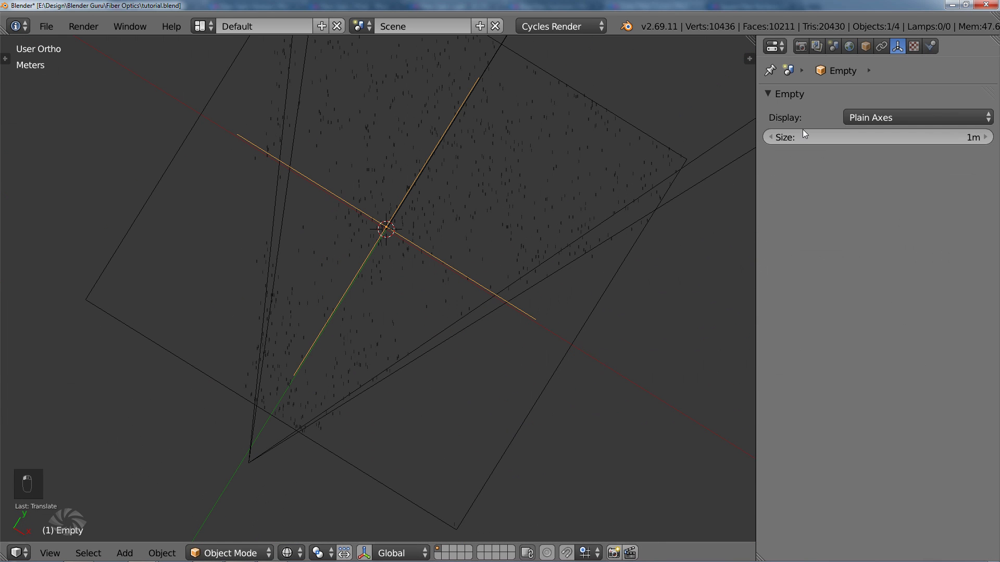
pyautogui.rightClick(457, 338)
pyautogui.scroll(-1, 870, 269)
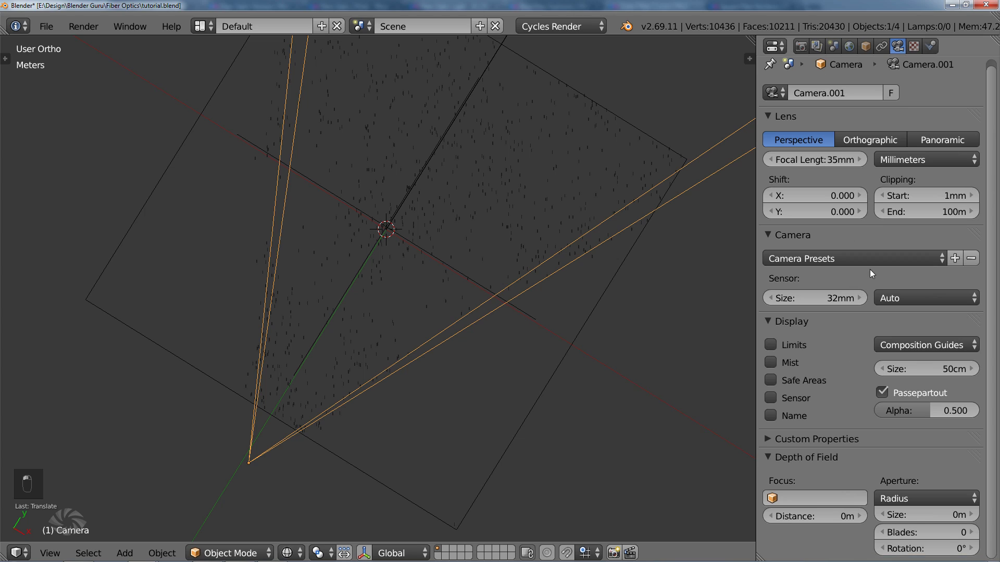
pyautogui.click(805, 499)
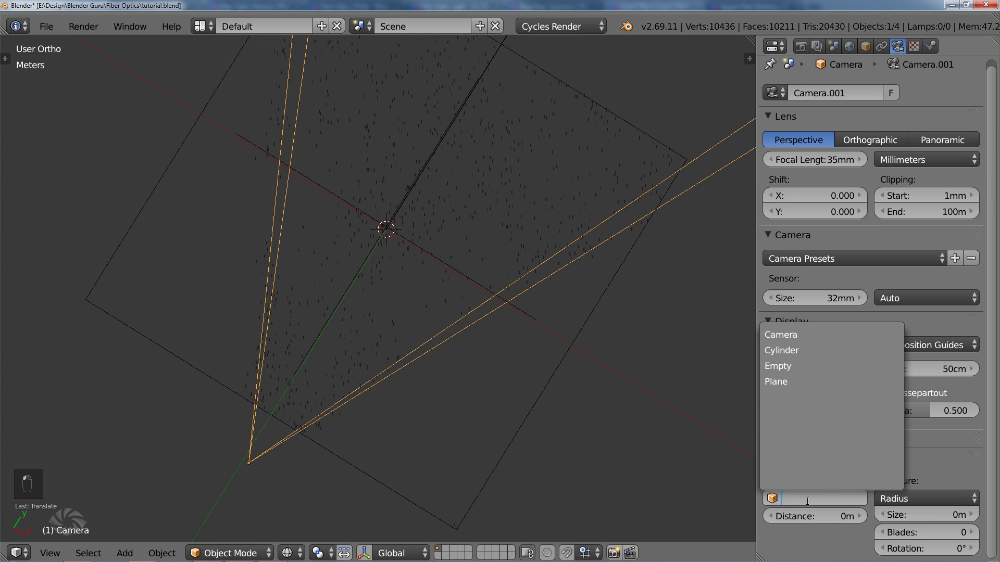
pyautogui.click(793, 367)
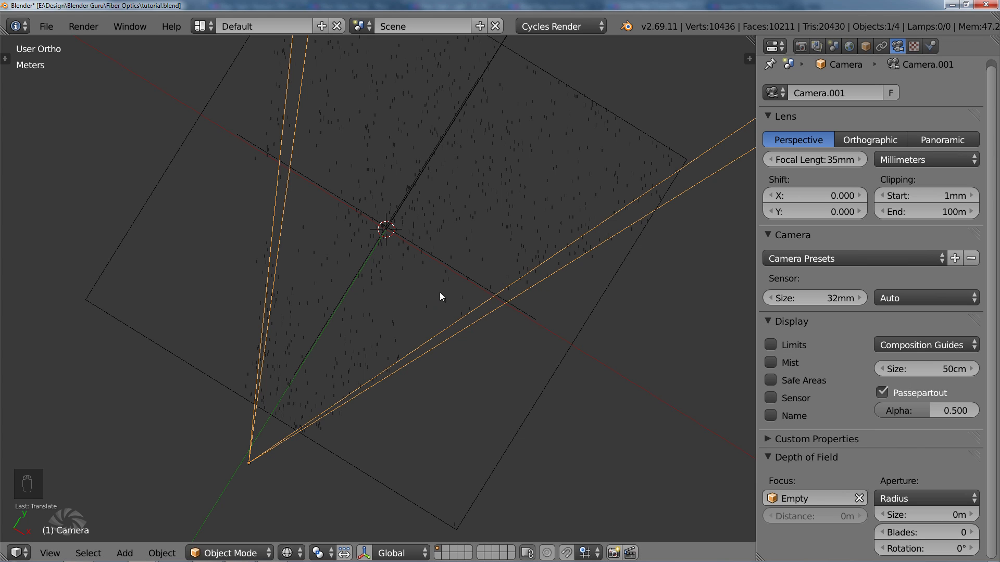
# Set the camera's aperture type to F/stop with a number of 5.6
pyautogui.click(924, 497)
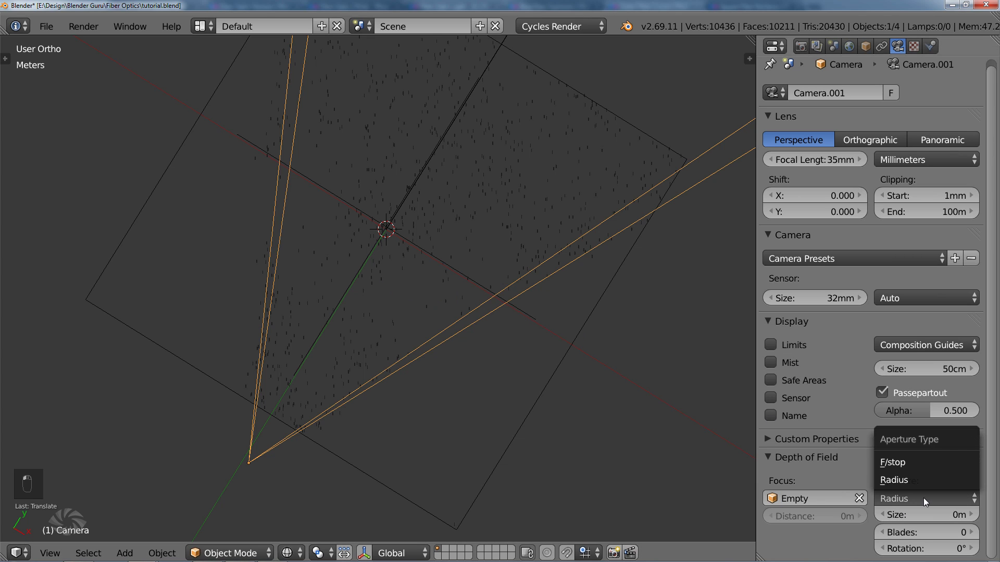
pyautogui.click(899, 461)
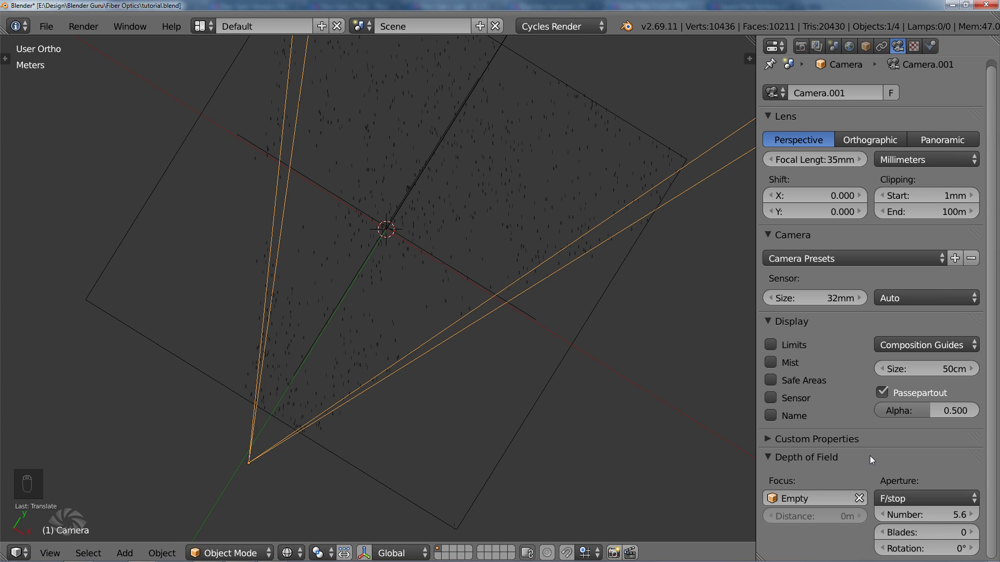
pyautogui.click(911, 501)
pyautogui.click(912, 479)
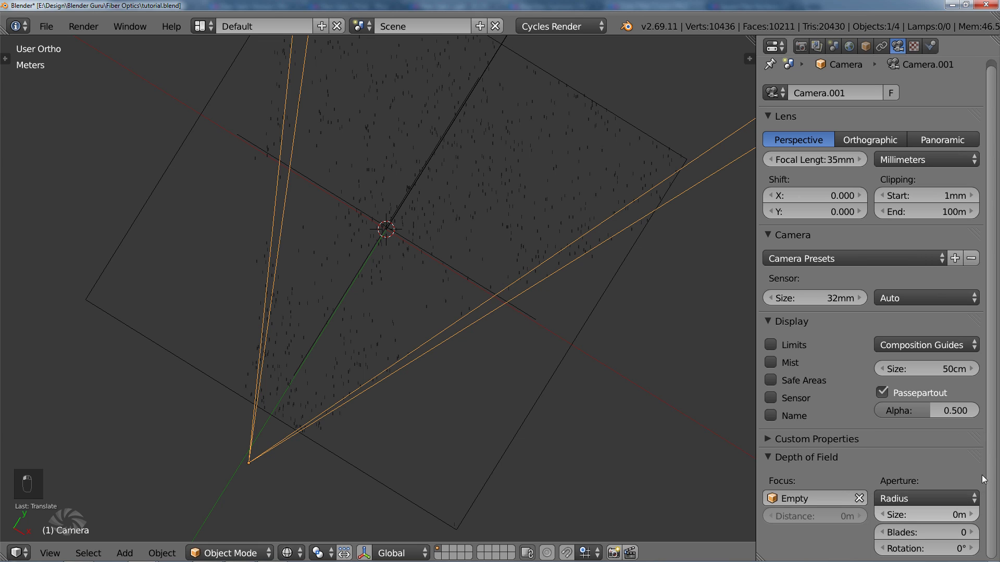
pyautogui.click(912, 498)
pyautogui.click(926, 461)
pyautogui.click(937, 510)
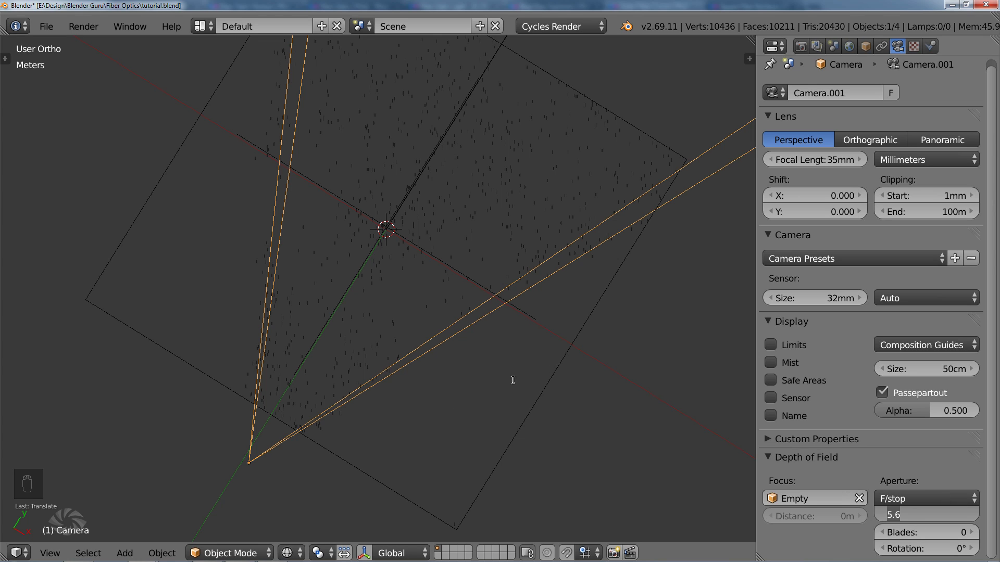
pyautogui.click(869, 492)
pyautogui.click(921, 512)
pyautogui.press('Return')
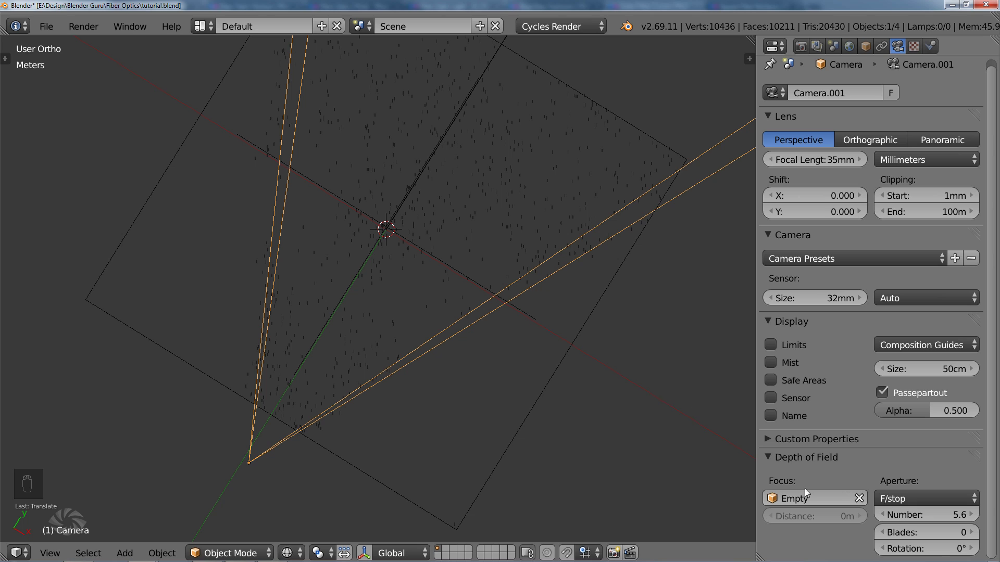
# Look at the strands through the camera and save over tutorial.blend
pyautogui.moveTo(573, 355); pyautogui.dragTo(410, 272, button='middle')
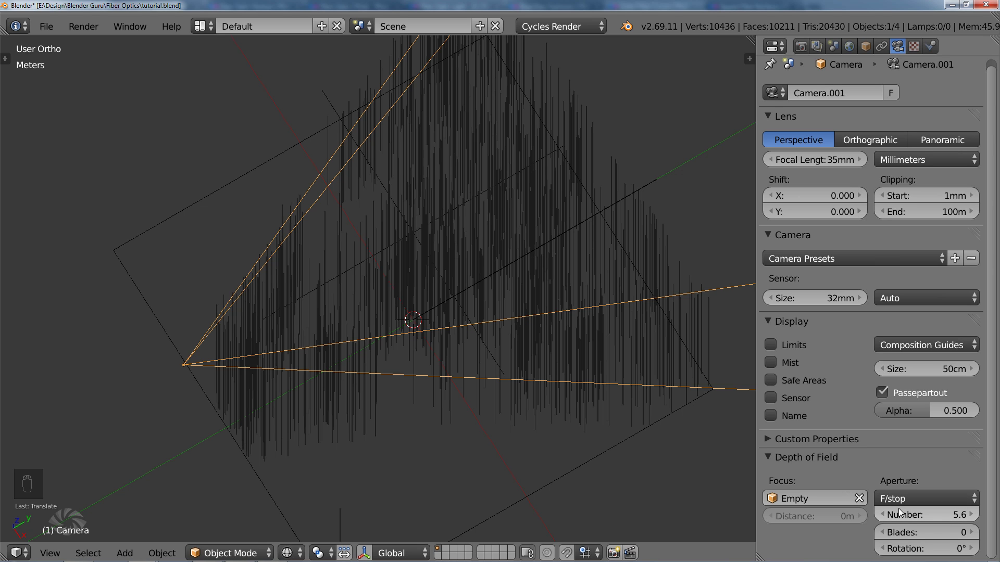
pyautogui.press('KP_0')
pyautogui.hotkey('ctrl', 's')
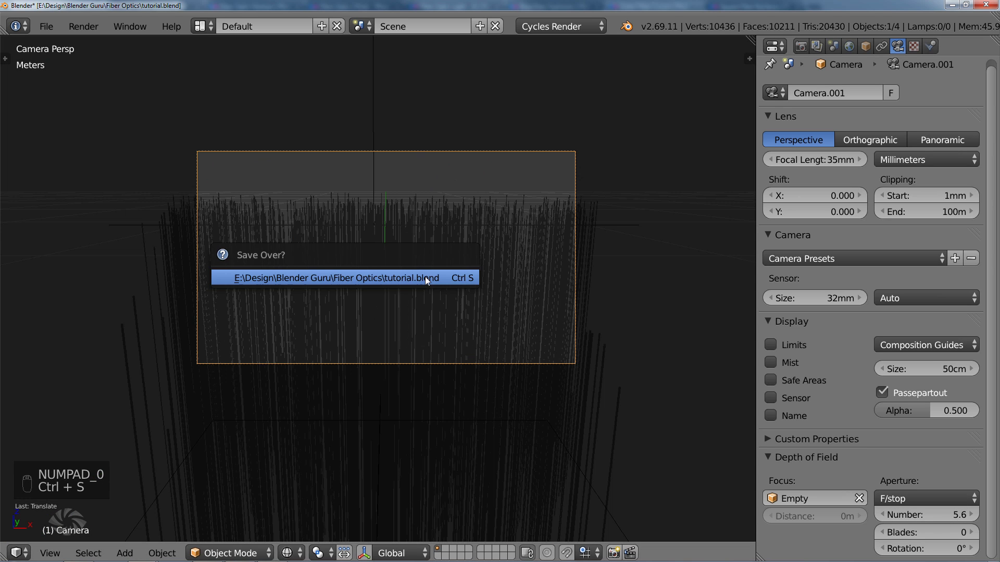
pyautogui.click(425, 277)
# Set the Cycles sampling to 1000 render samples
pyautogui.click(801, 46)
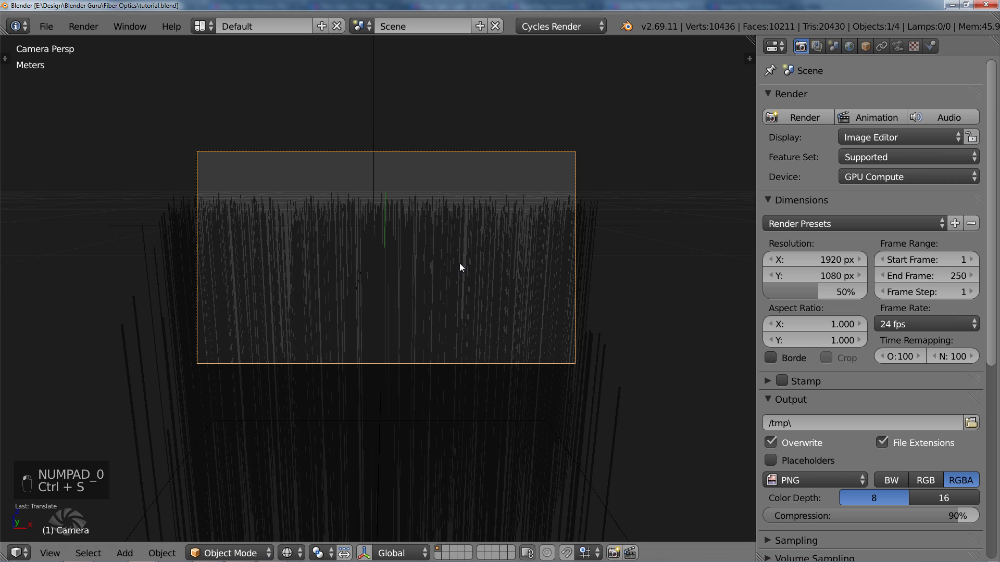
pyautogui.scroll(-8, 865, 265)
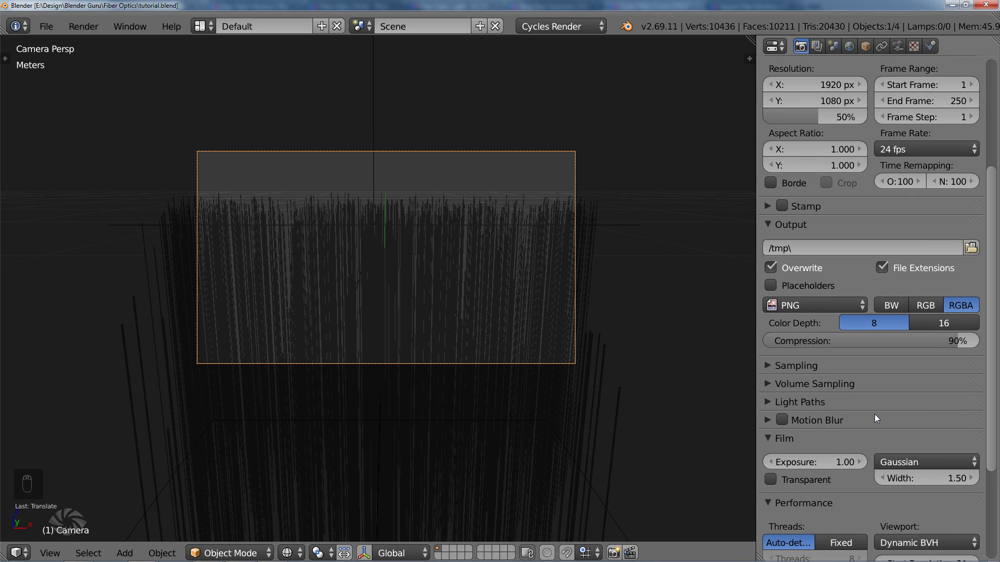
pyautogui.scroll(-6, 873, 414)
pyautogui.click(770, 243)
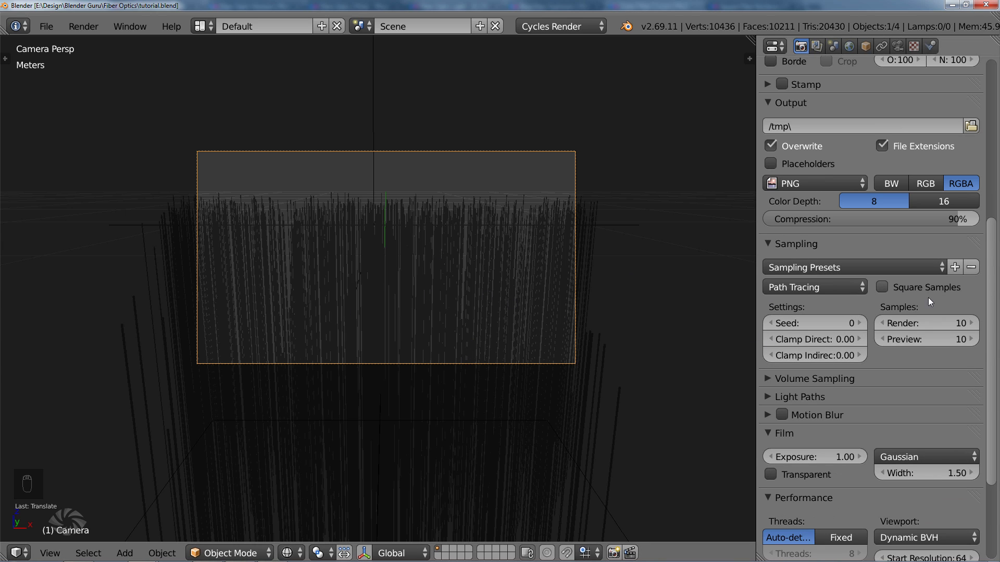
pyautogui.click(941, 324)
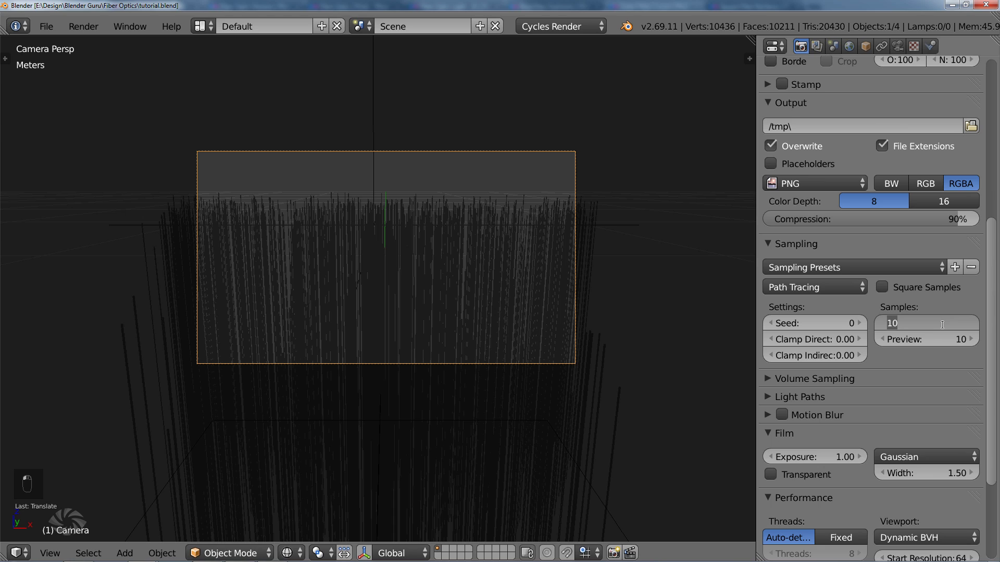
pyautogui.write('1000')
pyautogui.press('Return')
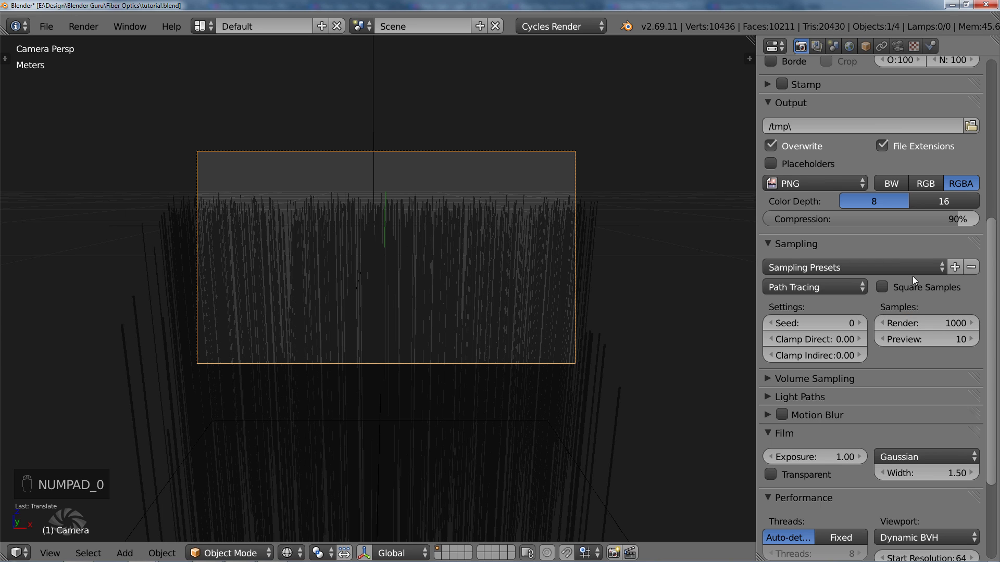
# Save the file again and render the scene from the camera
pyautogui.moveTo(892, 184); pyautogui.dragTo(894, 384, button='middle')
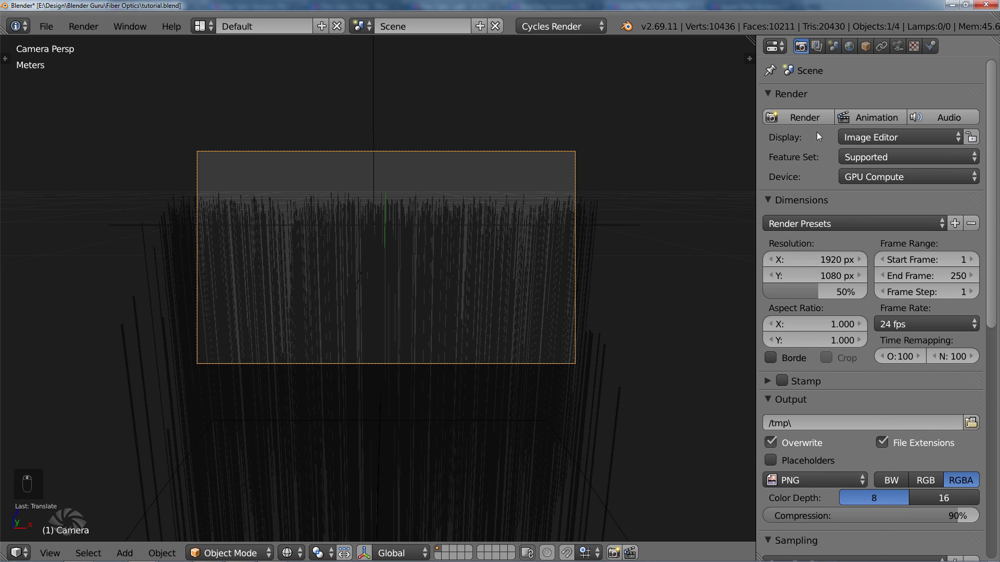
pyautogui.hotkey('ctrl', 's')
pyautogui.click(670, 178)
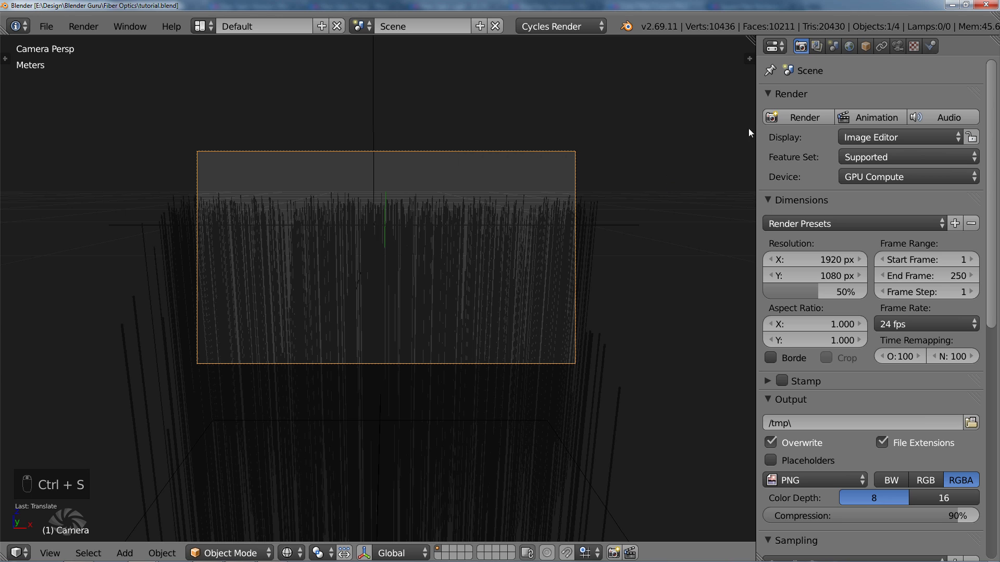
pyautogui.click(801, 118)
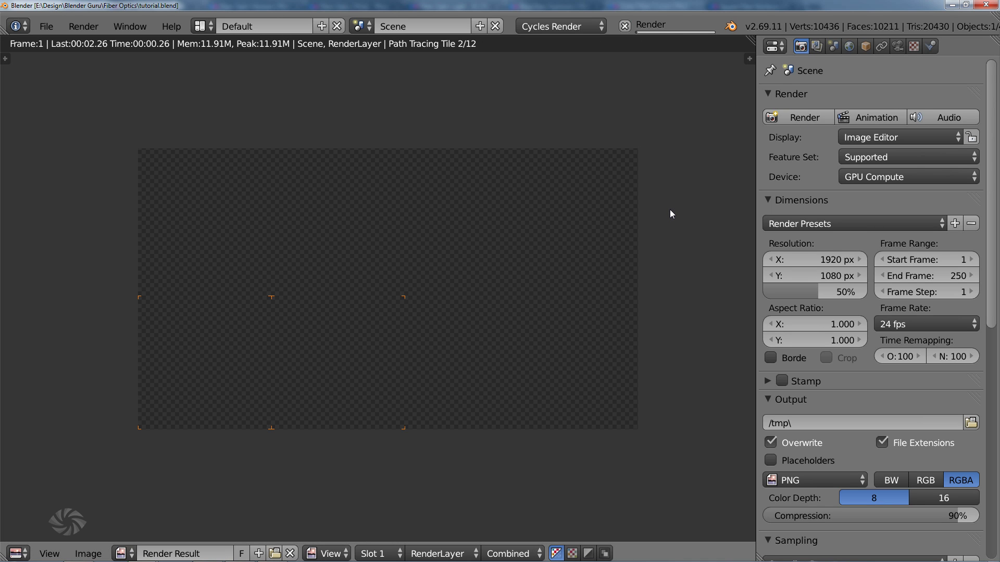
# Examine the finished render up close for noise, strand density and out-of-focus highlights, and return to the 3D view
pyautogui.scroll(1, 673, 211)
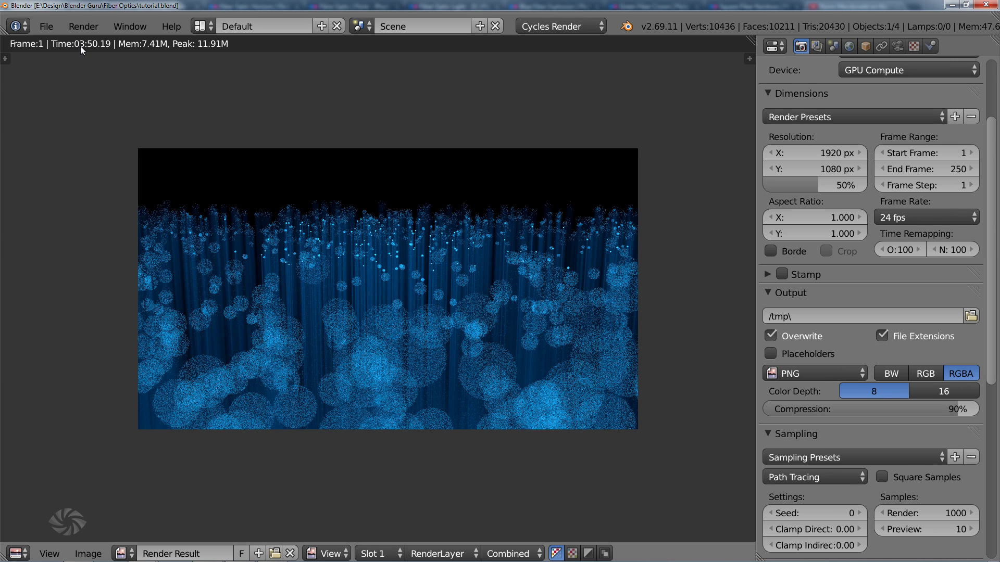
pyautogui.scroll(1, 508, 283)
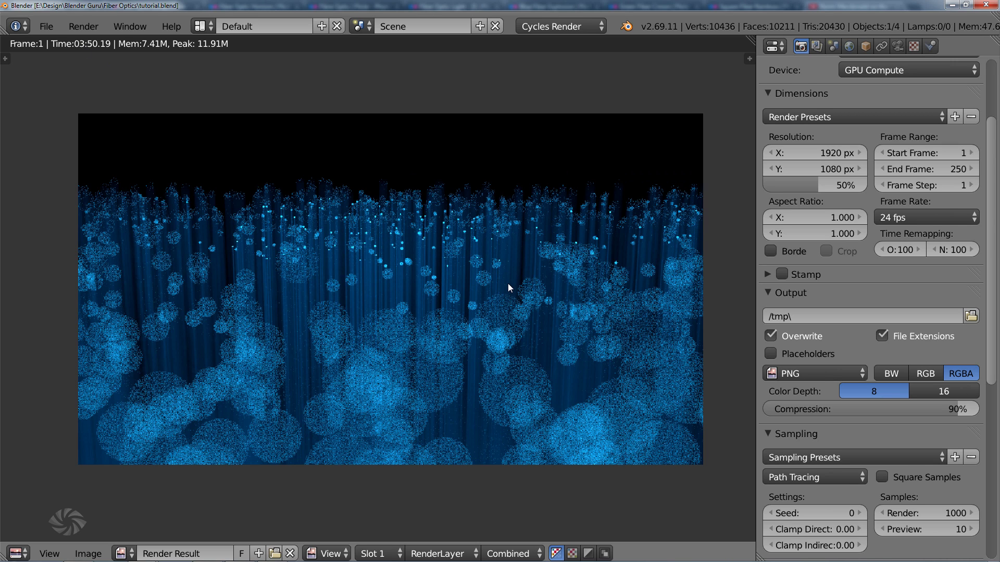
pyautogui.scroll(-1, 513, 289)
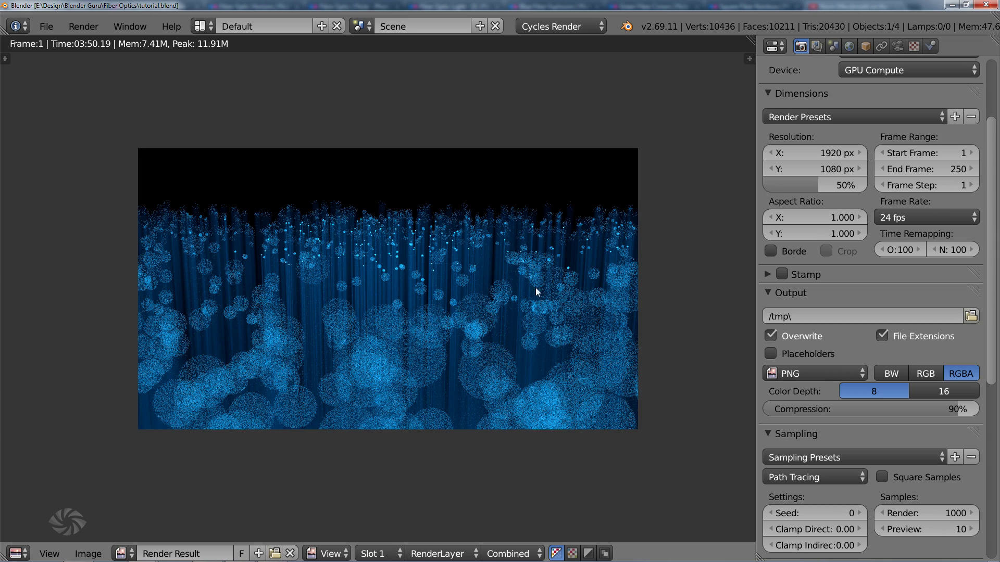
pyautogui.scroll(2, 380, 367)
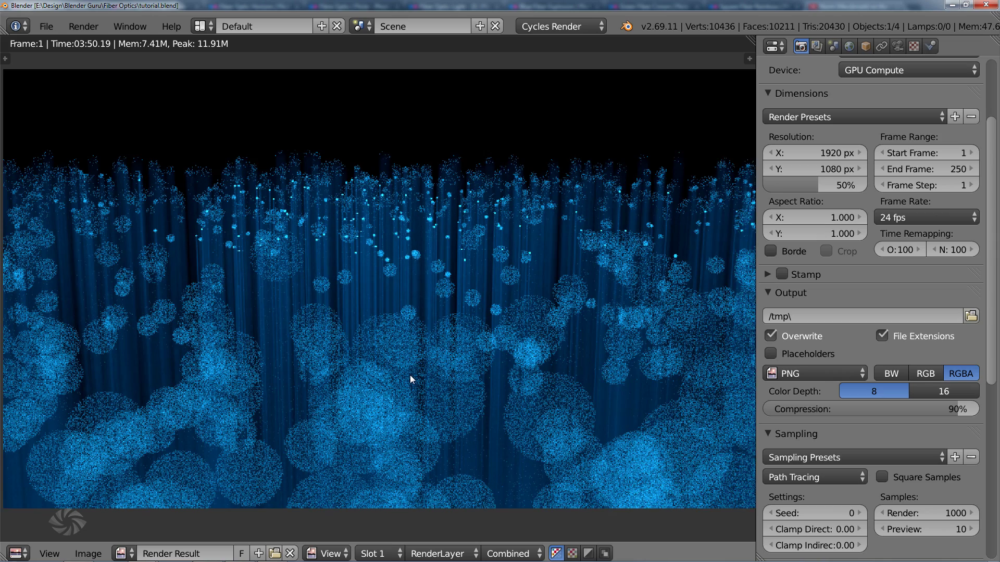
pyautogui.moveTo(411, 375); pyautogui.dragTo(440, 316, button='middle')
pyautogui.moveTo(582, 371); pyautogui.dragTo(500, 368, button='middle')
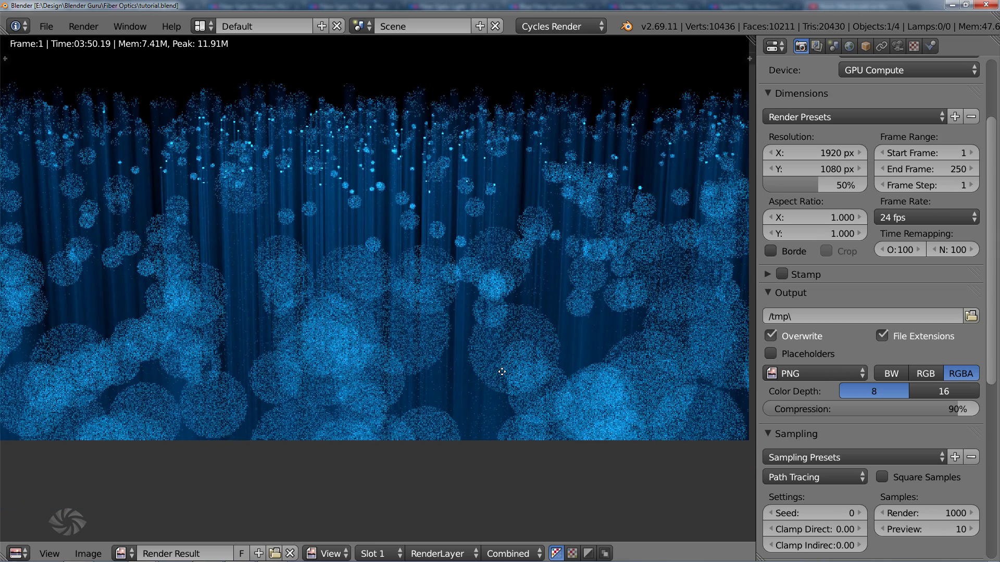
pyautogui.moveTo(485, 301); pyautogui.dragTo(488, 308, button='middle')
pyautogui.scroll(-1, 488, 318)
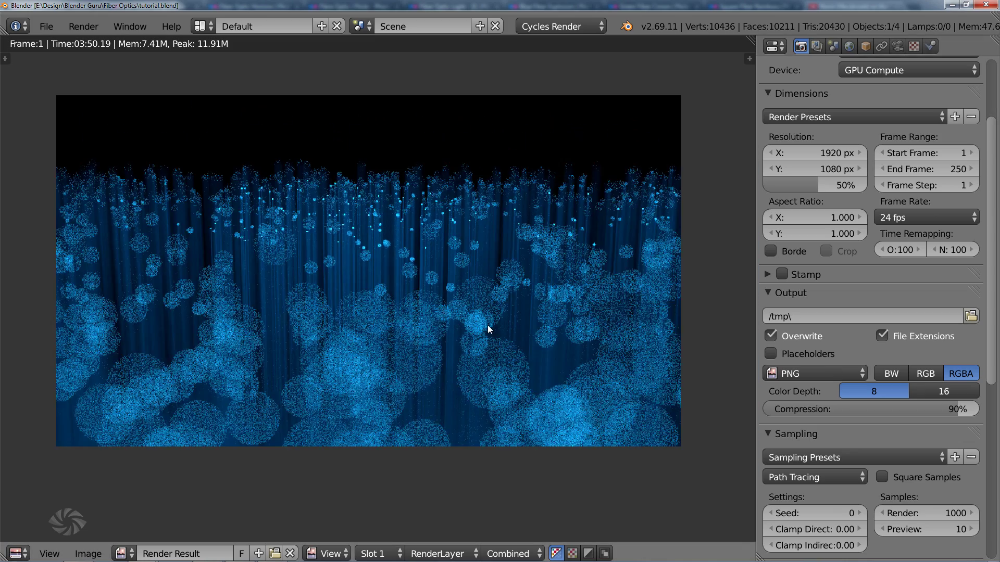
pyautogui.scroll(-1, 488, 328)
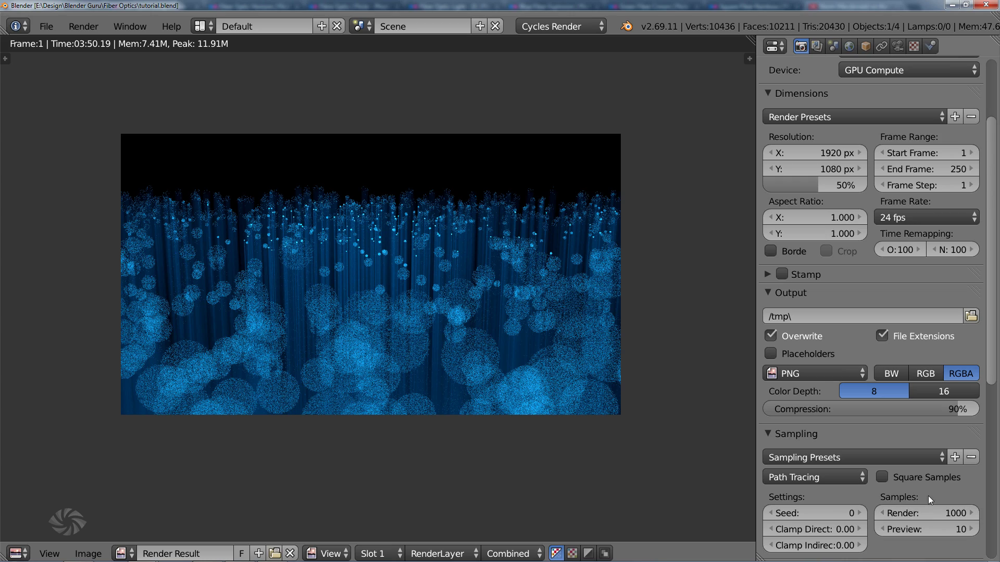
pyautogui.hotkey('shift', 'Home')
pyautogui.scroll(-3, 367, 306)
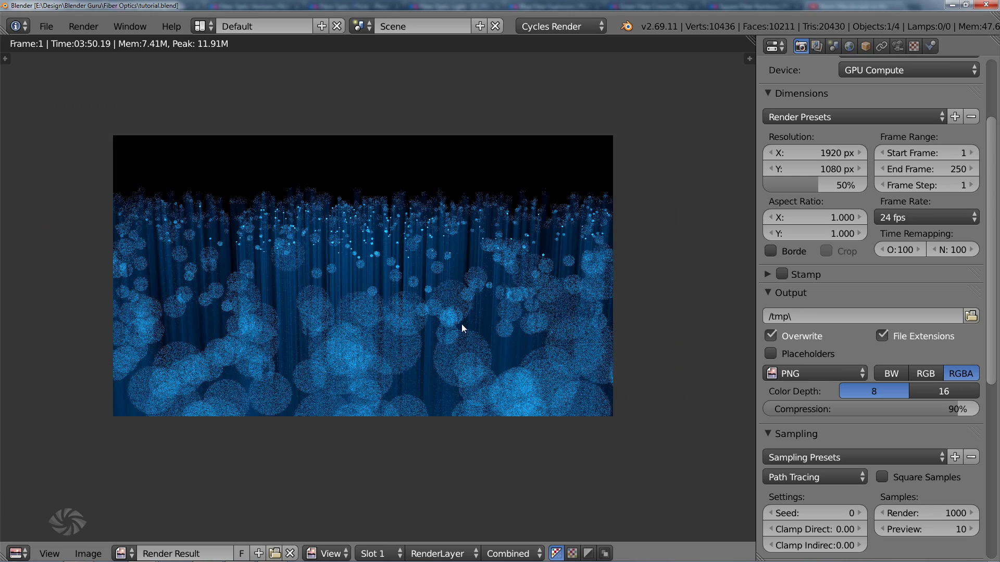
pyautogui.press('Escape')
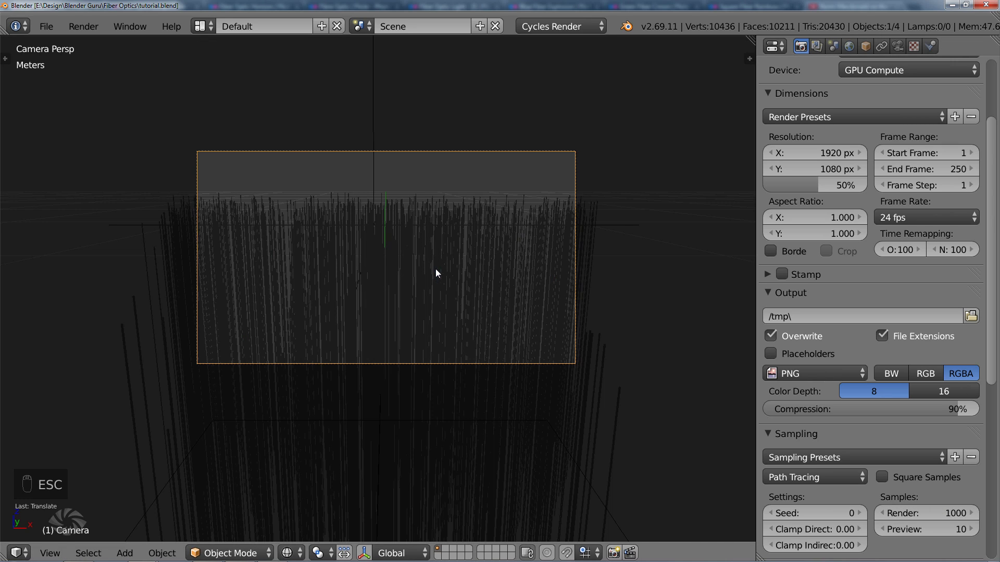
# Select the empty and move it about 3.6 cm along the positive X axis in the top view
pyautogui.moveTo(435, 269); pyautogui.dragTo(427, 227, button='middle')
pyautogui.rightClick(363, 144)
pyautogui.moveTo(363, 143)
pyautogui.mouseDown(button='middle')
pyautogui.moveTo(381, 193)
pyautogui.moveTo(368, 257)
pyautogui.moveTo(402, 264)
pyautogui.mouseUp(button='middle')
pyautogui.press('KP_7')
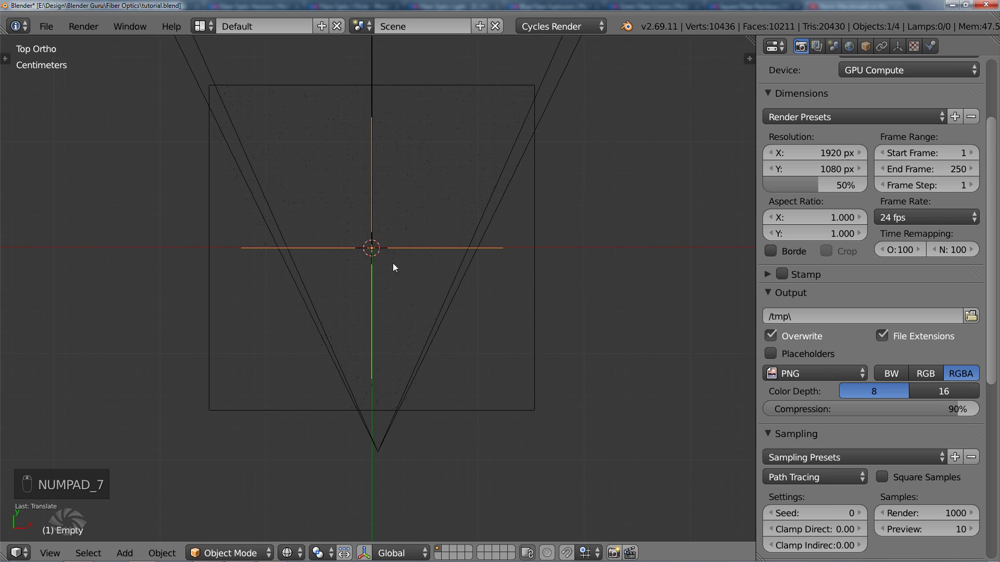
pyautogui.scroll(2, 393, 264)
pyautogui.press('g')
pyautogui.press('x')
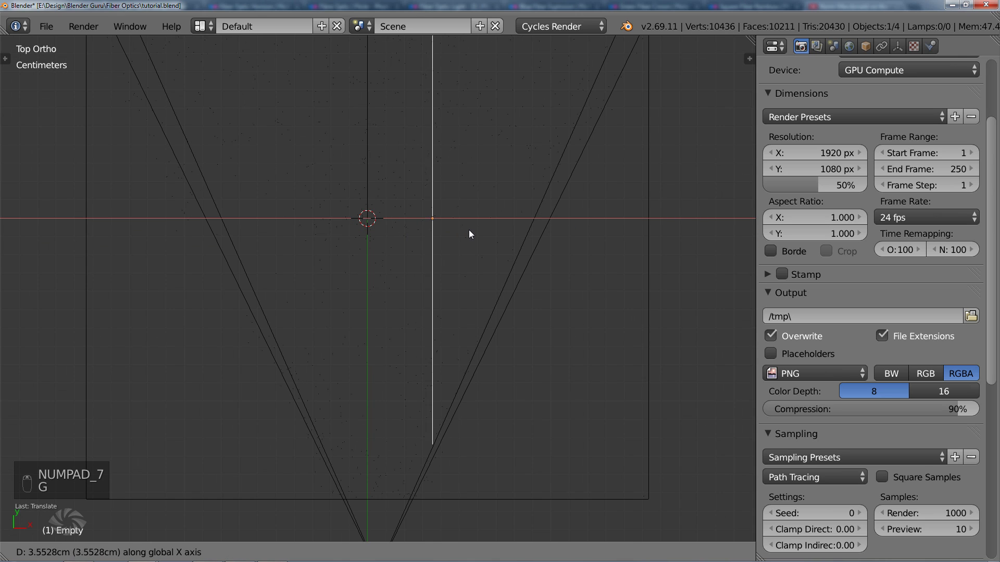
pyautogui.click(469, 229)
# Select the plane with the strands, view it from the top and compare it with the last render
pyautogui.moveTo(469, 230); pyautogui.dragTo(545, 348, button='middle')
pyautogui.rightClick(544, 348)
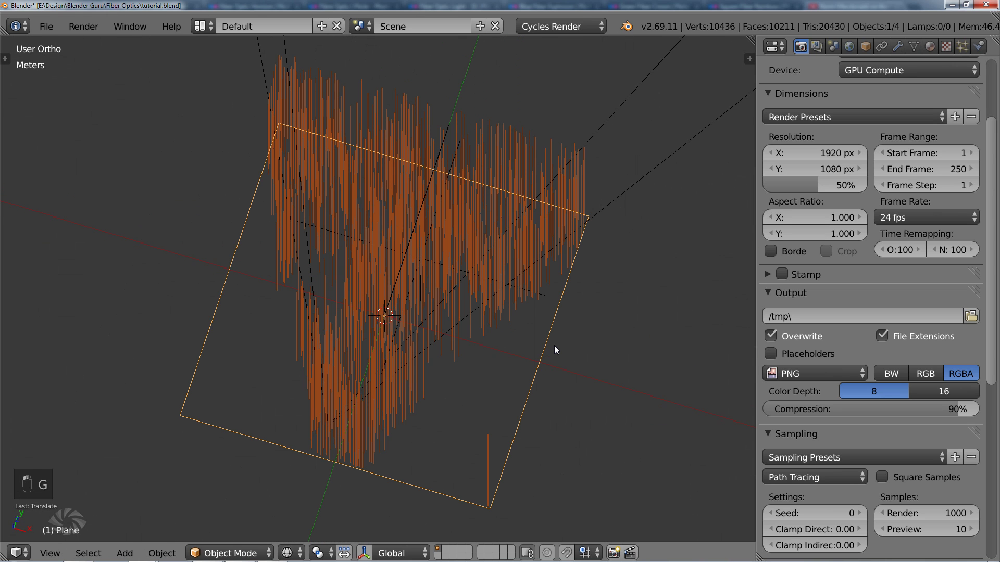
pyautogui.press('KP_7')
pyautogui.press('F11')
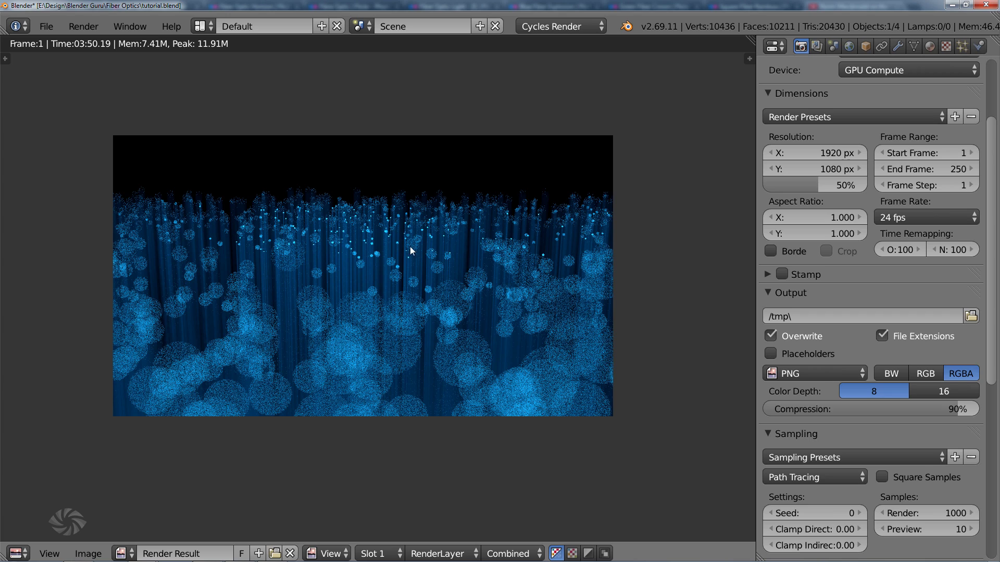
pyautogui.press('Escape')
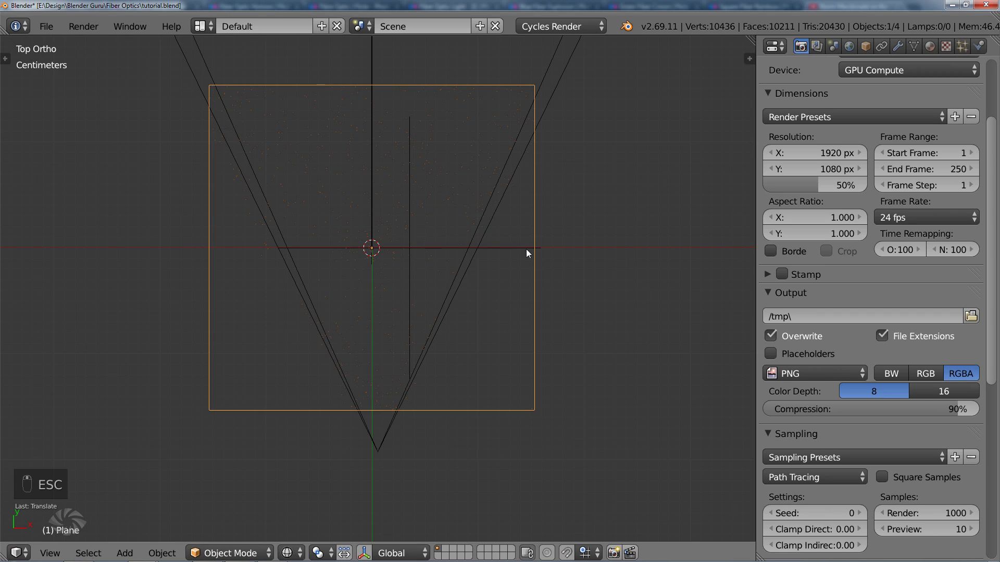
# Put the plane in Weight Paint mode and paint over the red patch at the origin with weight 0
pyautogui.hotkey('ctrl', 'Tab')
pyautogui.scroll(4, 510, 250)
pyautogui.press('t')
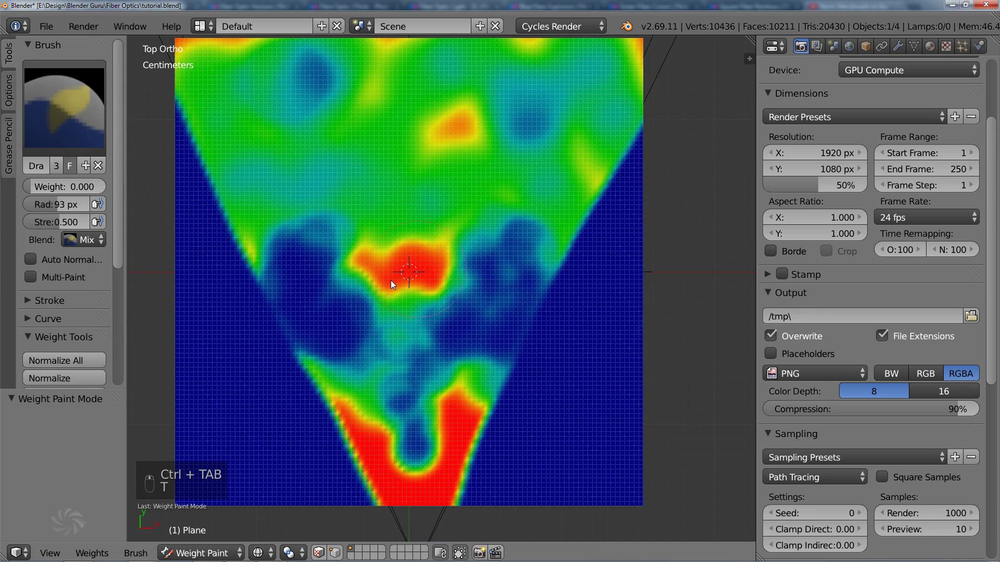
pyautogui.moveTo(399, 279)
pyautogui.mouseDown()
pyautogui.moveTo(409, 297)
pyautogui.moveTo(386, 292)
pyautogui.moveTo(407, 276)
pyautogui.mouseUp()
# Paint a small patch of weight 1 just beside the origin, along the positive X side
pyautogui.moveTo(94, 187); pyautogui.dragTo(110, 187)
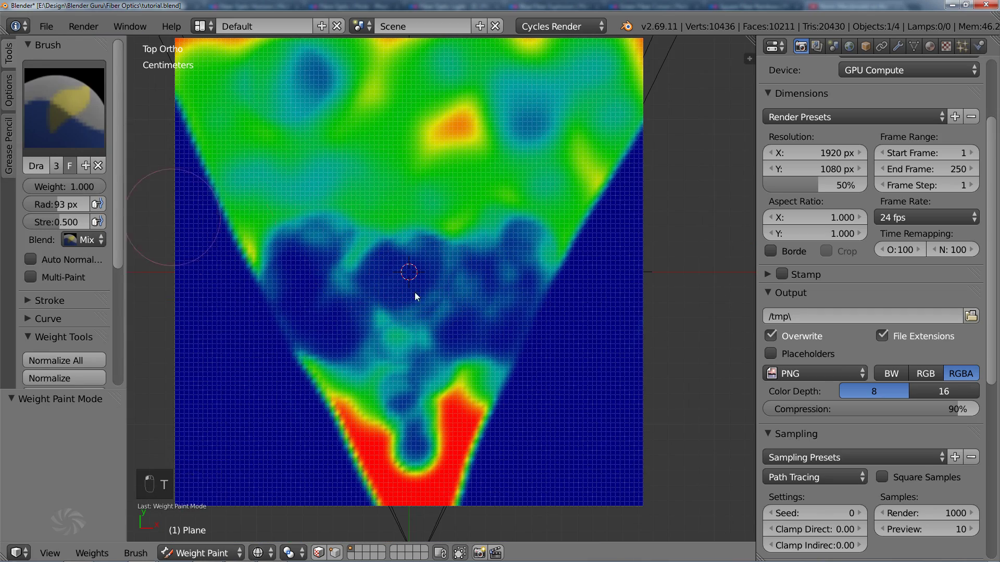
pyautogui.press('t')
pyautogui.click(413, 255)
pyautogui.moveTo(388, 242); pyautogui.dragTo(410, 255)
# Set the brush weight to 0 and paint over the green band behind the new patch, the orange spot and the area around the patch
pyautogui.press('t')
pyautogui.moveTo(95, 186); pyautogui.dragTo(26, 188)
pyautogui.click(451, 189)
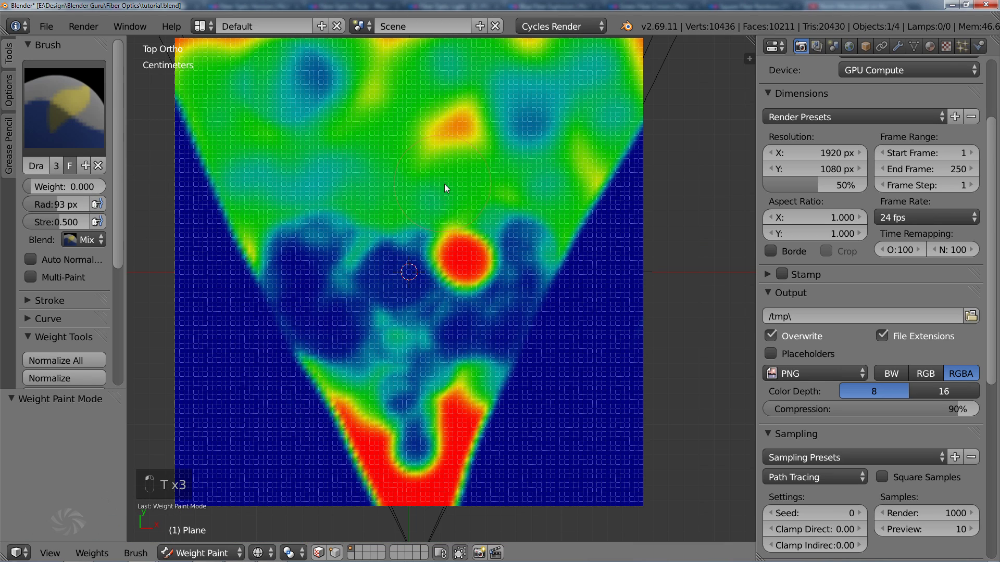
pyautogui.moveTo(442, 195)
pyautogui.mouseDown()
pyautogui.moveTo(386, 216)
pyautogui.moveTo(353, 261)
pyautogui.moveTo(334, 217)
pyautogui.moveTo(246, 234)
pyautogui.moveTo(458, 179)
pyautogui.moveTo(531, 187)
pyautogui.mouseUp()
pyautogui.scroll(-2, 449, 172)
pyautogui.moveTo(448, 174)
pyautogui.mouseDown()
pyautogui.moveTo(493, 177)
pyautogui.moveTo(477, 178)
pyautogui.moveTo(502, 161)
pyautogui.mouseUp()
pyautogui.scroll(1, 490, 294)
pyautogui.scroll(2, 489, 291)
pyautogui.moveTo(414, 348)
pyautogui.mouseDown()
pyautogui.moveTo(443, 341)
pyautogui.moveTo(449, 317)
pyautogui.moveTo(533, 312)
pyautogui.mouseUp()
pyautogui.scroll(-1, 468, 283)
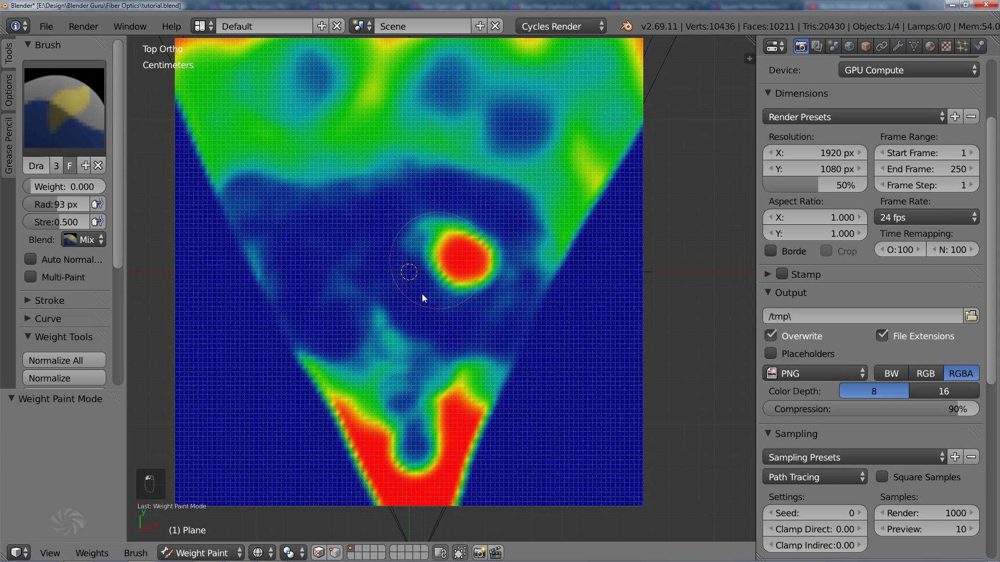
# Return the plane to Object Mode and view the strands through the camera in solid shading
pyautogui.click(208, 553)
pyautogui.click(216, 536)
pyautogui.moveTo(448, 312); pyautogui.dragTo(464, 289, button='middle')
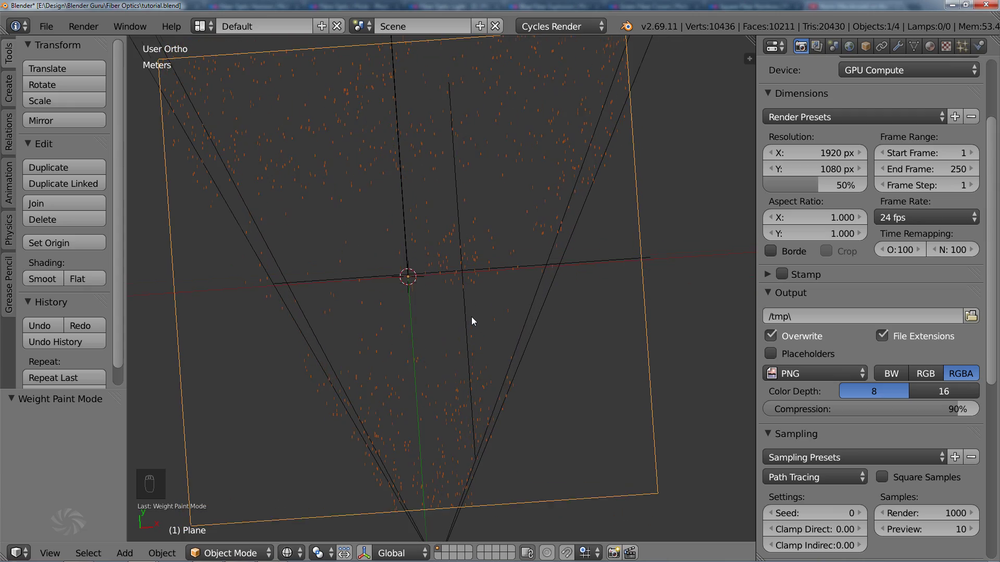
pyautogui.press('KP_0')
pyautogui.press('z')
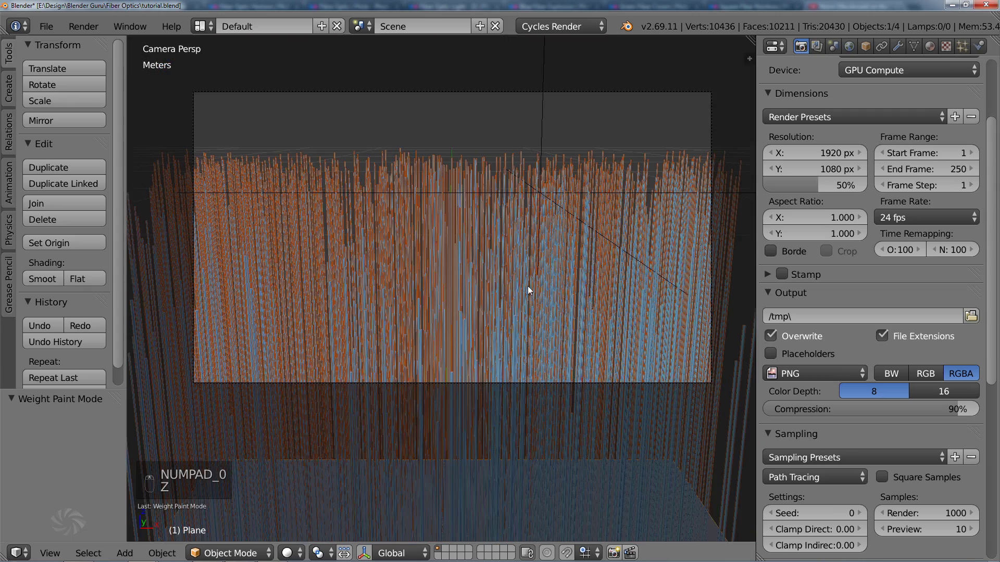
pyautogui.press('t')
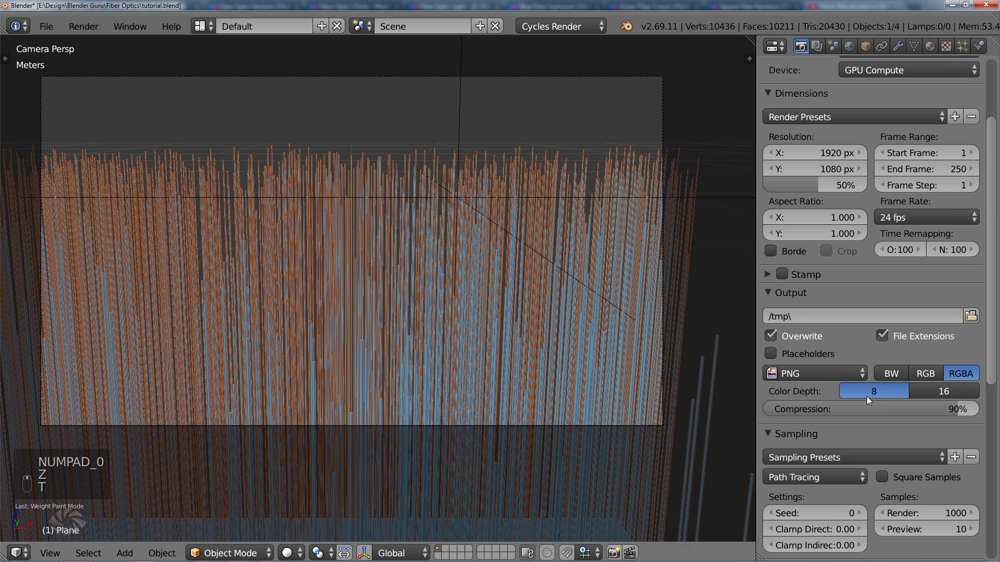
# Set the render samples to 2000
pyautogui.click(943, 513)
pyautogui.write('2000')
pyautogui.press('Return')
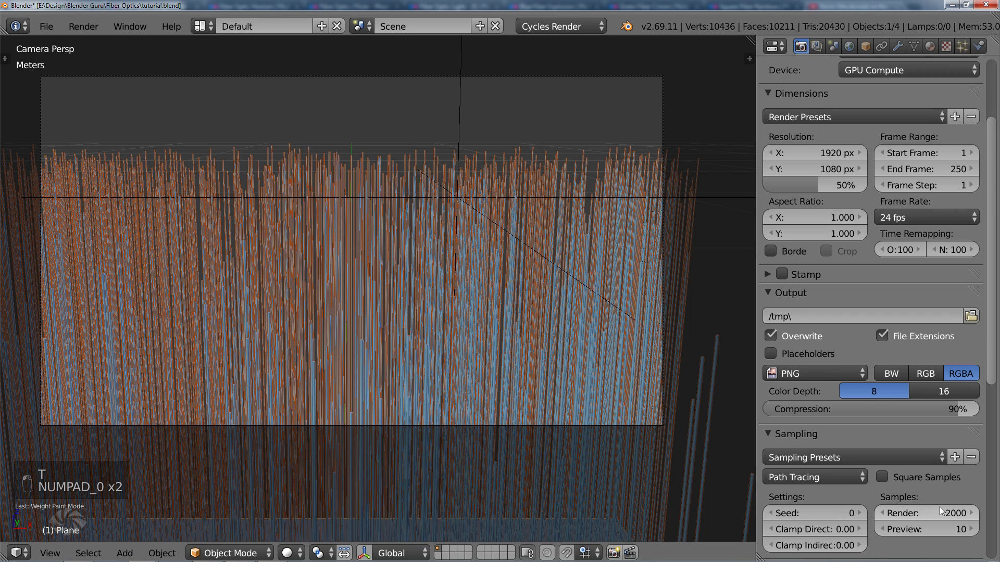
# Save over the existing blend file and render the image
pyautogui.scroll(5, 879, 233)
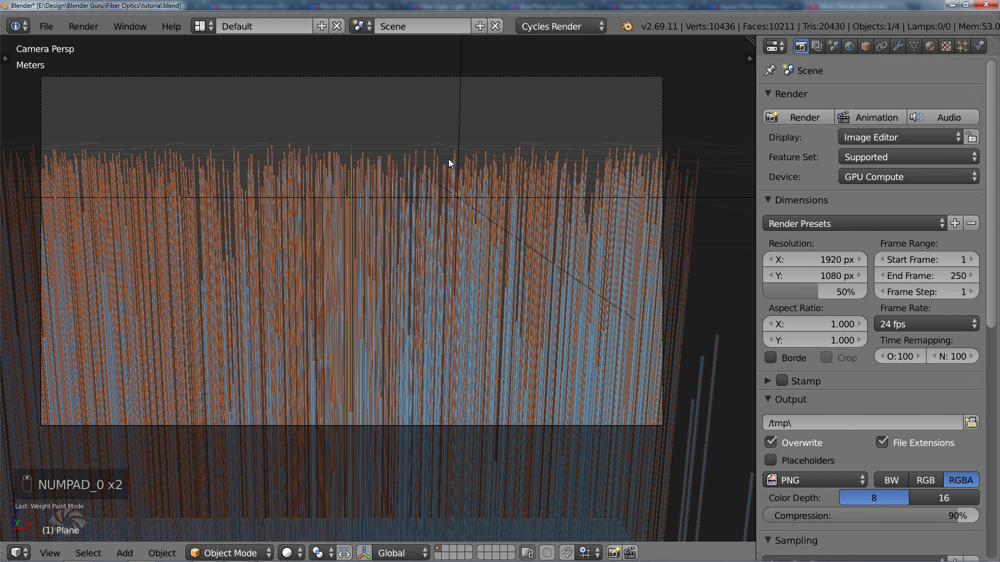
pyautogui.keyDown('shift'); pyautogui.moveTo(467, 210); pyautogui.dragTo(481, 219, button='middle'); pyautogui.keyUp('shift')
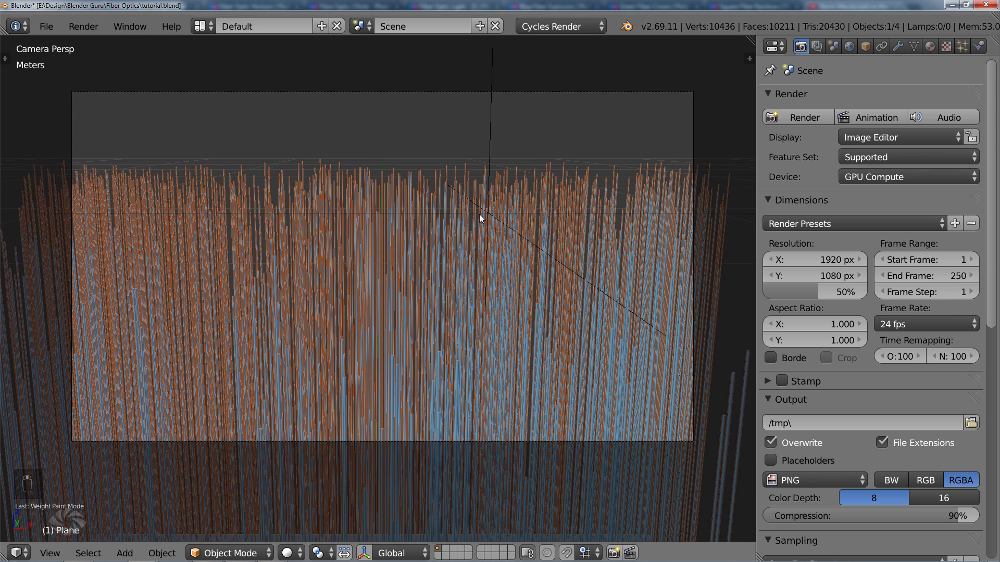
pyautogui.hotkey('ctrl', 's')
pyautogui.click(708, 103)
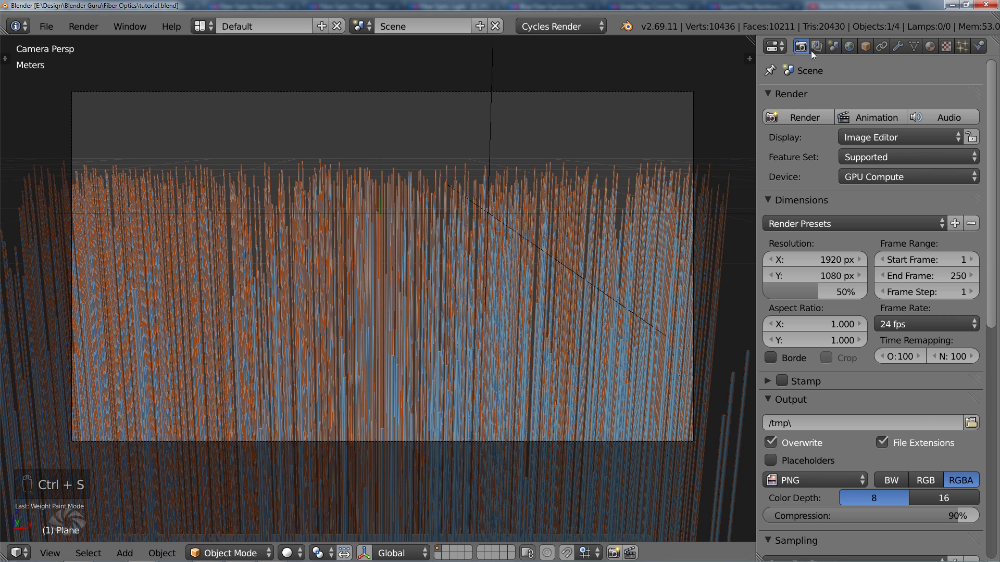
pyautogui.click(809, 117)
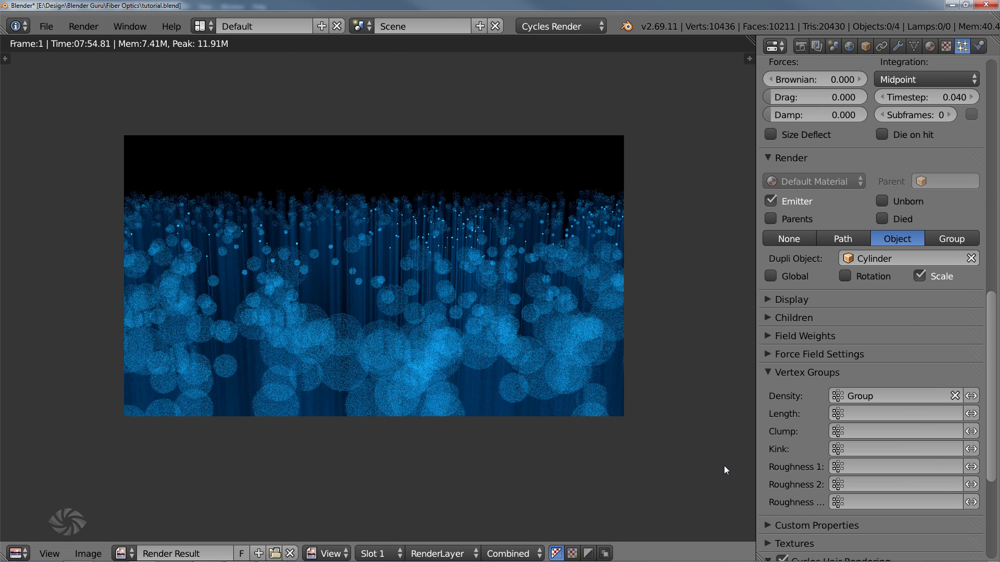
# Inspect the finished render's strand density and out-of-focus highlights, and return to the 3D view
pyautogui.scroll(1, 630, 434)
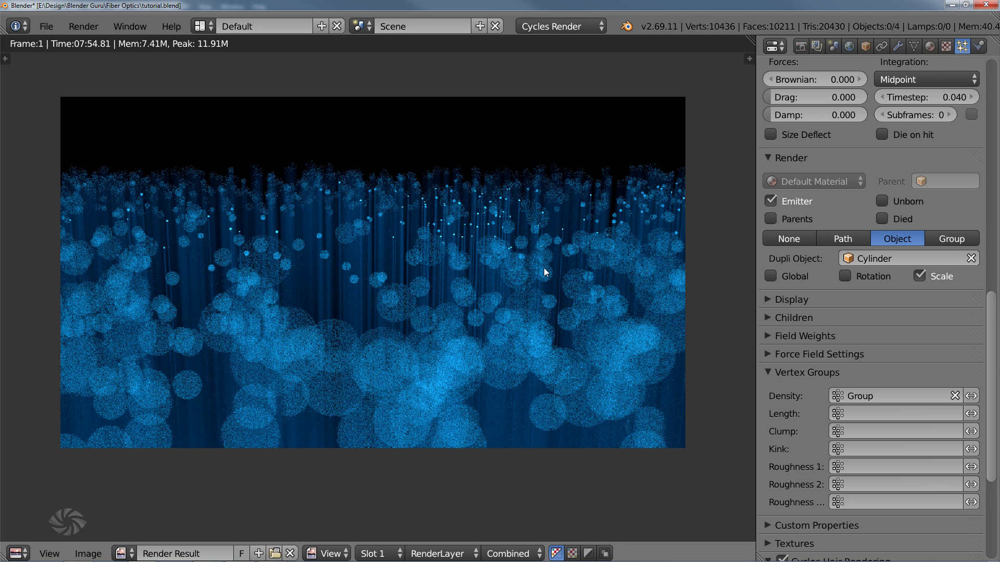
pyautogui.scroll(-1, 469, 333)
pyautogui.scroll(1, 487, 349)
pyautogui.press('Escape')
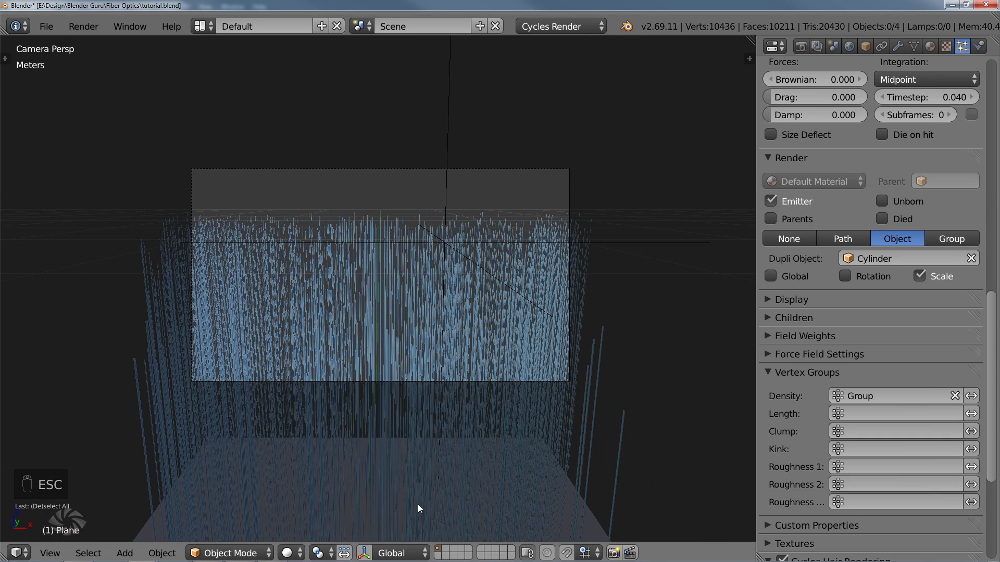
# Select the source cylinder lying at the origin and move it to the second layer
pyautogui.moveTo(391, 346); pyautogui.dragTo(358, 277, button='middle')
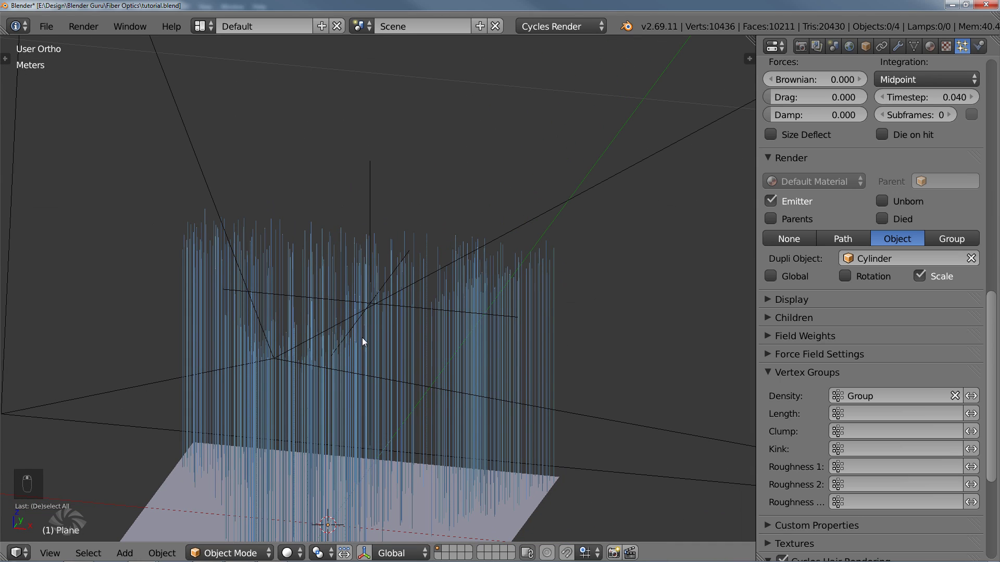
pyautogui.moveTo(367, 381); pyautogui.dragTo(471, 395, button='middle')
pyautogui.scroll(-3, 358, 439)
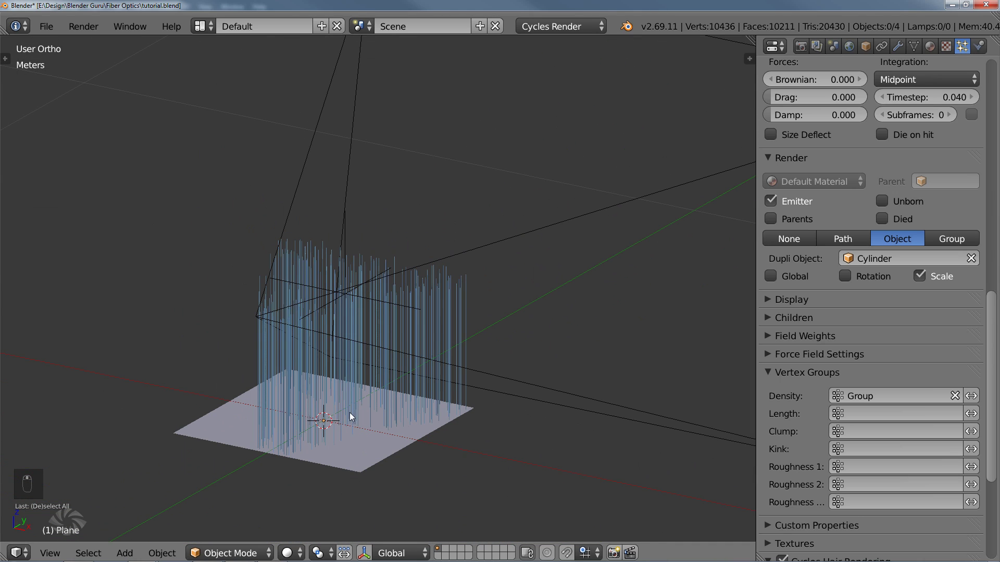
pyautogui.rightClick(362, 397)
pyautogui.rightClick(361, 395)
pyautogui.press('z')
pyautogui.scroll(2, 399, 391)
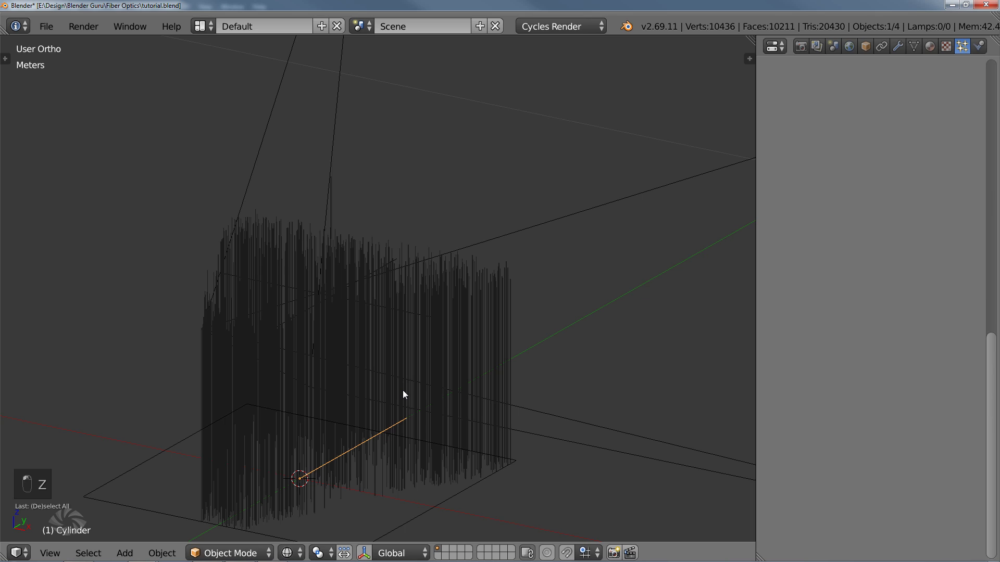
pyautogui.press('m')
pyautogui.click(545, 414)
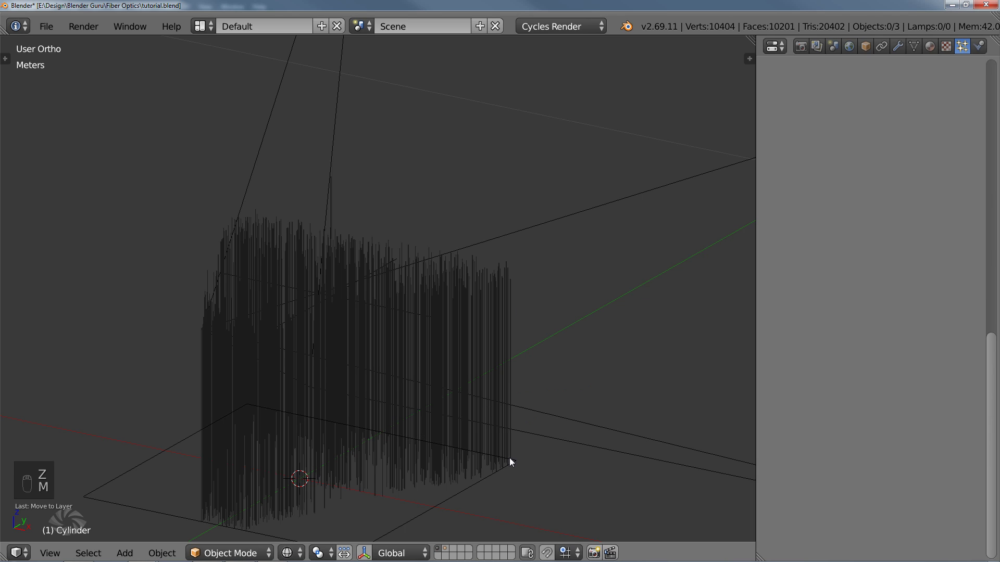
# Show only the second layer and duplicate the cylinder a short distance along the X axis
pyautogui.click(446, 550)
pyautogui.keyDown('shift'); pyautogui.moveTo(426, 470); pyautogui.dragTo(455, 343, button='middle'); pyautogui.keyUp('shift')
pyautogui.press('KP_Decimal')
pyautogui.hotkey('shift', 'd')
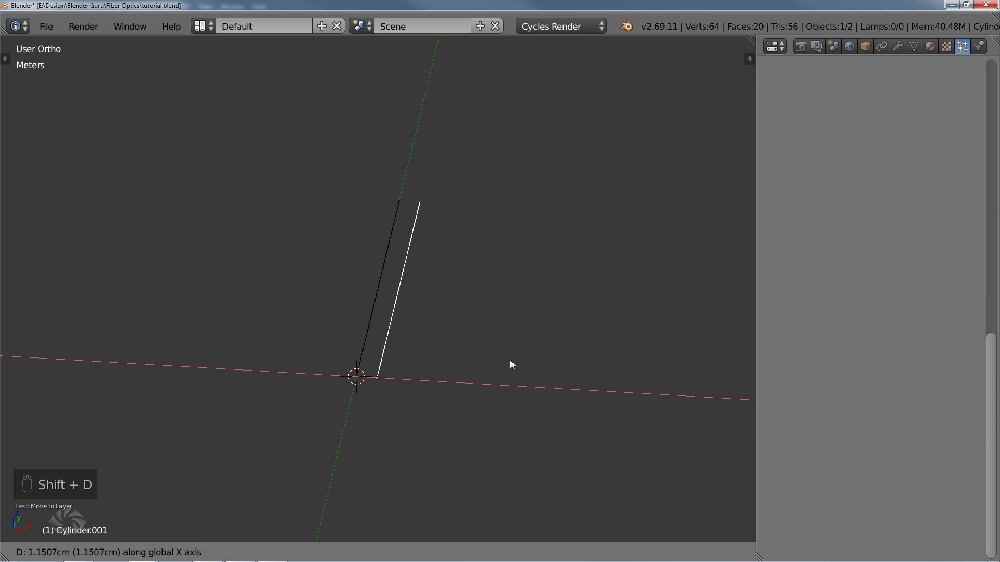
pyautogui.click(429, 344)
# Add 14 loop cuts along the length of the duplicated cylinder and return to Object Mode
pyautogui.press('KP_7')
pyautogui.press('Tab')
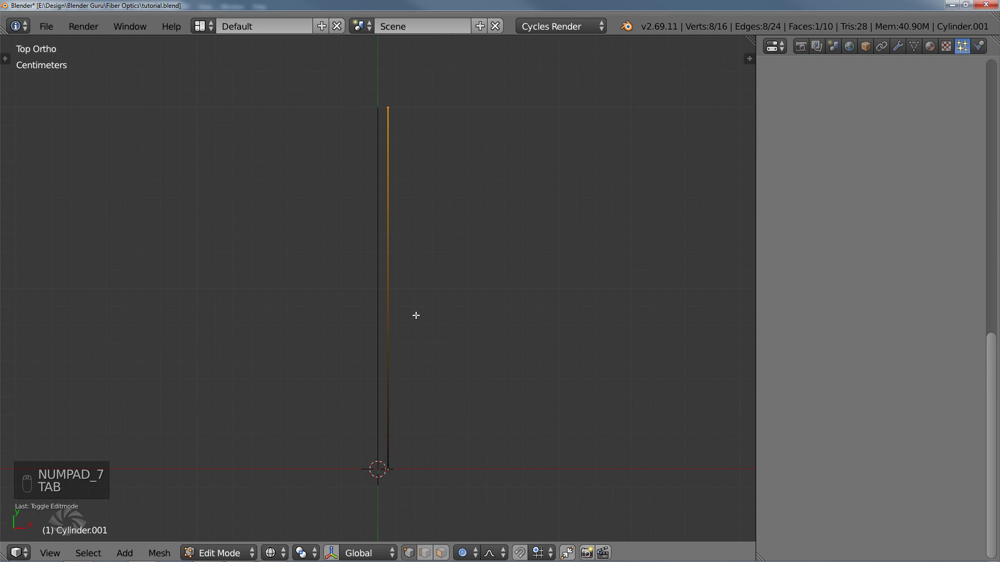
pyautogui.press('a')
pyautogui.press('a')
pyautogui.scroll(-1, 423, 272)
pyautogui.hotkey('ctrl', 'r')
pyautogui.scroll(17, 409, 268)
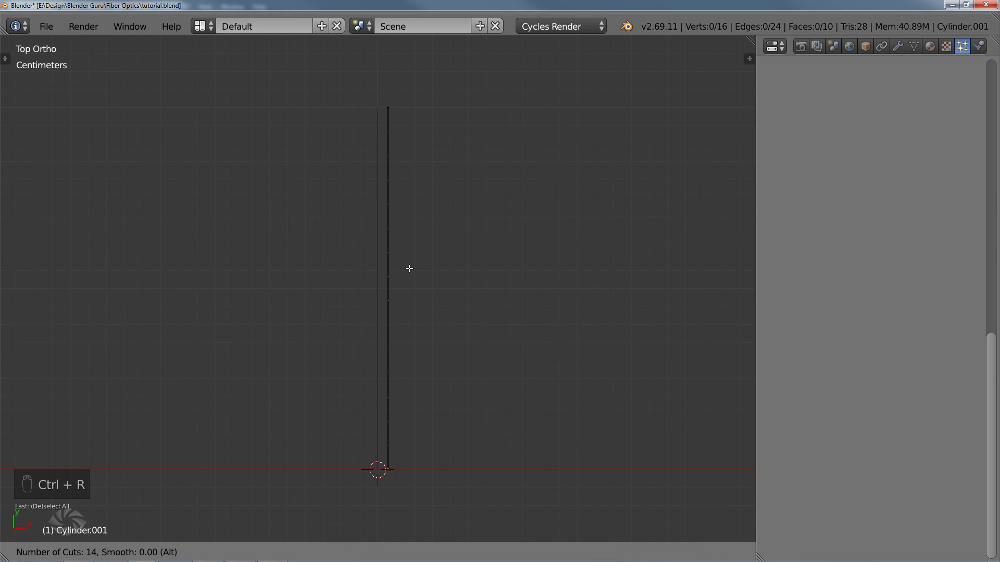
pyautogui.click(409, 268)
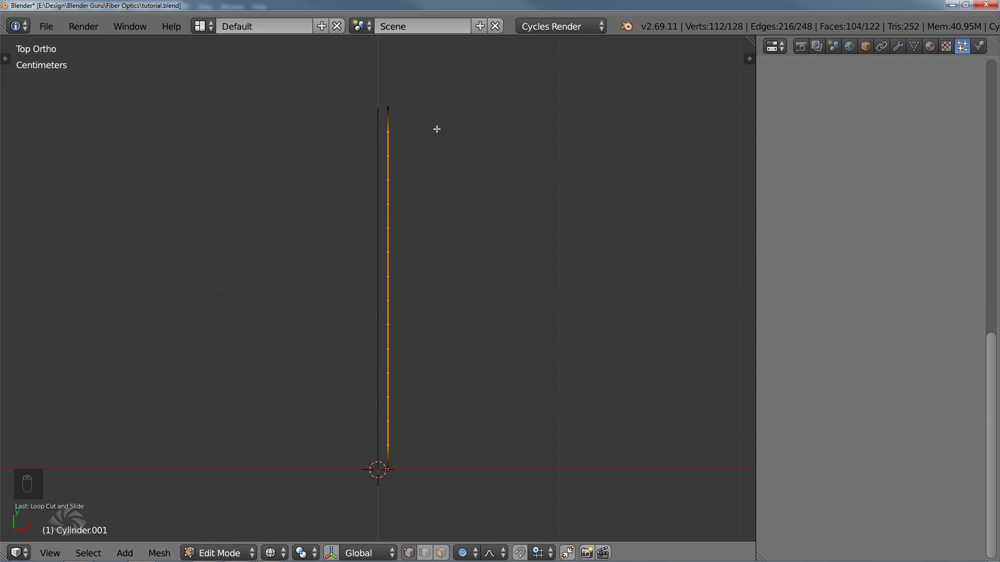
pyautogui.press('a')
pyautogui.press('Tab')
# Duplicate the subdivided cylinder twice along the X axis, spacing the copies side by side
pyautogui.hotkey('shift', 'd')
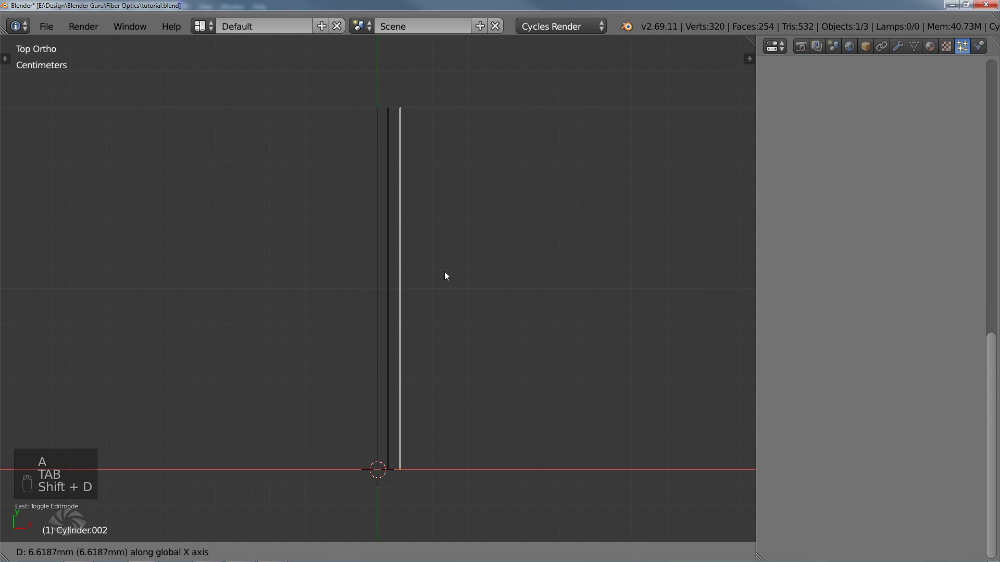
pyautogui.hotkey('shift', 'd')
pyautogui.click(450, 275)
# Bend the first subdivided cylinder by moving and rotating its far end vertices with proportional editing set to Smooth falloff
pyautogui.rightClick(391, 227)
pyautogui.press('Tab')
pyautogui.moveTo(393, 228); pyautogui.dragTo(375, 174, button='middle')
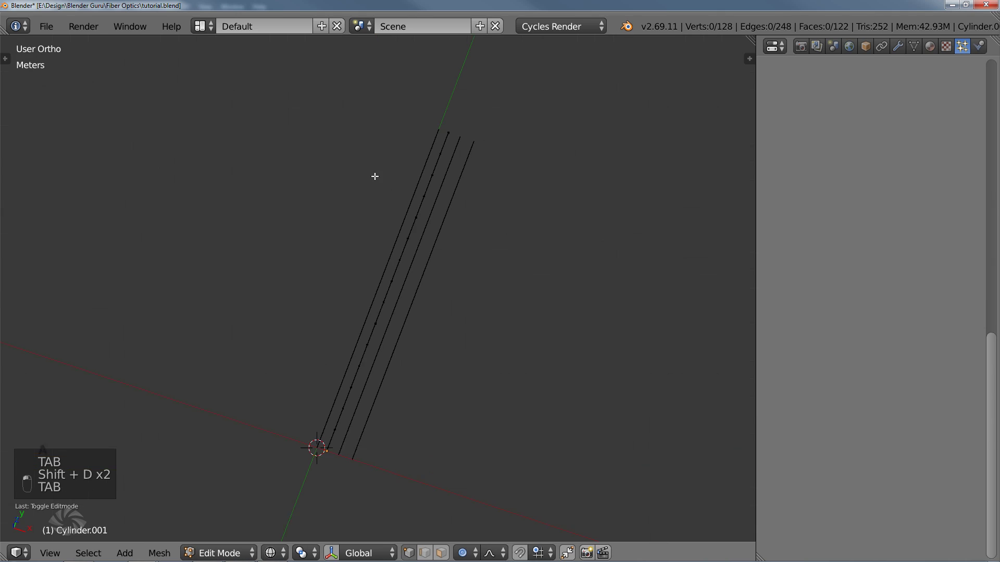
pyautogui.press('a')
pyautogui.press('a')
pyautogui.press('a')
pyautogui.press('b')
pyautogui.moveTo(446, 128); pyautogui.dragTo(478, 151)
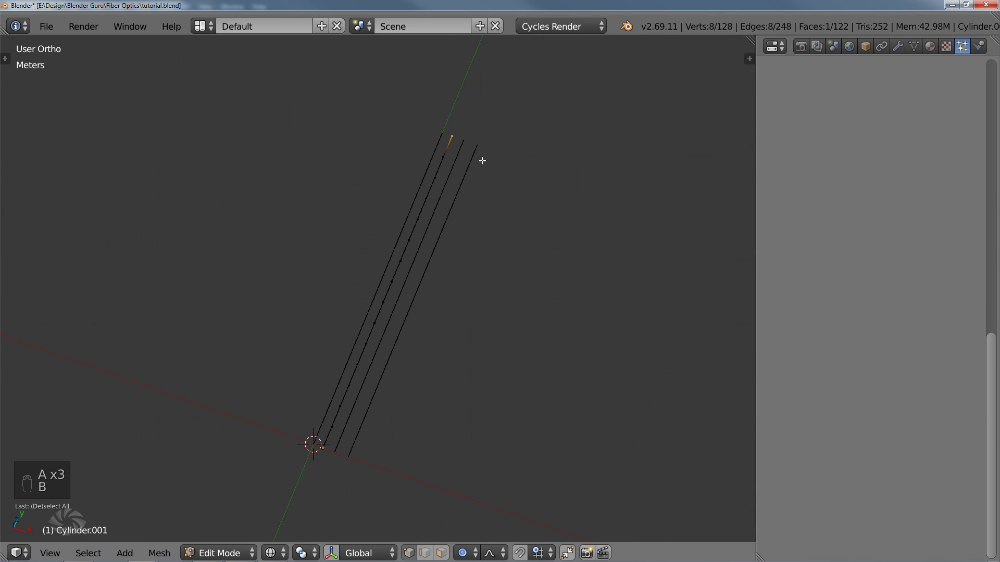
pyautogui.moveTo(480, 158); pyautogui.dragTo(458, 189, button='middle')
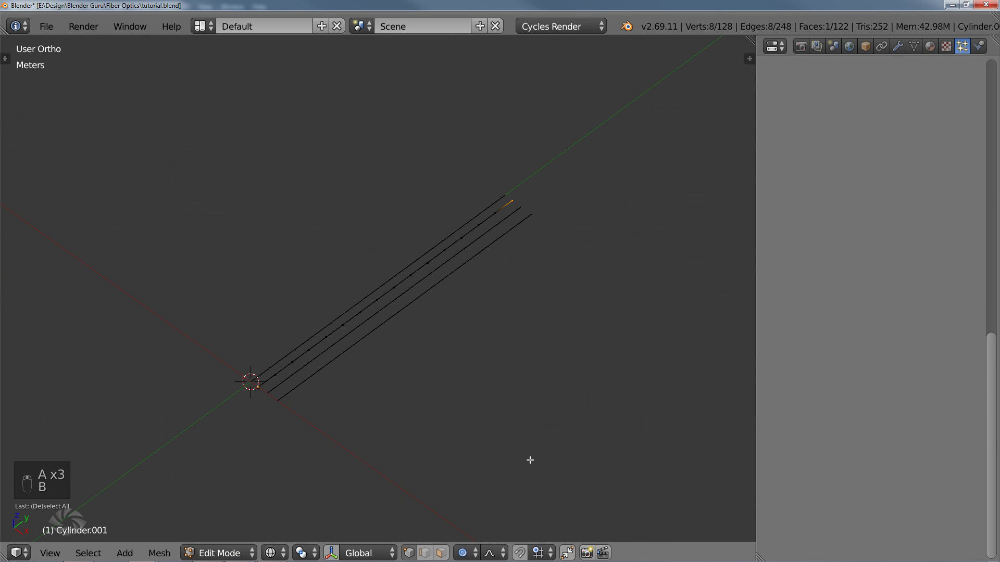
pyautogui.press('o')
pyautogui.press('o')
pyautogui.click(490, 552)
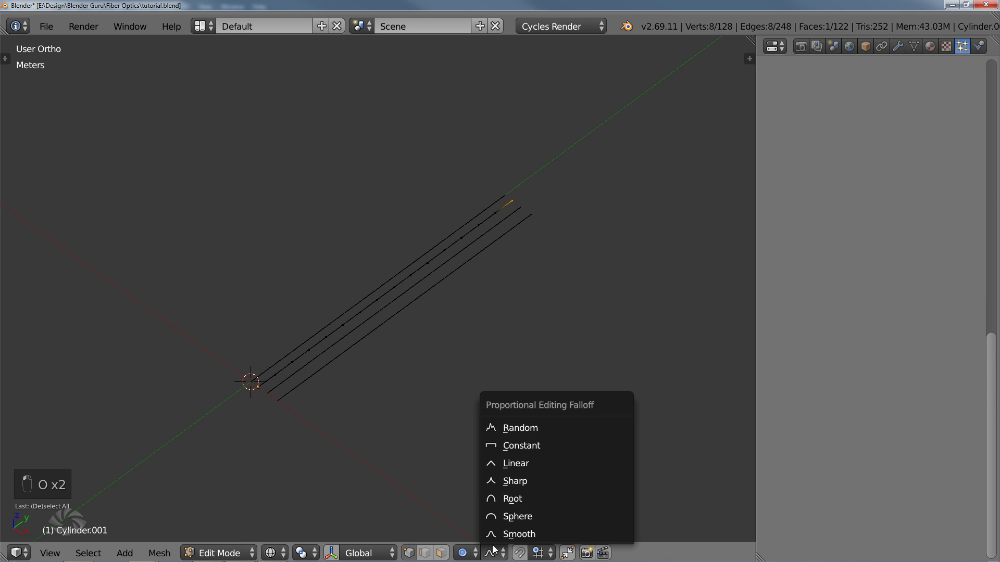
pyautogui.click(518, 533)
pyautogui.moveTo(524, 365); pyautogui.dragTo(538, 293, button='middle')
pyautogui.press('g')
pyautogui.click(523, 290)
pyautogui.press('r')
pyautogui.click(492, 267)
pyautogui.press('Tab')
# Bend the second subdivided cylinder by moving its far end vertices with proportional editing set to Sharp falloff
pyautogui.rightClick(492, 227)
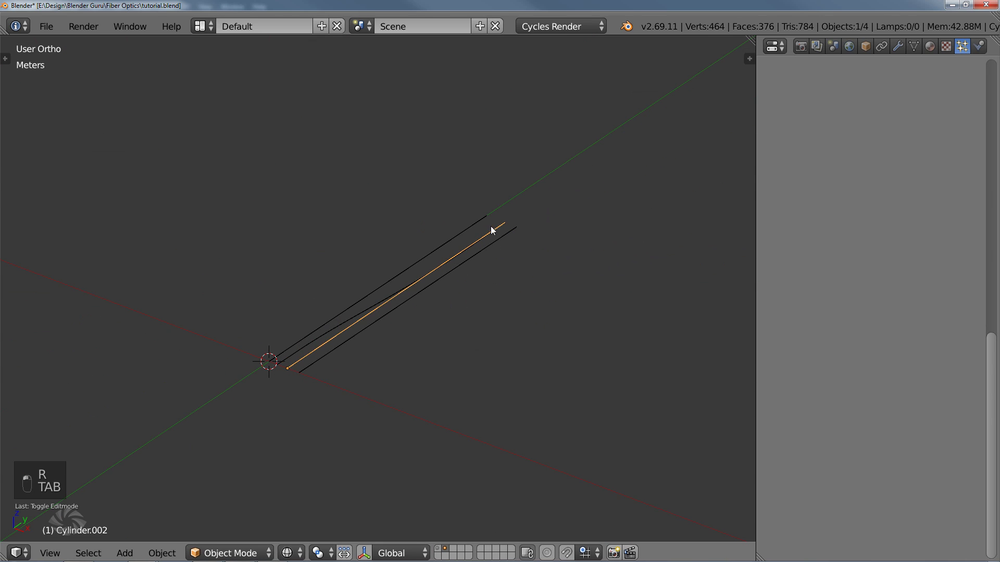
pyautogui.press('Tab')
pyautogui.moveTo(491, 228); pyautogui.dragTo(509, 252, button='middle')
pyautogui.press('a')
pyautogui.press('a')
pyautogui.press('a')
pyautogui.press('a')
pyautogui.press('b')
pyautogui.moveTo(536, 254); pyautogui.dragTo(556, 285)
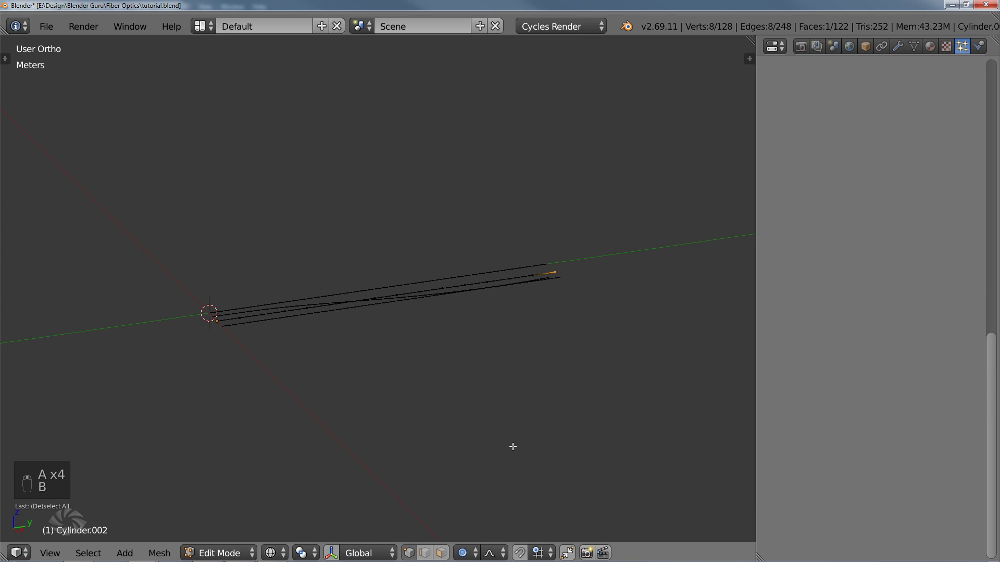
pyautogui.click(501, 554)
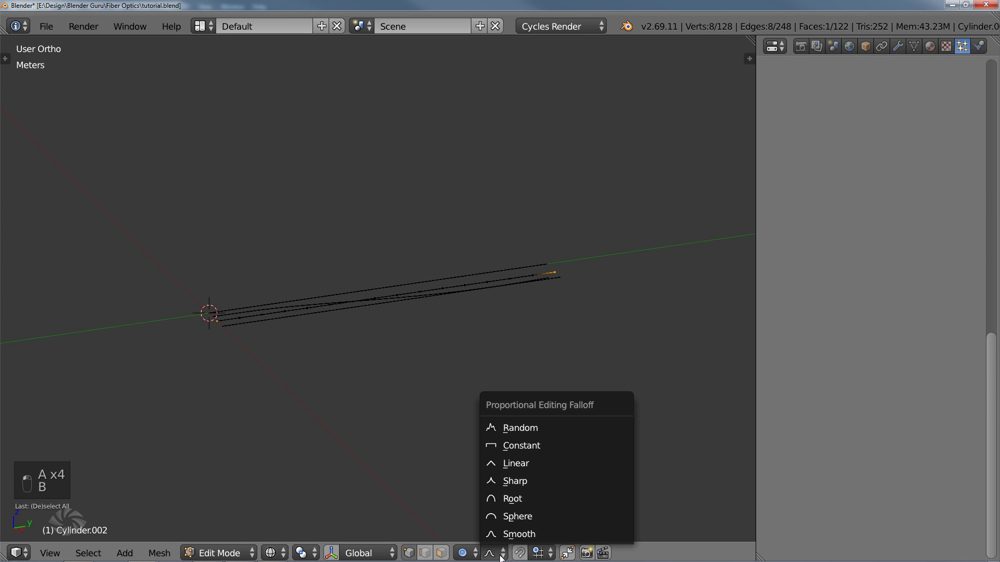
pyautogui.click(515, 480)
pyautogui.moveTo(515, 481); pyautogui.dragTo(501, 327, button='middle')
pyautogui.press('g')
pyautogui.click(495, 404)
pyautogui.press('g')
pyautogui.click(506, 404)
pyautogui.press('Tab')
# Bend the third subdivided cylinder by rotating and moving its far end vertices with proportional editing, giving it a slight curve
pyautogui.rightClick(464, 264)
pyautogui.press('Tab')
pyautogui.moveTo(535, 224); pyautogui.dragTo(544, 234, button='middle')
pyautogui.press('a')
pyautogui.press('a')
pyautogui.press('a')
pyautogui.press('b')
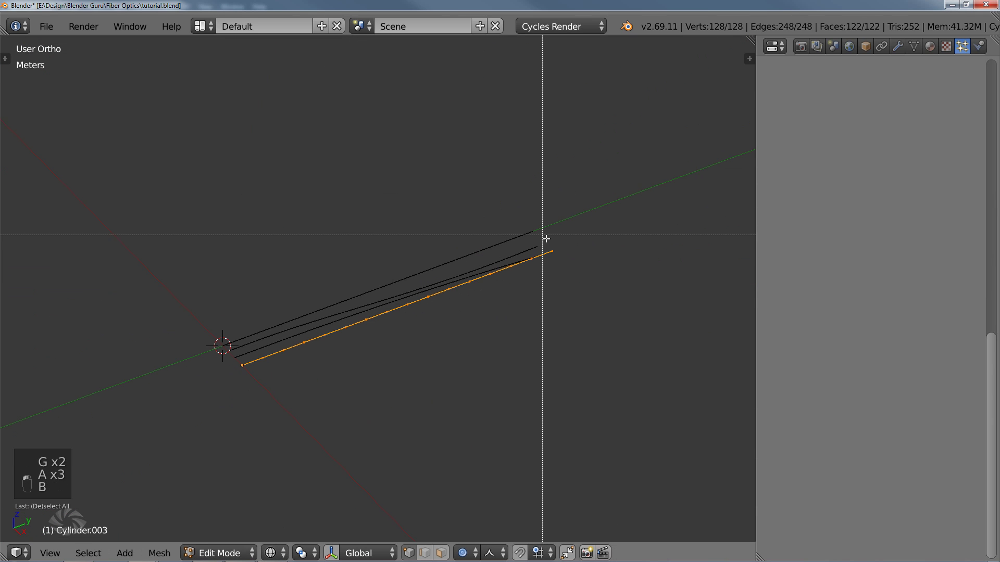
pyautogui.press('a')
pyautogui.press('b')
pyautogui.moveTo(536, 233); pyautogui.dragTo(558, 274)
pyautogui.moveTo(561, 435); pyautogui.dragTo(576, 341, button='middle')
pyautogui.press('r')
pyautogui.click(617, 362)
pyautogui.press('g')
pyautogui.click(612, 356)
pyautogui.press('Tab')
pyautogui.press('Tab')
pyautogui.press('g')
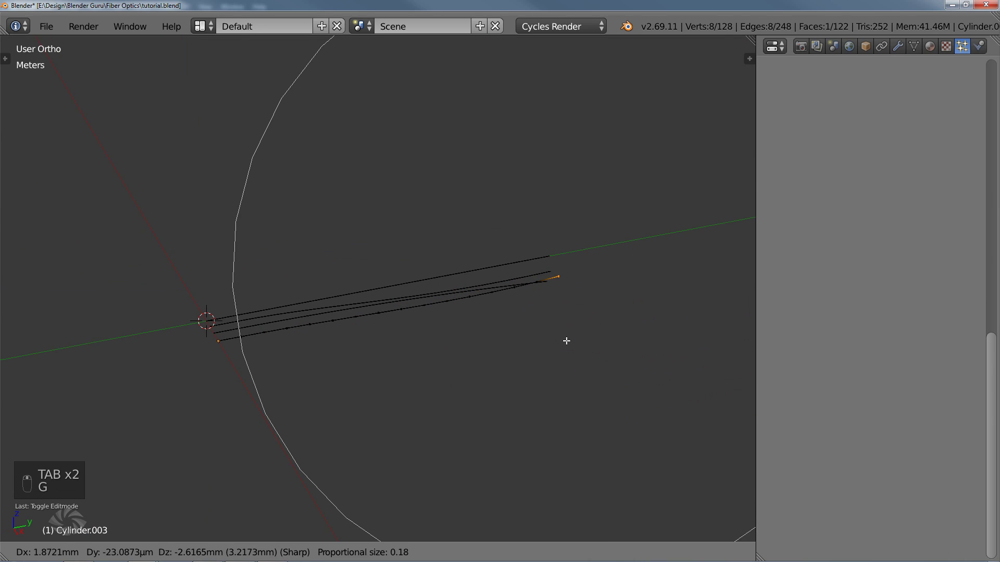
pyautogui.scroll(1, 568, 350)
pyautogui.click(568, 353)
pyautogui.press('Tab')
# Select all four cylinders and put them in a new group named Fibers
pyautogui.moveTo(566, 352); pyautogui.dragTo(534, 320, button='middle')
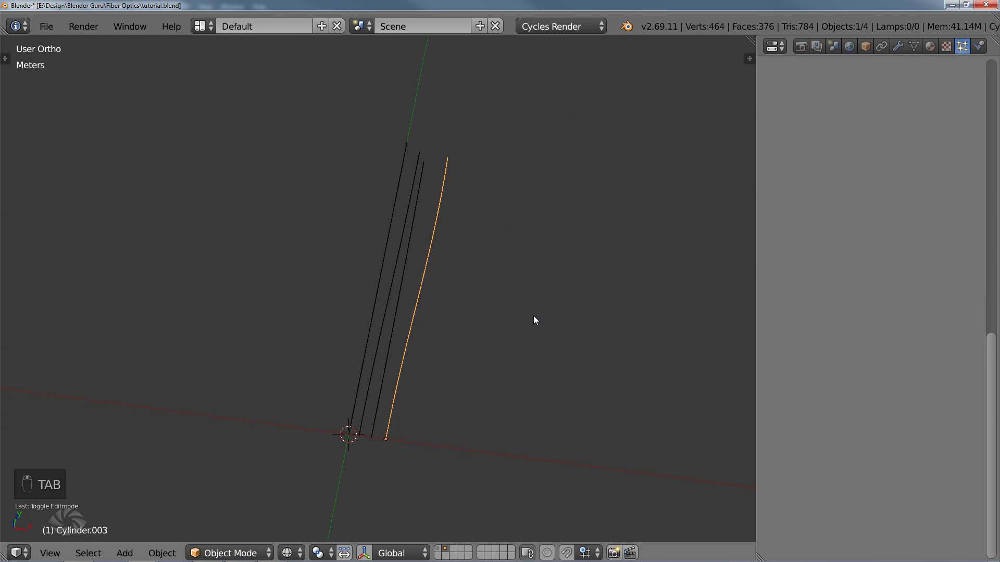
pyautogui.press('b')
pyautogui.moveTo(354, 279); pyautogui.dragTo(479, 347)
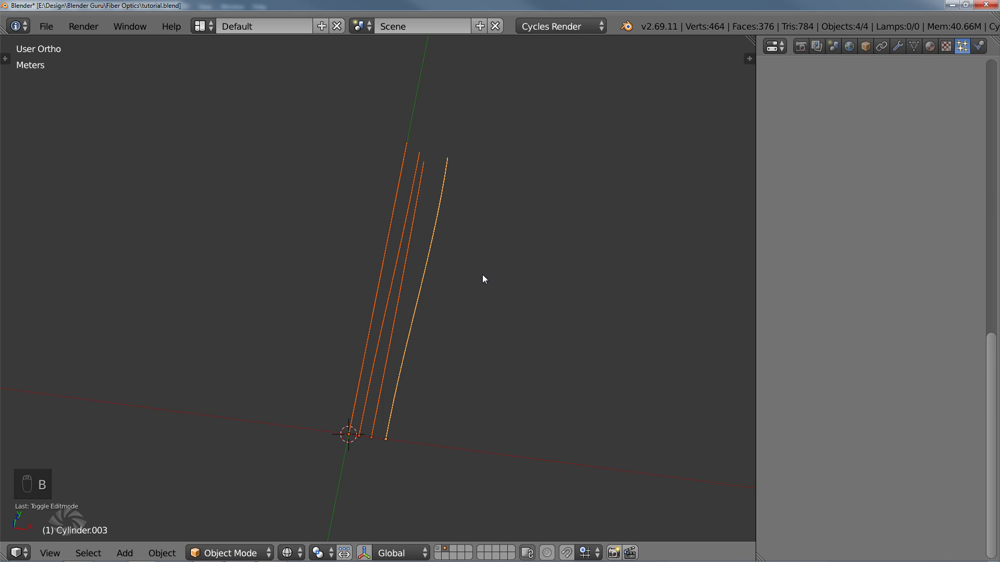
pyautogui.hotkey('ctrl', 'g')
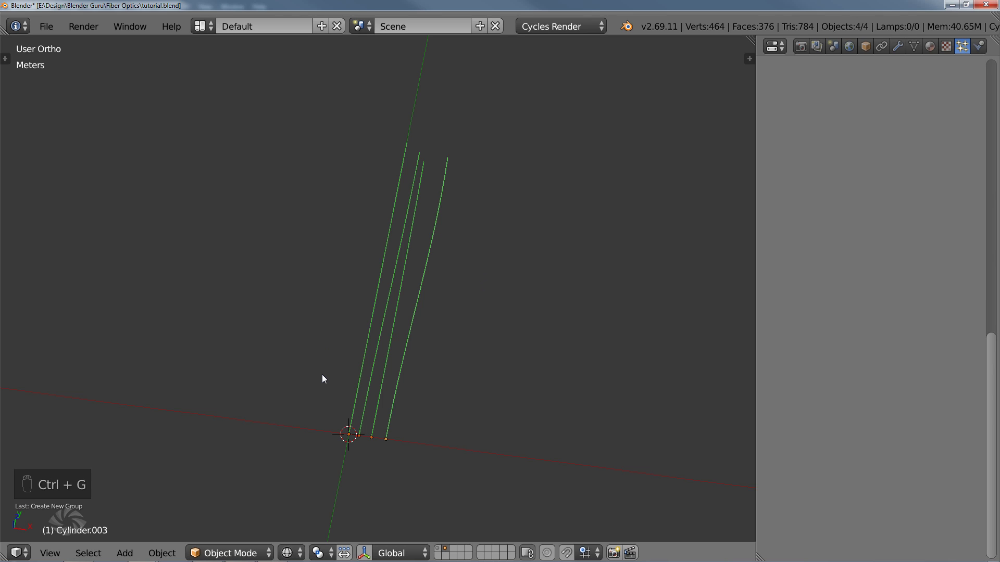
pyautogui.press('t')
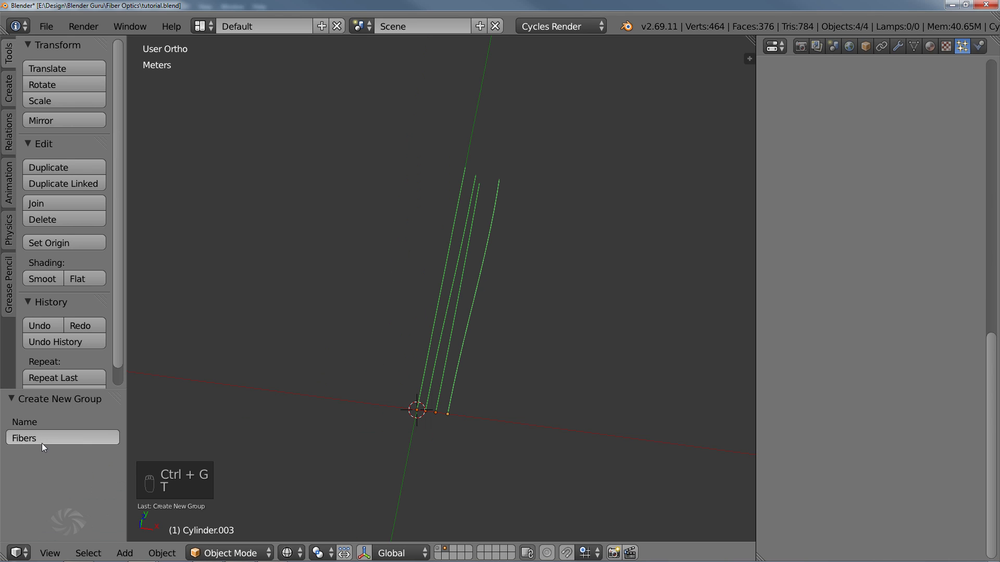
# Change the new cylinder group's name to Fiberss
pyautogui.click(46, 439)
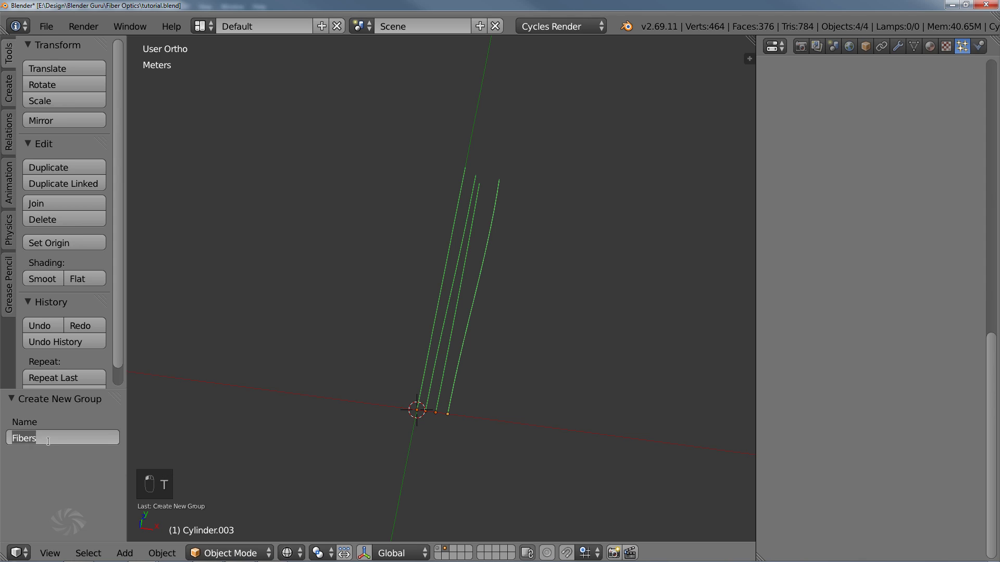
pyautogui.click(52, 442)
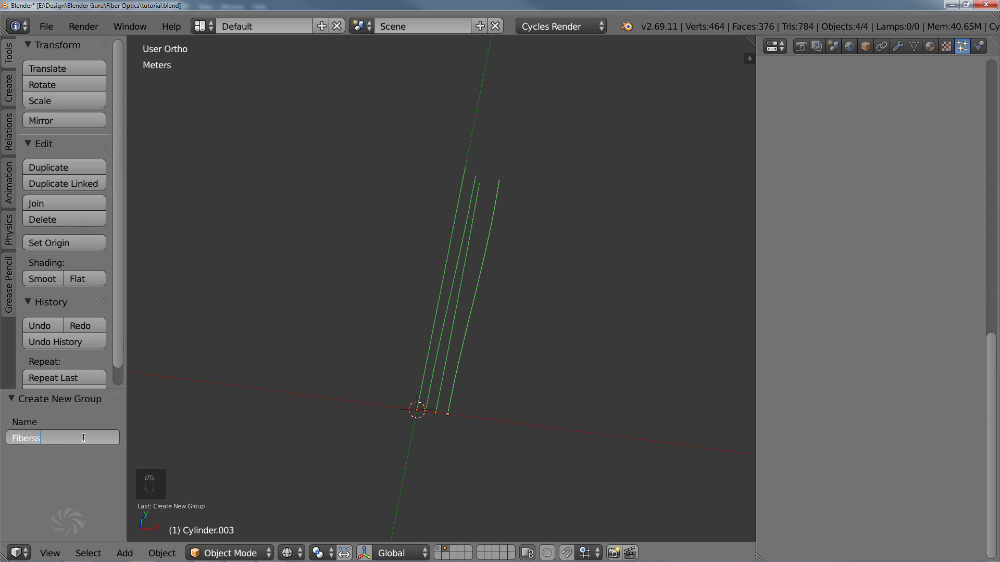
pyautogui.press('Return')
pyautogui.press('t')
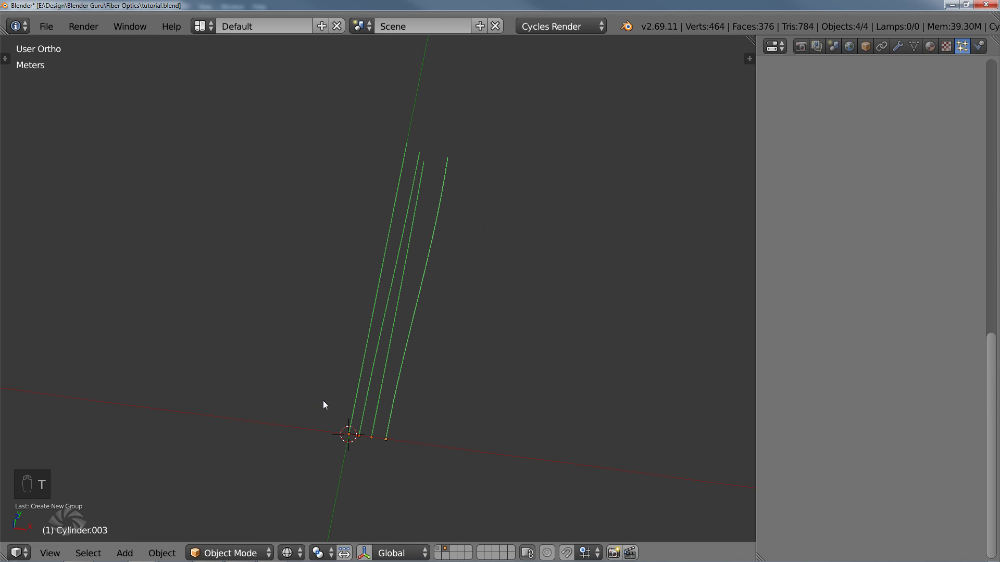
# Select the emitter plane on the first layer and render its particles as a group, using Fiberss as the dupli group
pyautogui.click(443, 551)
pyautogui.rightClick(635, 423)
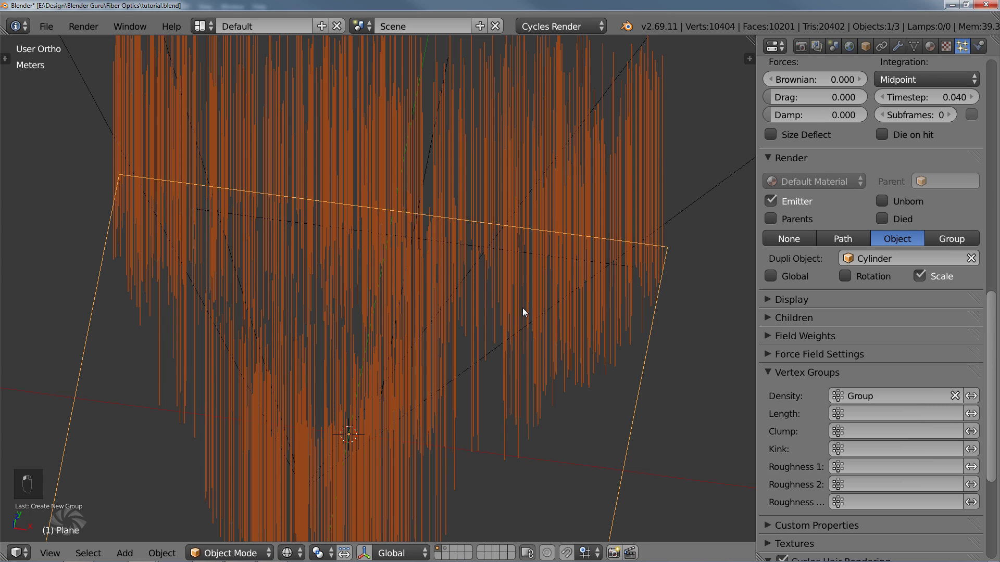
pyautogui.scroll(-3, 515, 300)
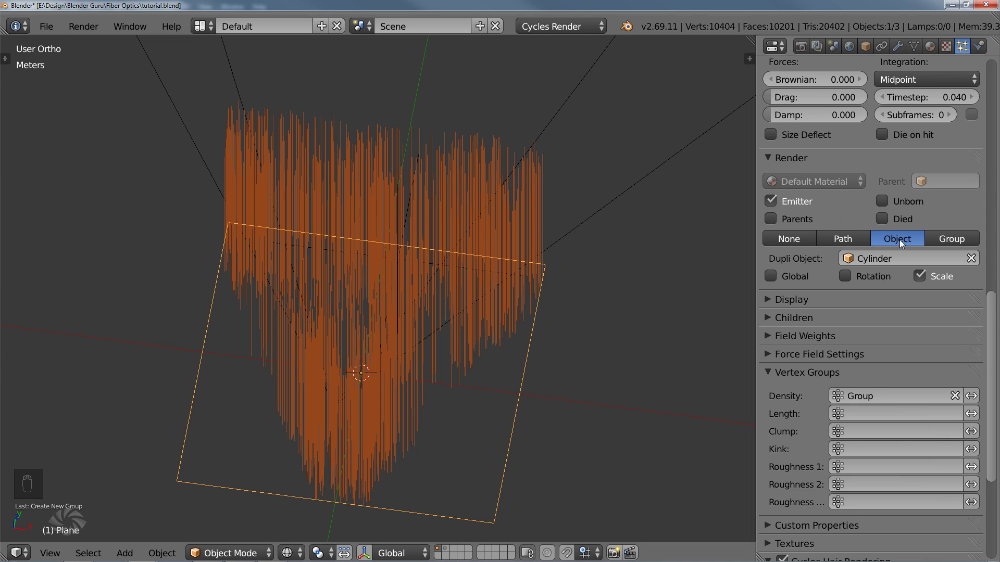
pyautogui.click(943, 240)
pyautogui.click(896, 258)
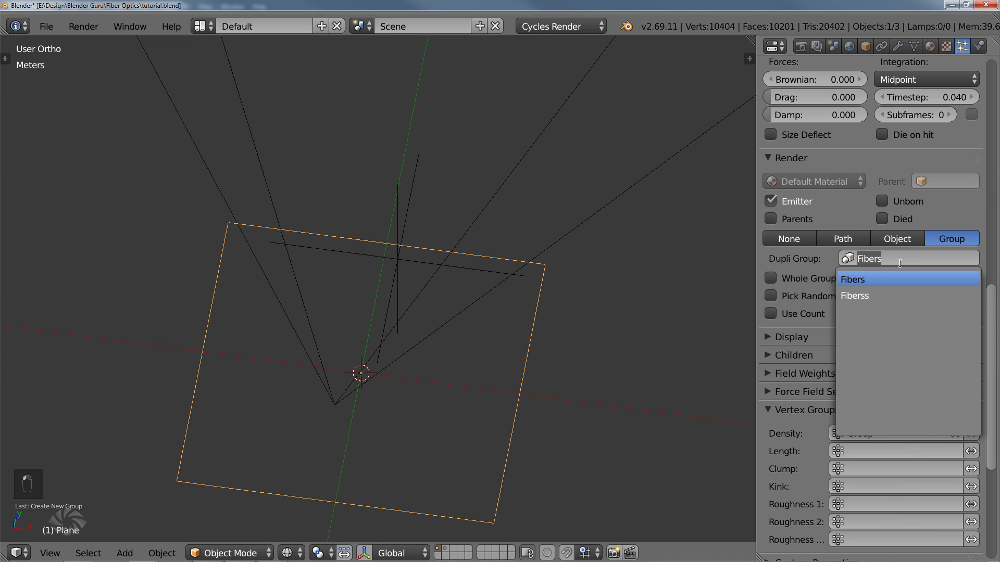
pyautogui.click(872, 296)
pyautogui.moveTo(606, 311); pyautogui.dragTo(524, 325, button='middle')
pyautogui.moveTo(368, 344)
pyautogui.mouseDown(button='middle')
pyautogui.moveTo(375, 357)
pyautogui.moveTo(384, 350)
pyautogui.mouseUp(button='middle')
# Examine the bent fiber strands through the camera in wireframe and solid shading
pyautogui.press('KP_0')
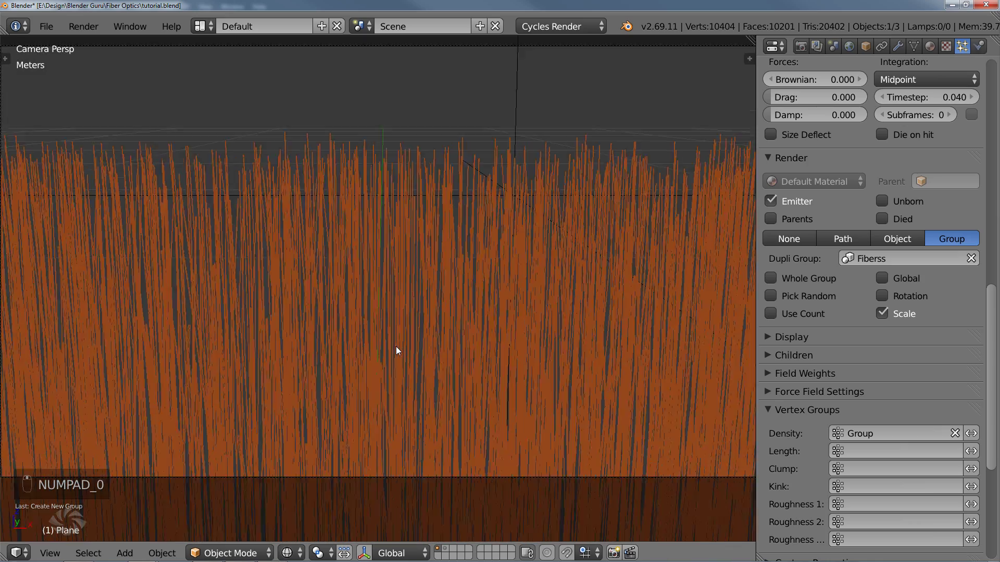
pyautogui.scroll(-3, 396, 345)
pyautogui.scroll(8, 846, 167)
pyautogui.scroll(4, 848, 172)
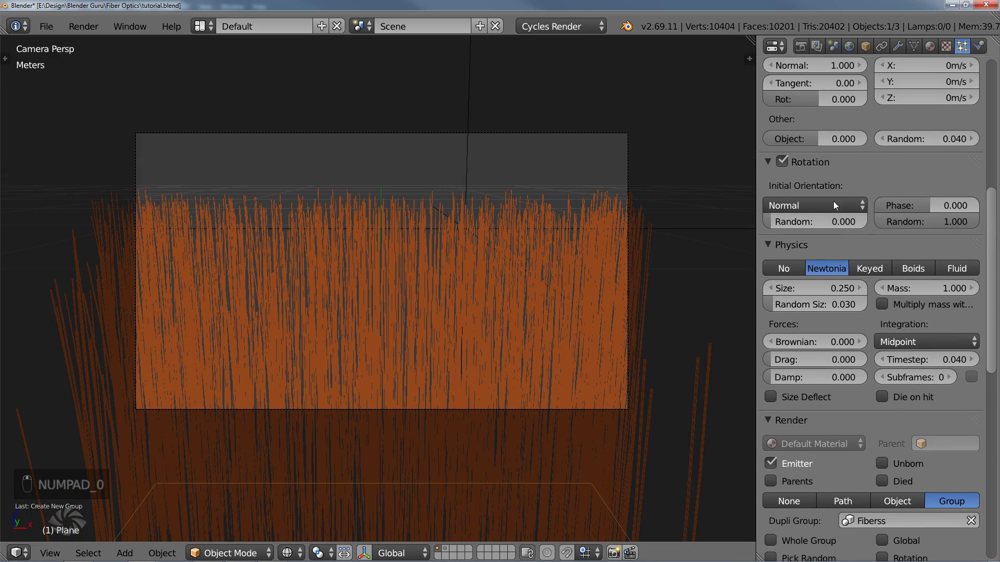
pyautogui.moveTo(955, 221)
pyautogui.mouseDown()
pyautogui.moveTo(930, 222)
pyautogui.moveTo(956, 221)
pyautogui.mouseUp()
pyautogui.press('z')
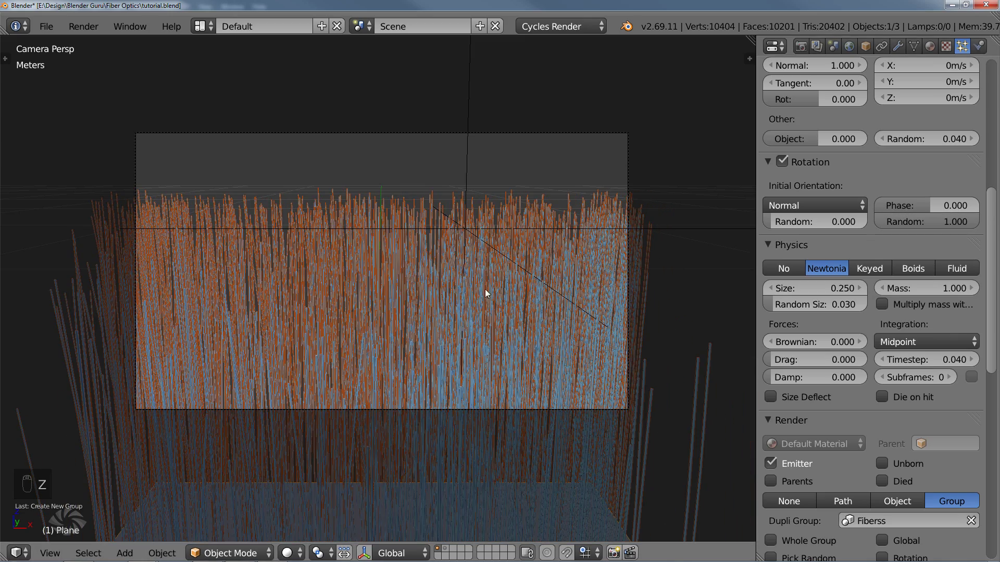
pyautogui.scroll(2, 486, 289)
pyautogui.press('a')
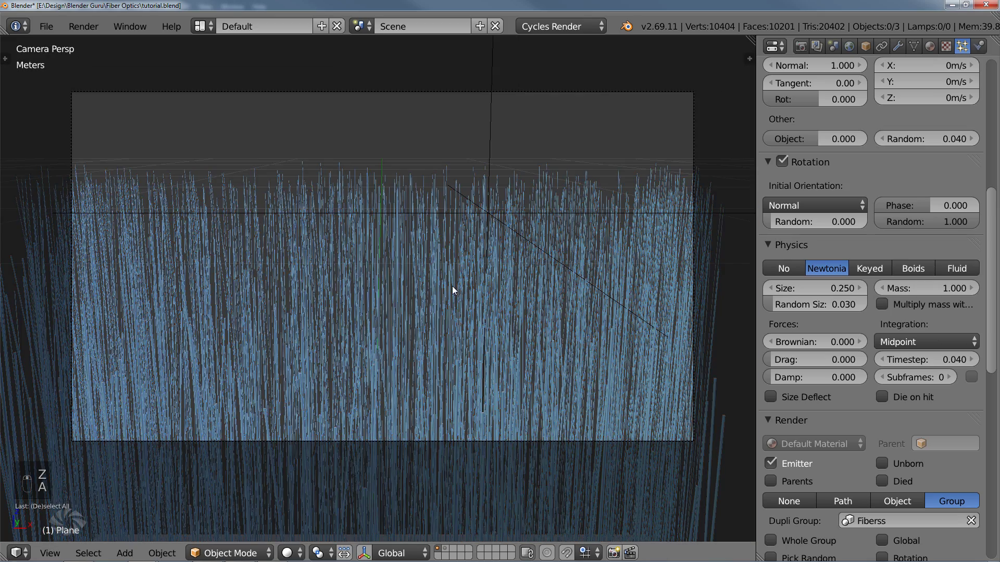
pyautogui.scroll(-3, 460, 317)
# Touch up the plane's density weights with a short brush stroke near its centre in Weight Paint mode, and return to Object Mode
pyautogui.rightClick(457, 363)
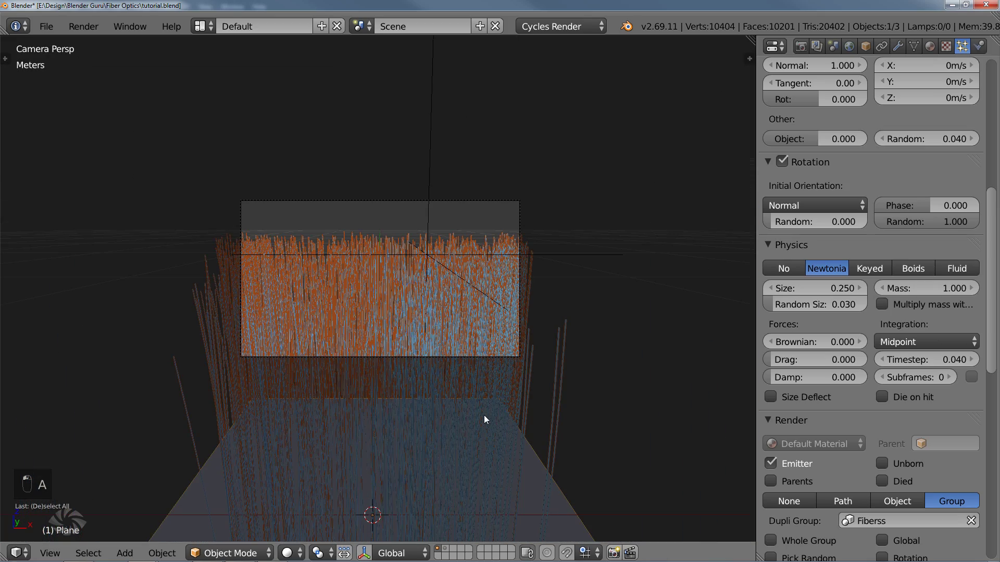
pyautogui.press('KP_7')
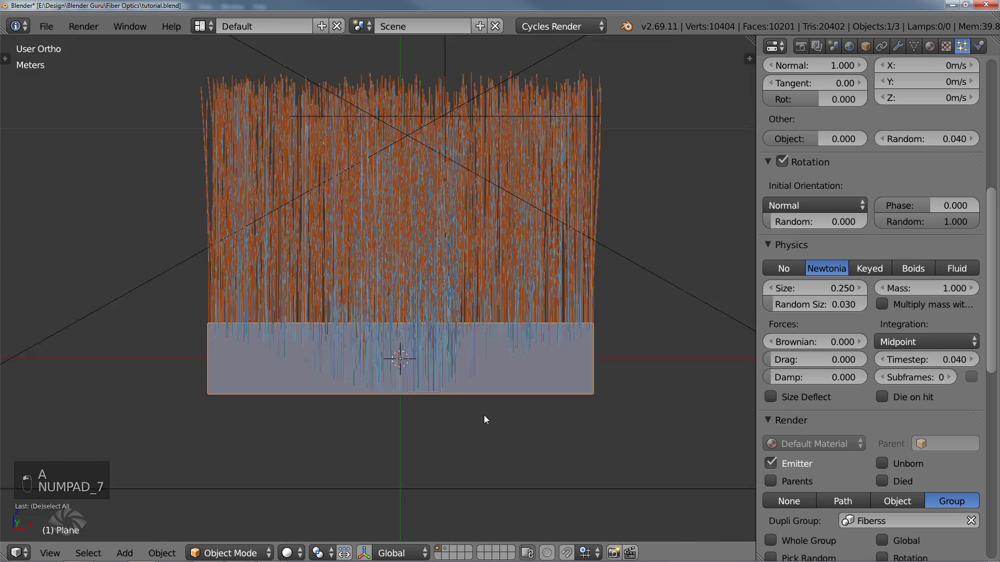
pyautogui.hotkey('ctrl', 'Tab')
pyautogui.scroll(-2, 469, 319)
pyautogui.scroll(3, 423, 375)
pyautogui.moveTo(423, 375)
pyautogui.mouseDown()
pyautogui.moveTo(417, 393)
pyautogui.moveTo(453, 361)
pyautogui.moveTo(382, 351)
pyautogui.moveTo(429, 349)
pyautogui.mouseUp()
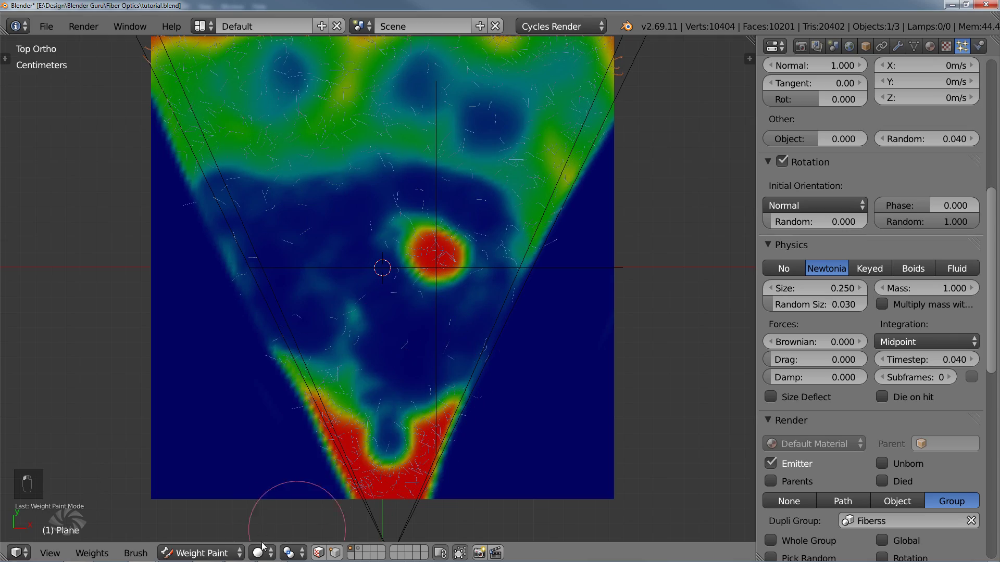
pyautogui.click(203, 553)
pyautogui.click(208, 533)
# Render the fiber scene from the camera view and inspect the rendered image
pyautogui.press('KP_0')
pyautogui.press('z')
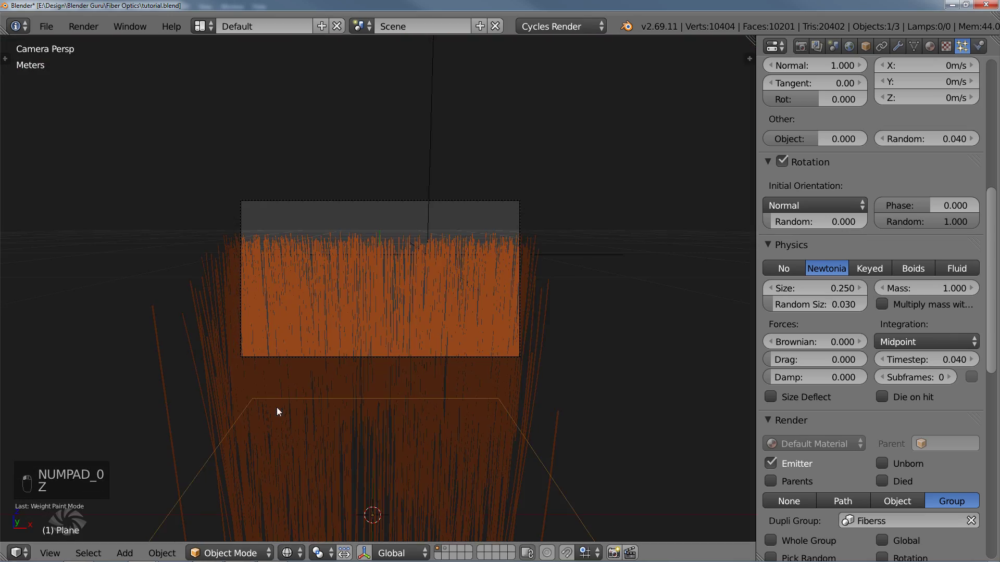
pyautogui.click(801, 45)
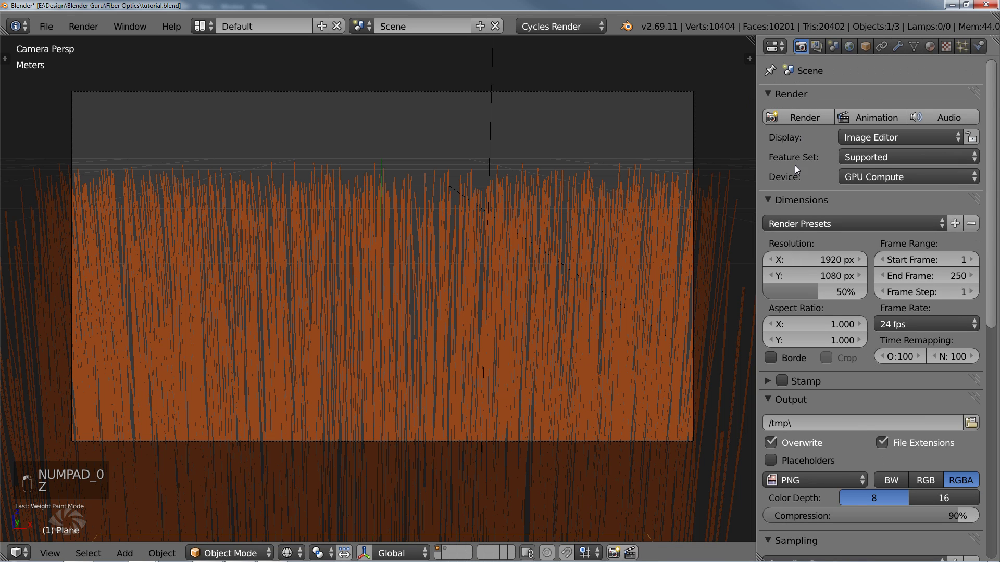
pyautogui.click(802, 119)
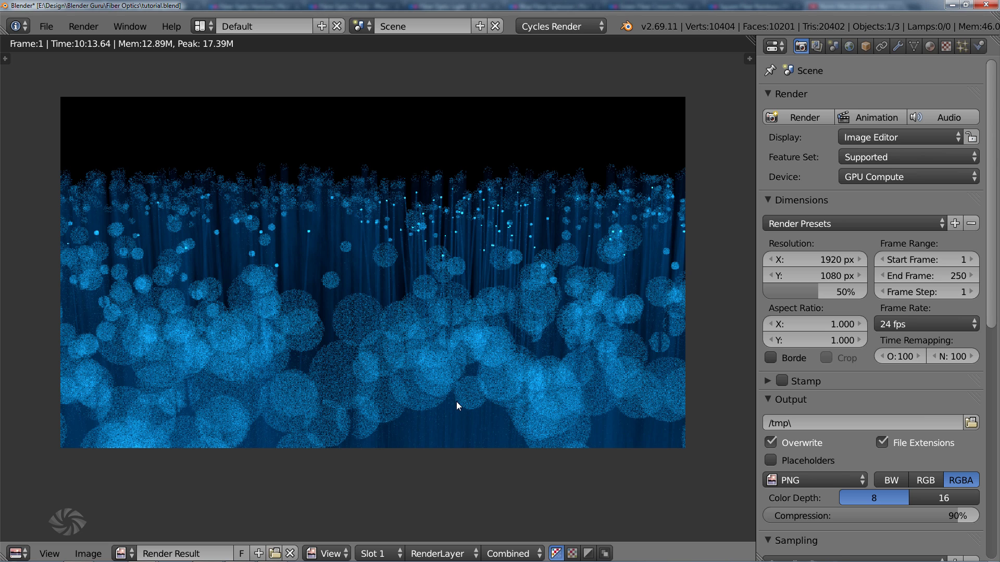
pyautogui.scroll(-1, 440, 244)
pyautogui.scroll(1, 440, 244)
pyautogui.moveTo(295, 558)
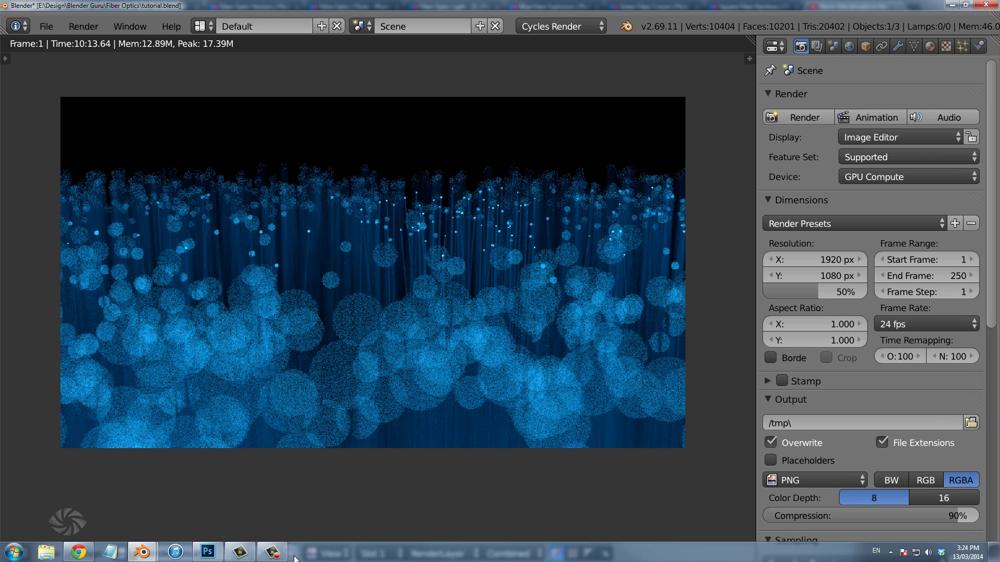
# Switch to the 23.png render in Photoshop, make magenta the foreground colour and add an empty layer above the image
pyautogui.click(218, 559)
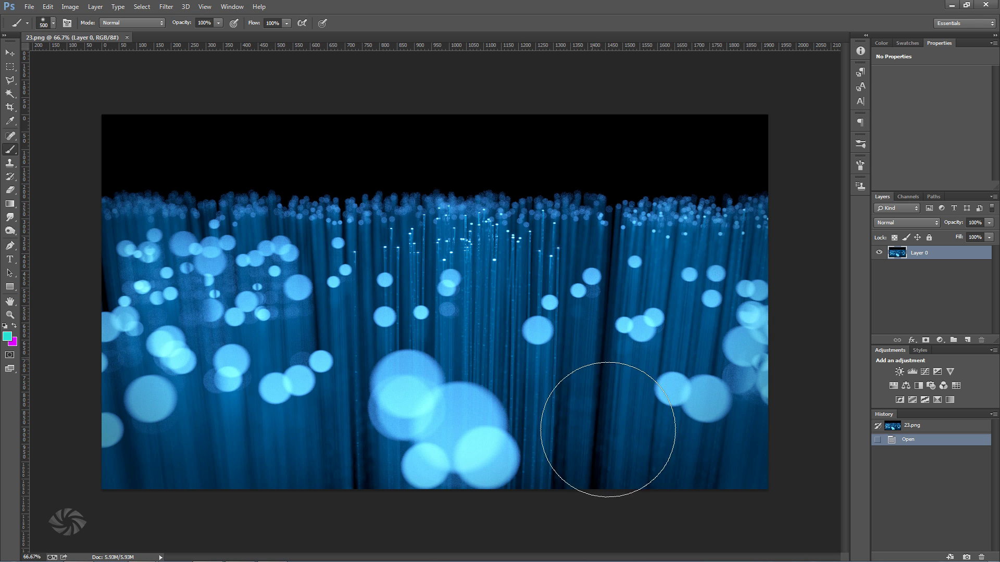
pyautogui.press('x')
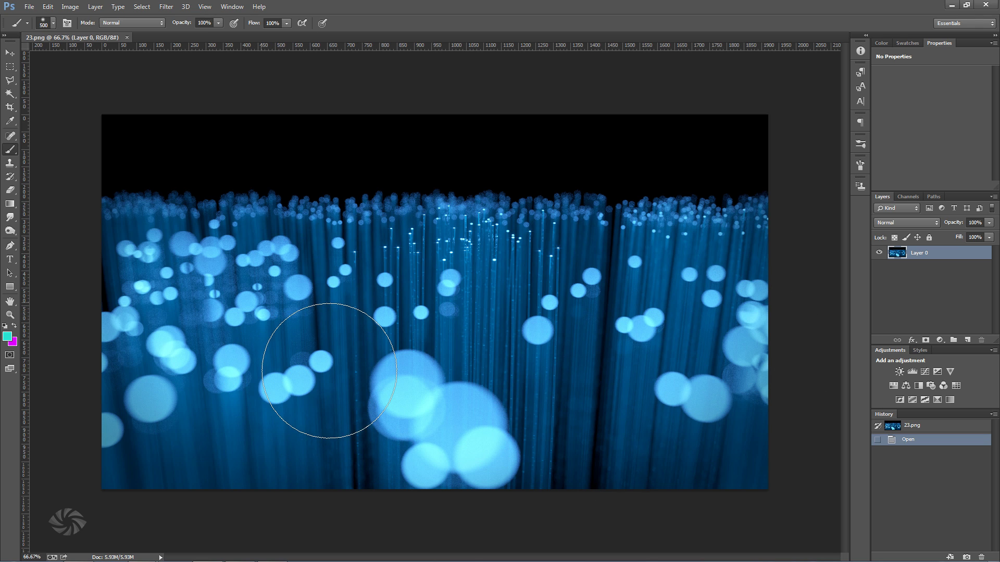
pyautogui.click(6, 336)
pyautogui.click(861, 99)
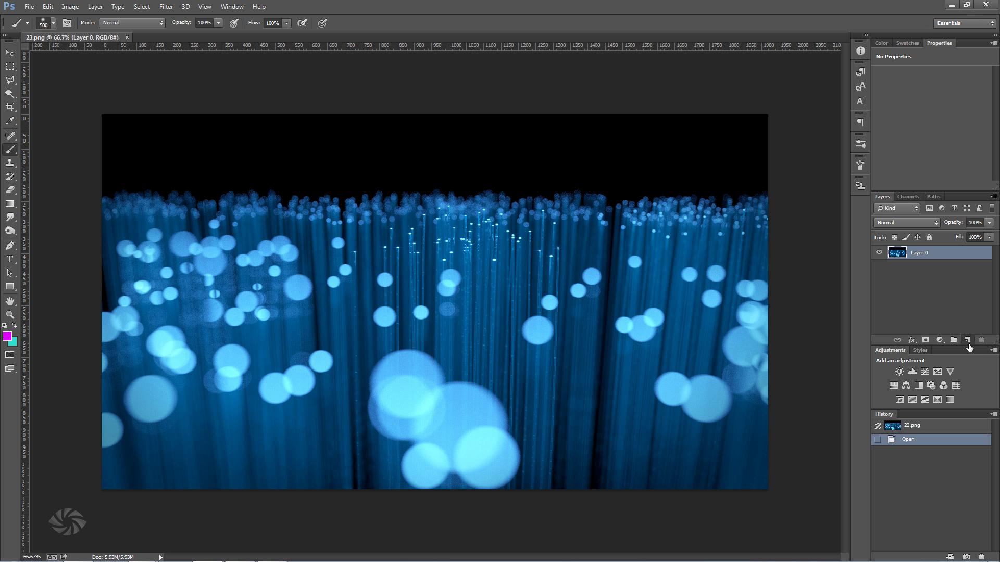
pyautogui.click(967, 340)
pyautogui.press('f')
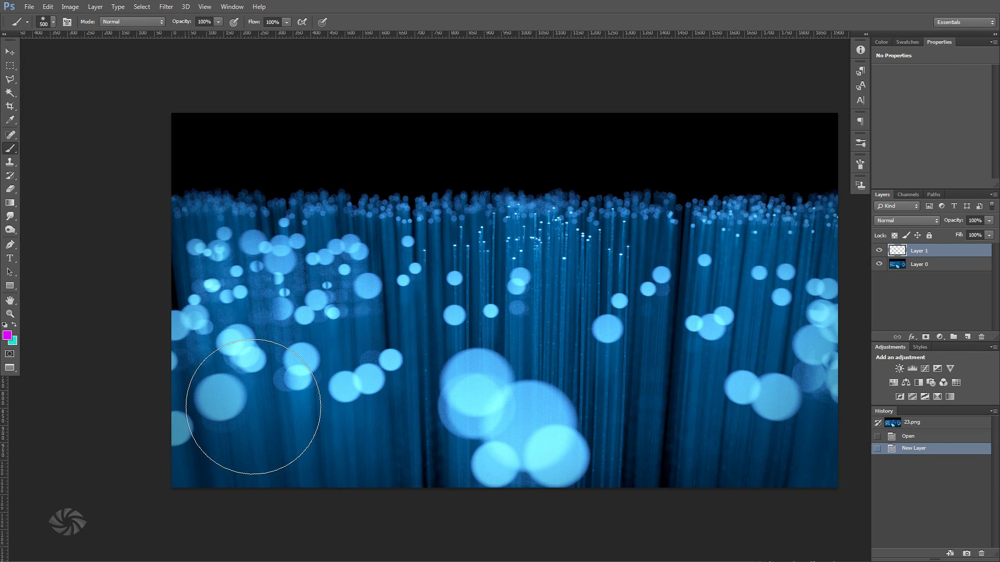
pyautogui.press('f')
pyautogui.press('f')
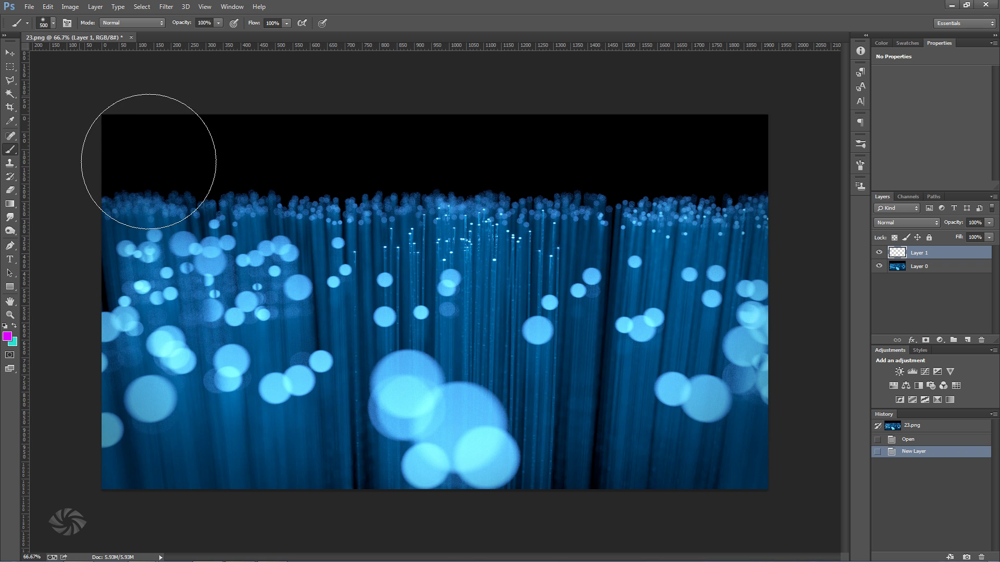
# Paint soft magenta spots on the new layer, an 800 px one over the left bokeh and a 600 px one over the right
pyautogui.press(']')
pyautogui.press(']')
pyautogui.press(']')
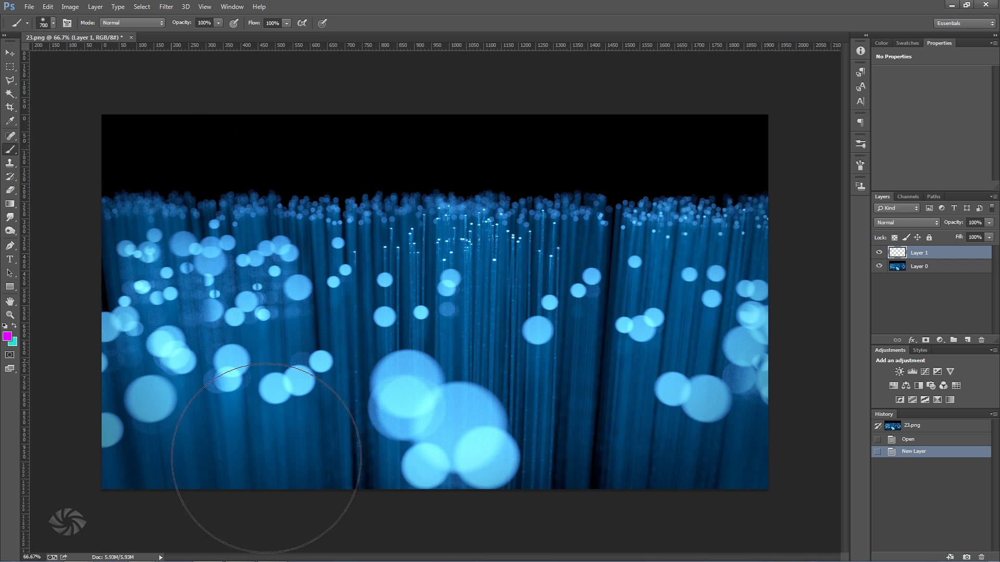
pyautogui.click(176, 356)
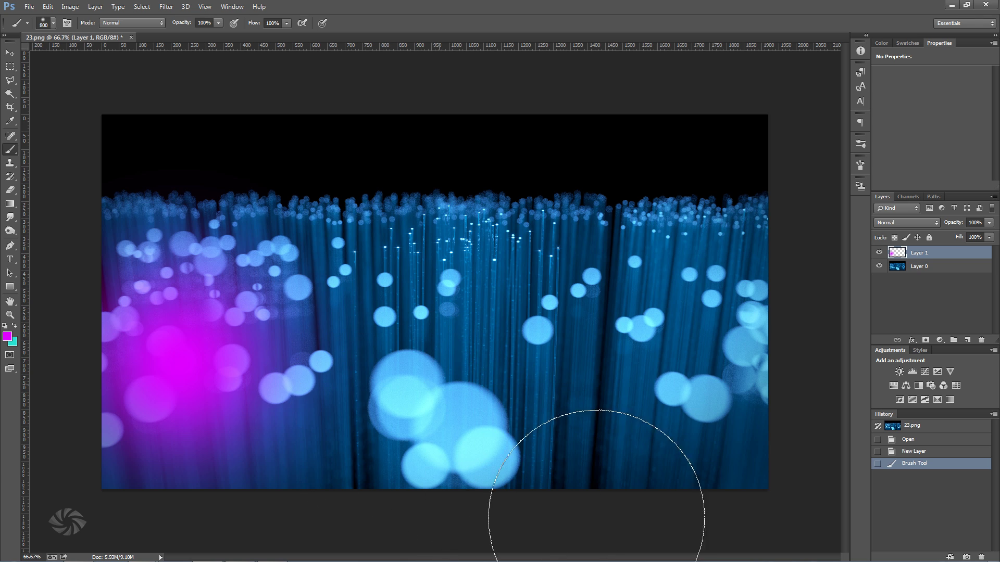
pyautogui.press('[')
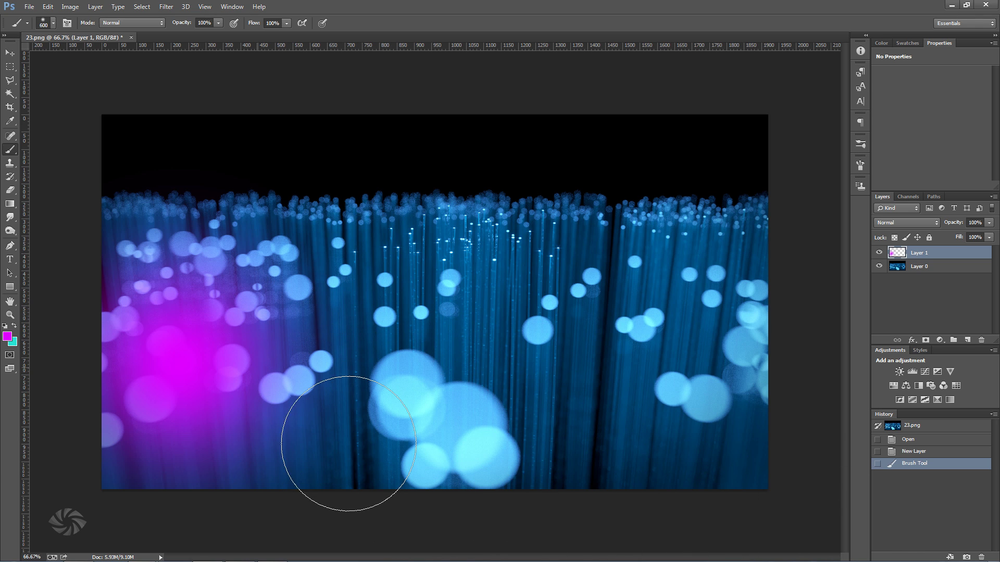
pyautogui.press('[')
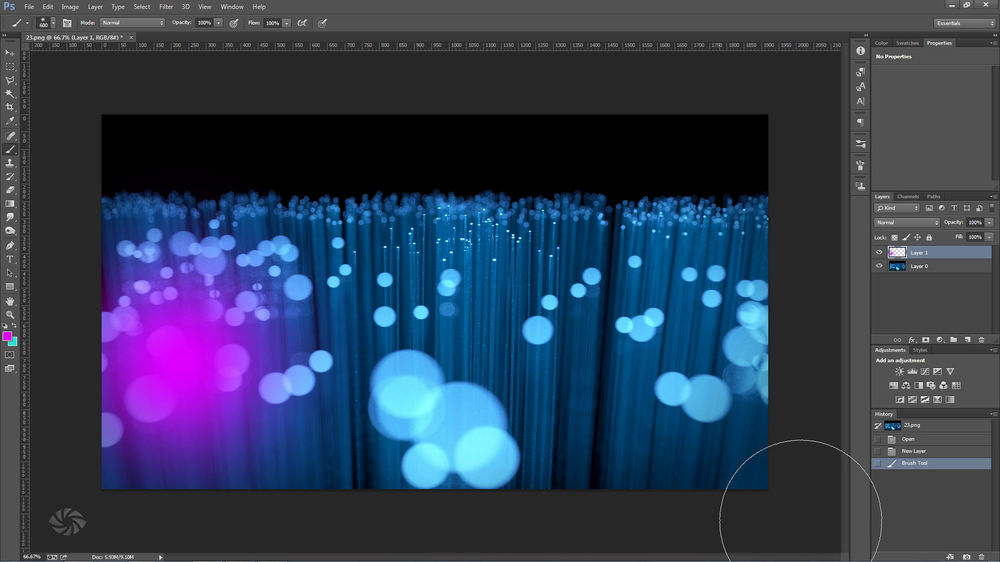
pyautogui.click(740, 364)
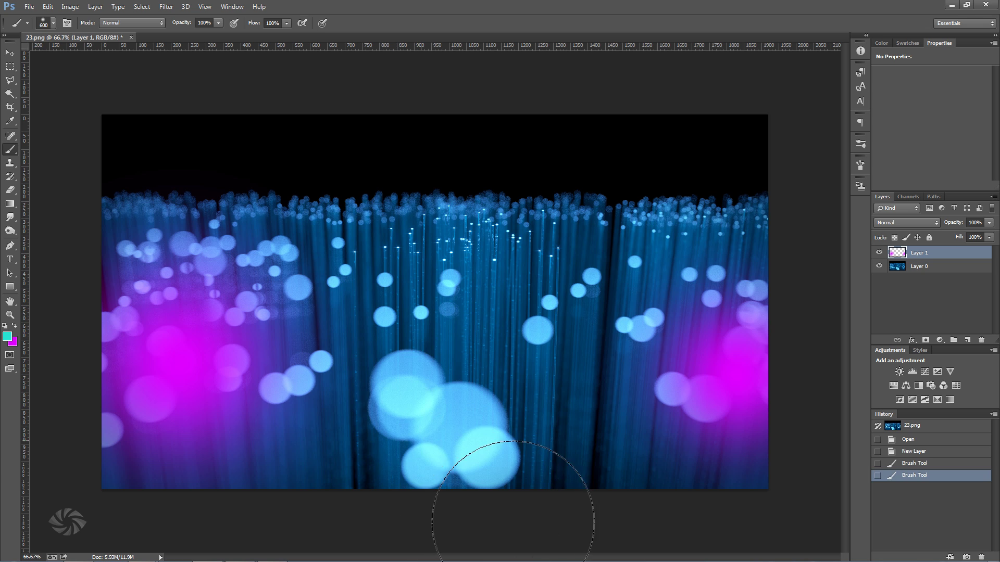
# Paint soft turquoise spots, a 600 px one over the large central bokeh and a 400 px one above the right magenta spot
pyautogui.click(429, 440)
pyautogui.press('[')
pyautogui.press('[')
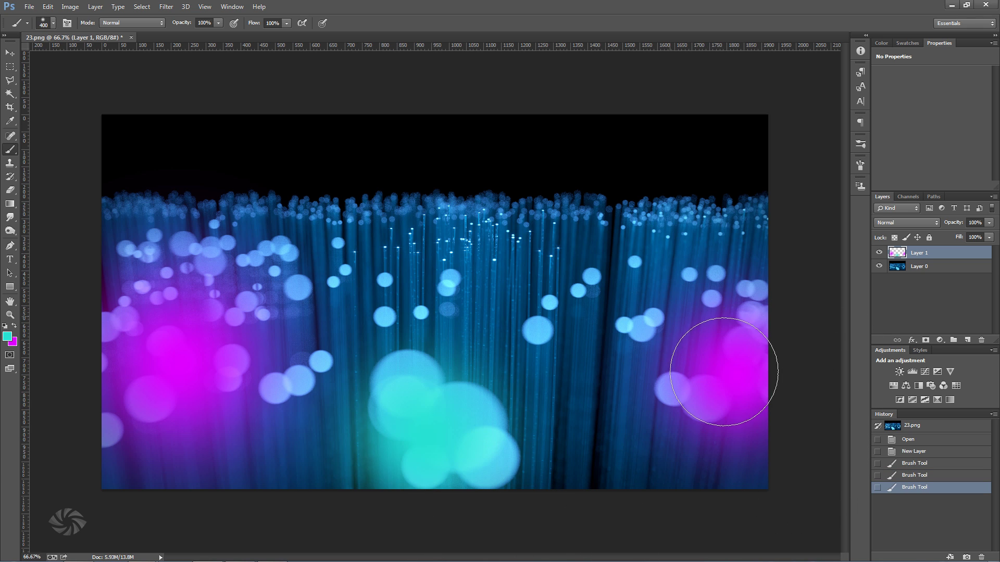
pyautogui.click(739, 292)
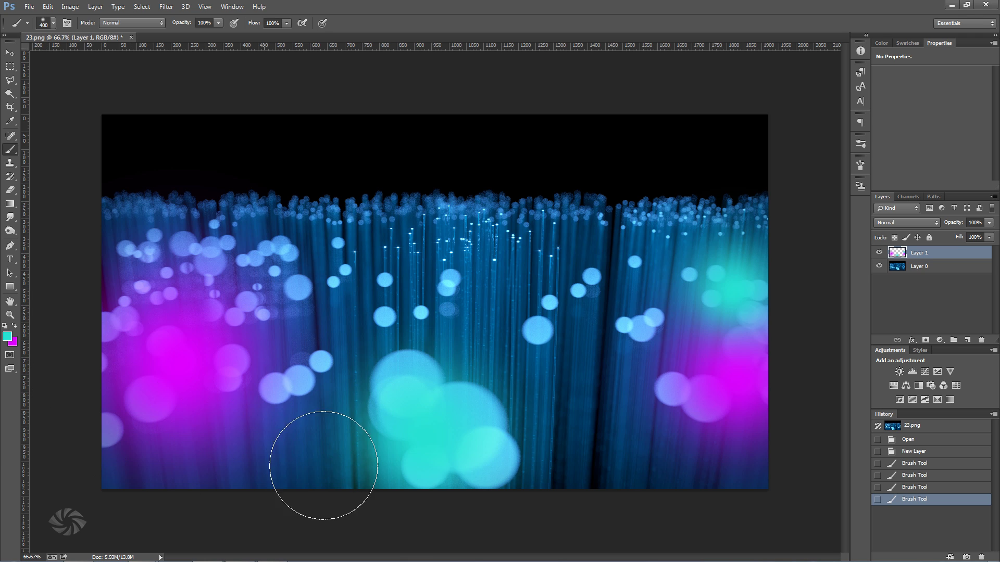
# Set the foreground colour to violet 7800ff and paint 500 px spots above the left magenta spot and below the right one
pyautogui.click(7, 337)
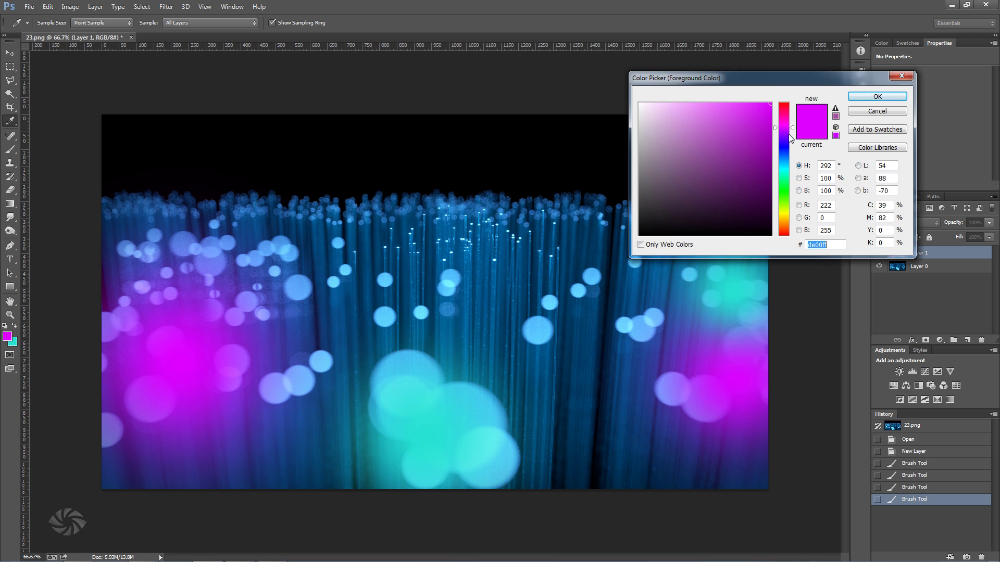
pyautogui.click(790, 136)
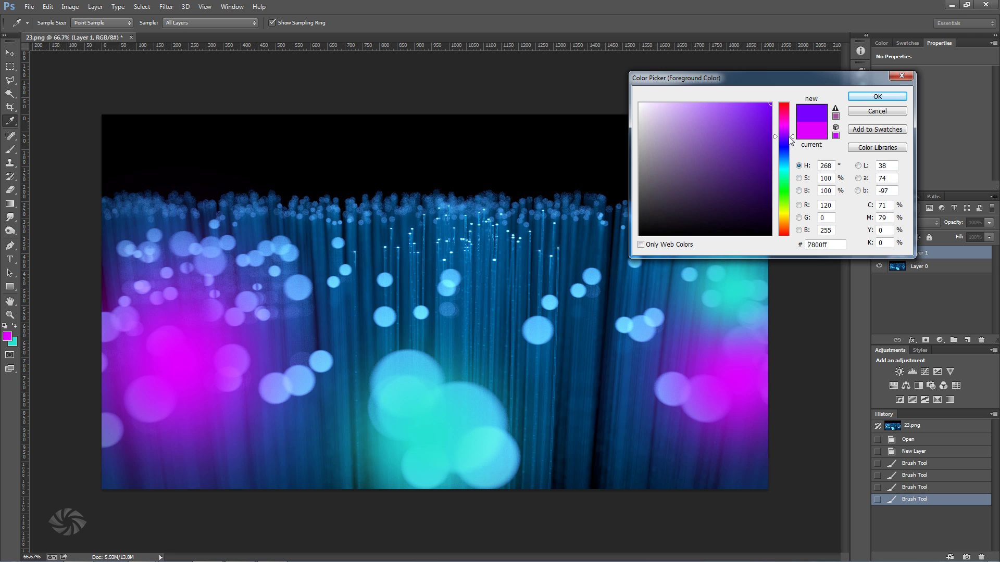
pyautogui.click(905, 99)
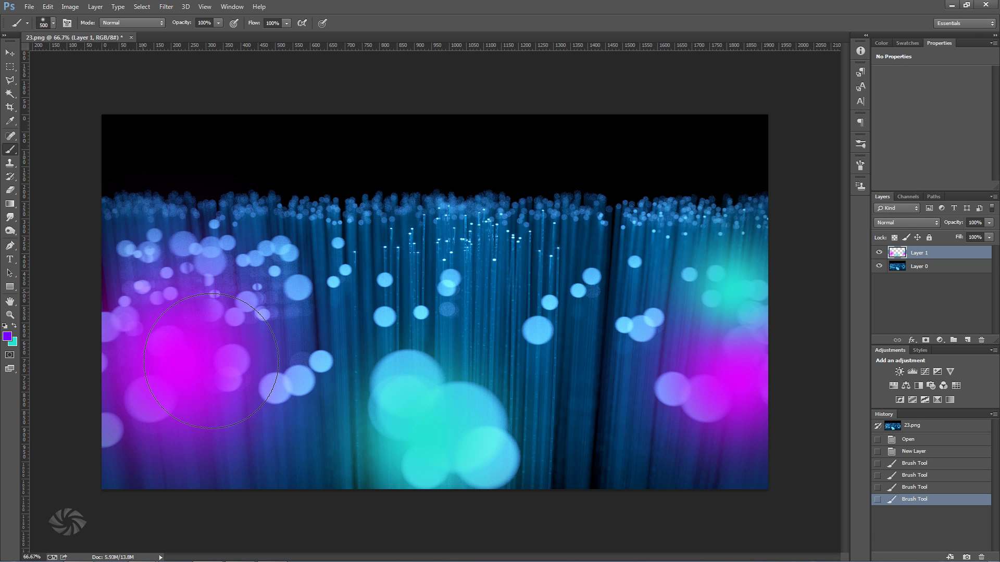
pyautogui.click(211, 361)
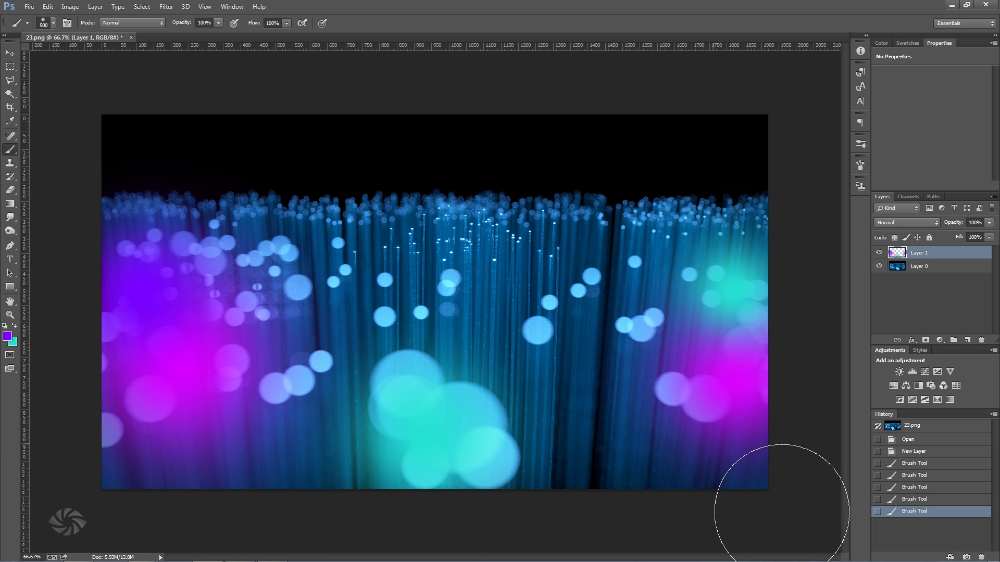
pyautogui.click(745, 458)
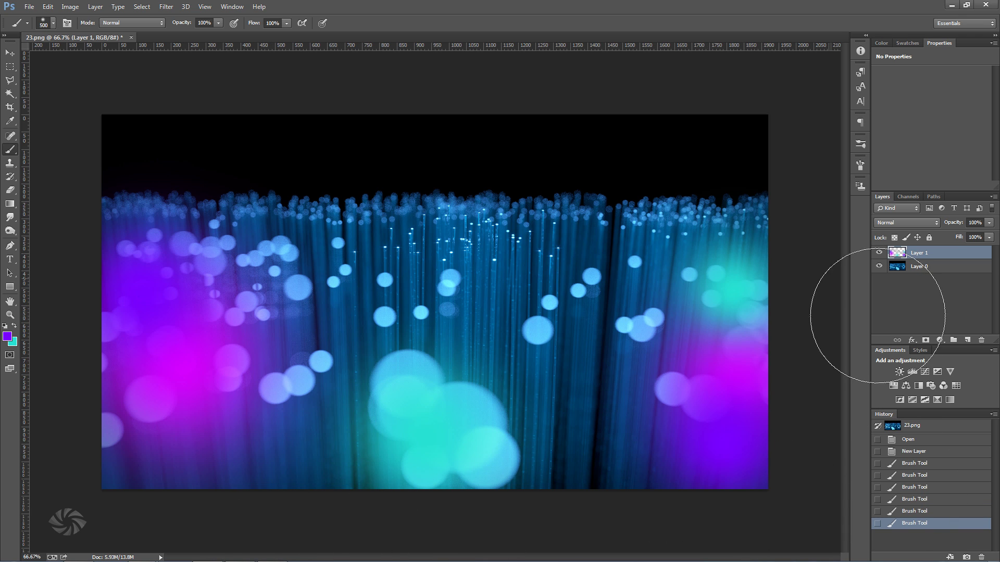
# Set the painted colour layer's blending mode to Hue
pyautogui.click(907, 223)
pyautogui.click(891, 468)
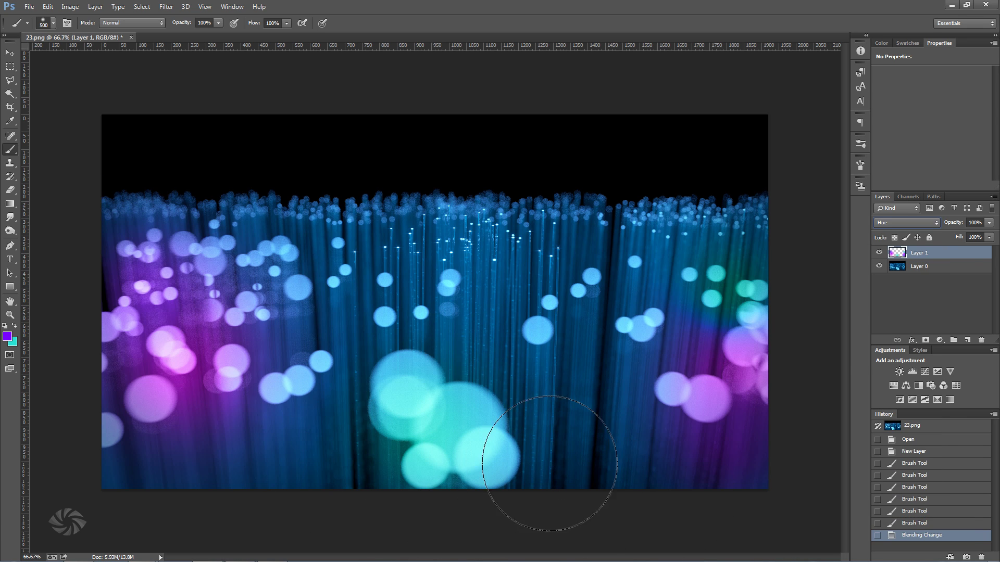
# Set the painted colour layer's blending mode to Normal and lower its opacity to 29%
pyautogui.moveTo(962, 237); pyautogui.dragTo(954, 234)
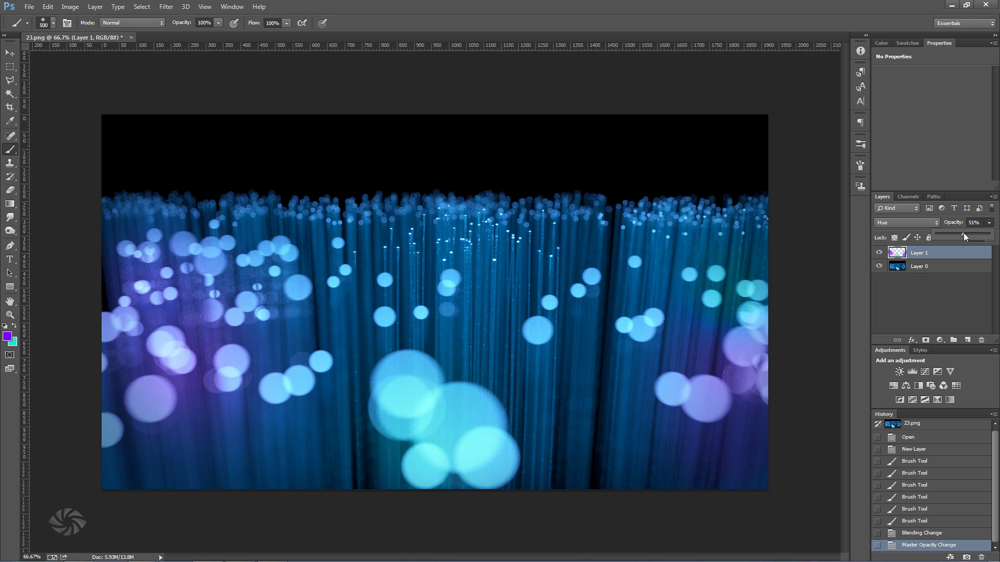
pyautogui.click(900, 220)
pyautogui.click(898, 232)
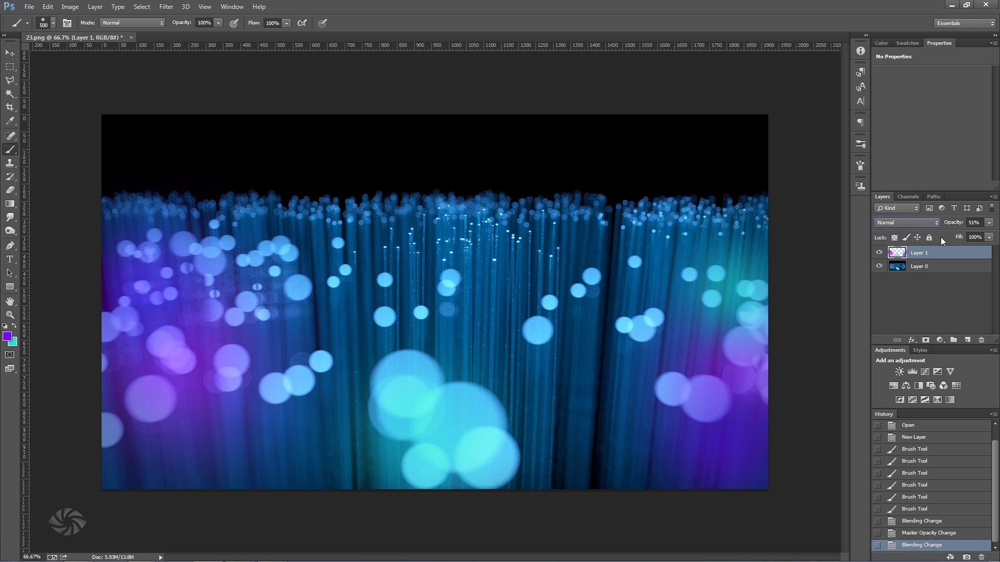
pyautogui.moveTo(965, 232); pyautogui.dragTo(954, 234)
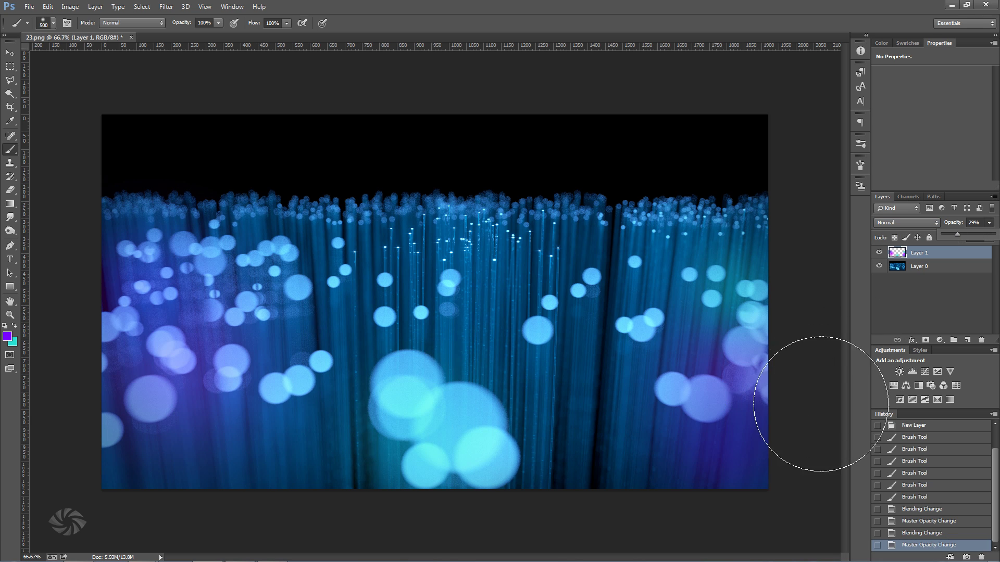
# Add a new layer for a rainbow gradient, hide the painted colour layer, and set the new layer's blending mode to Hue
pyautogui.click(967, 339)
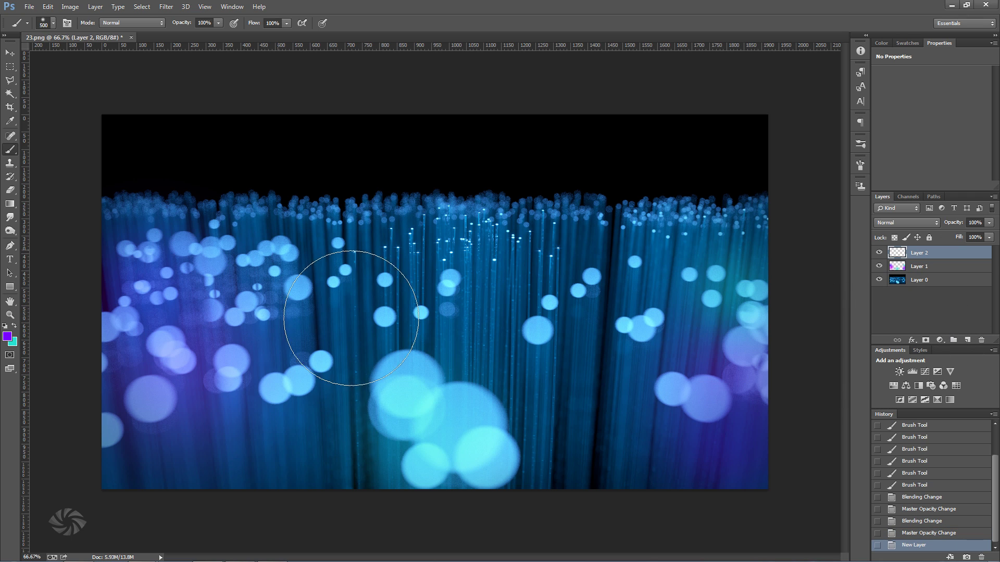
pyautogui.click(9, 203)
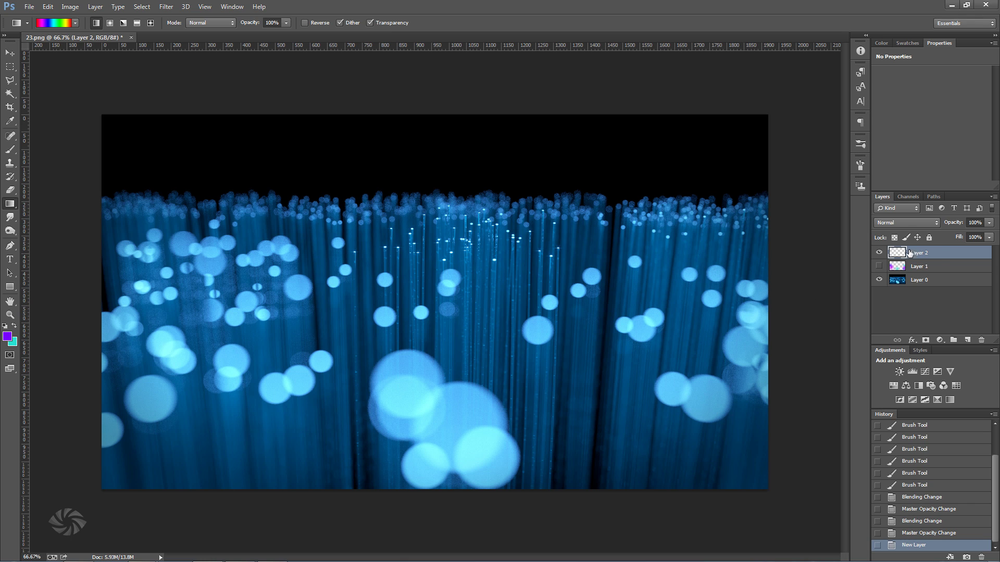
pyautogui.click(906, 223)
pyautogui.click(899, 467)
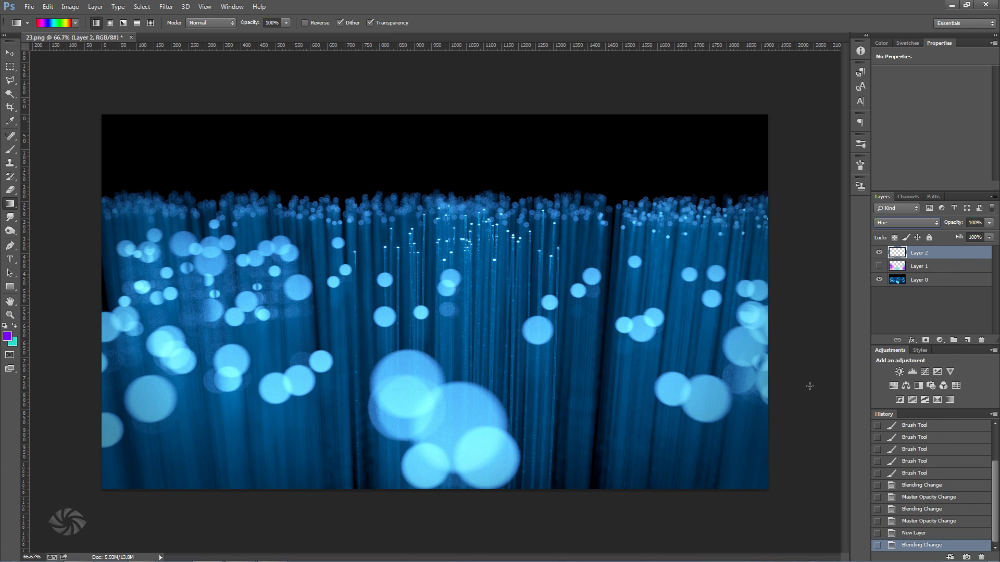
# Try linear rainbow gradients over the render in several directions, finishing with a nearly horizontal one from the left bokeh to the right bokeh
pyautogui.moveTo(804, 380); pyautogui.dragTo(21, 303)
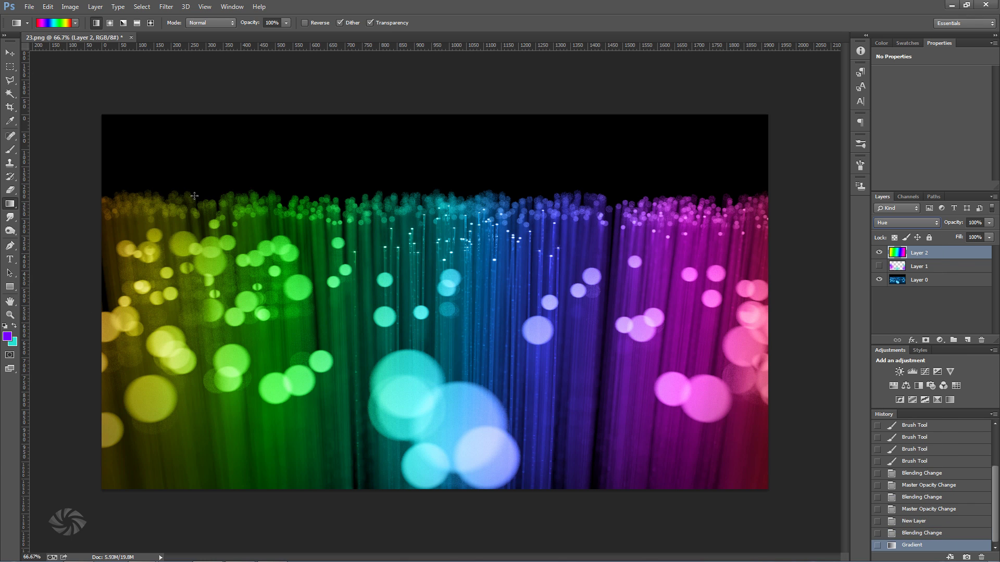
pyautogui.moveTo(216, 321); pyautogui.dragTo(529, 305)
pyautogui.moveTo(597, 189); pyautogui.dragTo(385, 428)
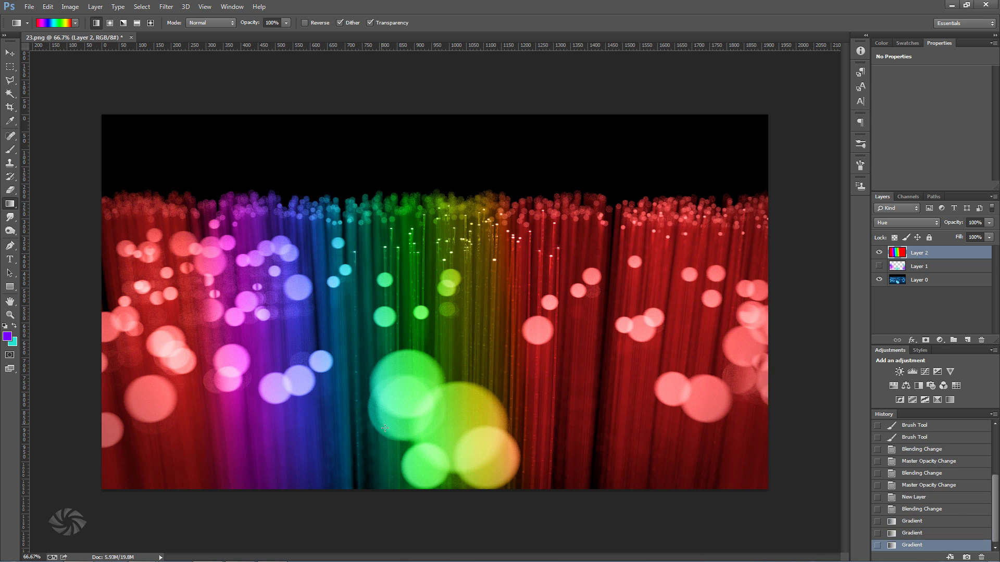
pyautogui.moveTo(317, 417); pyautogui.dragTo(318, 417)
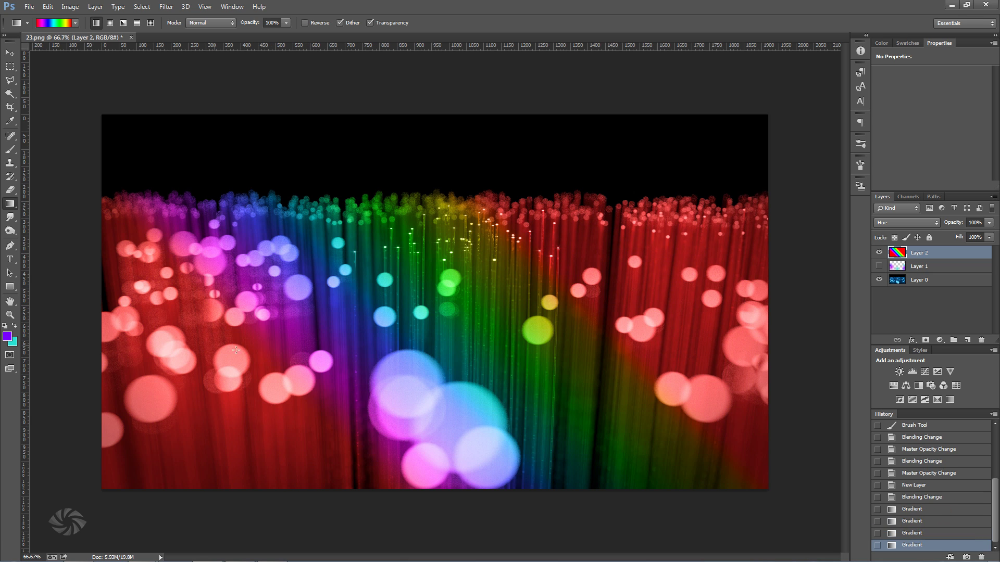
pyautogui.moveTo(236, 350); pyautogui.dragTo(694, 293)
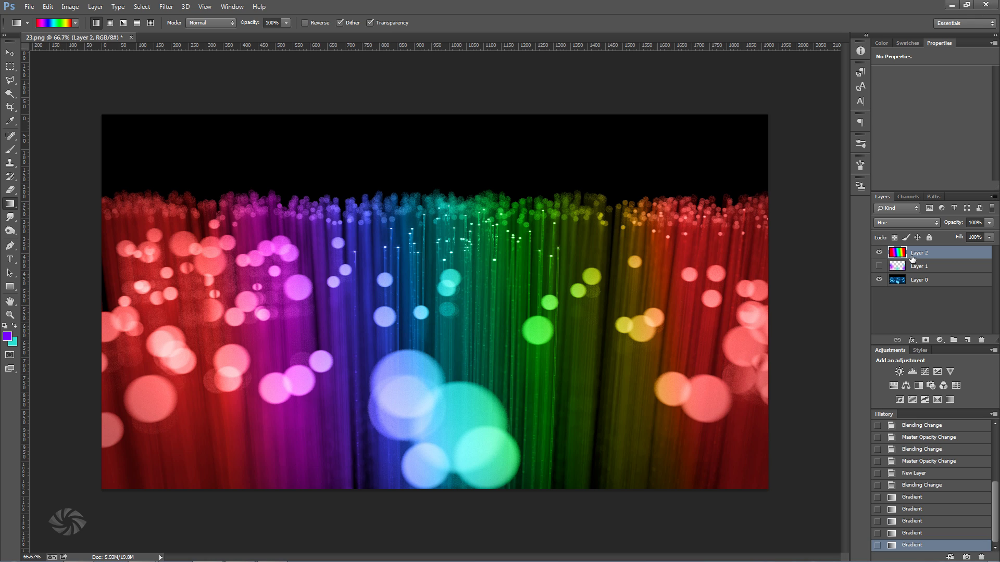
# Hide the rainbow gradient layer, show the painted colour layer again, and set its opacity to 38% in Normal mode
pyautogui.click(880, 252)
pyautogui.click(880, 266)
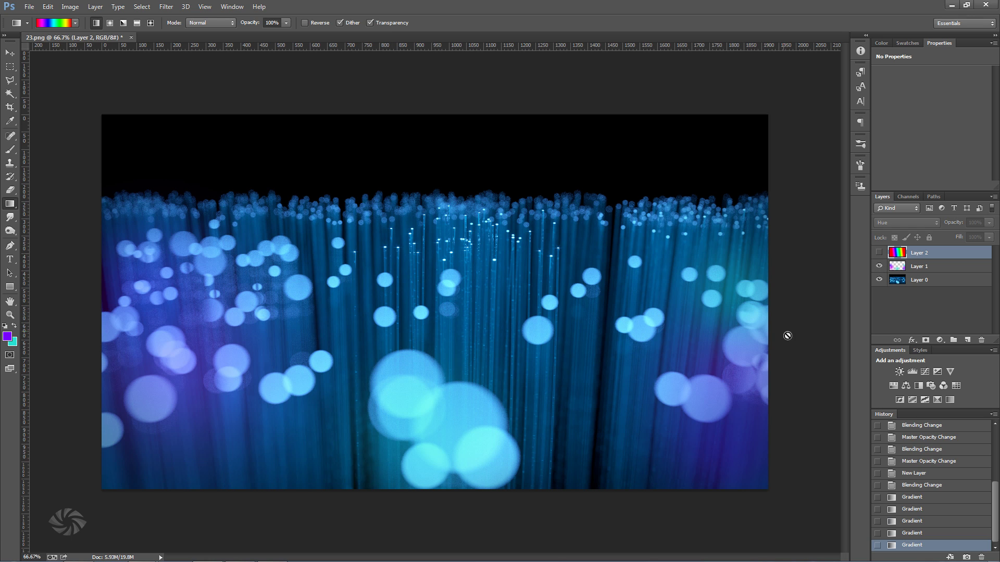
pyautogui.click(947, 268)
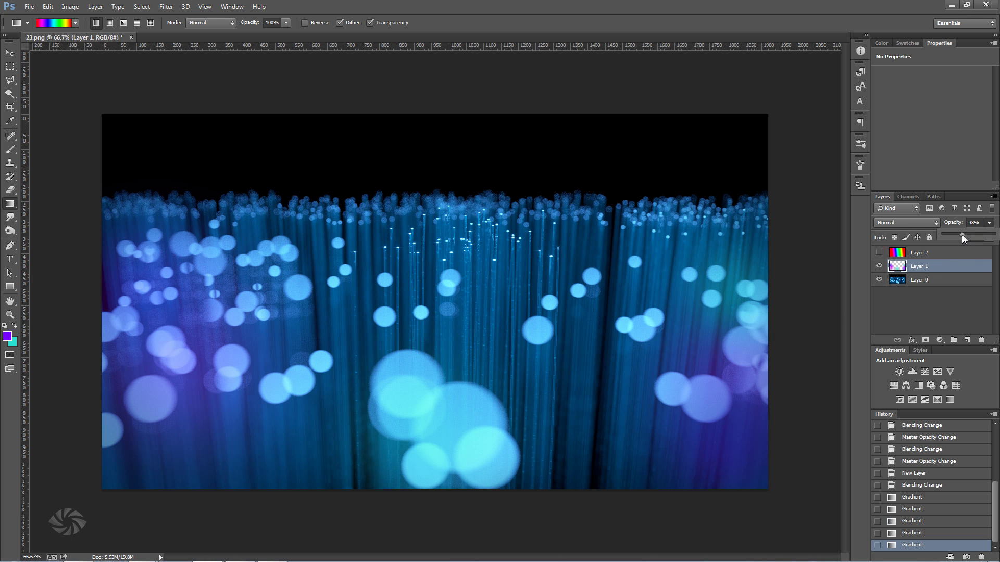
pyautogui.click(907, 222)
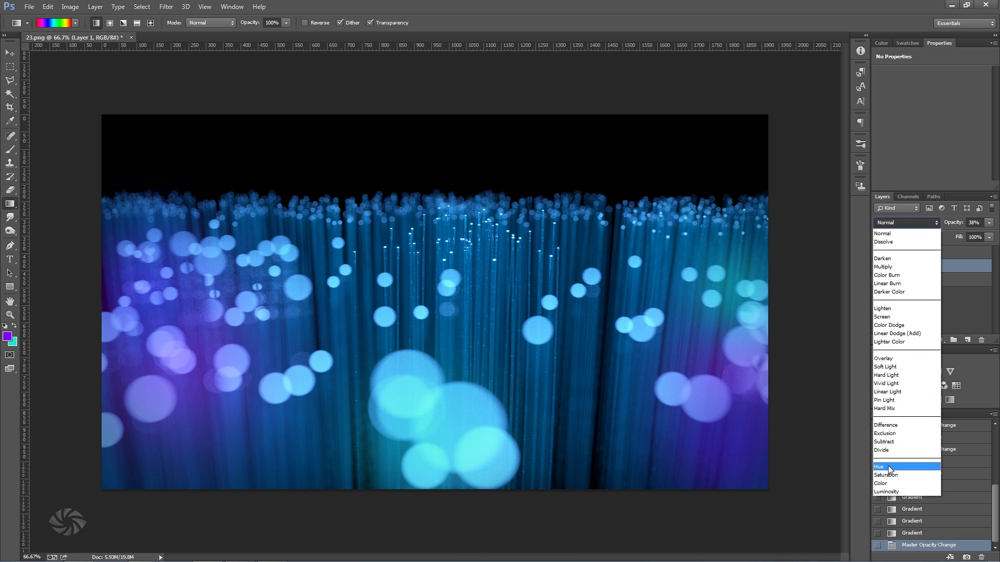
pyautogui.click(722, 65)
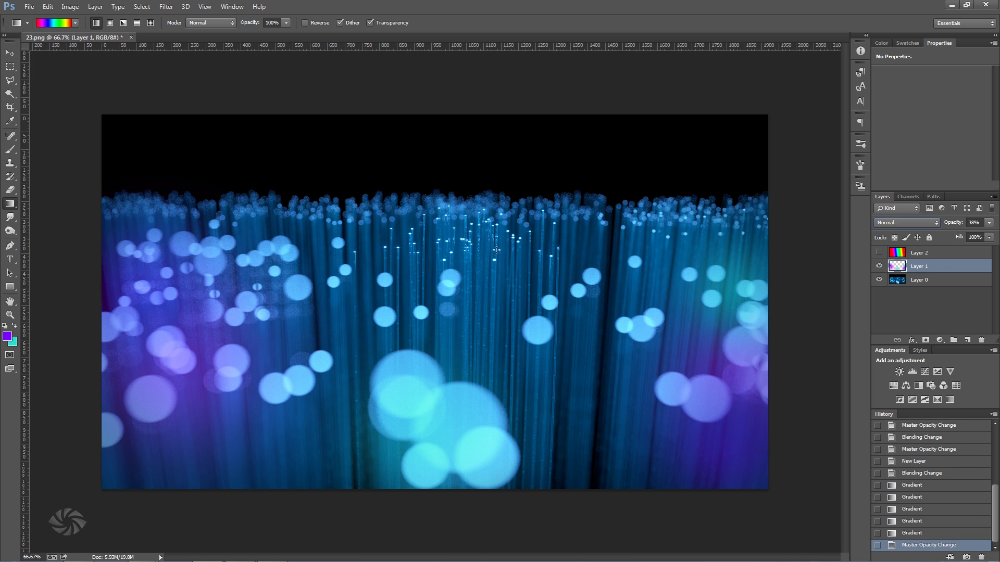
pyautogui.click(8, 55)
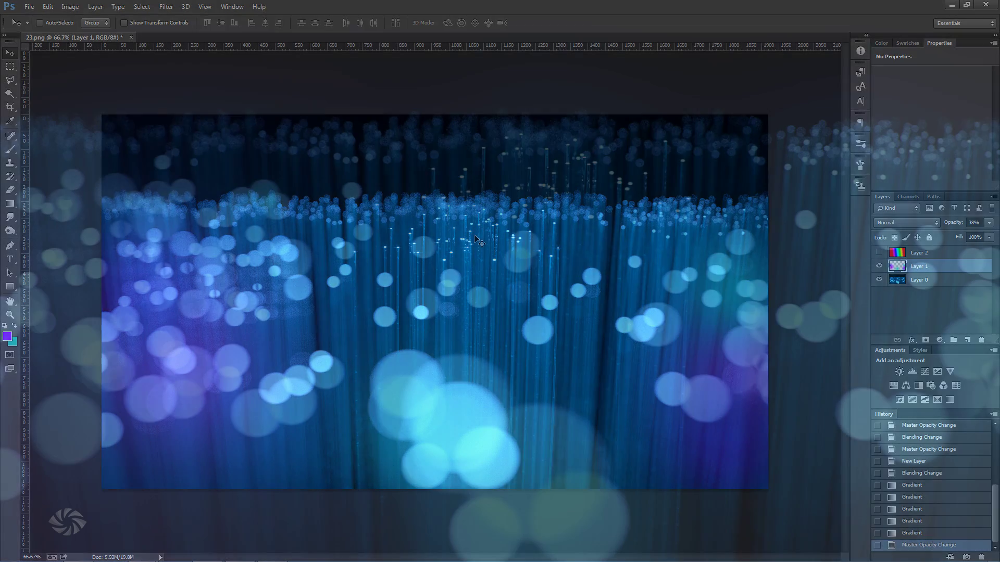